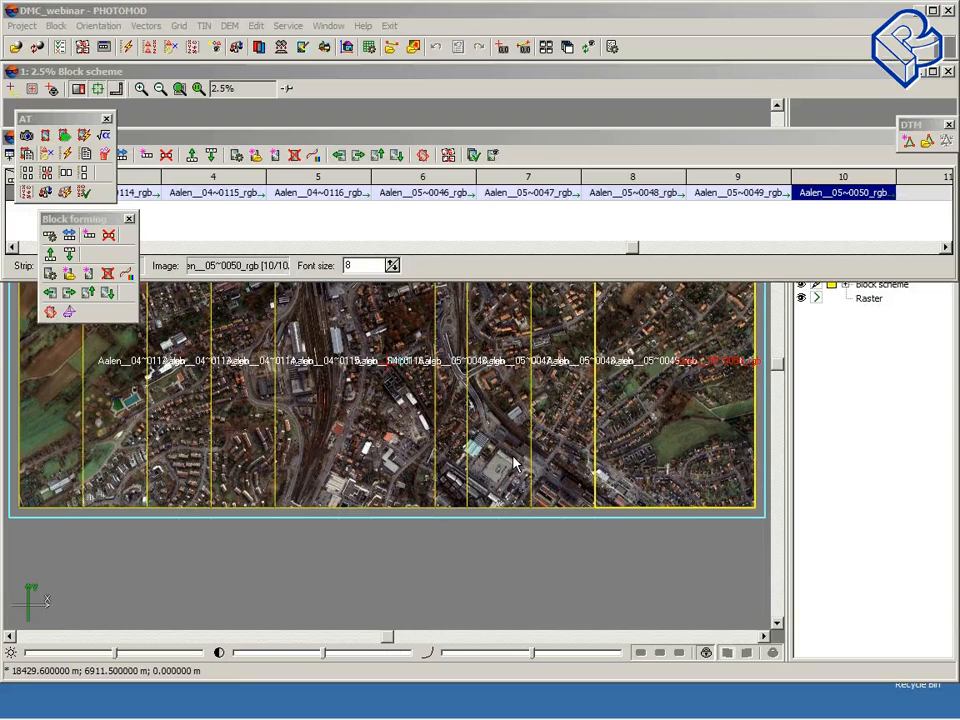
Step: Deselect the image in the block scheme and open the project camera manager
{"action": "left_click", "coordinate": [338, 558]}
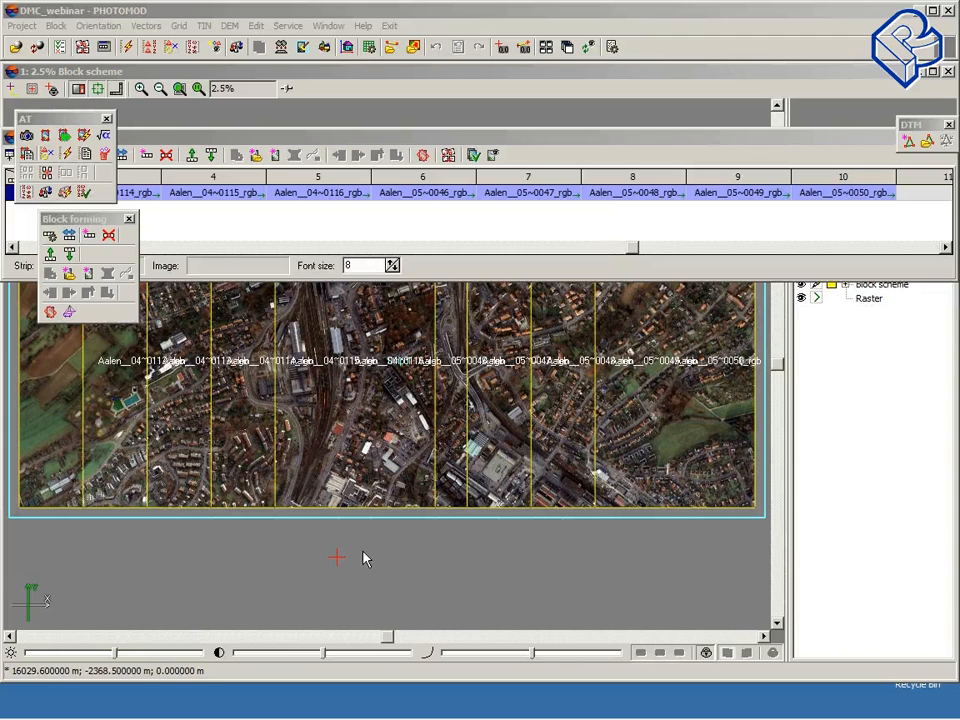
{"action": "left_click_drag", "start_coordinate": [330, 141], "coordinate": [397, 380]}
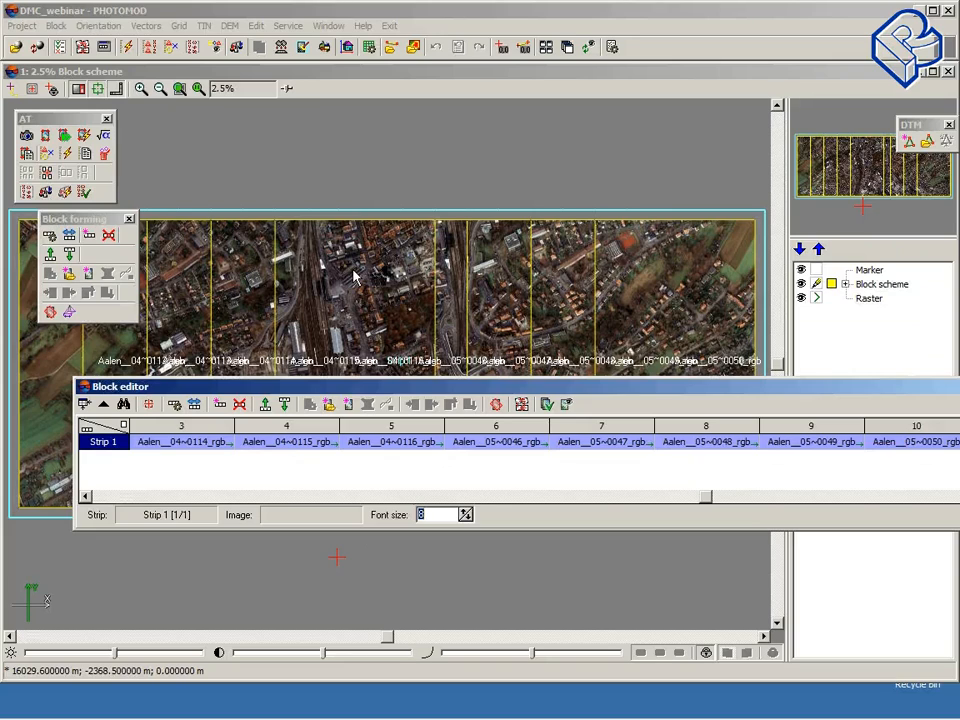
{"action": "left_click", "coordinate": [87, 30]}
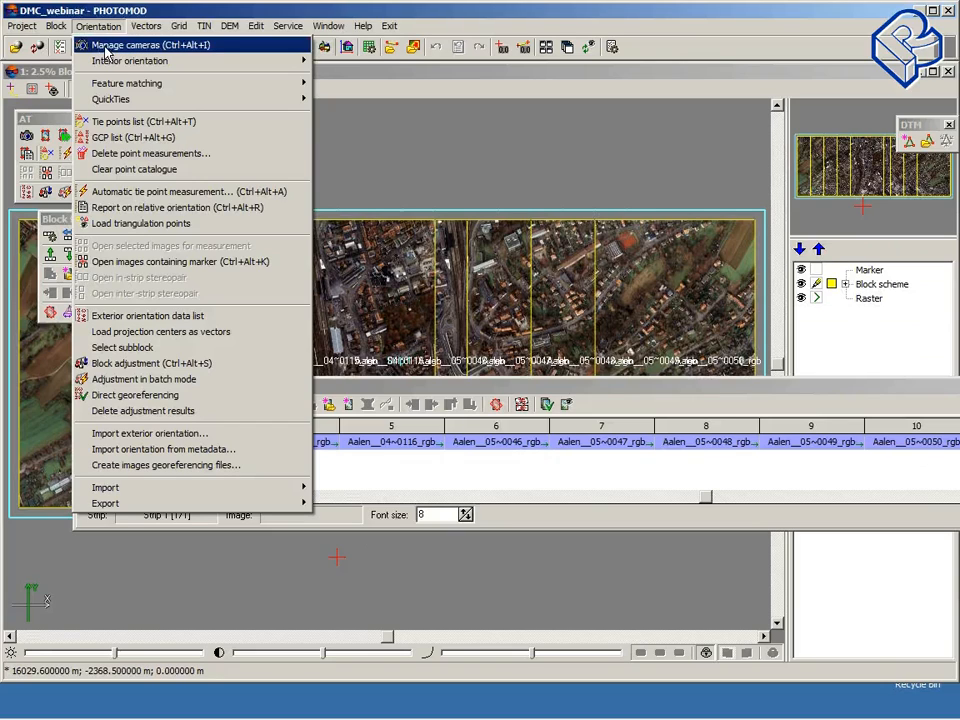
{"action": "left_click", "coordinate": [106, 47]}
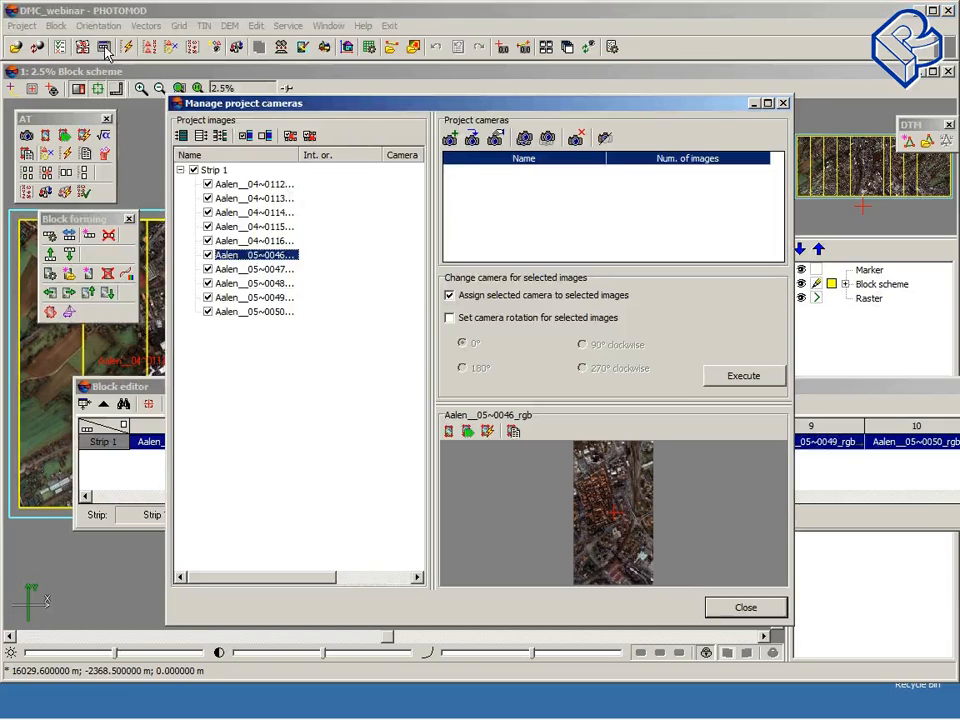
{"action": "left_click_drag", "start_coordinate": [340, 103], "coordinate": [266, 78]}
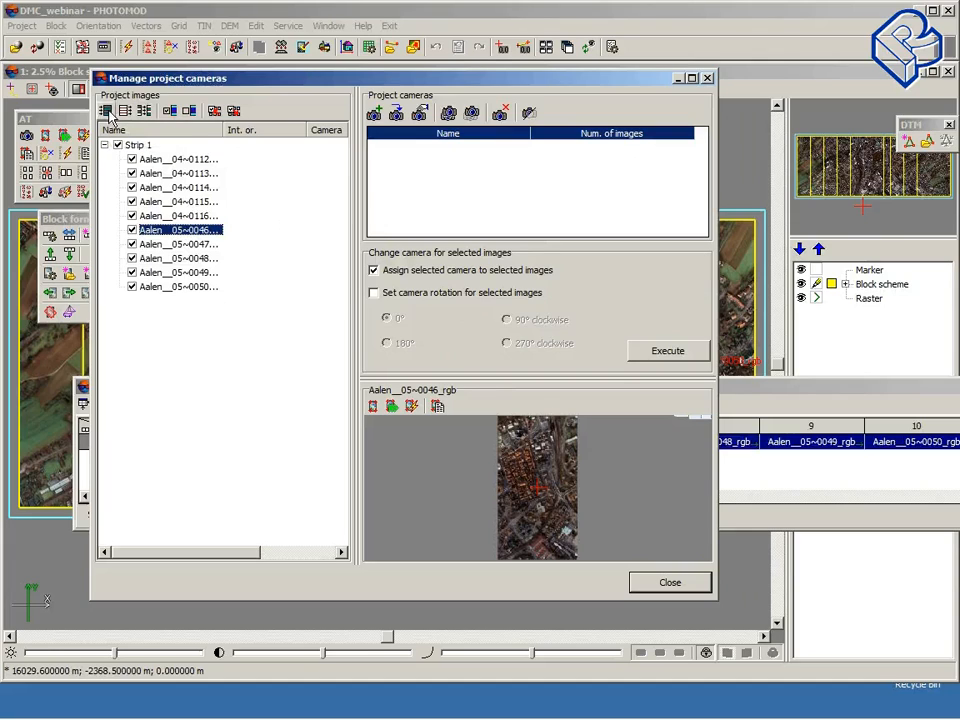
Step: Create a new digital camera named DMC with a focal length of 120 mm
{"action": "left_click", "coordinate": [375, 114]}
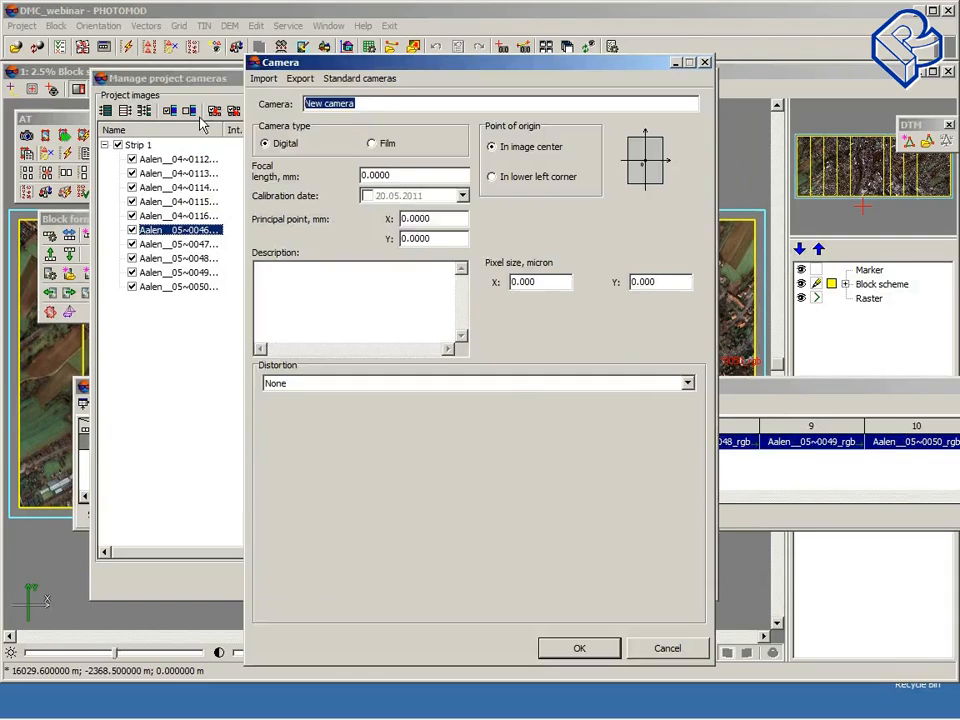
{"action": "type", "text": "D"}
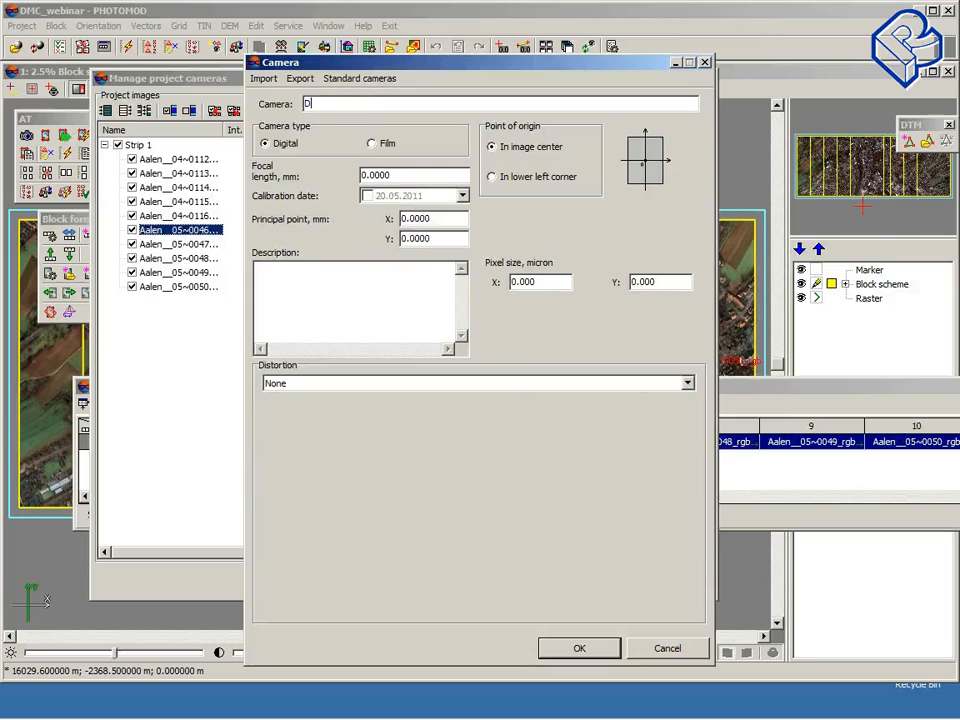
{"action": "type", "text": "MC"}
{"action": "left_click_drag", "start_coordinate": [415, 175], "coordinate": [322, 170]}
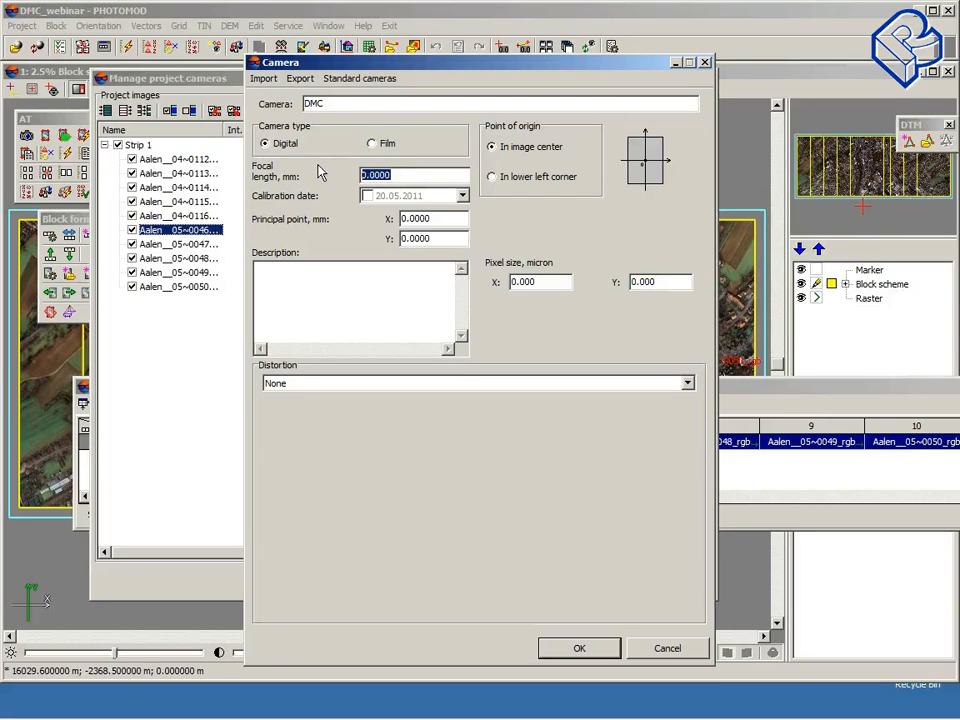
{"action": "type", "text": "120"}
Step: Set the camera's pixel size to 12 microns in X and Y and save the camera
{"action": "left_click", "coordinate": [459, 221]}
{"action": "left_click", "coordinate": [555, 281]}
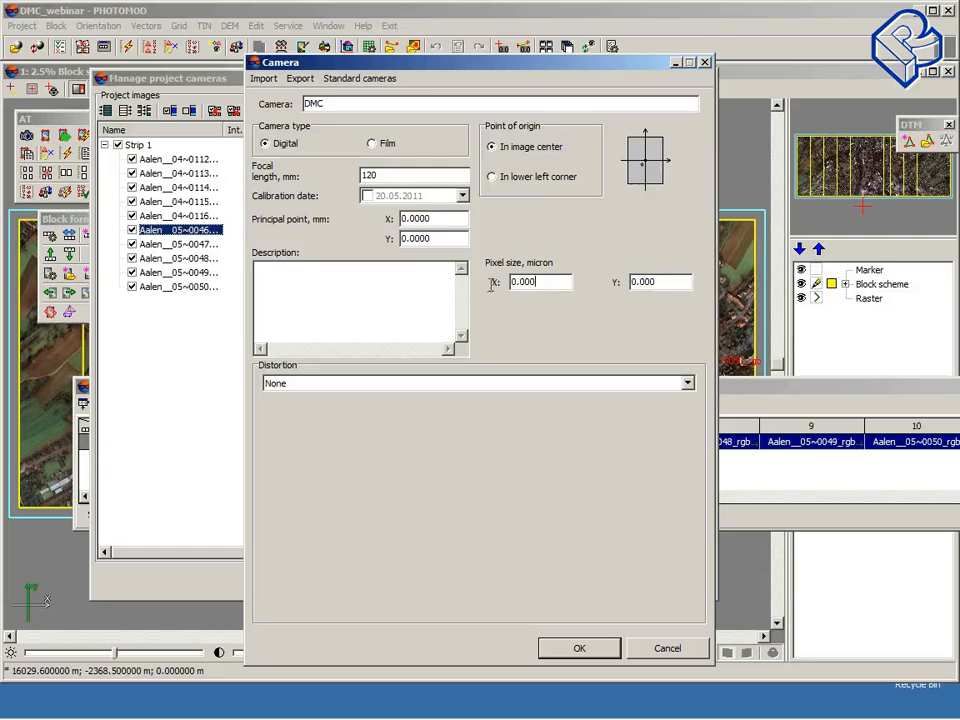
{"action": "key", "text": "shift+Home"}
{"action": "type", "text": "12"}
{"action": "left_click", "coordinate": [650, 284]}
{"action": "key", "text": "shift+Home"}
{"action": "type", "text": "12"}
{"action": "left_click", "coordinate": [590, 652]}
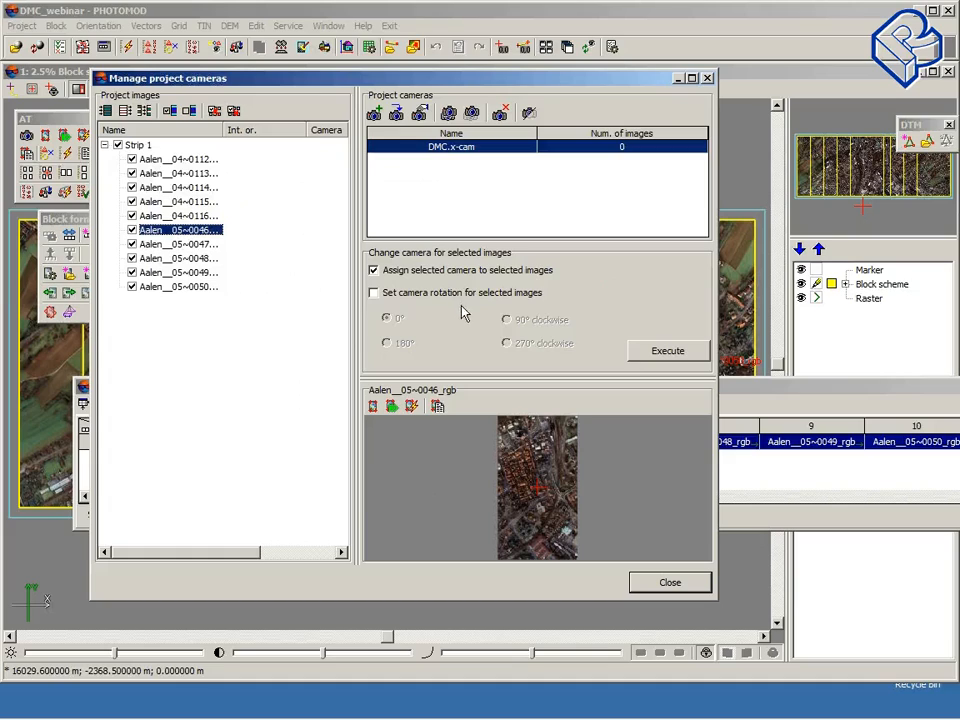
Step: Assign the DMC camera with 0° rotation to the selected project images and close the camera manager
{"action": "left_click", "coordinate": [374, 293]}
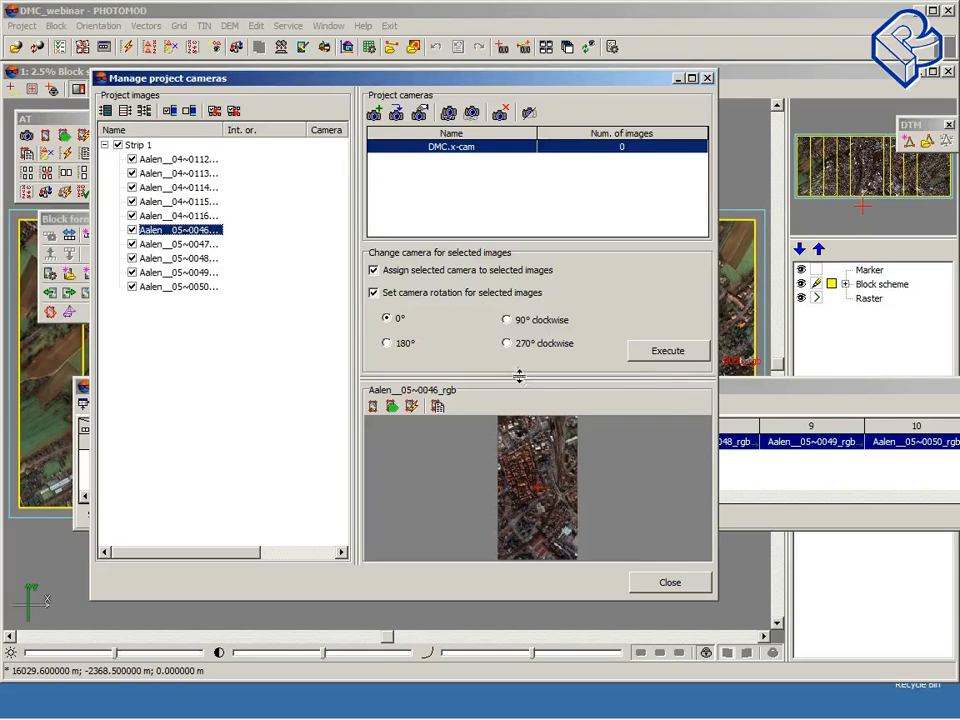
{"action": "left_click", "coordinate": [688, 358]}
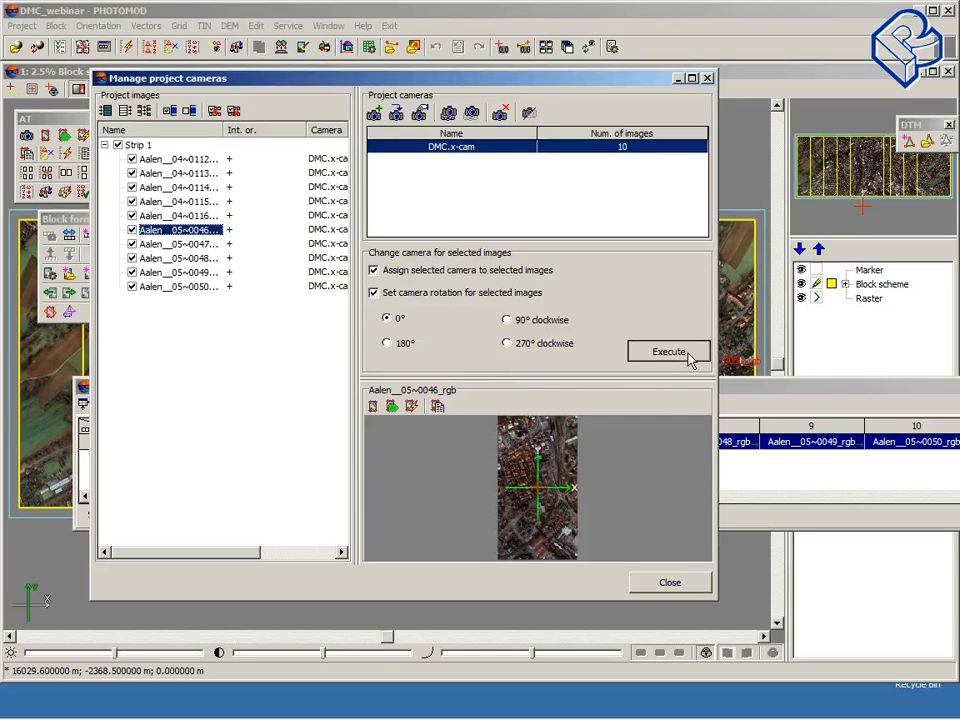
{"action": "left_click_drag", "start_coordinate": [224, 129], "coordinate": [200, 129]}
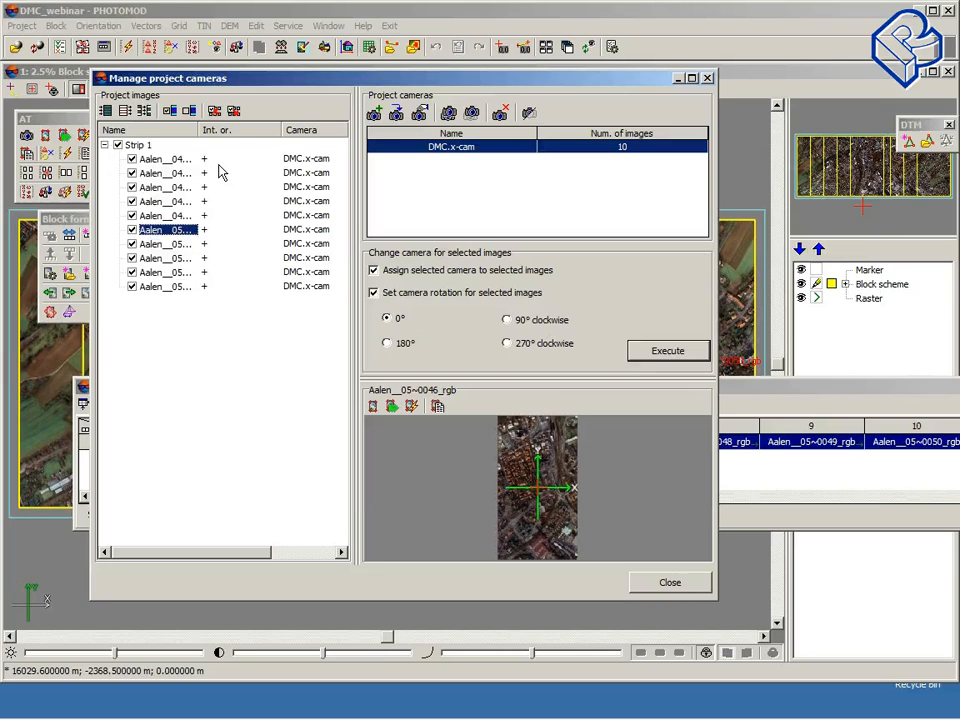
{"action": "left_click", "coordinate": [669, 586]}
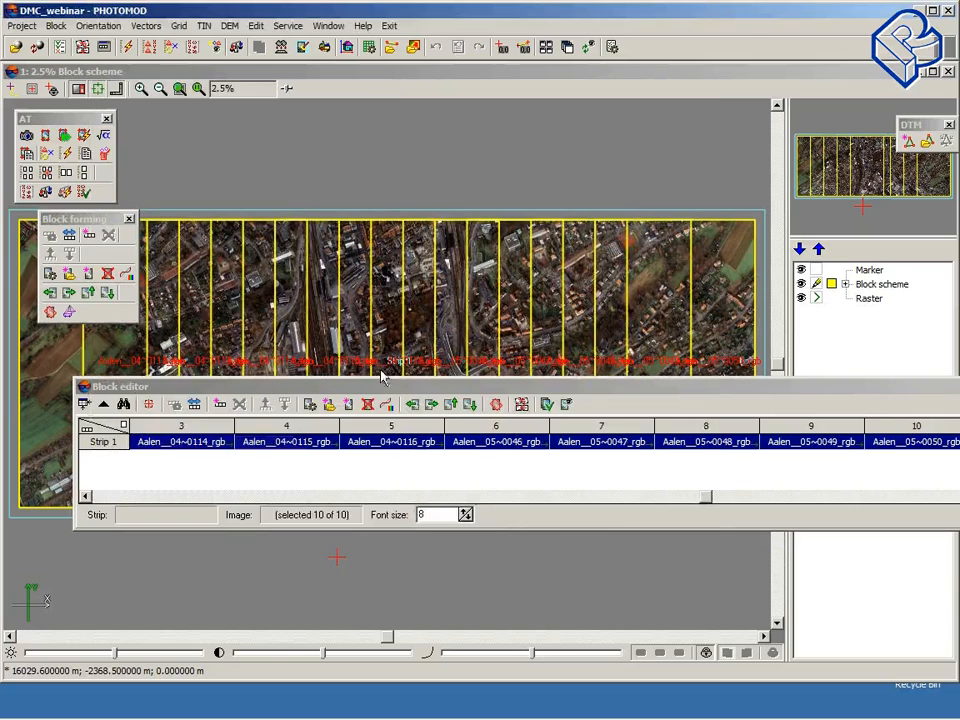
Step: Open the exterior orientation parameters list and start importing exterior orientation from a file
{"action": "left_click_drag", "start_coordinate": [395, 388], "coordinate": [352, 466]}
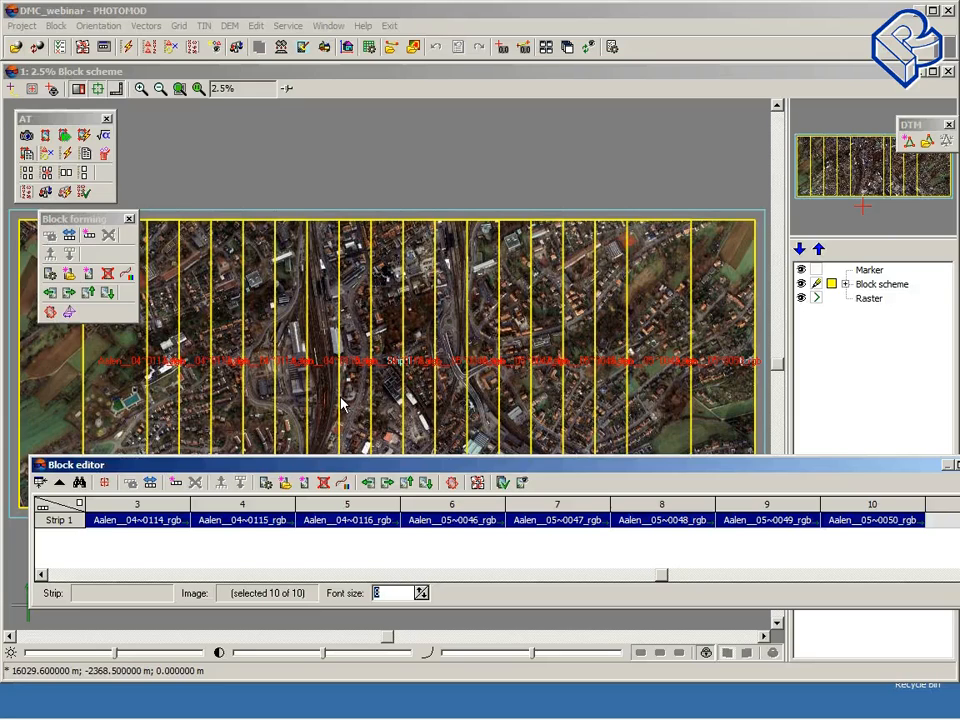
{"action": "left_click", "coordinate": [197, 50]}
{"action": "left_click", "coordinate": [197, 52]}
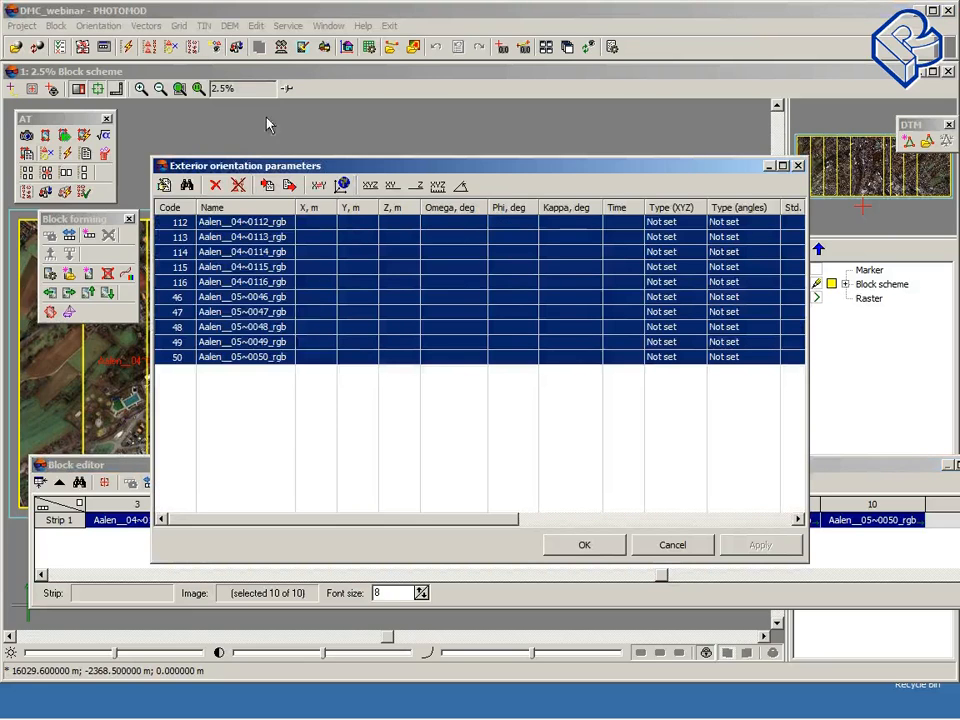
{"action": "left_click_drag", "start_coordinate": [375, 171], "coordinate": [243, 142]}
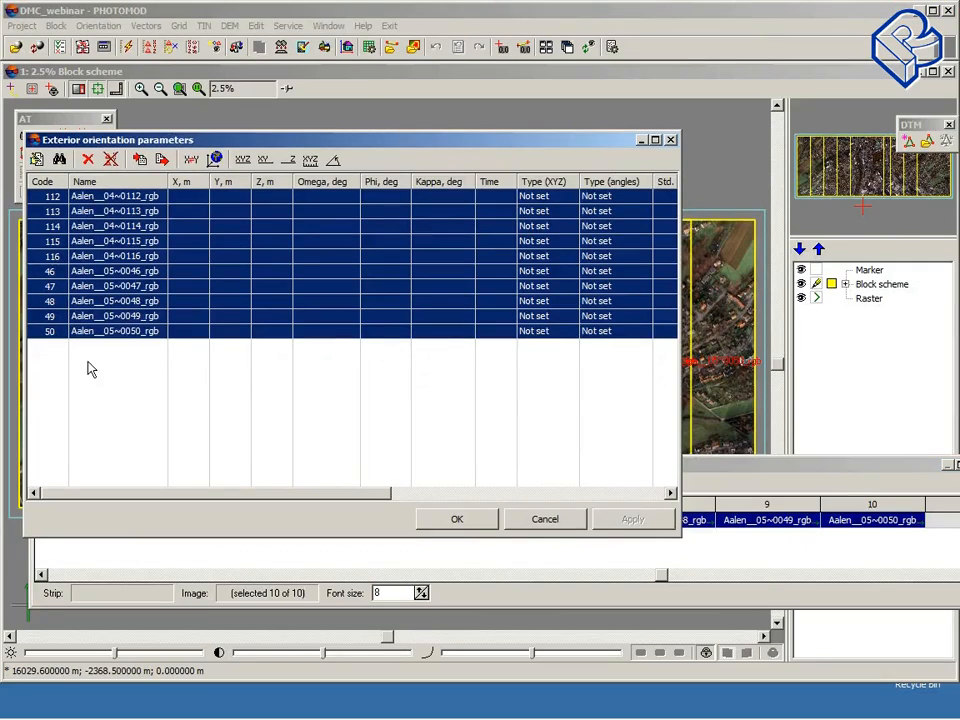
{"action": "left_click", "coordinate": [137, 162]}
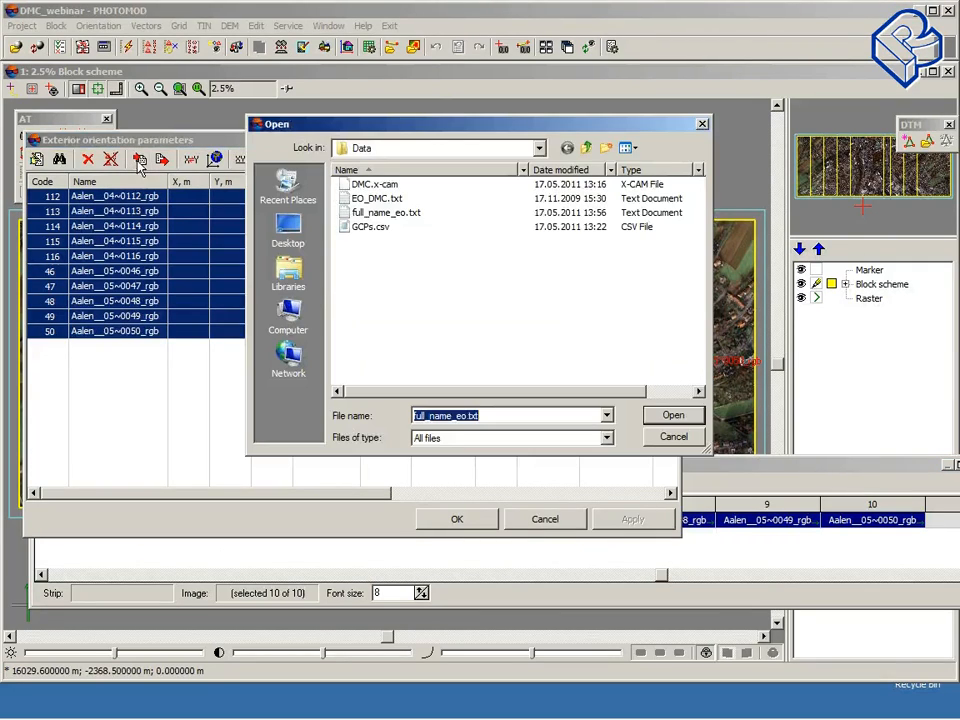
Step: Inspect the contents of full_name_eo.txt in Notepad, then close Notepad
{"action": "right_click", "coordinate": [383, 217]}
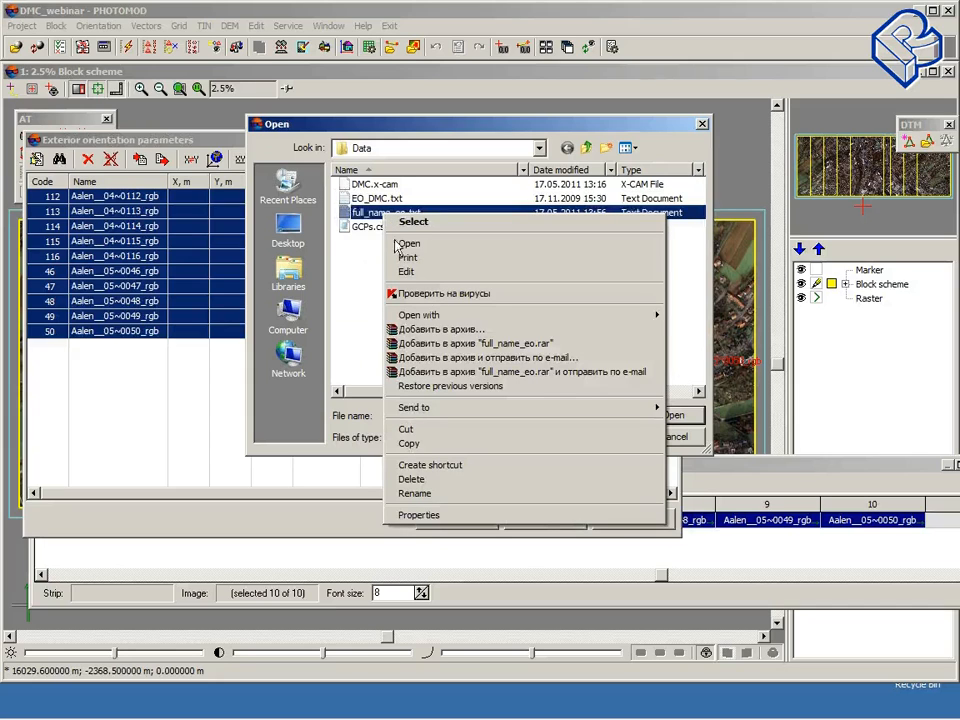
{"action": "mouse_move", "coordinate": [560, 316]}
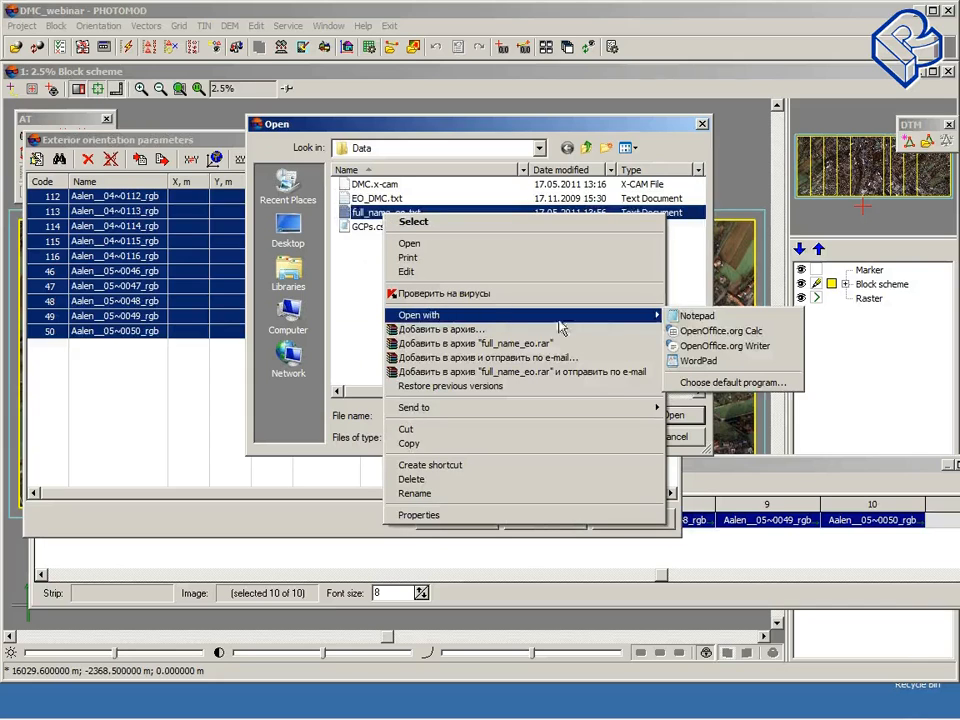
{"action": "left_click", "coordinate": [697, 318]}
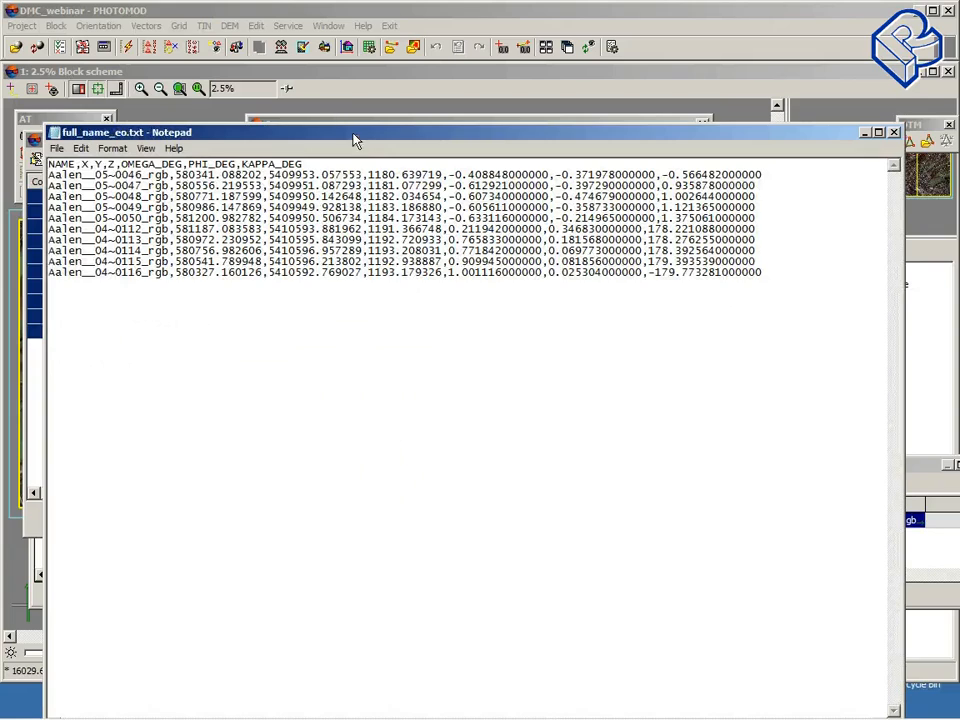
{"action": "left_click_drag", "start_coordinate": [355, 132], "coordinate": [333, 104]}
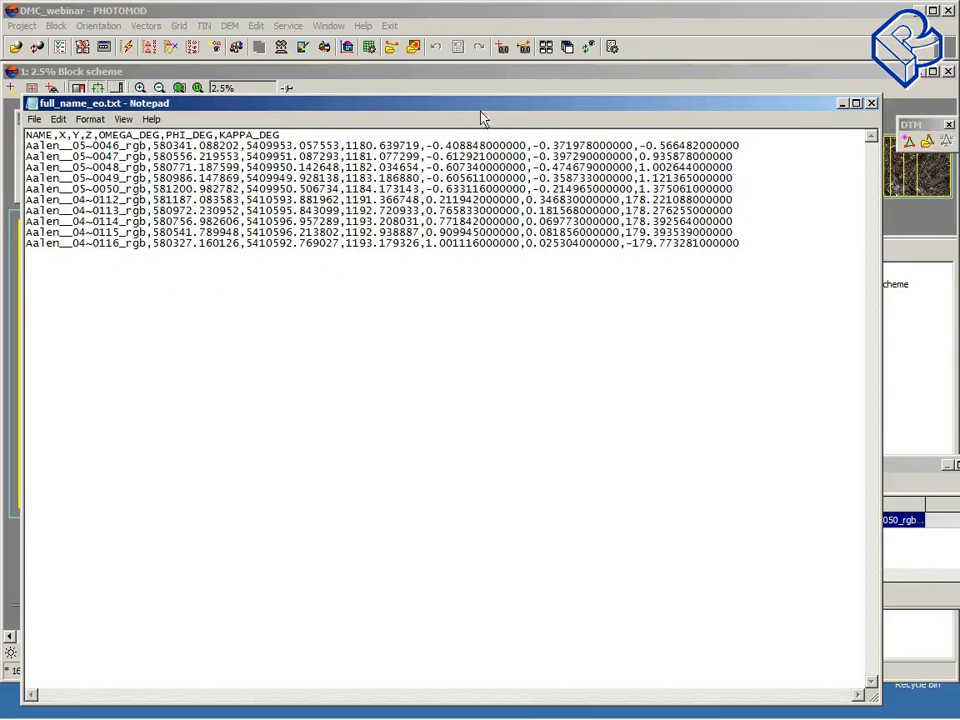
{"action": "left_click_drag", "start_coordinate": [465, 118], "coordinate": [392, 246]}
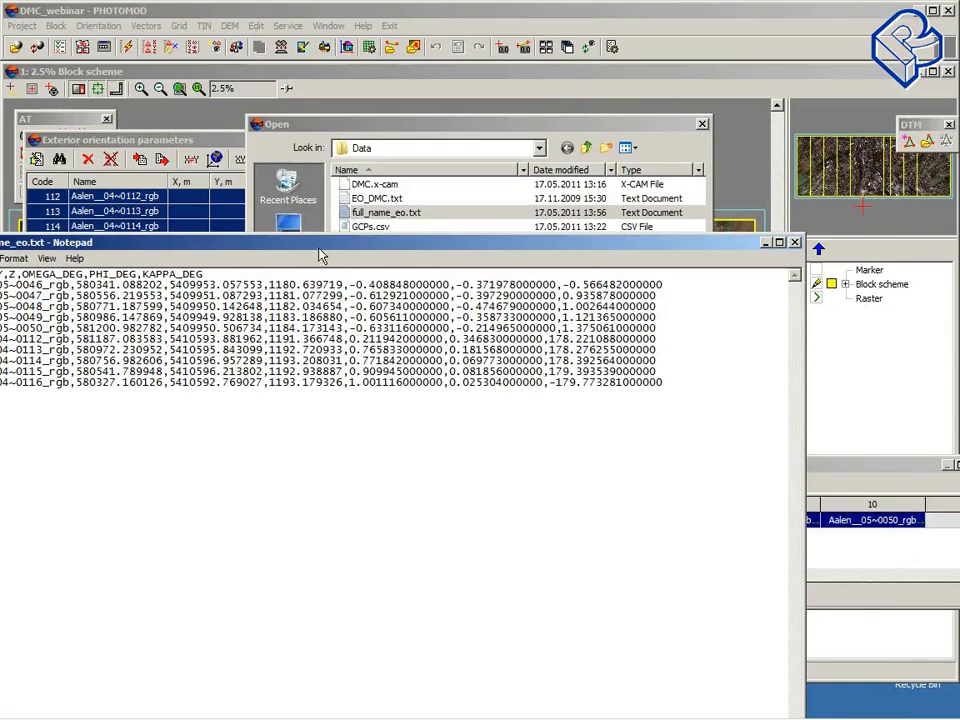
{"action": "left_click_drag", "start_coordinate": [321, 256], "coordinate": [170, 341]}
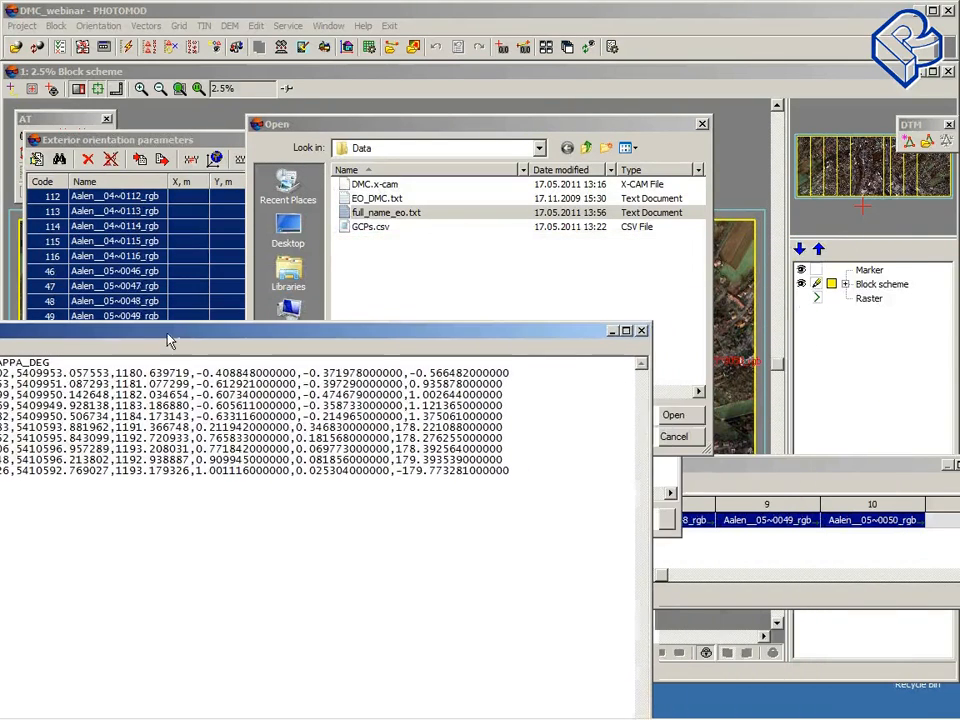
{"action": "left_click", "coordinate": [641, 333]}
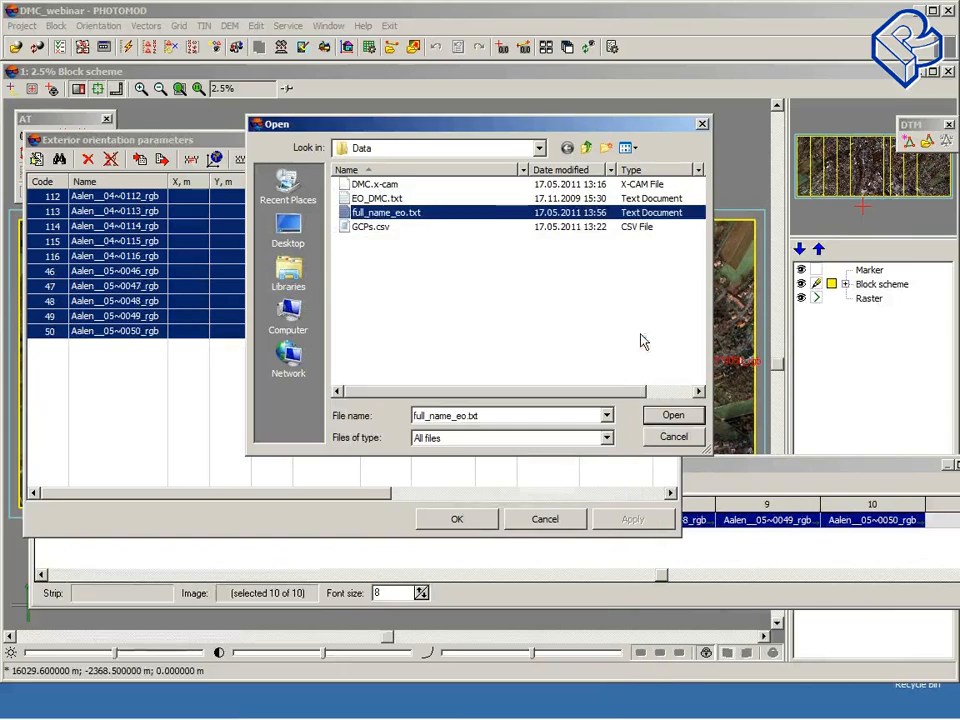
Step: Open full_name_eo.txt for import and choose the line template Name,X,Y,Z,Omega,Phi,Kappa
{"action": "double_click", "coordinate": [380, 213]}
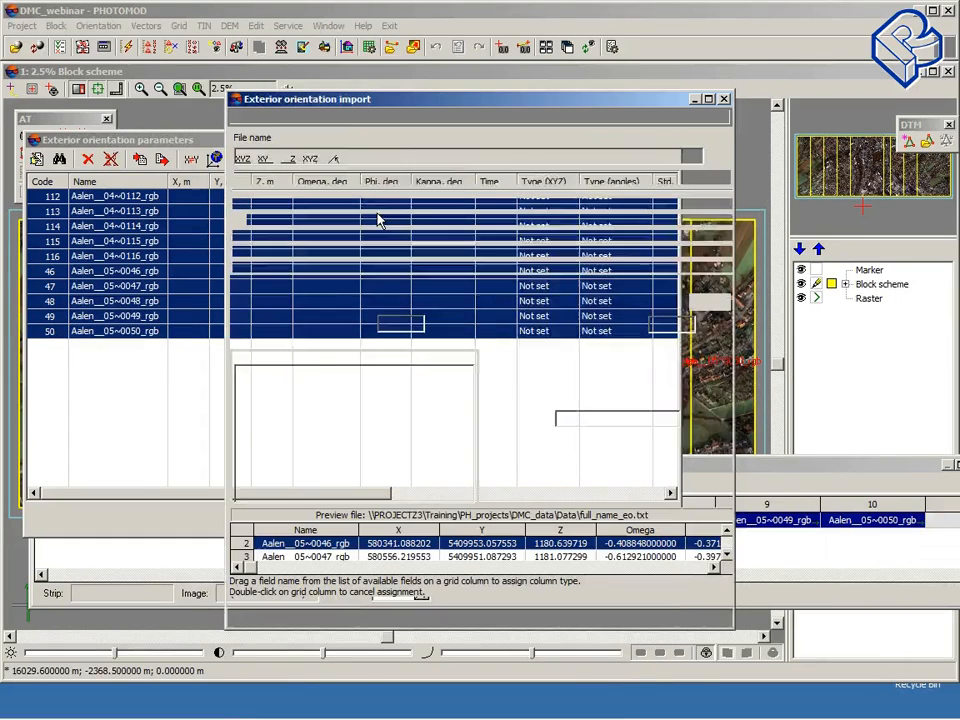
{"action": "left_click_drag", "start_coordinate": [401, 102], "coordinate": [303, 52]}
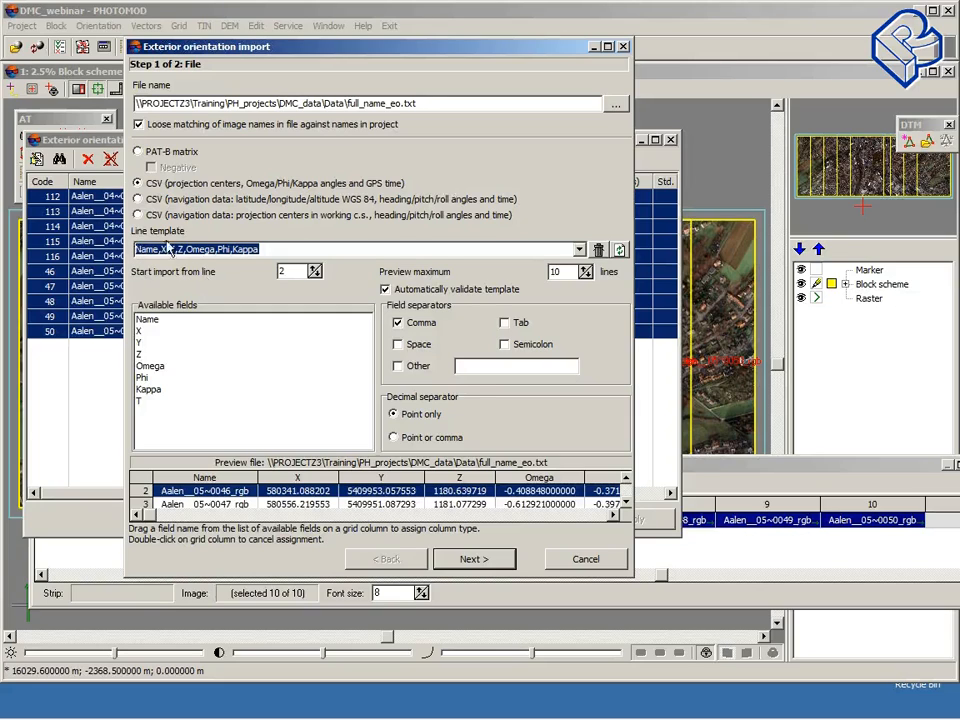
{"action": "left_click", "coordinate": [579, 250]}
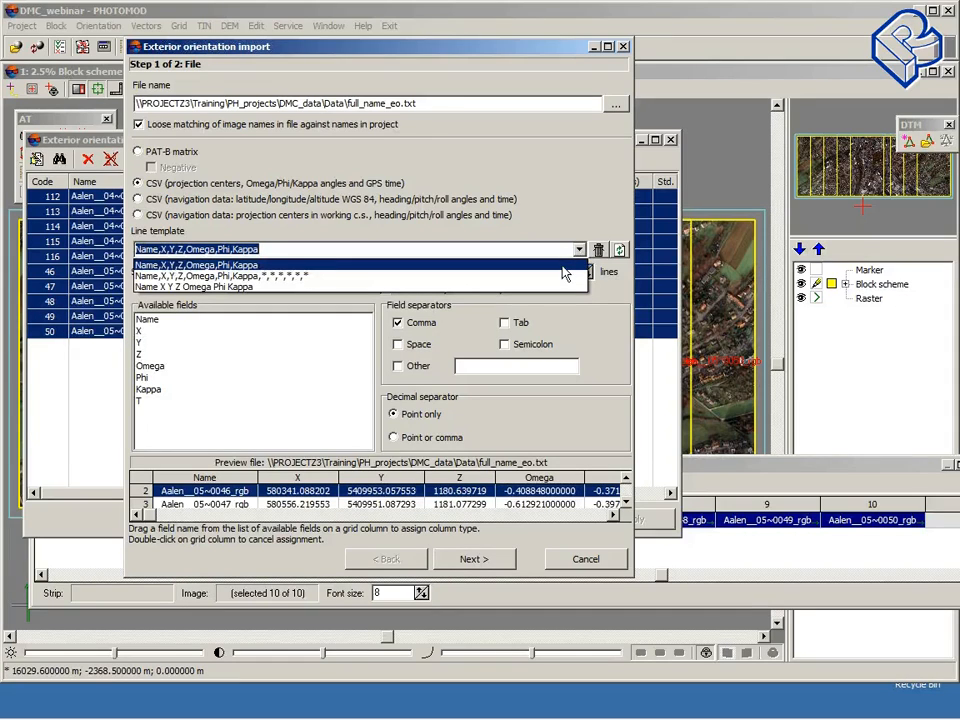
{"action": "left_click", "coordinate": [564, 270]}
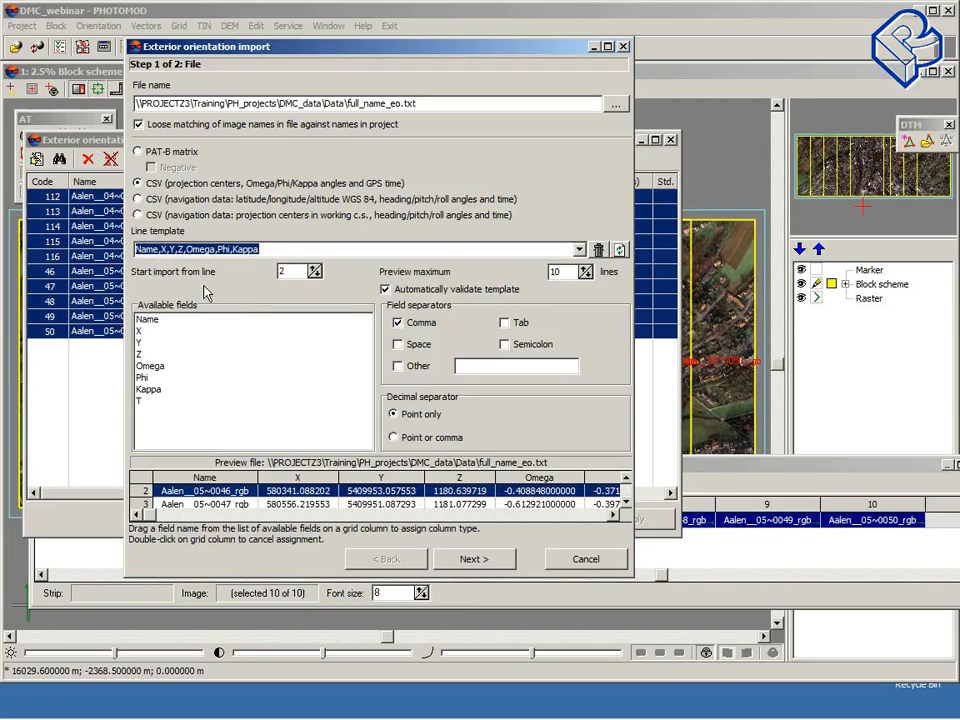
Step: Test the start line and comma separator options in the preview, keep line 2 with comma, and advance to import settings
{"action": "left_click_drag", "start_coordinate": [455, 578], "coordinate": [455, 684]}
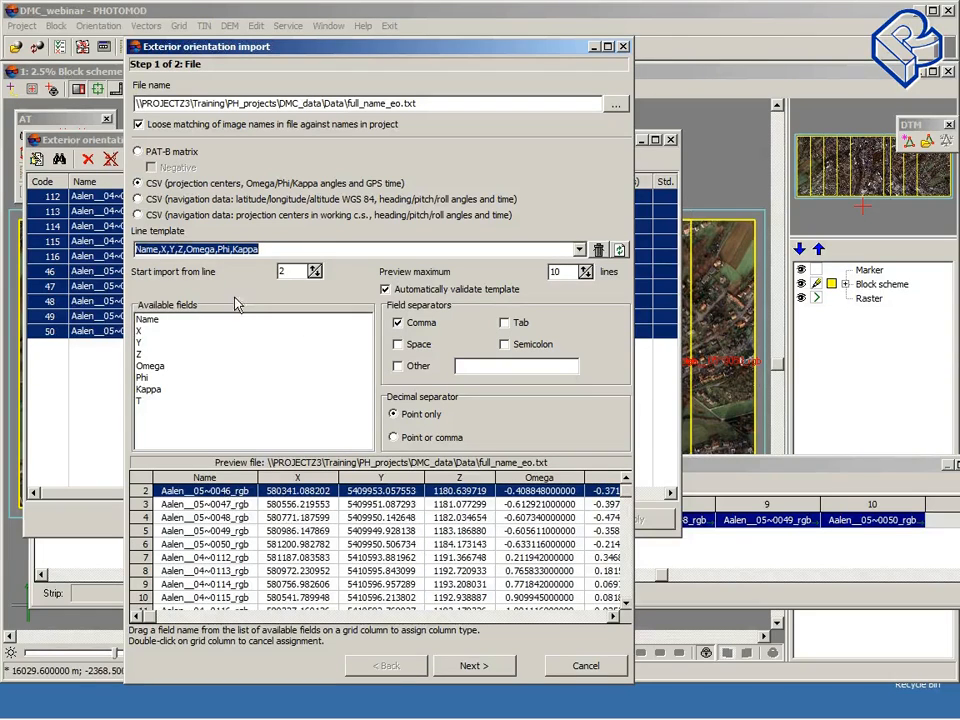
{"action": "left_click", "coordinate": [315, 275]}
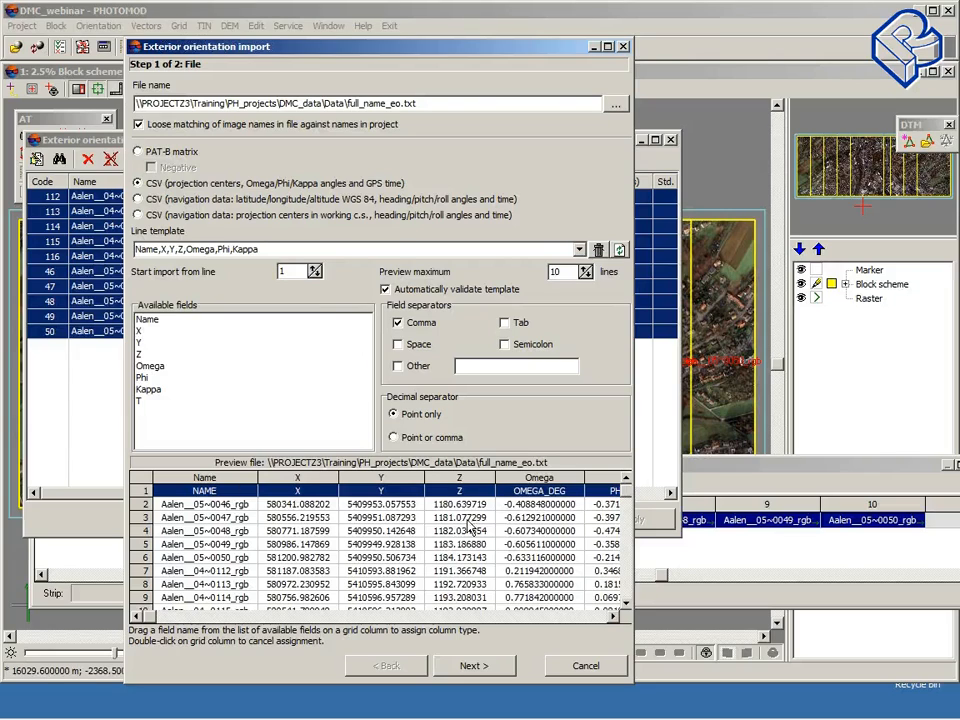
{"action": "left_click", "coordinate": [315, 270]}
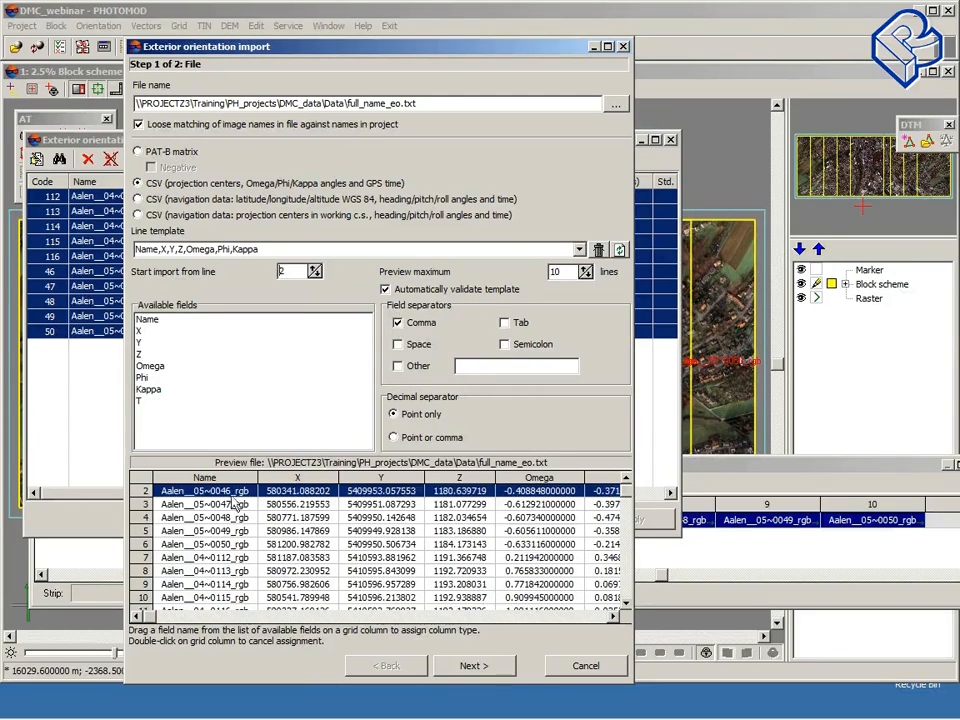
{"action": "left_click", "coordinate": [398, 323]}
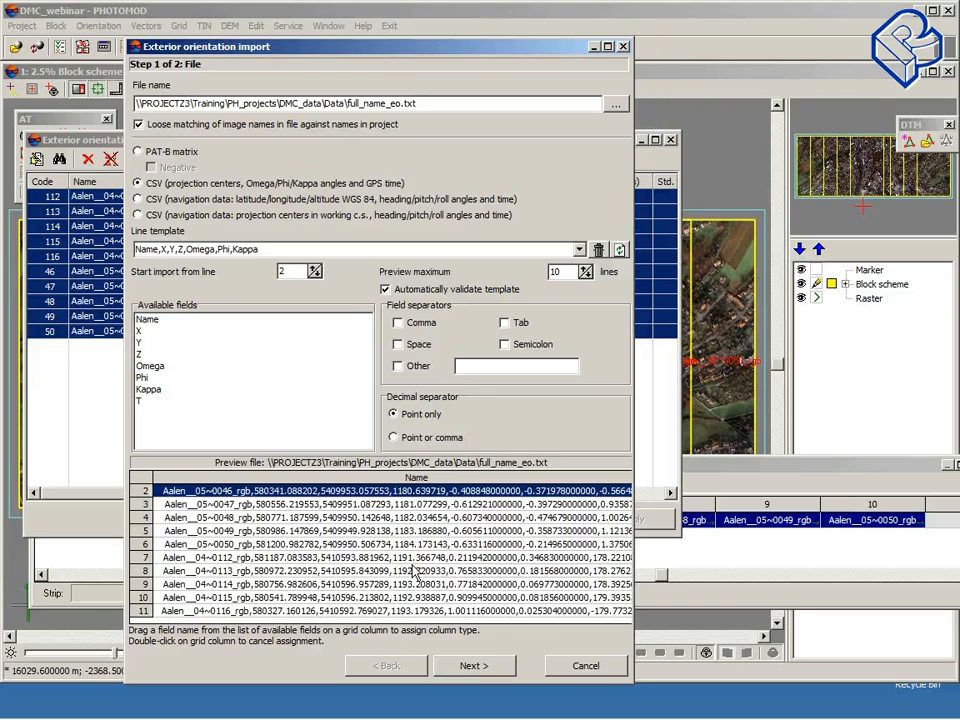
{"action": "left_click", "coordinate": [399, 323]}
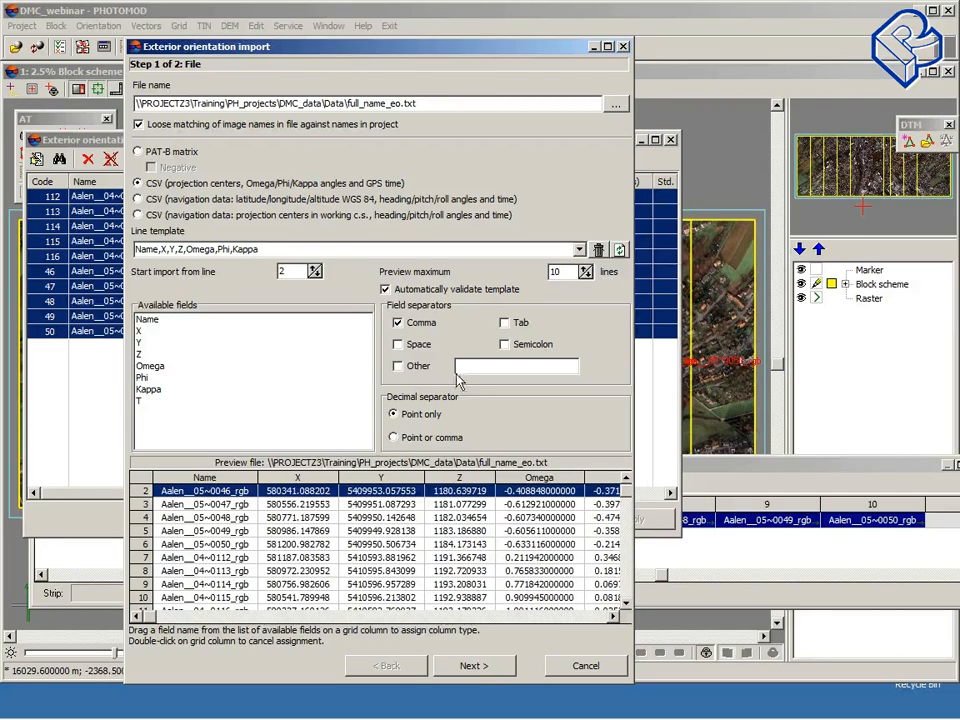
{"action": "left_click", "coordinate": [497, 667]}
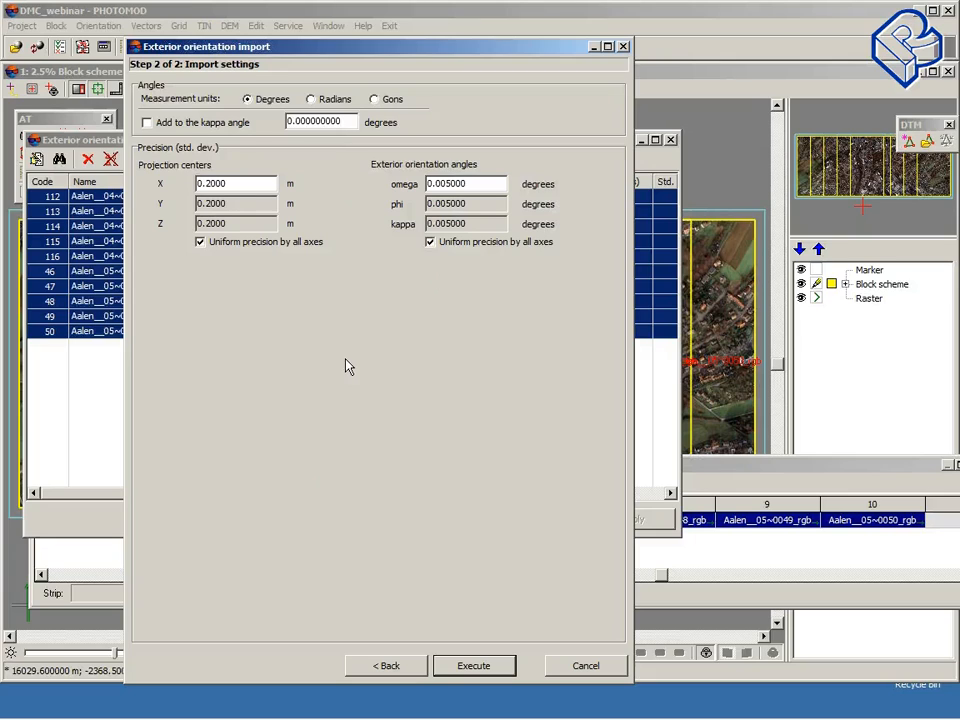
Step: Execute the exterior orientation import with the default precision settings, apply the imported parameters and close the list
{"action": "left_click", "coordinate": [505, 676]}
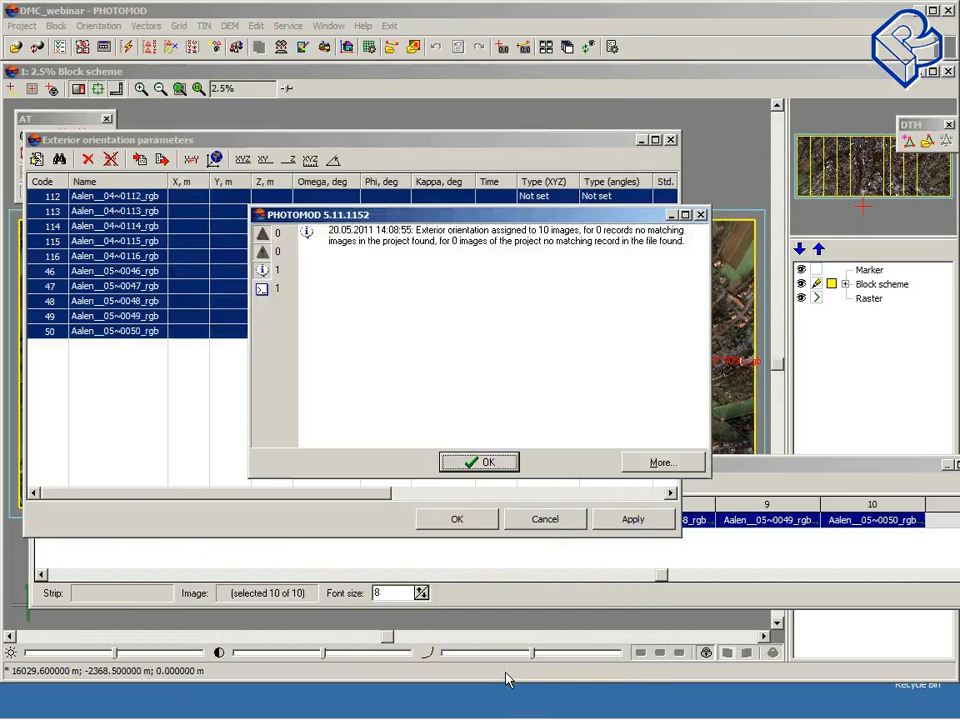
{"action": "left_click", "coordinate": [508, 463]}
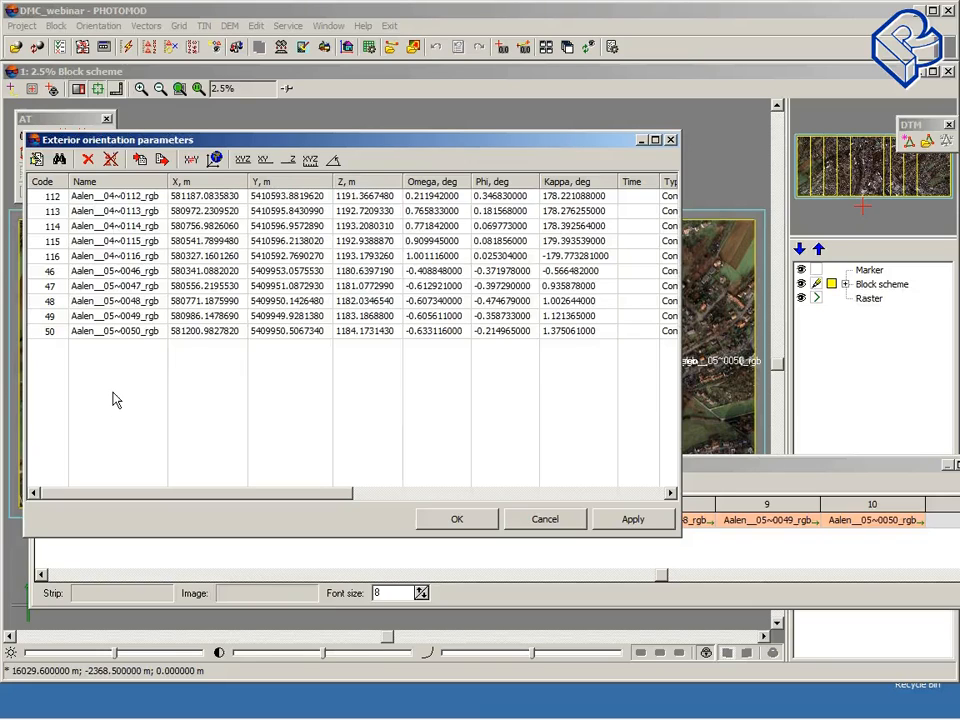
{"action": "left_click", "coordinate": [631, 522]}
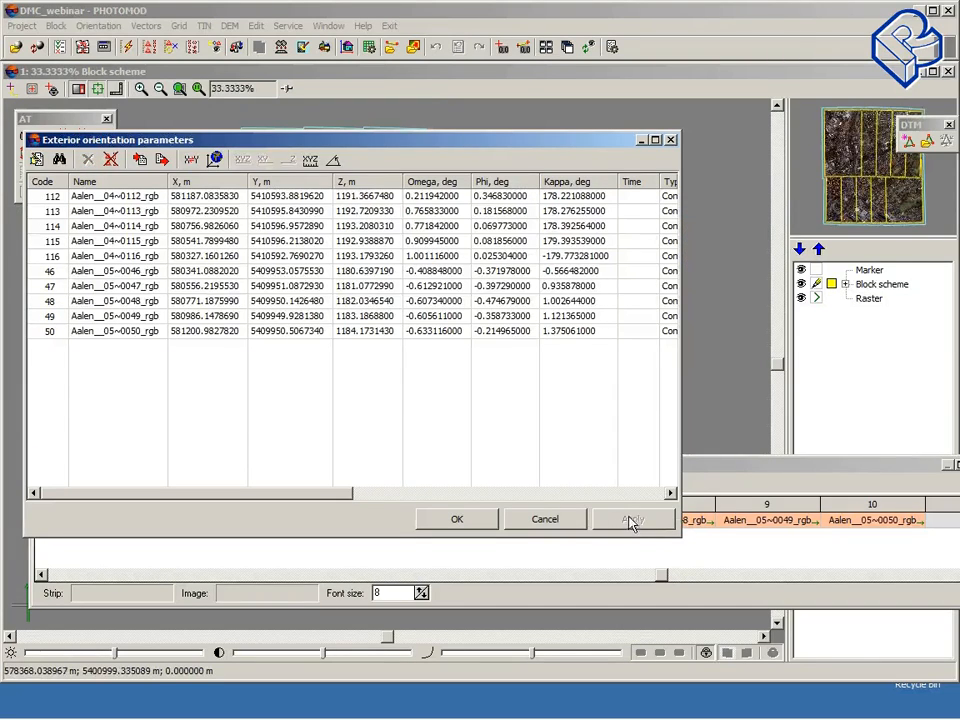
{"action": "left_click", "coordinate": [670, 139]}
Step: Open the block layout window to review its layout options, then close it
{"action": "left_click_drag", "start_coordinate": [494, 467], "coordinate": [601, 123]}
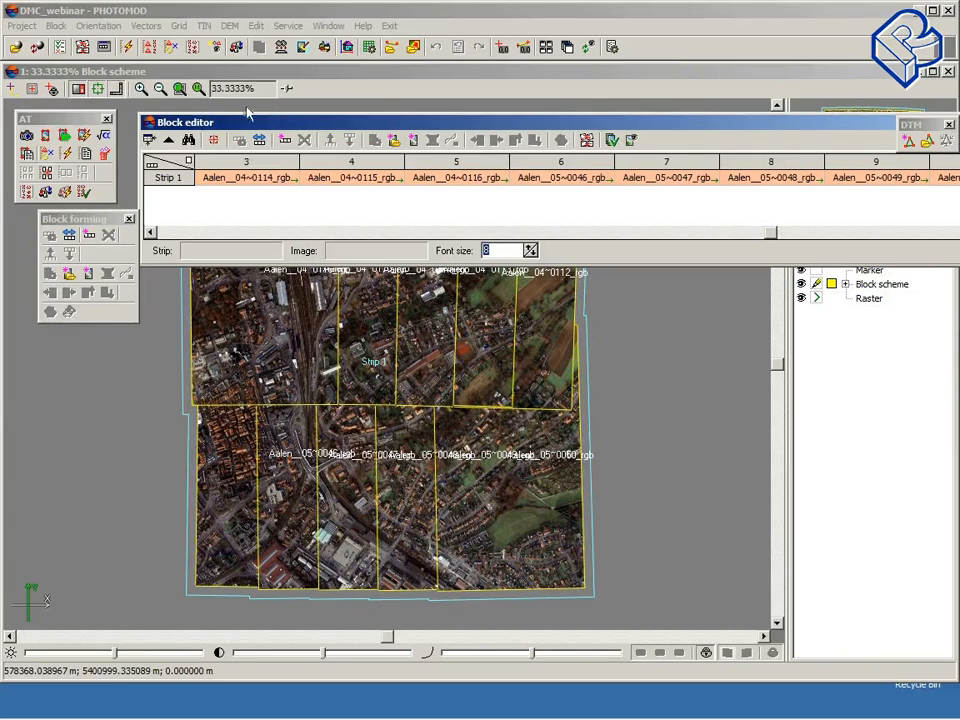
{"action": "left_click", "coordinate": [82, 48]}
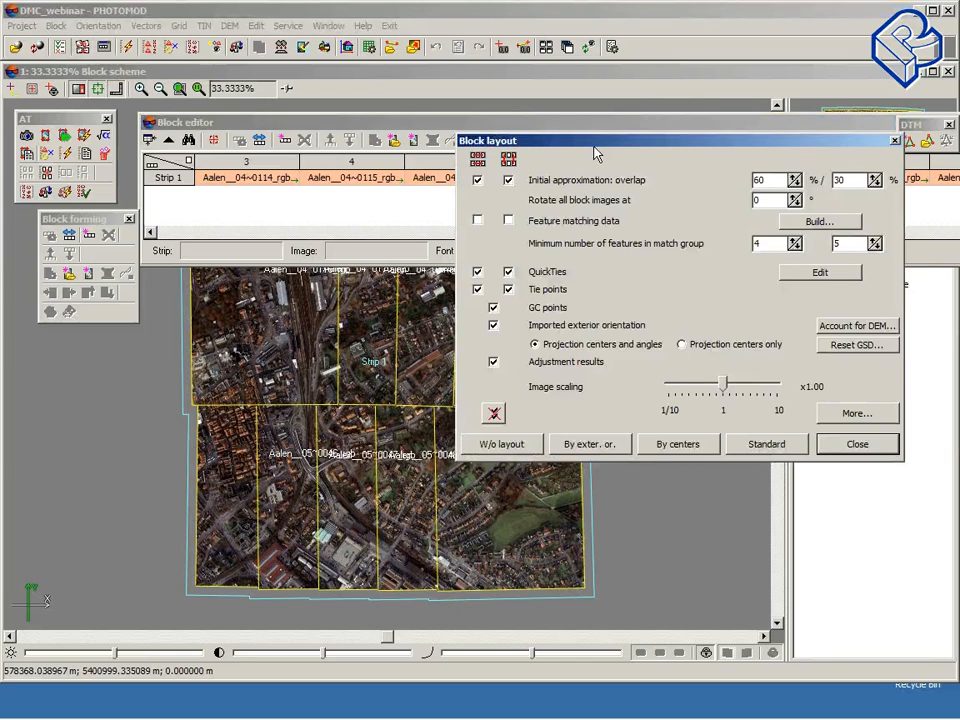
{"action": "mouse_move", "coordinate": [596, 146]}
{"action": "left_mouse_down"}
{"action": "mouse_move", "coordinate": [388, 216]}
{"action": "mouse_move", "coordinate": [283, 229]}
{"action": "mouse_move", "coordinate": [282, 217]}
{"action": "left_mouse_up"}
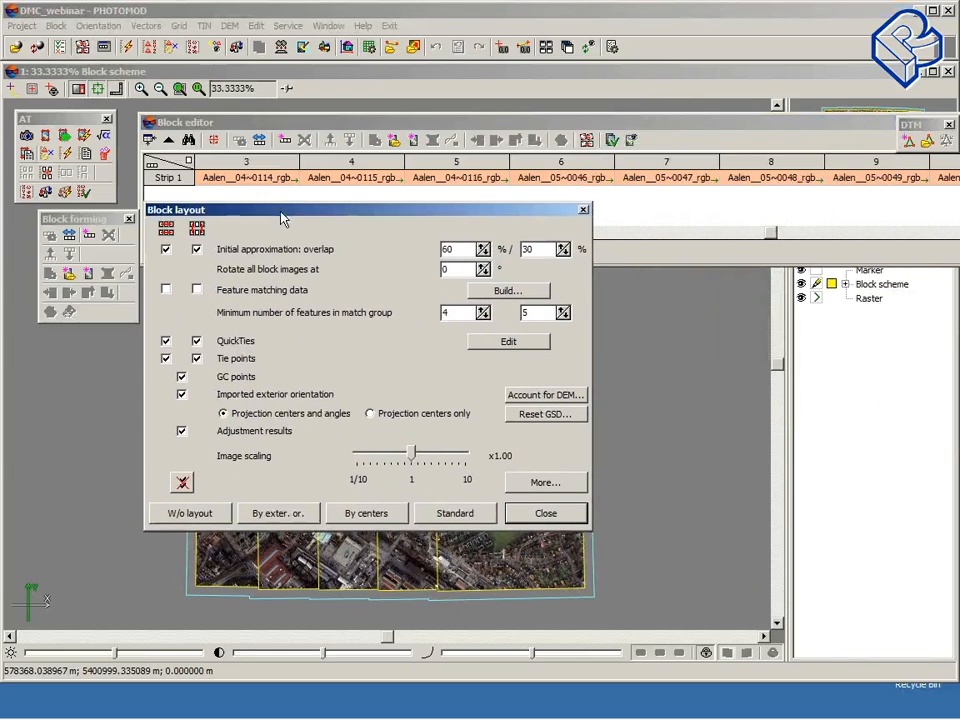
{"action": "left_click", "coordinate": [218, 213]}
{"action": "left_click", "coordinate": [290, 210]}
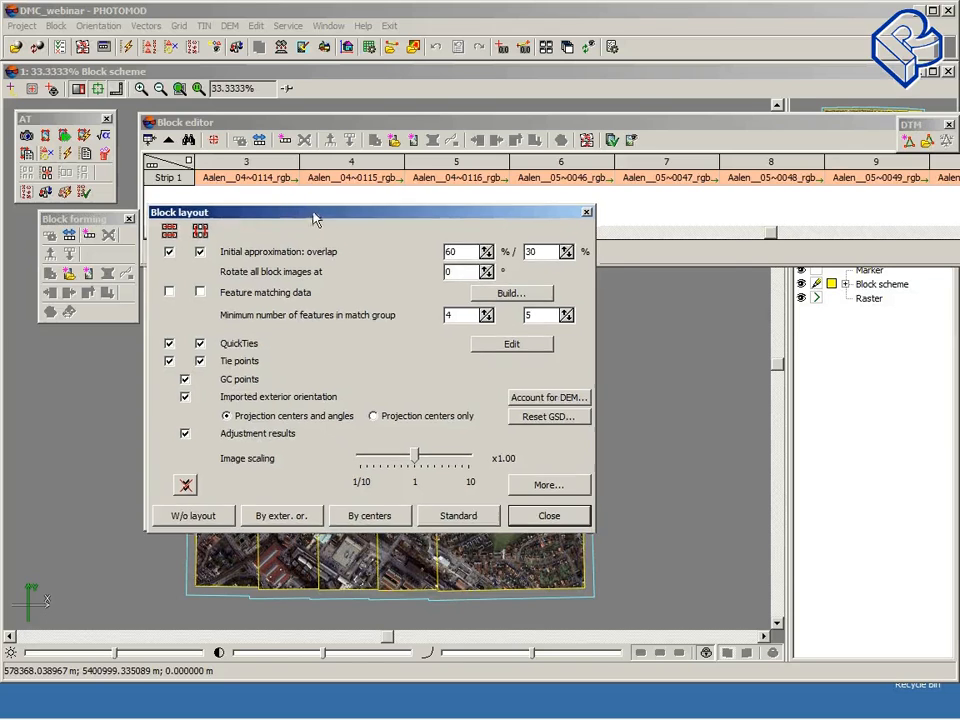
{"action": "left_click_drag", "start_coordinate": [315, 216], "coordinate": [599, 228]}
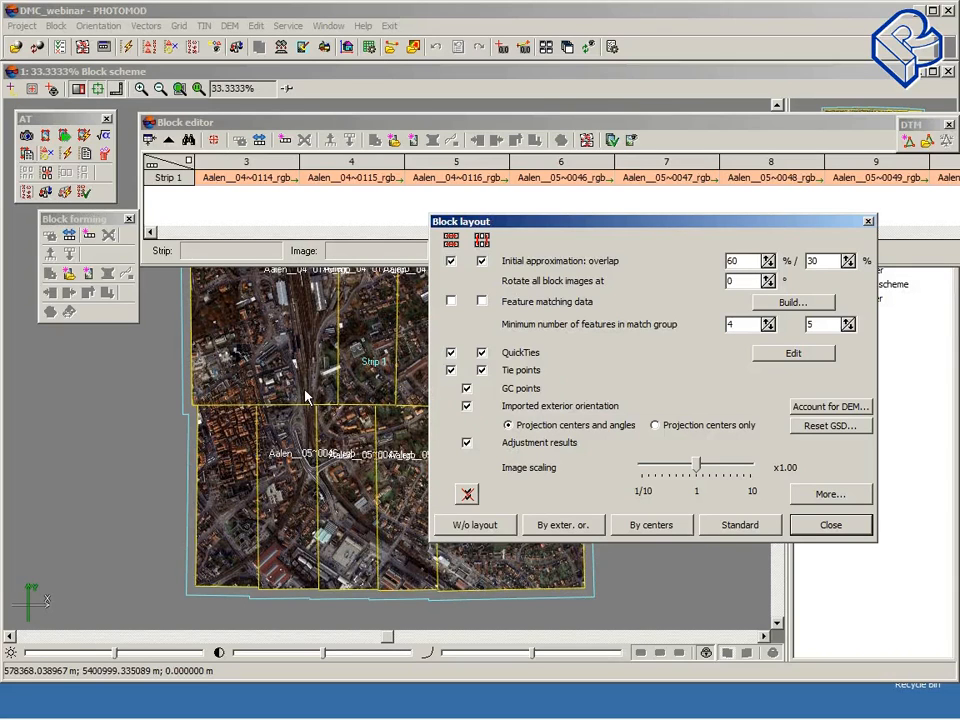
{"action": "left_click_drag", "start_coordinate": [566, 222], "coordinate": [390, 285]}
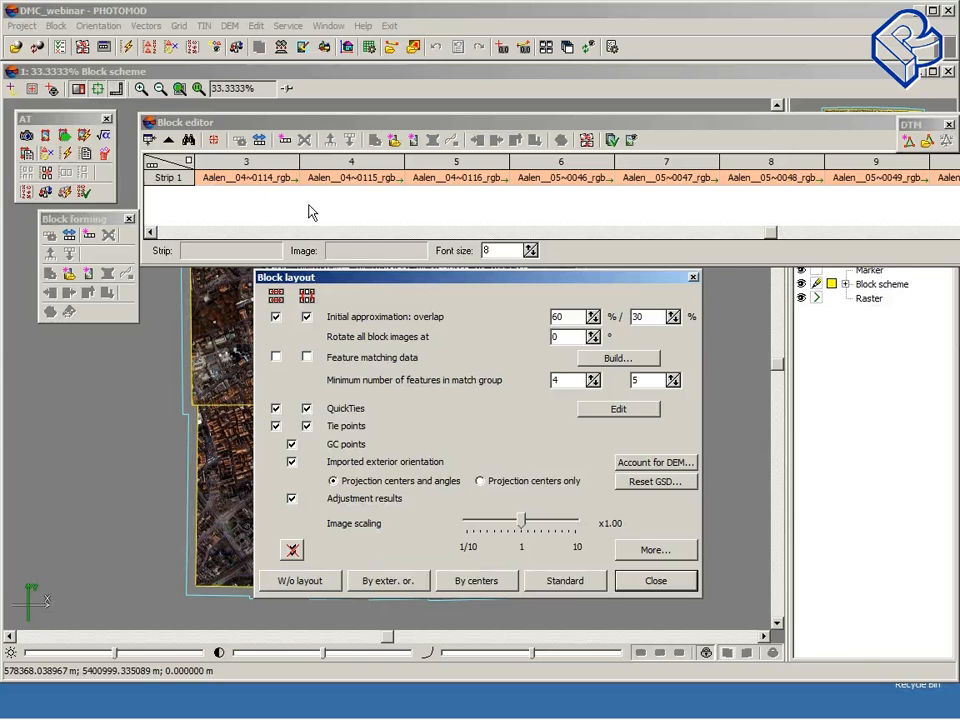
{"action": "left_click", "coordinate": [674, 585]}
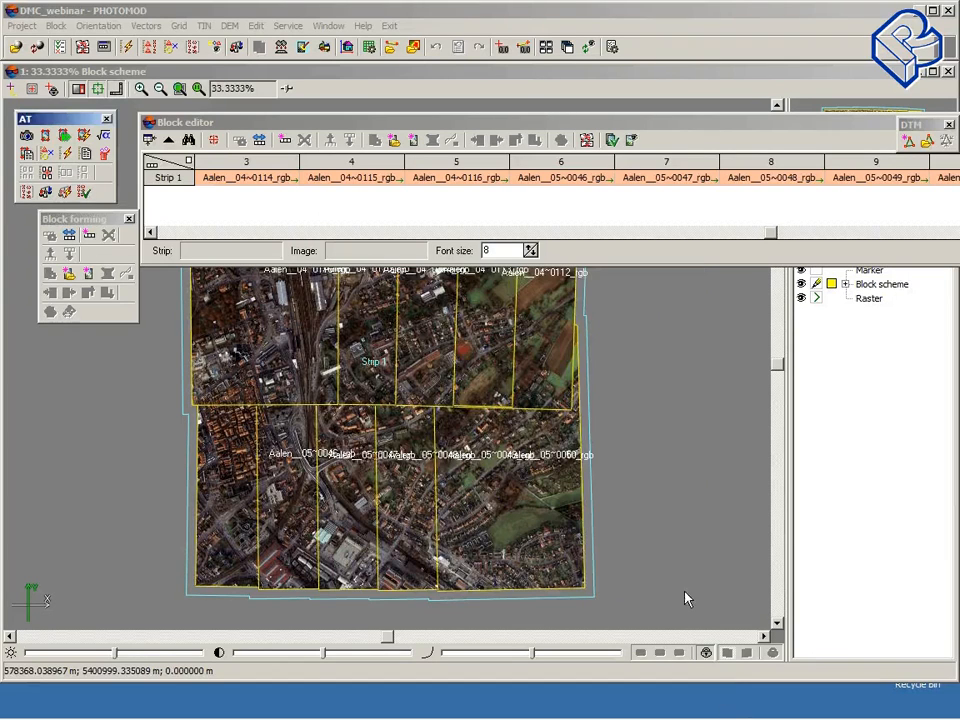
Step: Split the block into strips automatically by exterior orientation data, top to bottom and left to right
{"action": "left_click", "coordinate": [56, 26]}
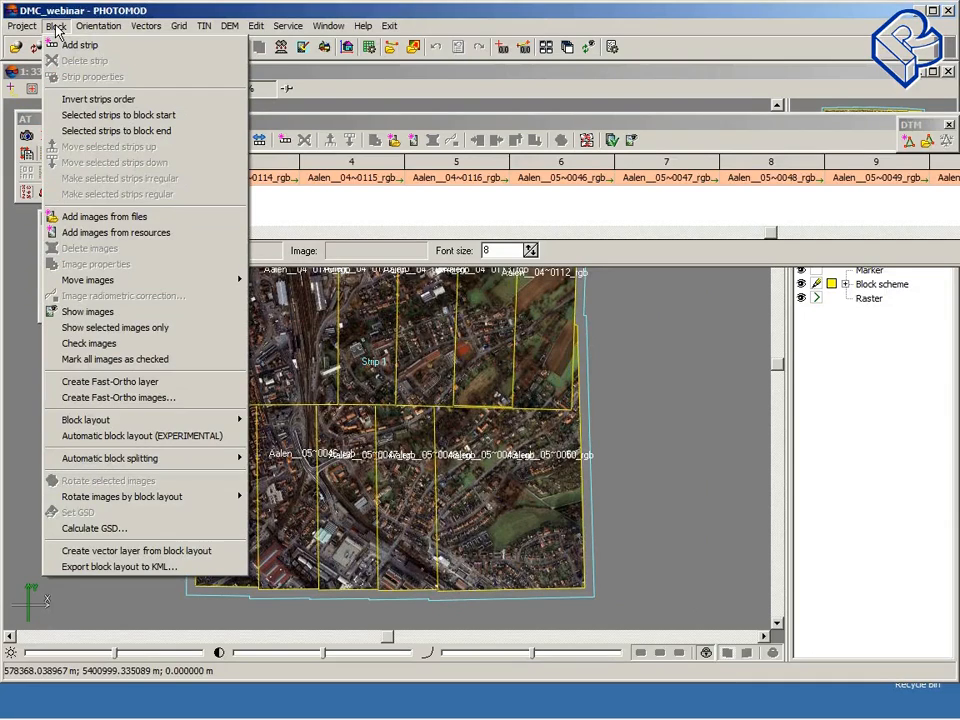
{"action": "mouse_move", "coordinate": [160, 459]}
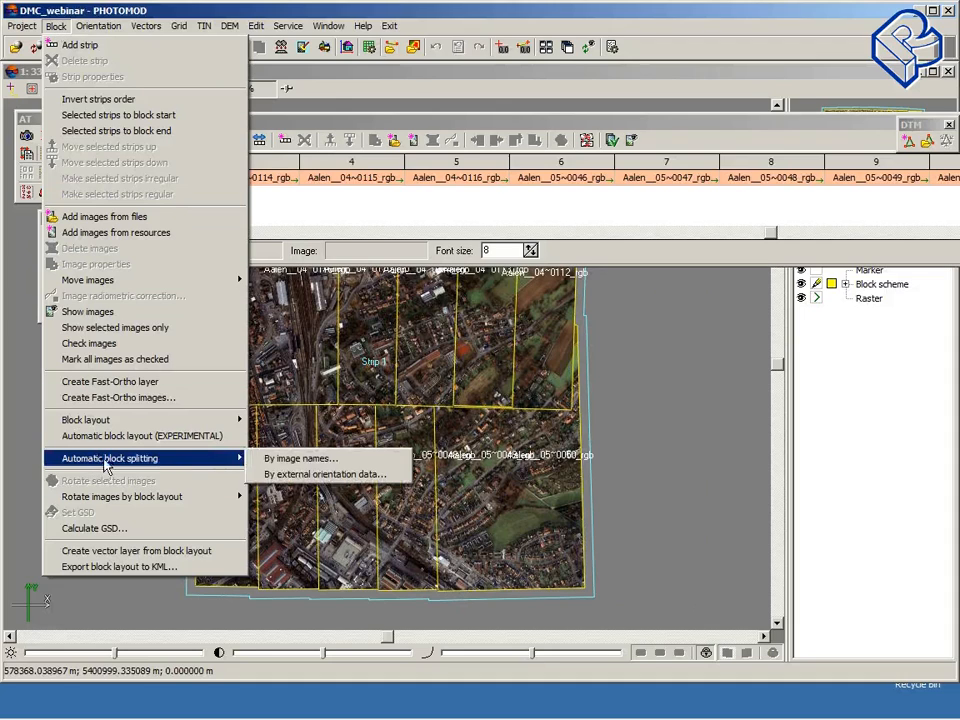
{"action": "left_click", "coordinate": [300, 476]}
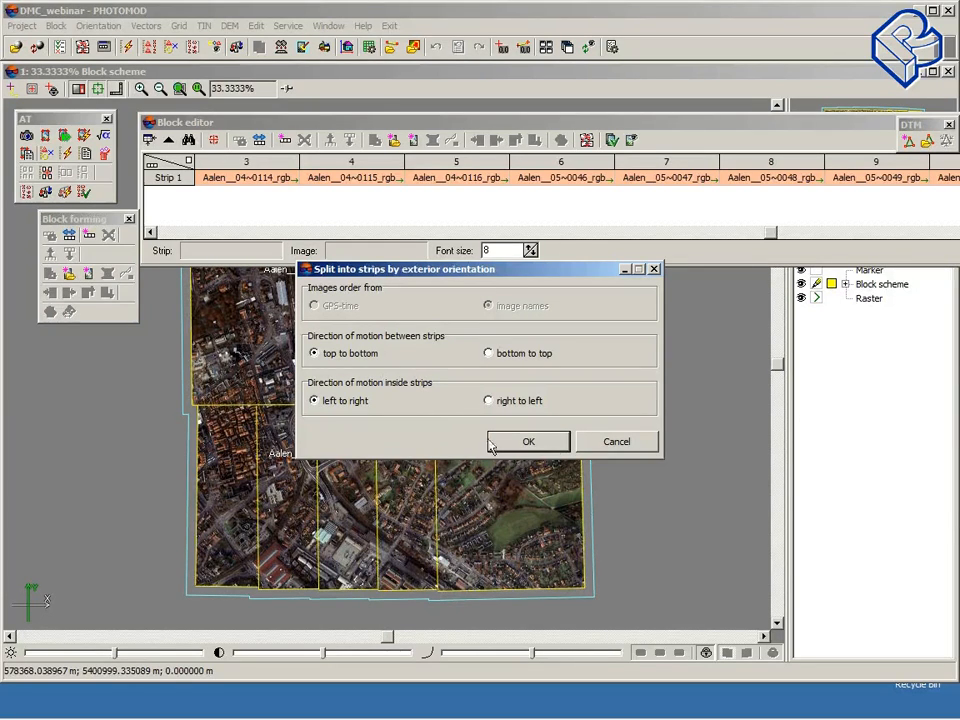
{"action": "left_click", "coordinate": [539, 450]}
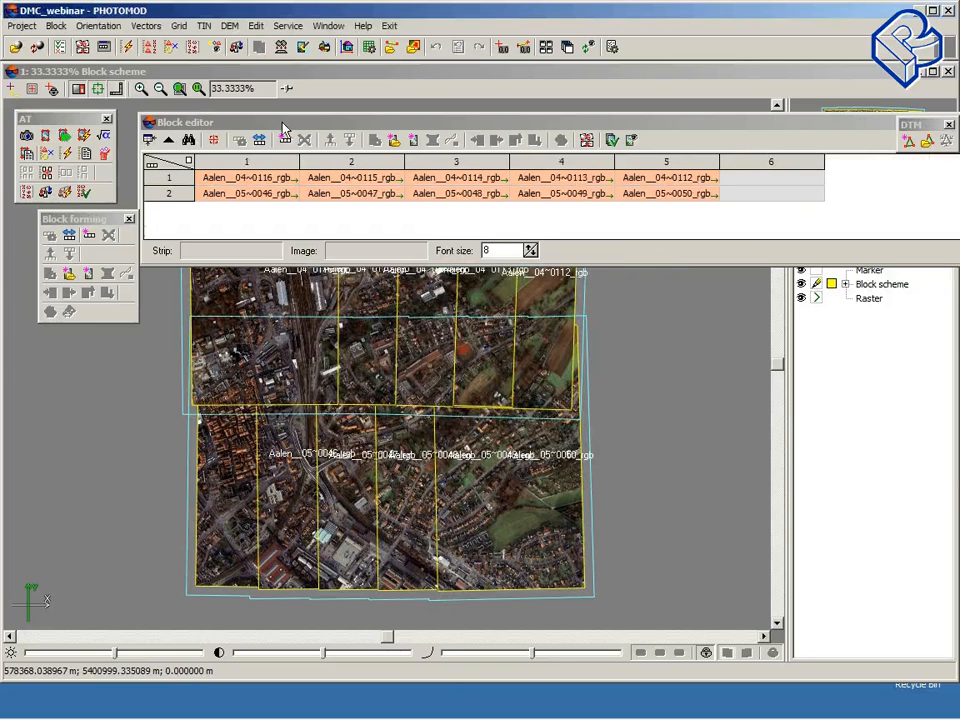
Step: Select an image in the strip overlap and open all images containing the marker for point measurement
{"action": "left_click_drag", "start_coordinate": [283, 128], "coordinate": [213, 381]}
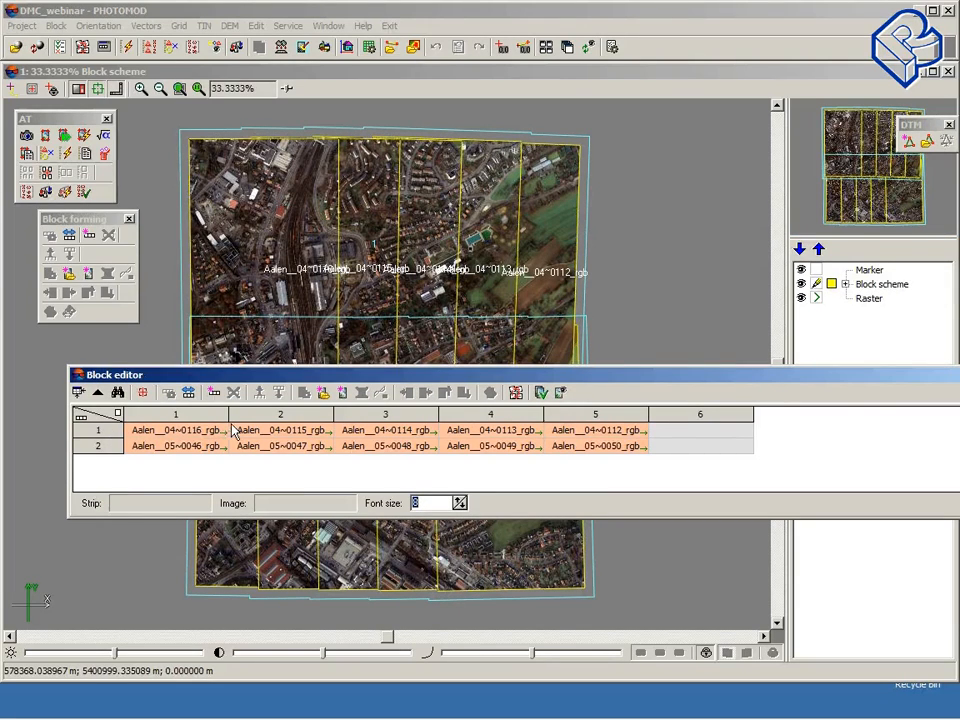
{"action": "left_click_drag", "start_coordinate": [313, 377], "coordinate": [318, 519]}
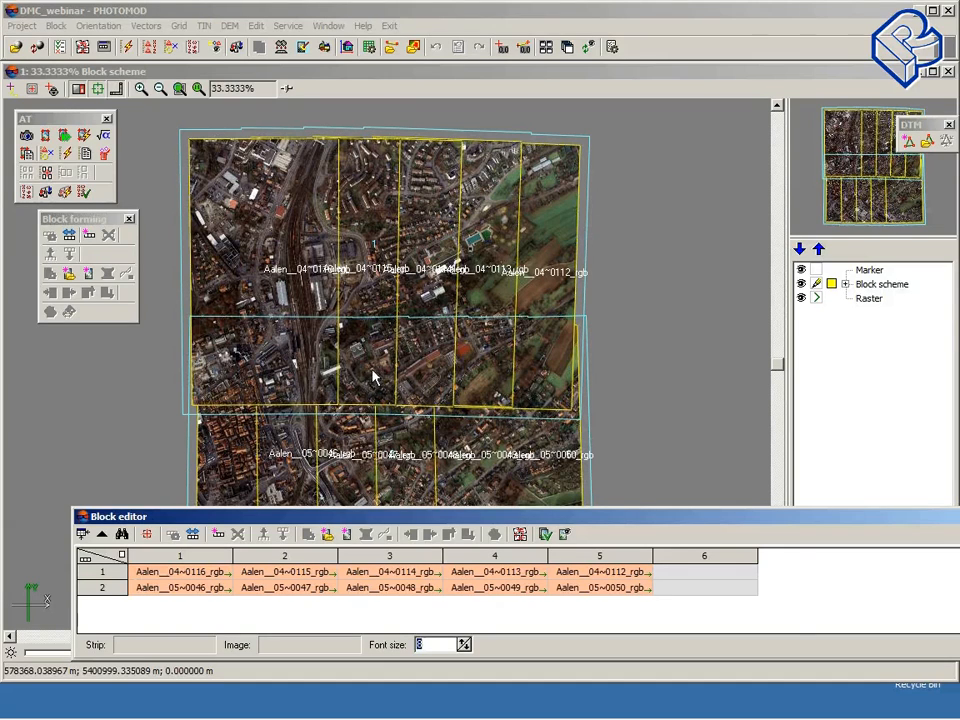
{"action": "left_click", "coordinate": [375, 375]}
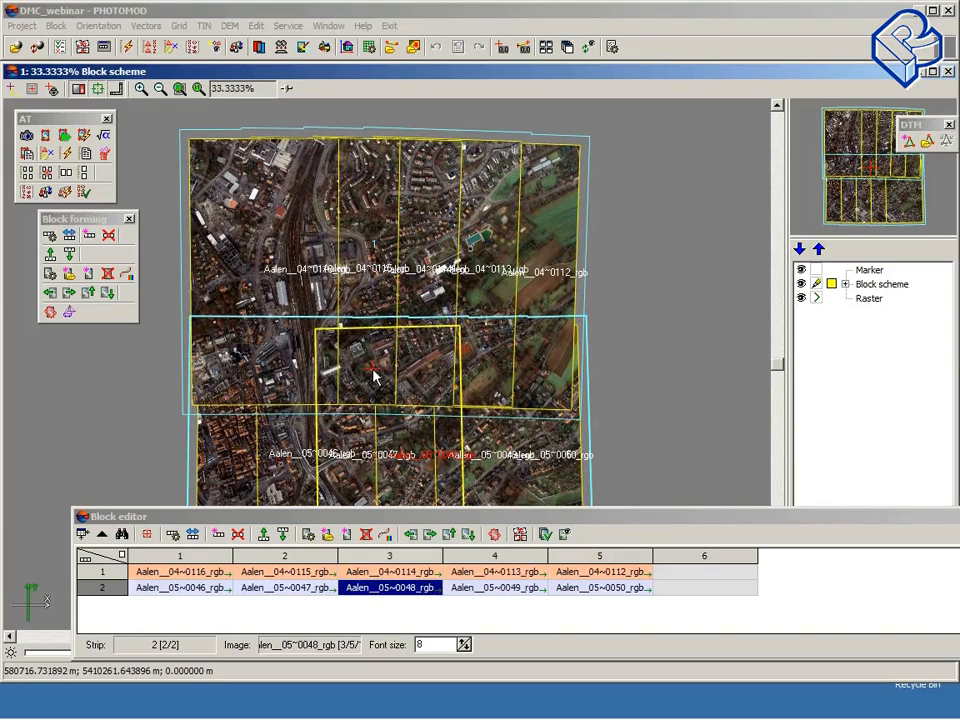
{"action": "left_click", "coordinate": [45, 175]}
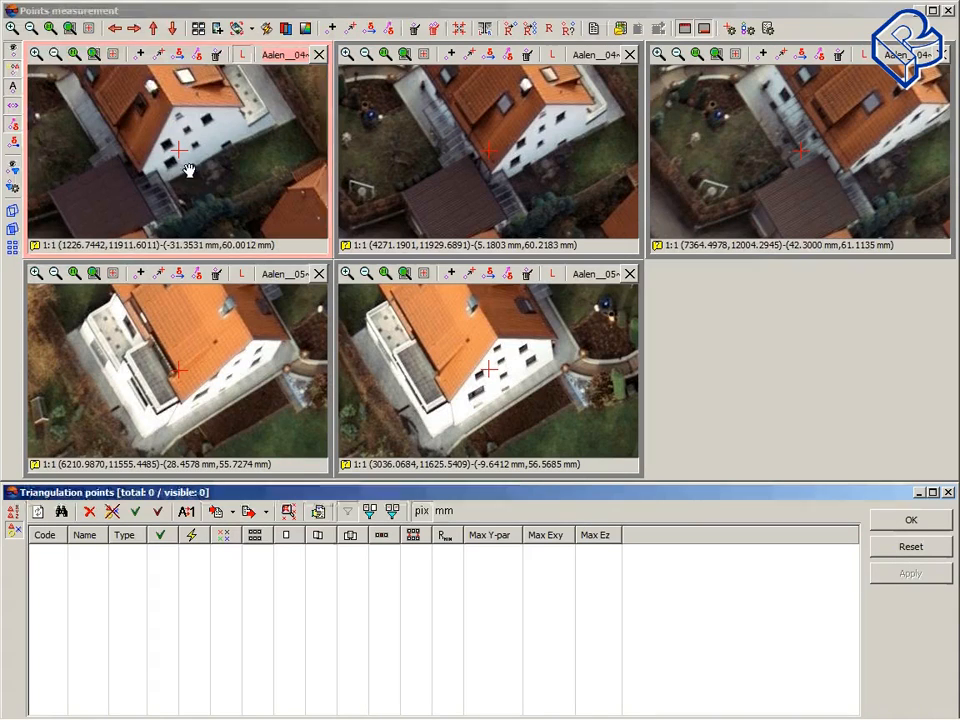
Step: Place the marker on a road feature in the first image and refine its position in the second image
{"action": "left_click_drag", "start_coordinate": [189, 167], "coordinate": [171, 141]}
{"action": "left_click_drag", "start_coordinate": [183, 198], "coordinate": [254, 125]}
{"action": "left_click_drag", "start_coordinate": [217, 197], "coordinate": [205, 128]}
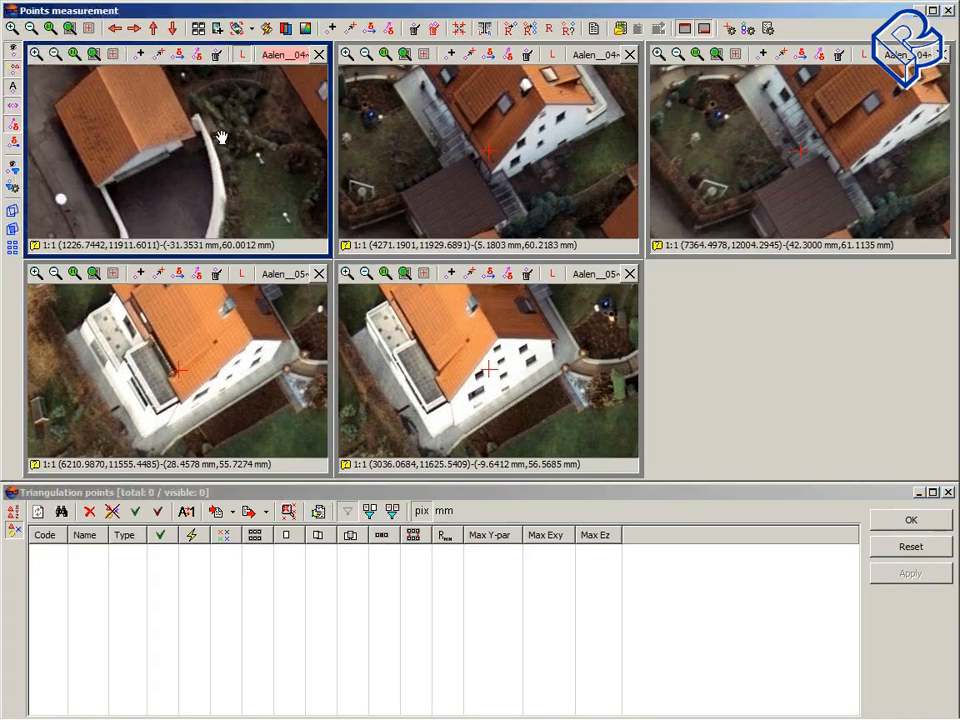
{"action": "left_click_drag", "start_coordinate": [272, 207], "coordinate": [239, 129]}
{"action": "left_click_drag", "start_coordinate": [204, 193], "coordinate": [286, 189]}
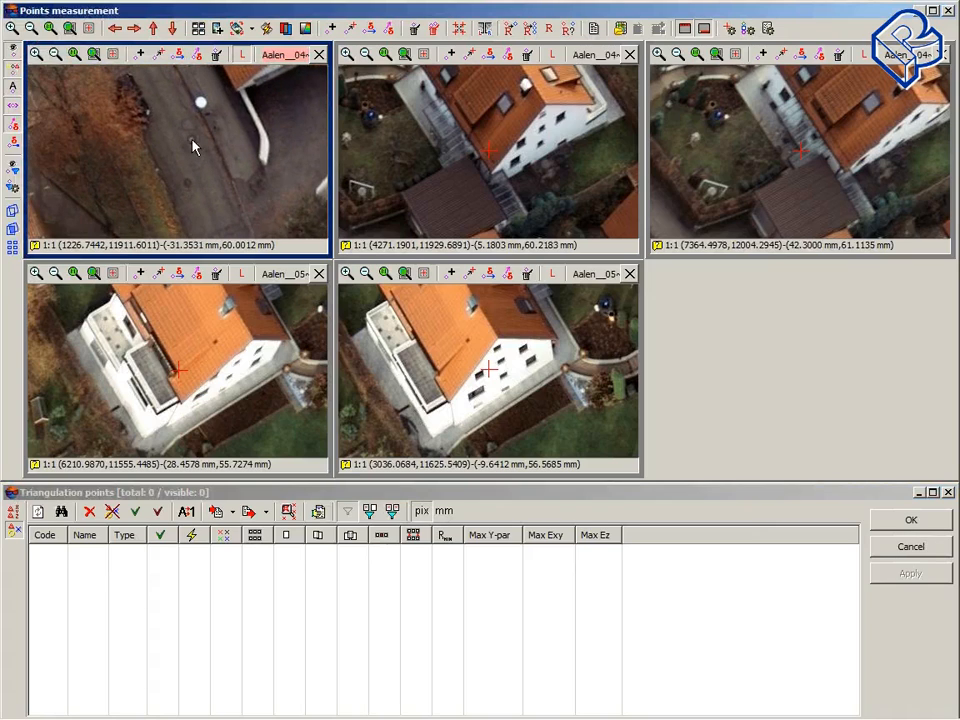
{"action": "left_click", "coordinate": [192, 141]}
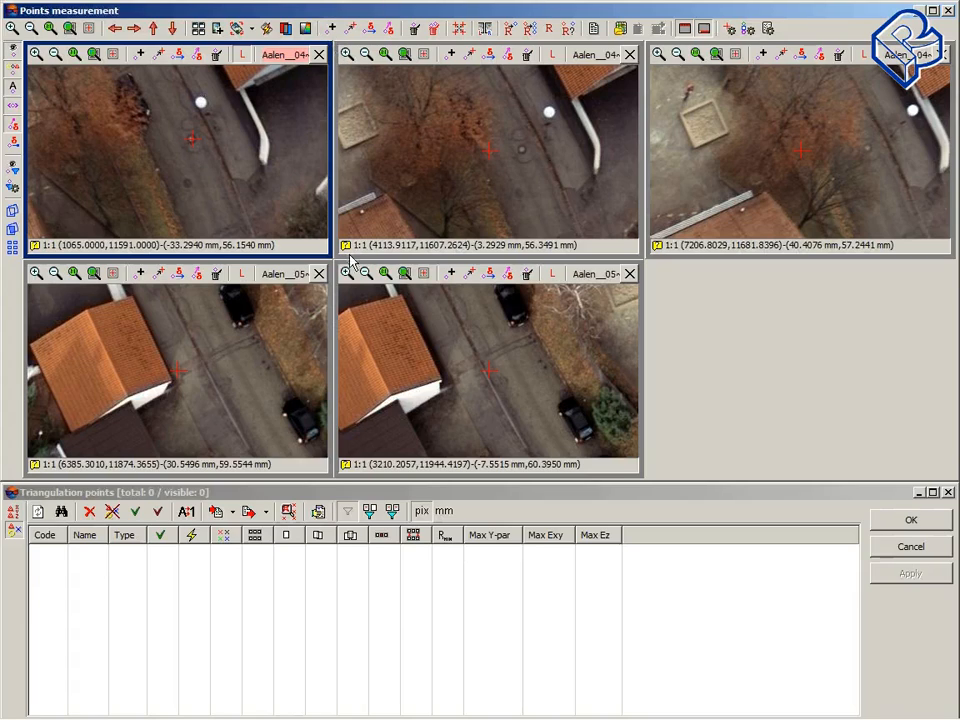
{"action": "left_click", "coordinate": [482, 199]}
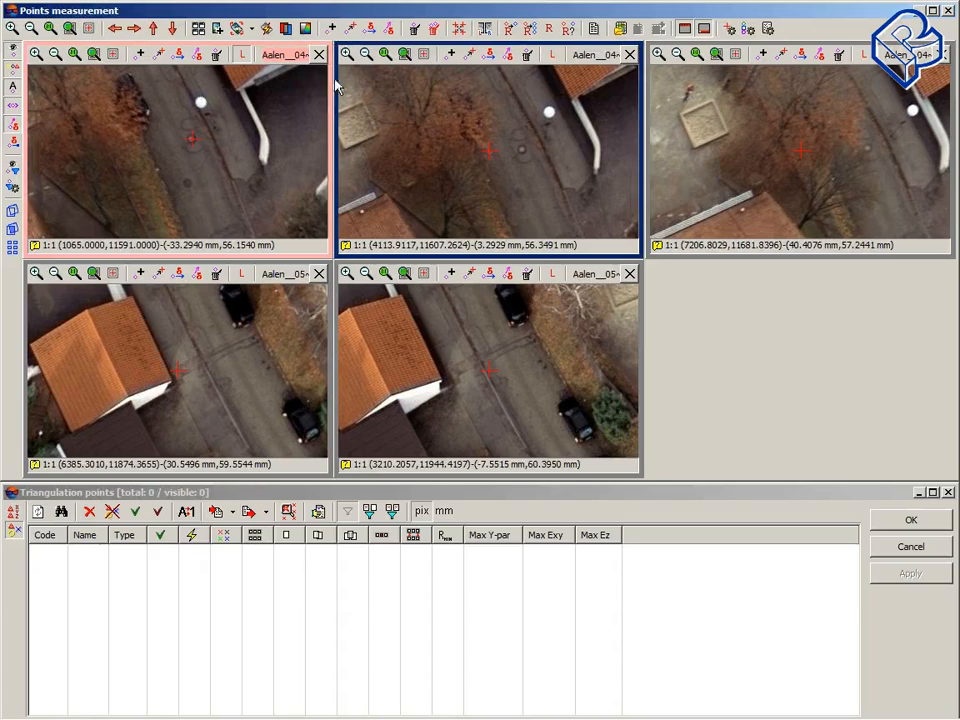
{"action": "left_click", "coordinate": [521, 153]}
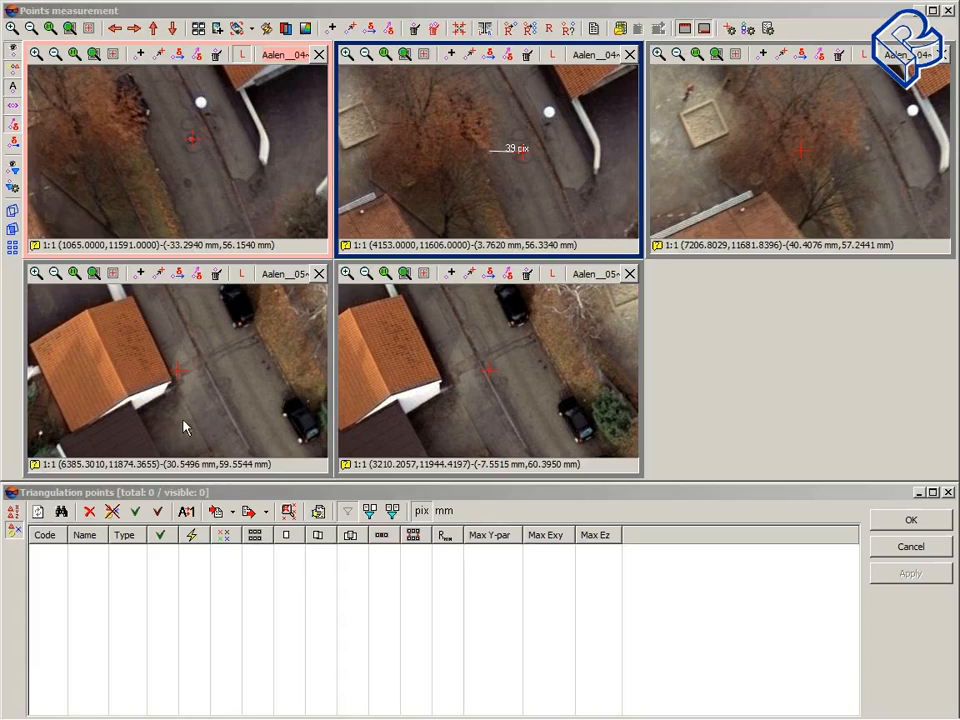
Step: Zoom all images out and switch the image transformation mode to Block layout: rotation
{"action": "mouse_move", "coordinate": [245, 396]}
{"action": "left_mouse_down"}
{"action": "mouse_move", "coordinate": [253, 399]}
{"action": "mouse_move", "coordinate": [228, 342]}
{"action": "mouse_move", "coordinate": [221, 379]}
{"action": "mouse_move", "coordinate": [251, 401]}
{"action": "mouse_move", "coordinate": [176, 304]}
{"action": "mouse_move", "coordinate": [237, 400]}
{"action": "left_mouse_up"}
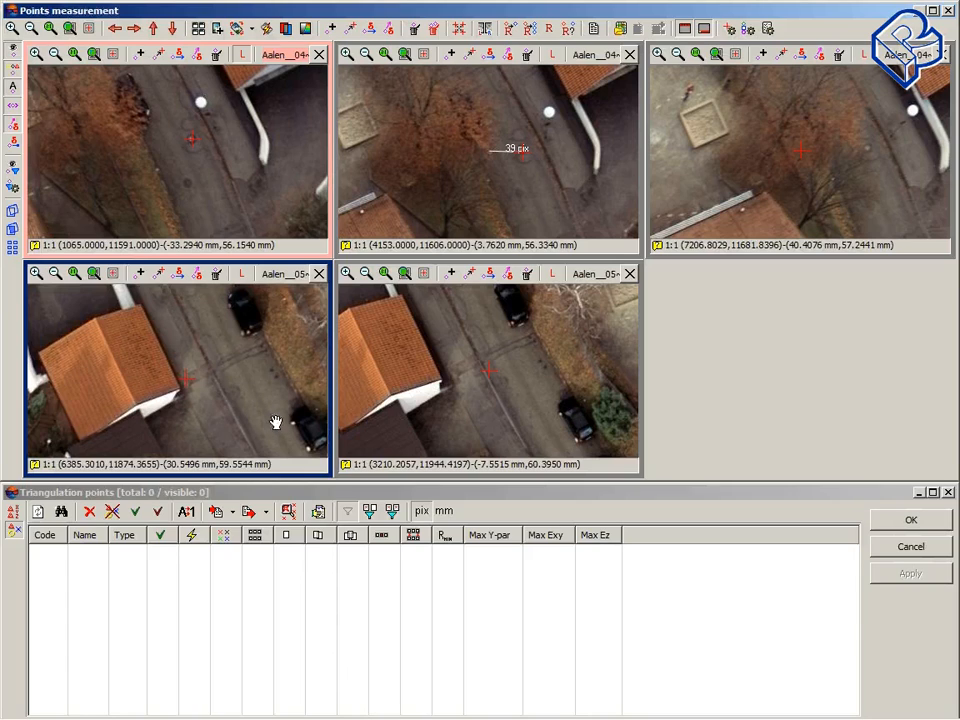
{"action": "left_click_drag", "start_coordinate": [279, 420], "coordinate": [222, 365]}
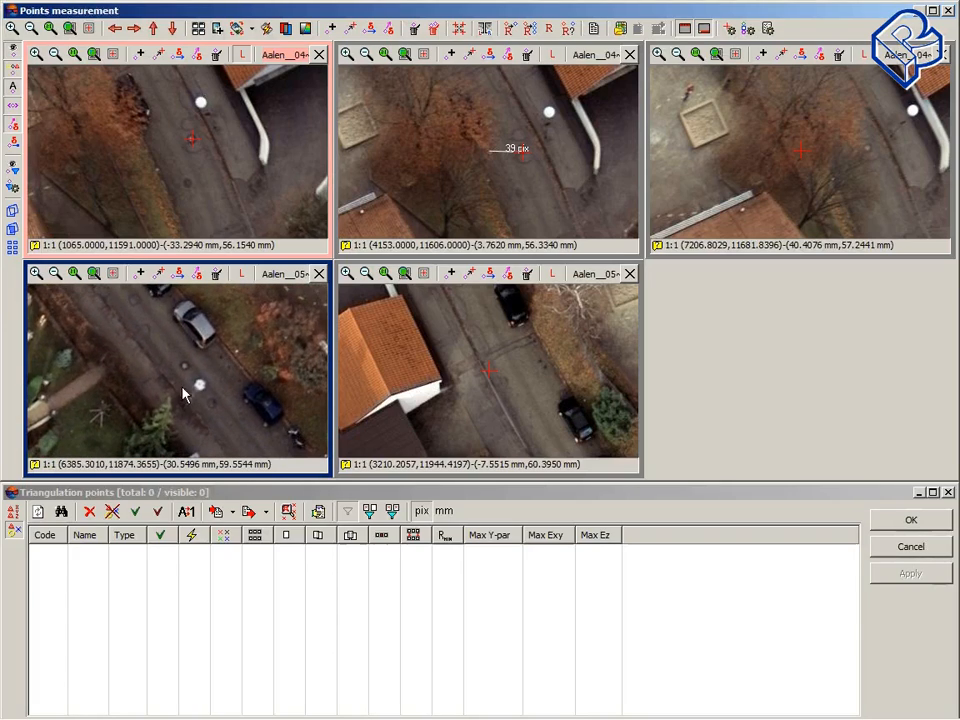
{"action": "left_click", "coordinate": [31, 29]}
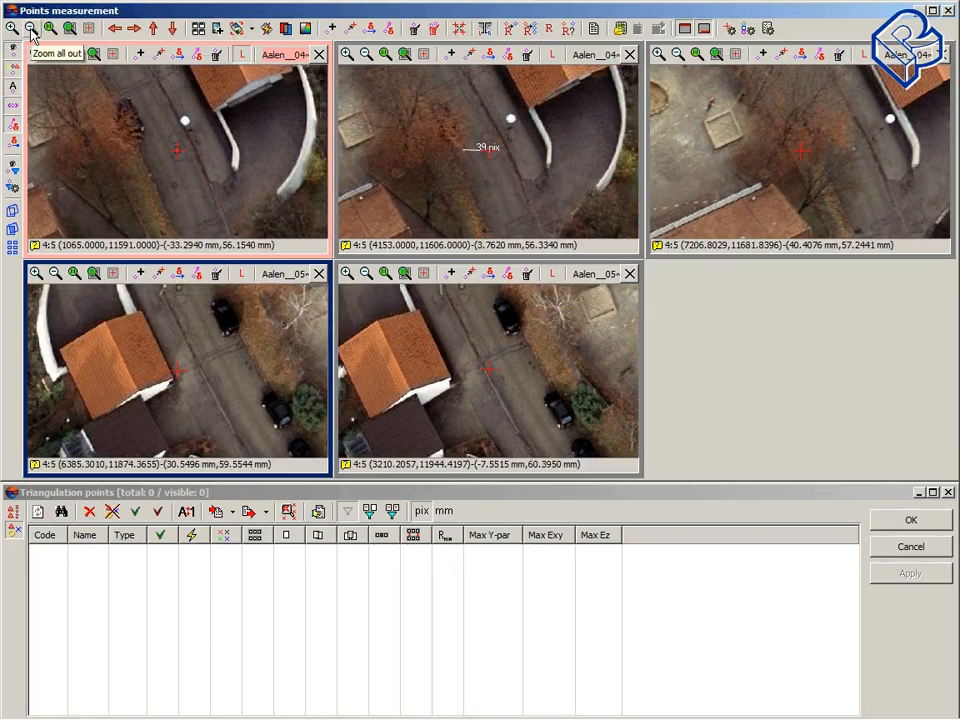
{"action": "left_click", "coordinate": [31, 29]}
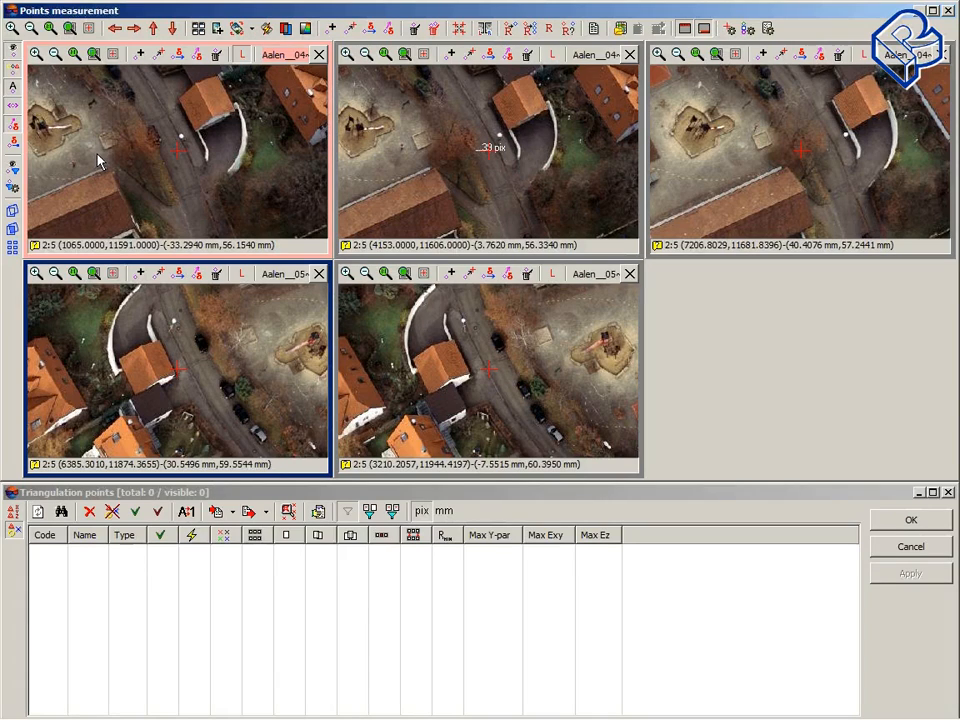
{"action": "left_click", "coordinate": [253, 30]}
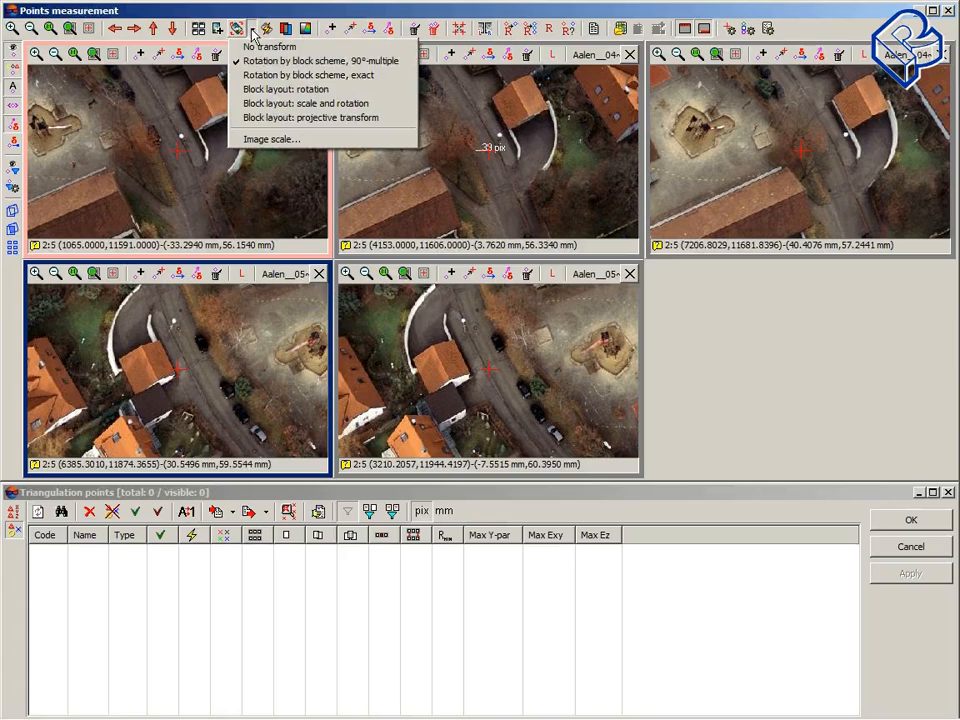
{"action": "left_click", "coordinate": [277, 92]}
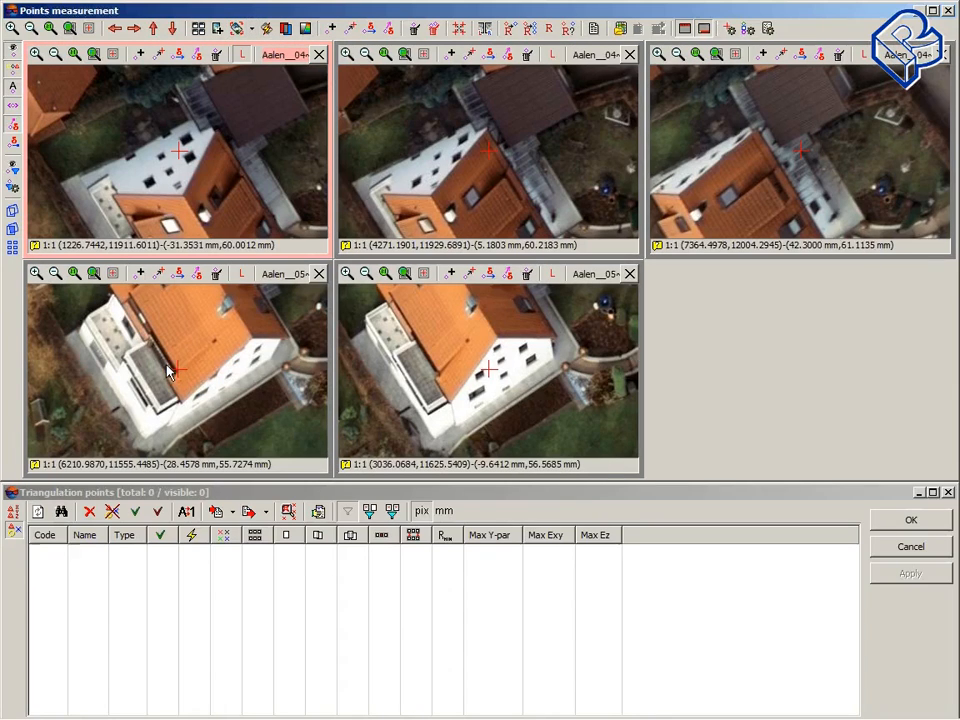
Step: Pan the first image to a garden area and place the marker on a small white object there
{"action": "left_click_drag", "start_coordinate": [173, 144], "coordinate": [221, 198], "text": "alt"}
{"action": "left_click_drag", "start_coordinate": [165, 123], "coordinate": [199, 203], "text": "alt"}
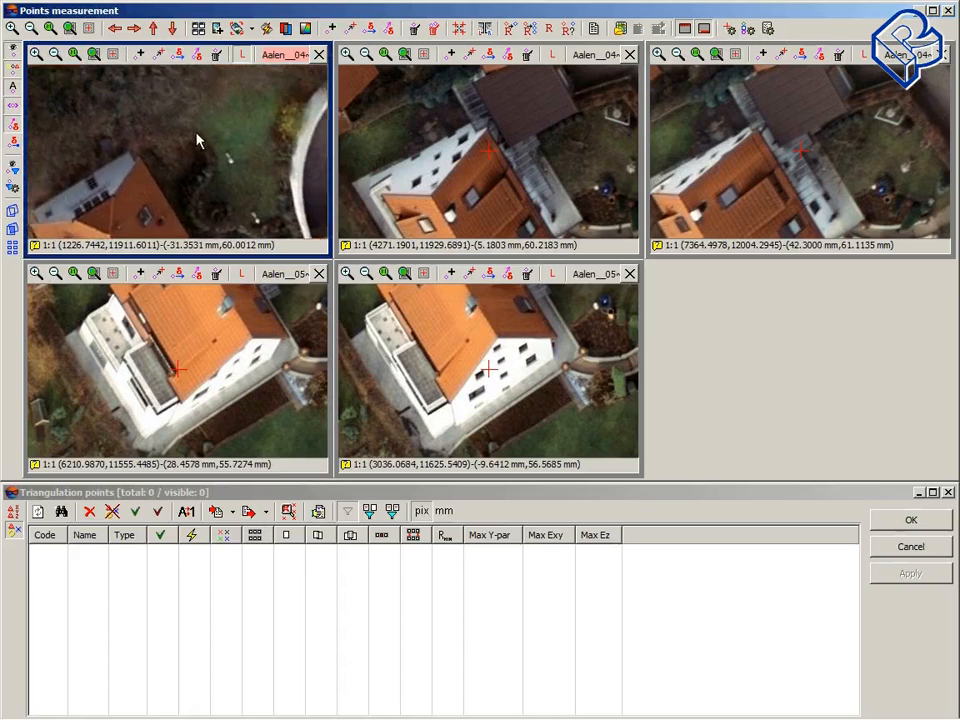
{"action": "left_click_drag", "start_coordinate": [197, 135], "coordinate": [133, 83], "text": "alt"}
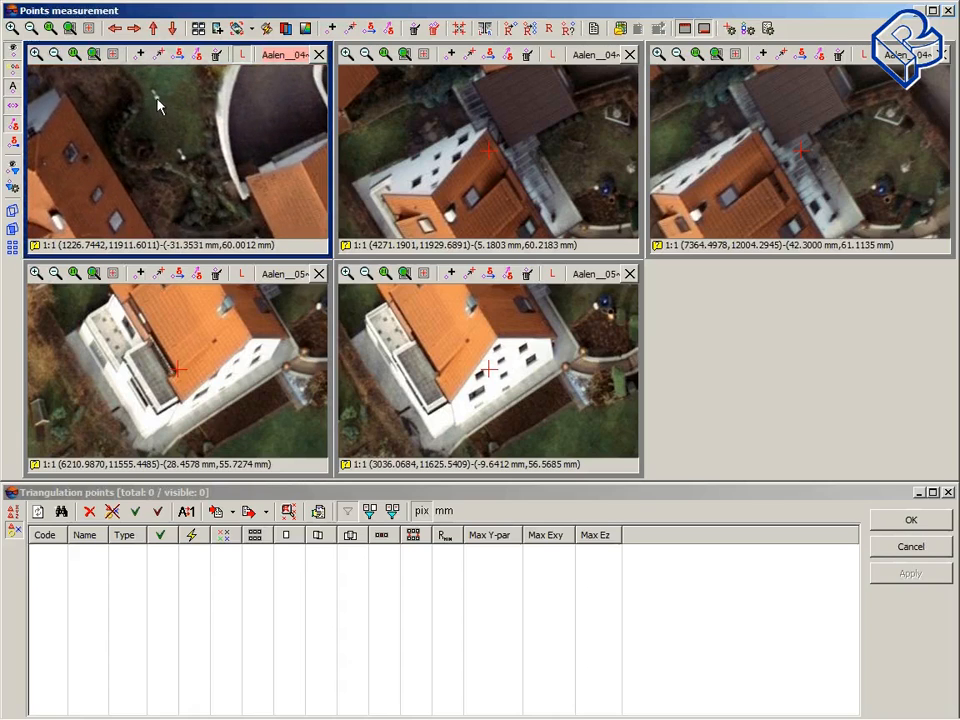
{"action": "left_click", "coordinate": [157, 99]}
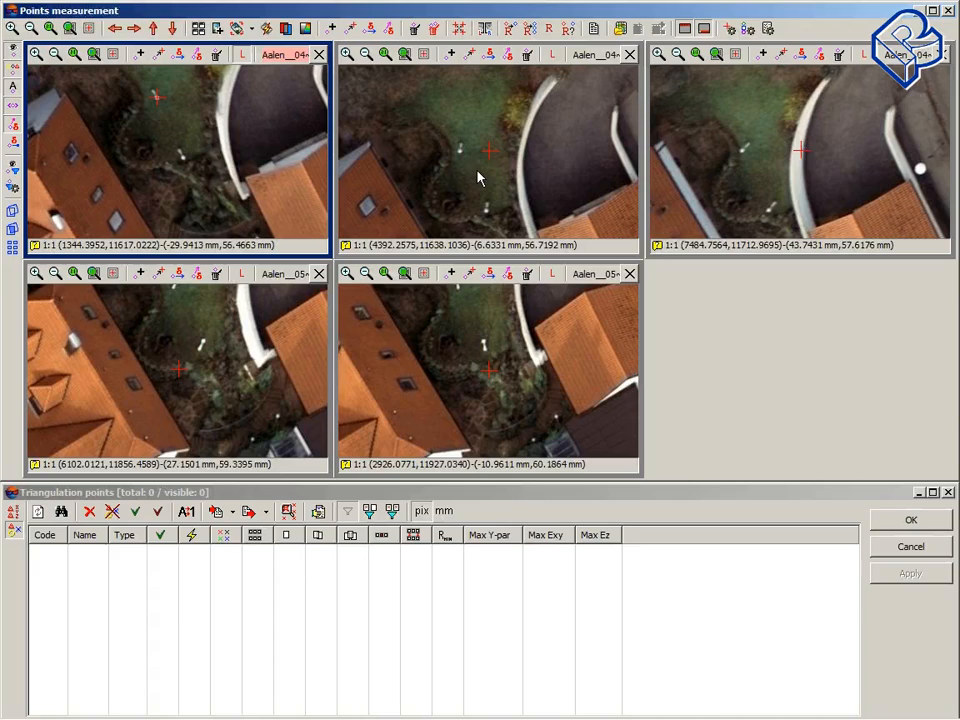
Step: Place the marker on the same garden object in the second image and both lower images
{"action": "left_click", "coordinate": [478, 178]}
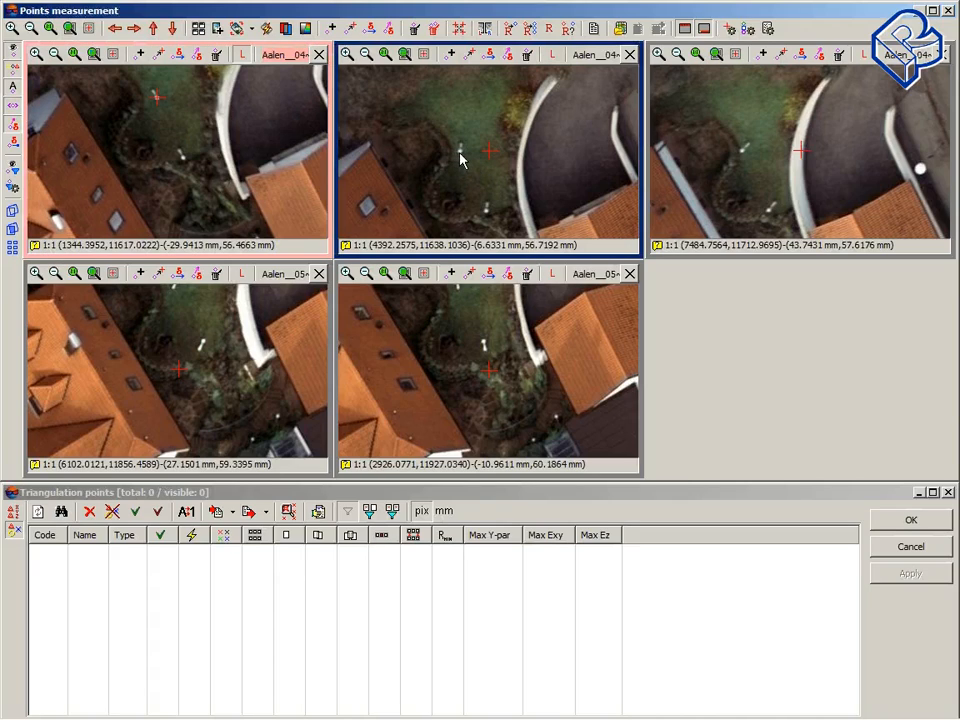
{"action": "left_click", "coordinate": [459, 150]}
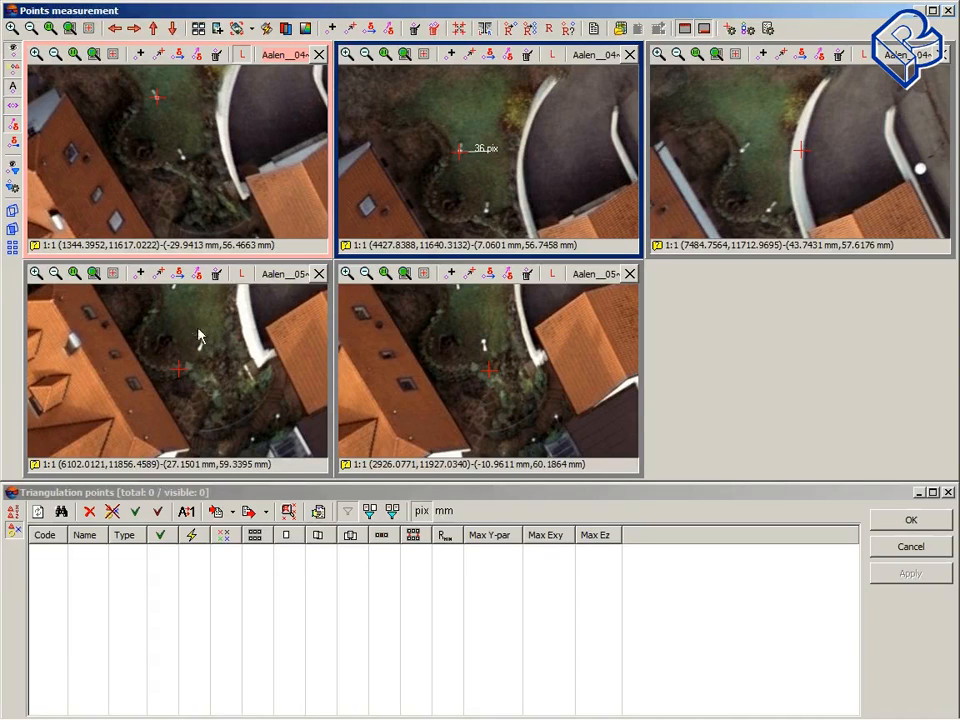
{"action": "left_click_drag", "start_coordinate": [196, 331], "coordinate": [206, 365], "text": "alt"}
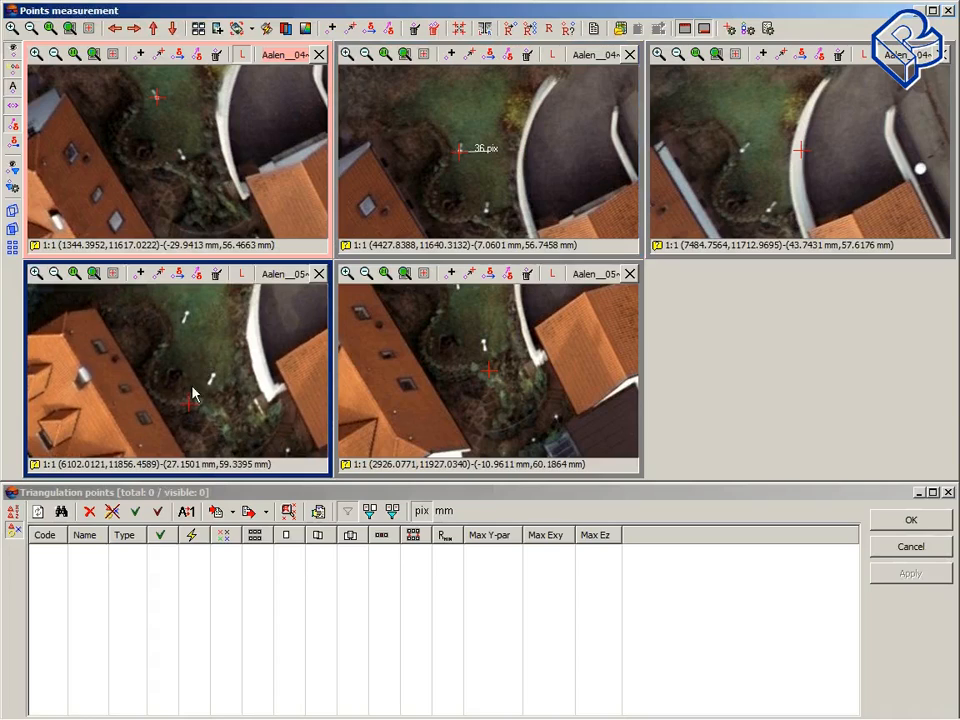
{"action": "left_click", "coordinate": [186, 316]}
{"action": "left_click_drag", "start_coordinate": [481, 360], "coordinate": [500, 398], "text": "alt"}
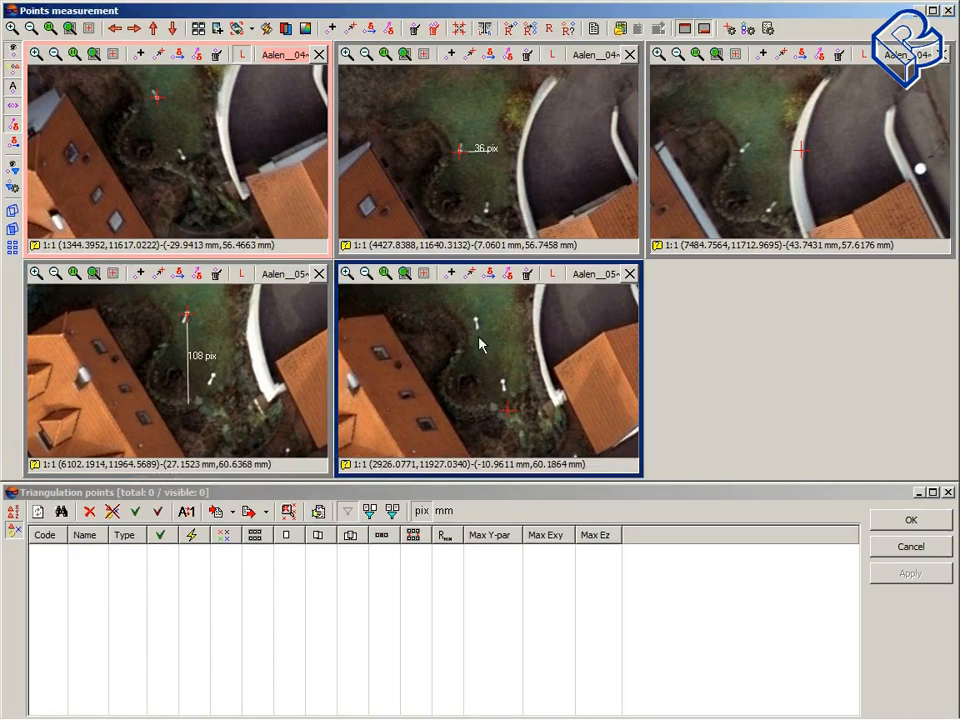
{"action": "left_click", "coordinate": [475, 320]}
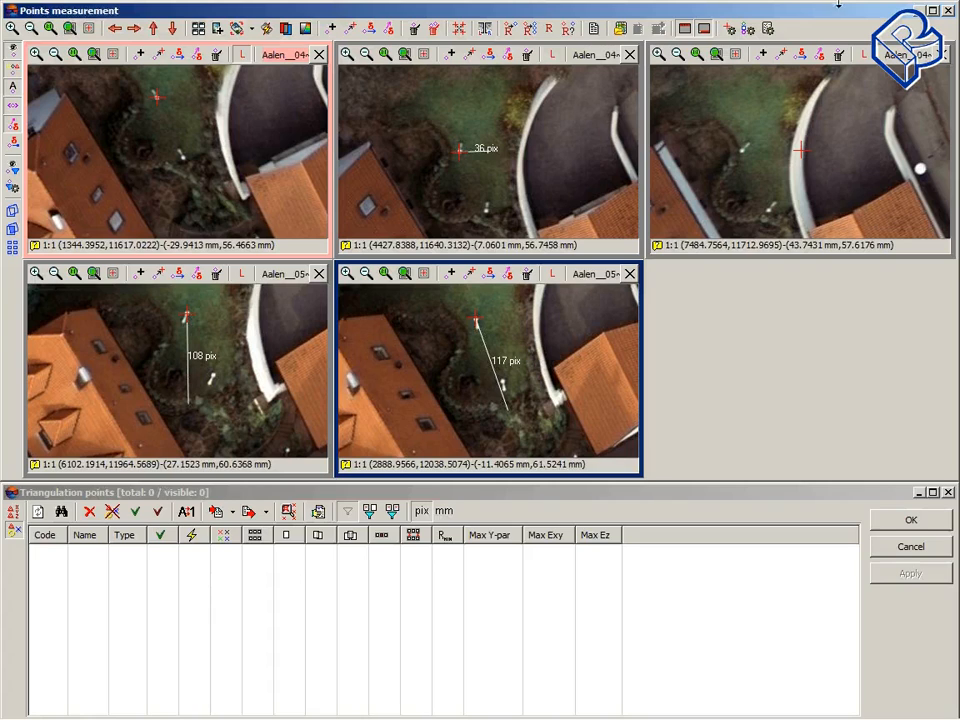
Step: Close the points measurement window and open the in-strip stereopair for image Aalen__04~0114_rgb
{"action": "left_click", "coordinate": [948, 11]}
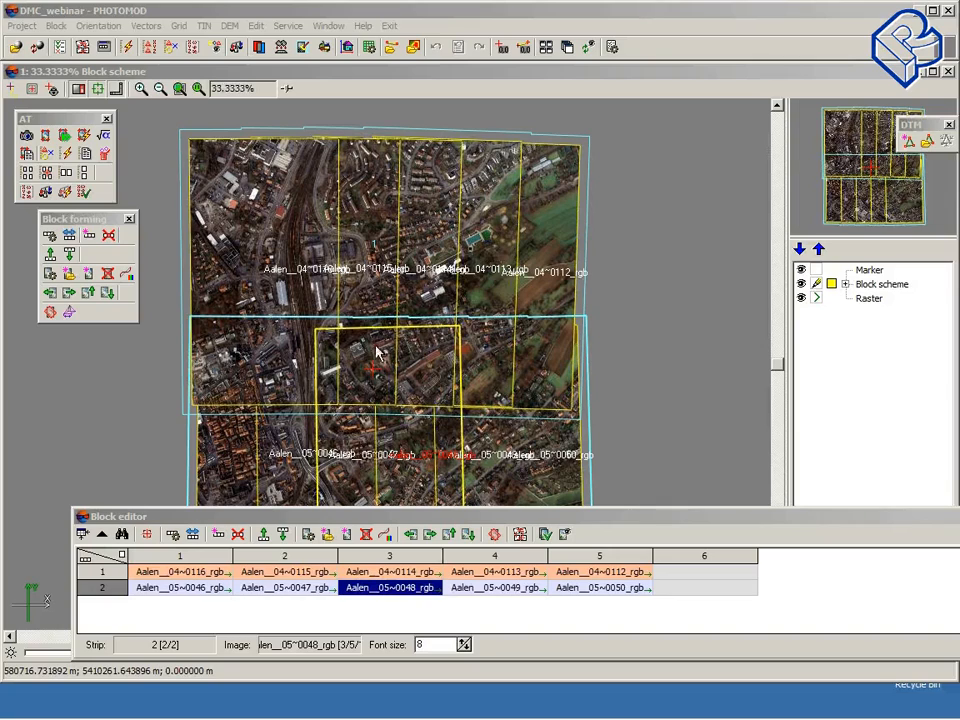
{"action": "left_click", "coordinate": [377, 372]}
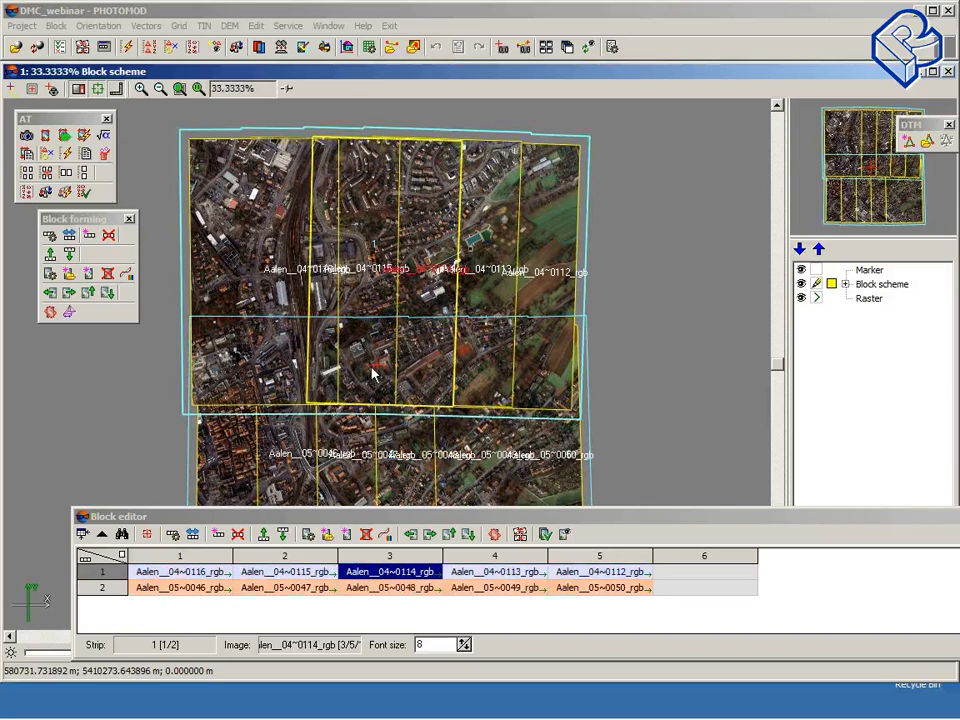
{"action": "left_click", "coordinate": [66, 174]}
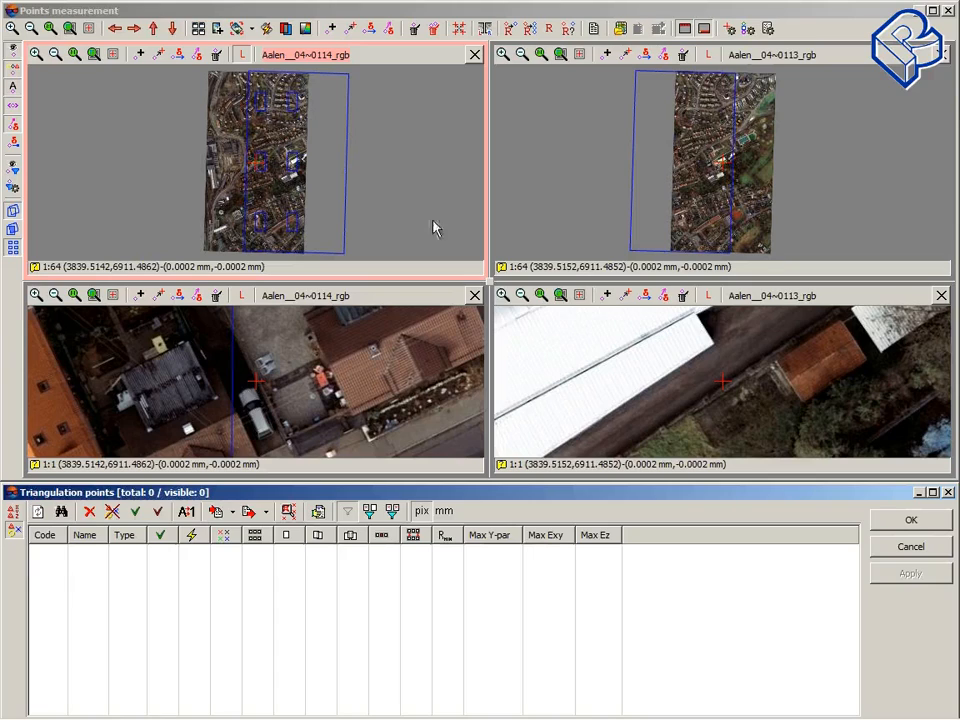
Step: Place the marker on a garden feature in both stereopair images, then close the points measurement window
{"action": "left_click", "coordinate": [274, 189]}
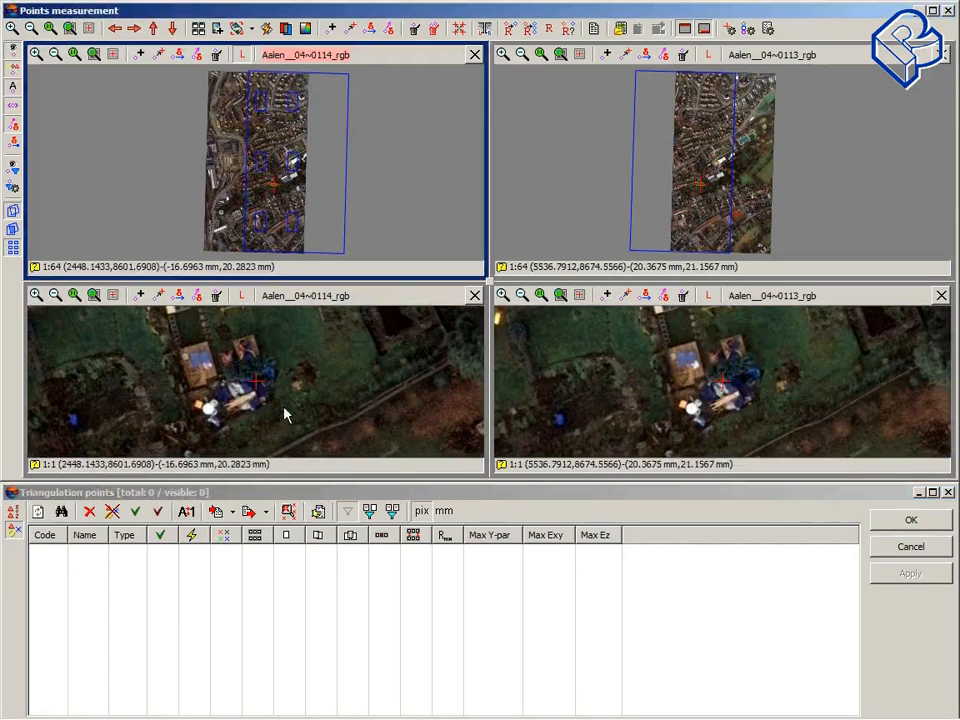
{"action": "left_click", "coordinate": [300, 396]}
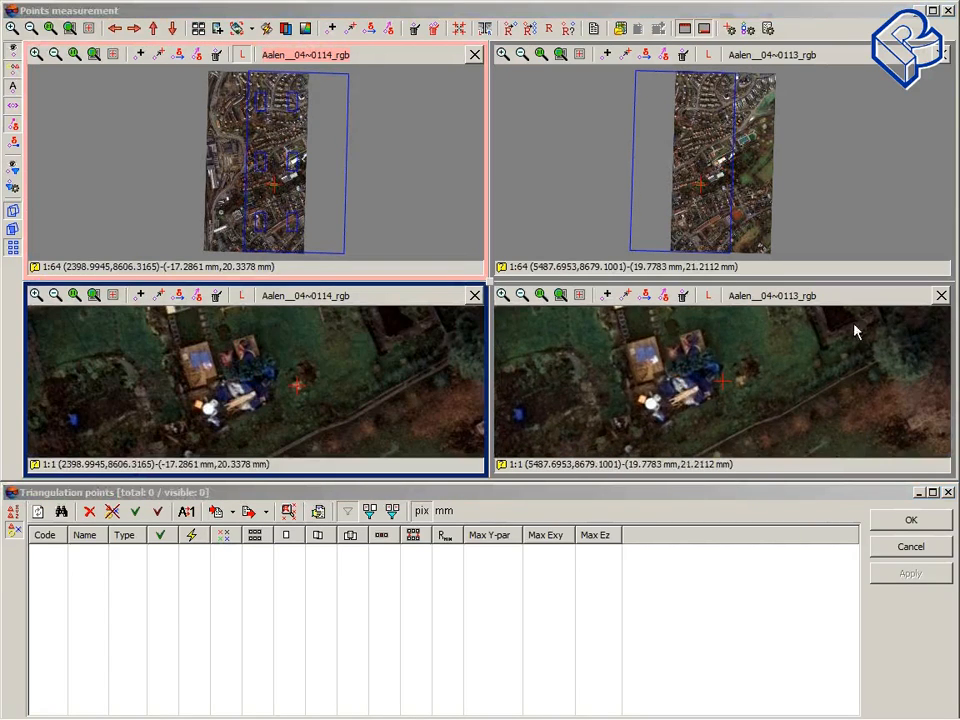
{"action": "left_click", "coordinate": [742, 381]}
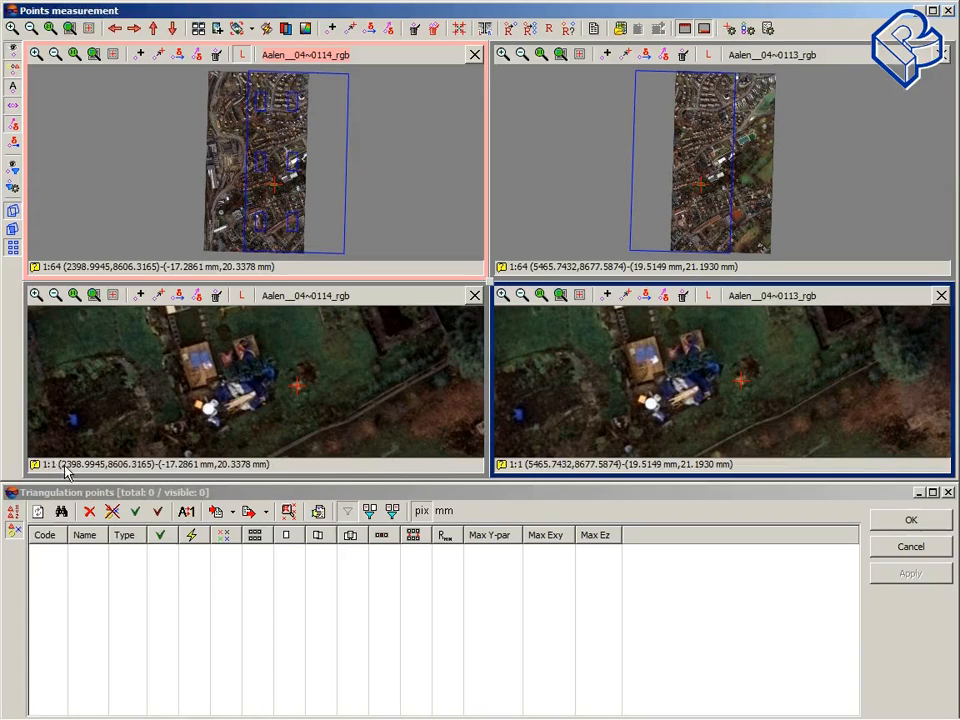
{"action": "mouse_move", "coordinate": [66, 472]}
{"action": "mouse_move", "coordinate": [678, 467]}
{"action": "mouse_move", "coordinate": [649, 469]}
{"action": "mouse_move", "coordinate": [178, 474]}
{"action": "left_click", "coordinate": [948, 11]}
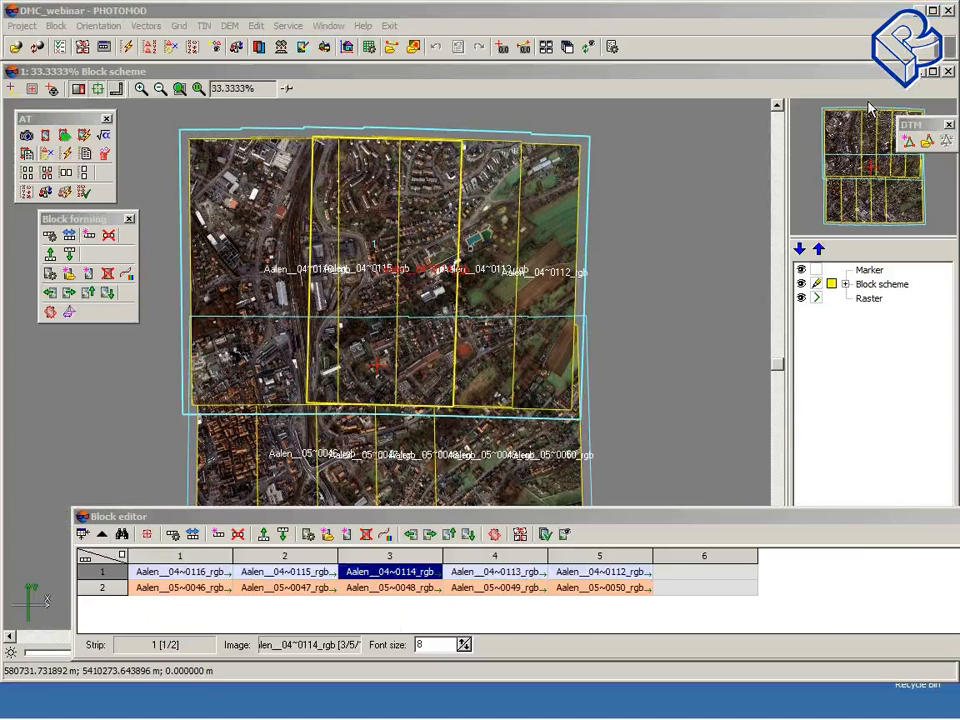
Step: Open Automatic Tie Point Measurement and set both correlation thresholds to 95% and the maximum triplet error by Z to 3
{"action": "left_click", "coordinate": [128, 48]}
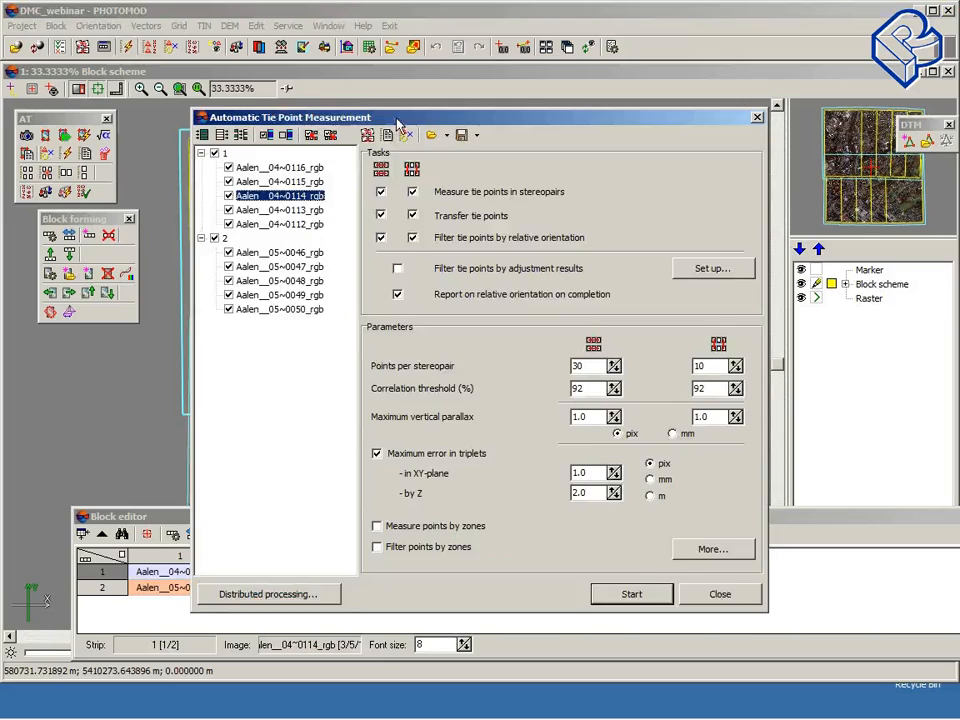
{"action": "left_click_drag", "start_coordinate": [395, 123], "coordinate": [295, 132]}
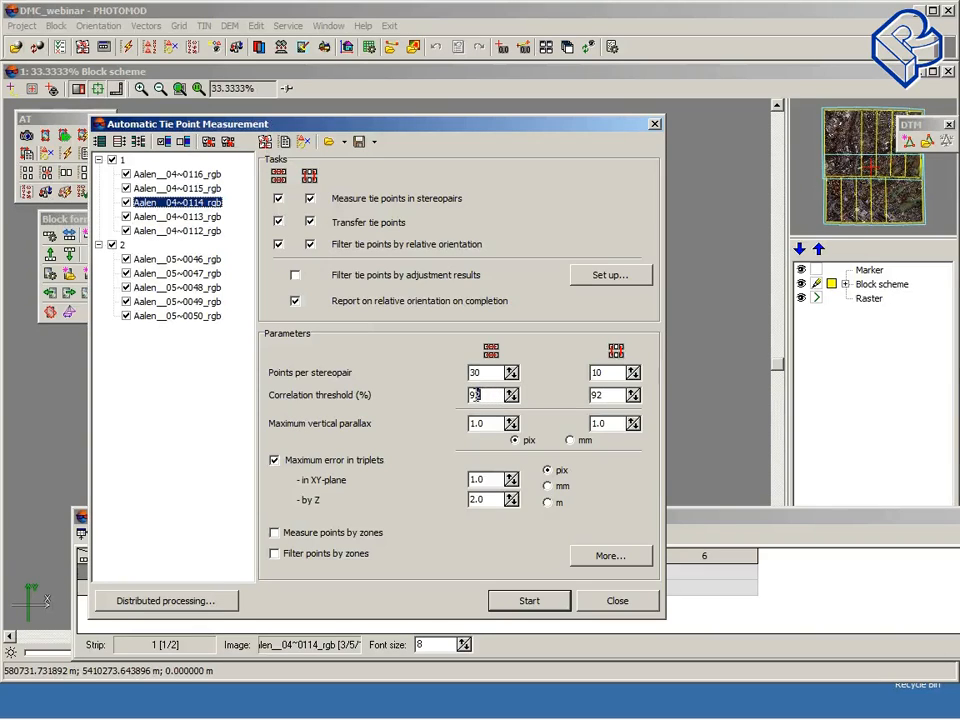
{"action": "double_click", "coordinate": [475, 395]}
{"action": "type", "text": "95"}
{"action": "double_click", "coordinate": [597, 396]}
{"action": "type", "text": "95"}
{"action": "double_click", "coordinate": [478, 499]}
{"action": "type", "text": "3"}
Step: Open the advanced tie point parameters, set the contrast point search area to 10 pix, and confirm
{"action": "left_click", "coordinate": [614, 563]}
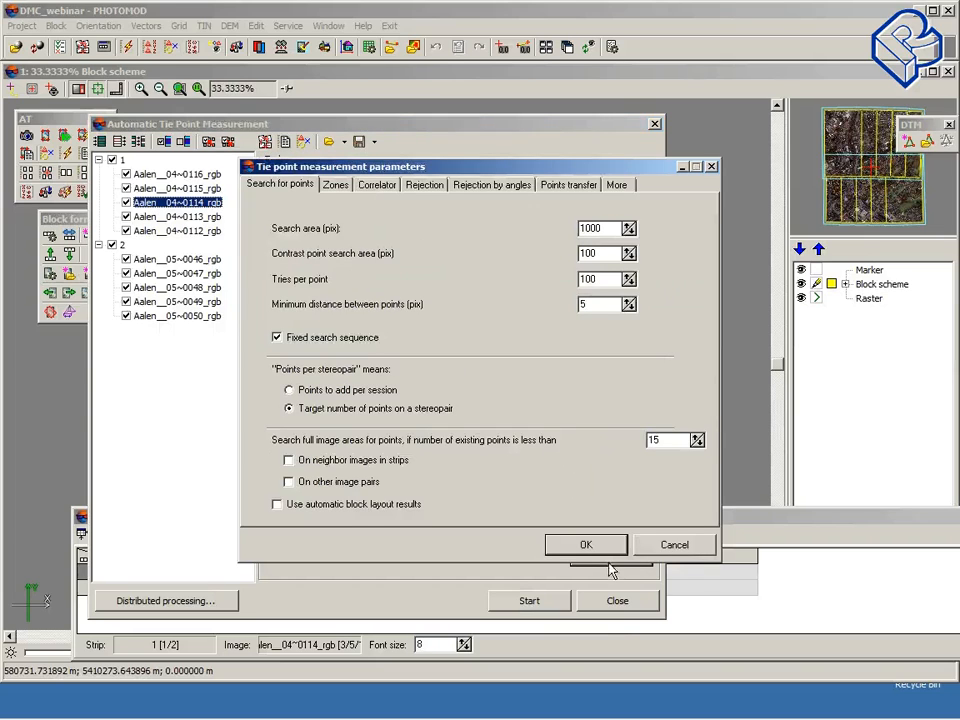
{"action": "left_click_drag", "start_coordinate": [442, 169], "coordinate": [388, 148]}
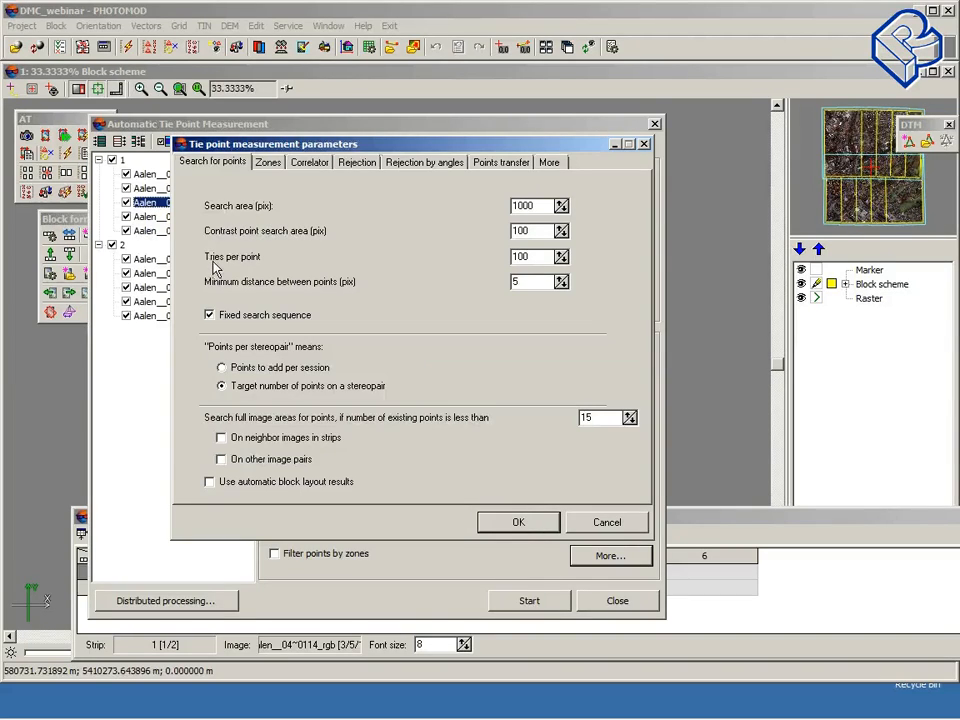
{"action": "left_click", "coordinate": [537, 231]}
{"action": "key", "text": "BackSpace"}
{"action": "left_click", "coordinate": [520, 522]}
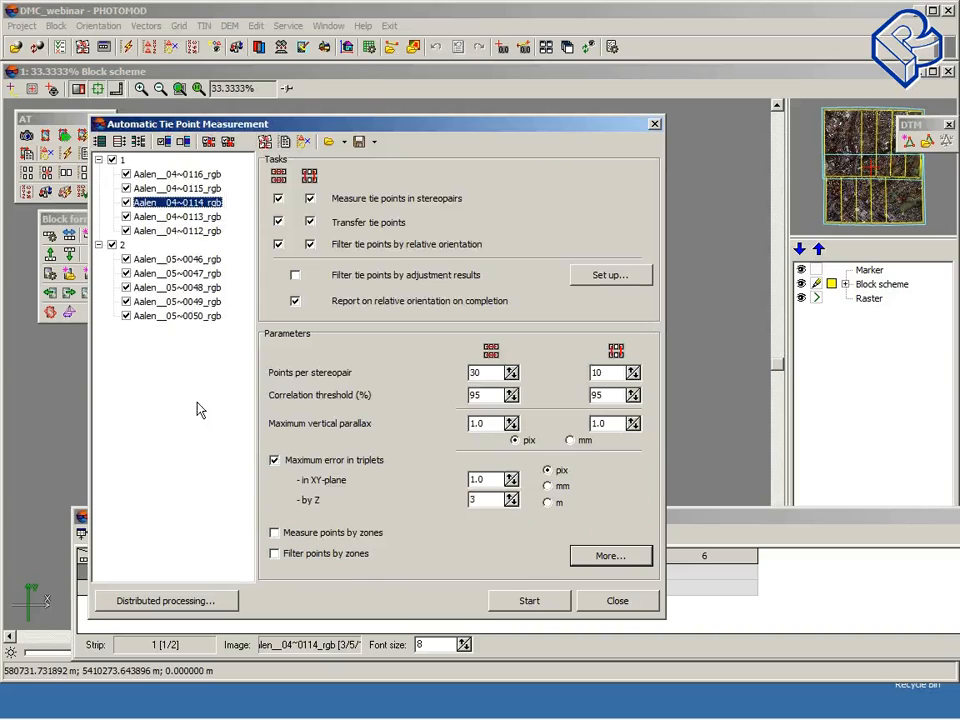
Step: Start automatic tie point measurement and close the processing log
{"action": "left_click", "coordinate": [535, 608]}
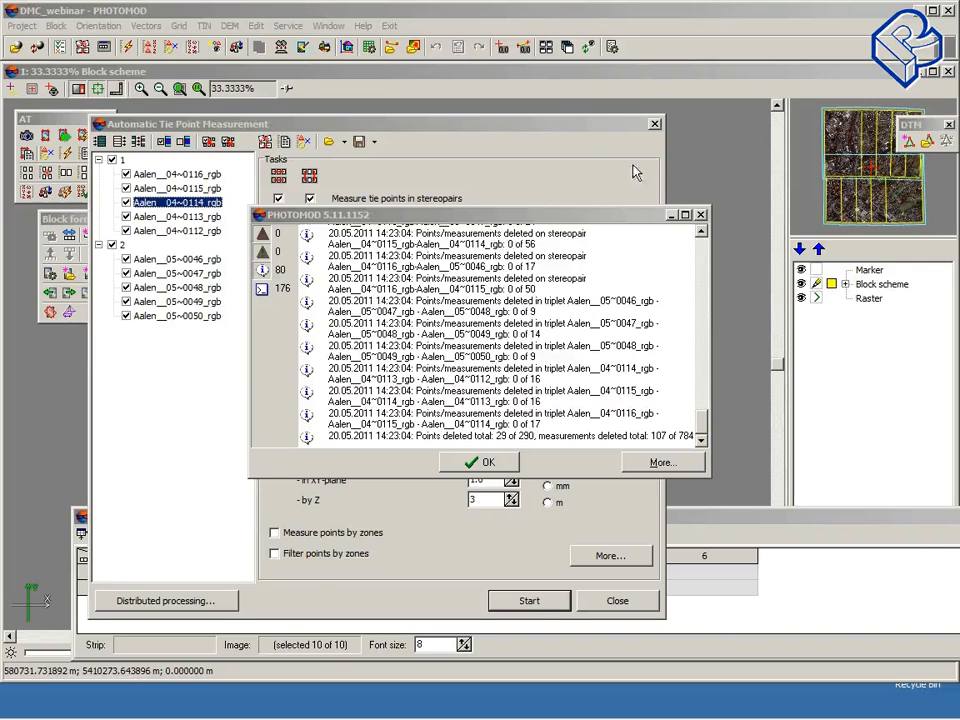
{"action": "left_click_drag", "start_coordinate": [391, 217], "coordinate": [338, 174]}
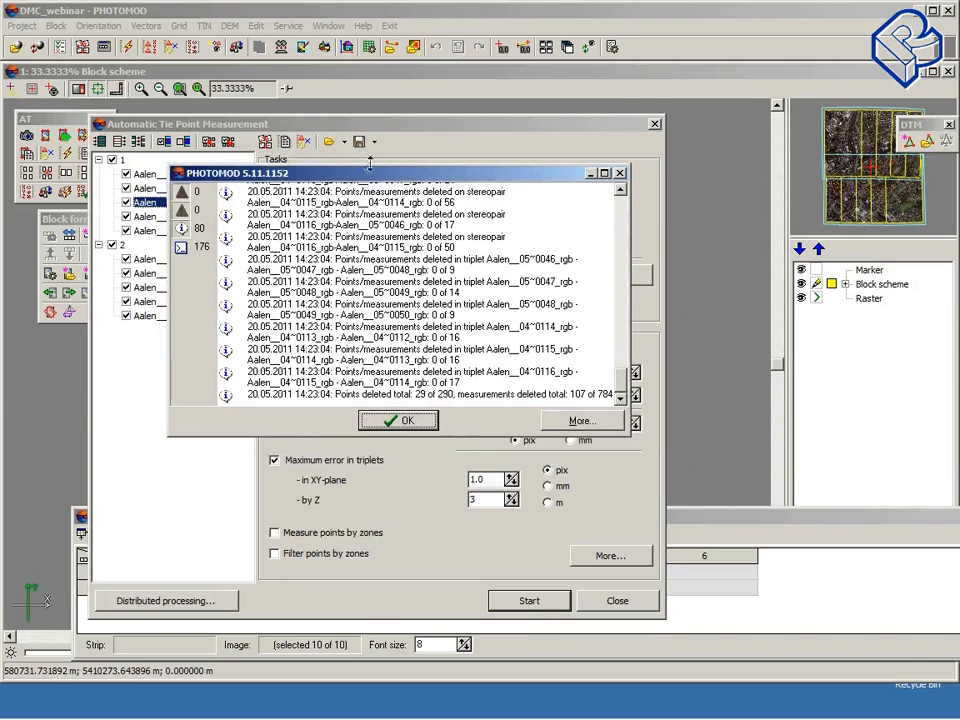
{"action": "left_click_drag", "start_coordinate": [404, 165], "coordinate": [463, 145]}
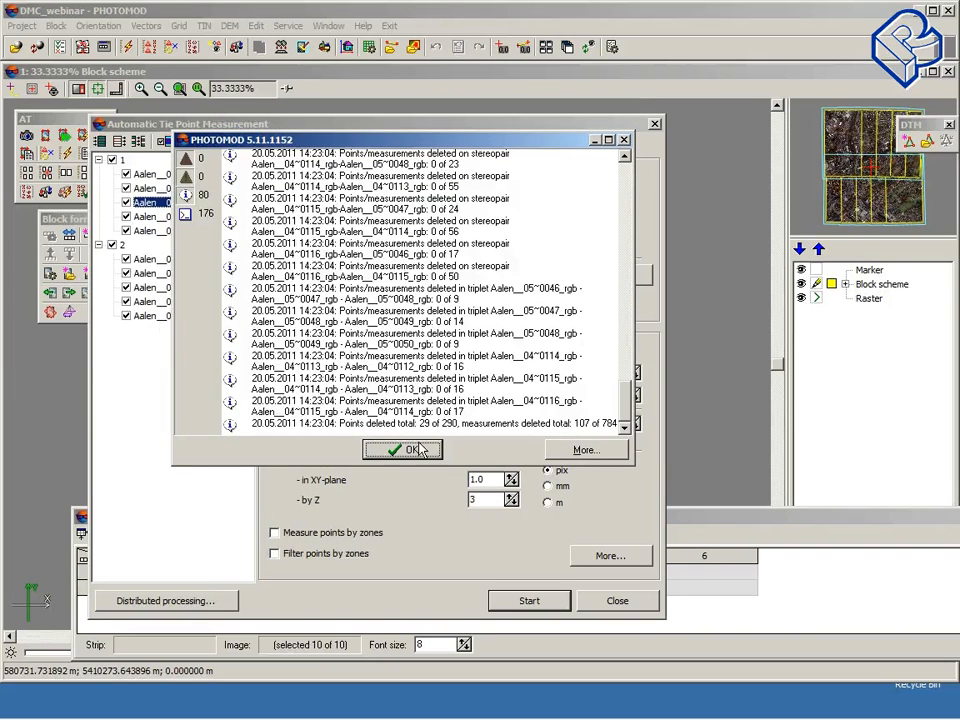
{"action": "left_click", "coordinate": [420, 450]}
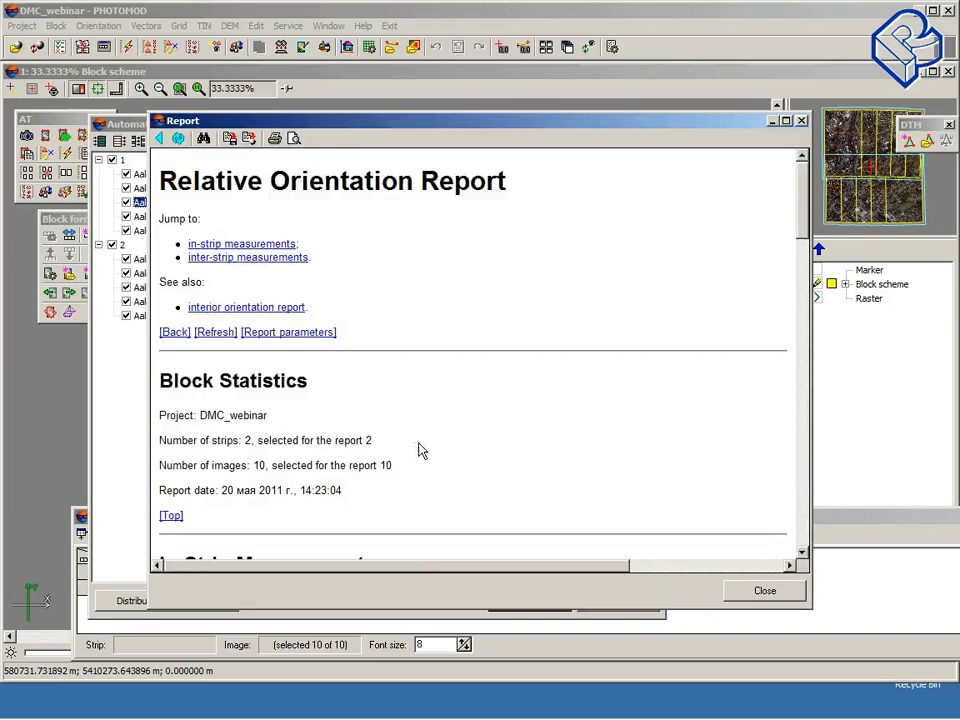
Step: Scroll through the Relative Orientation Report's in-strip and inter-strip stereopair and triplet statistics
{"action": "left_click_drag", "start_coordinate": [346, 124], "coordinate": [310, 93]}
{"action": "scroll", "coordinate": [461, 253], "scroll_direction": "down", "scroll_amount": 2}
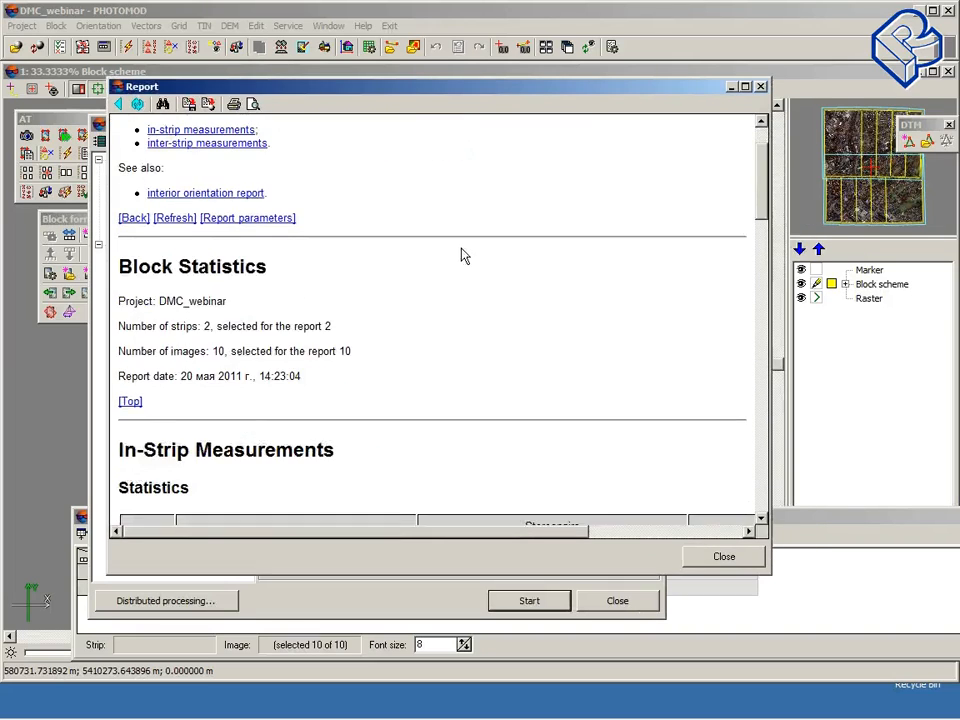
{"action": "left_click_drag", "start_coordinate": [369, 90], "coordinate": [324, 62]}
{"action": "scroll", "coordinate": [491, 262], "scroll_direction": "down", "scroll_amount": 8}
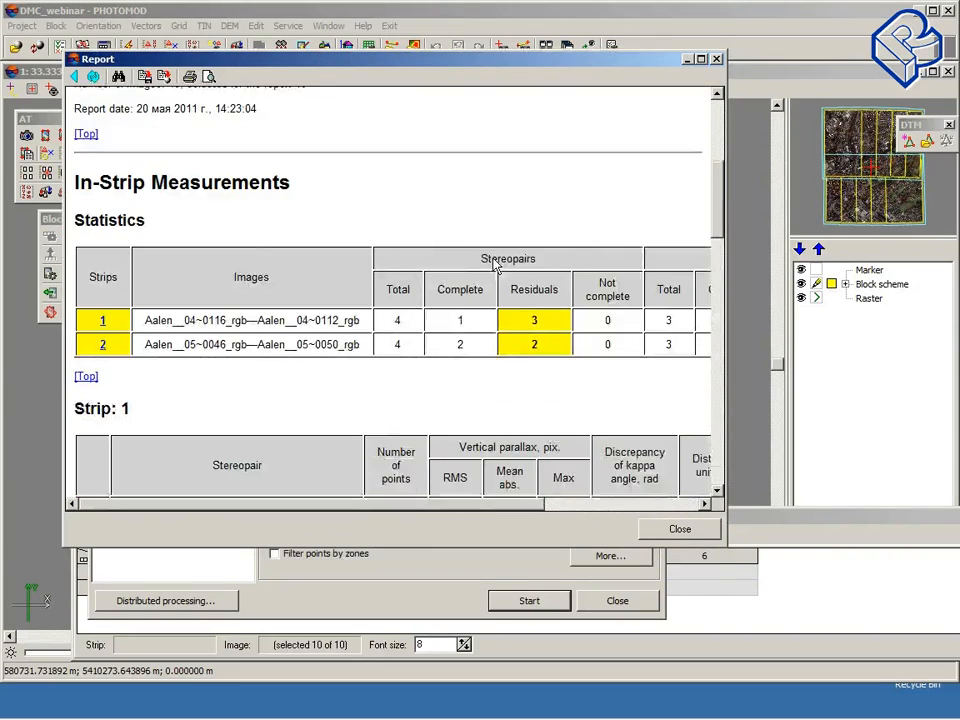
{"action": "scroll", "coordinate": [493, 265], "scroll_direction": "down", "scroll_amount": 3}
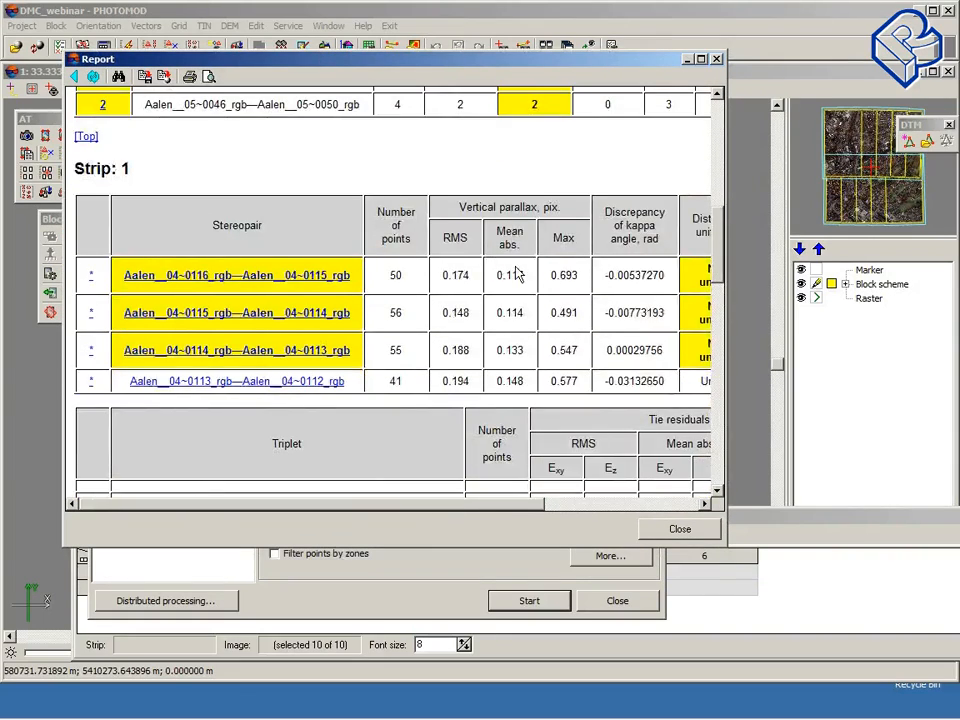
{"action": "scroll", "coordinate": [496, 270], "scroll_direction": "down", "scroll_amount": 1}
{"action": "scroll", "coordinate": [497, 271], "scroll_direction": "down", "scroll_amount": 2}
{"action": "scroll", "coordinate": [499, 270], "scroll_direction": "up", "scroll_amount": 2}
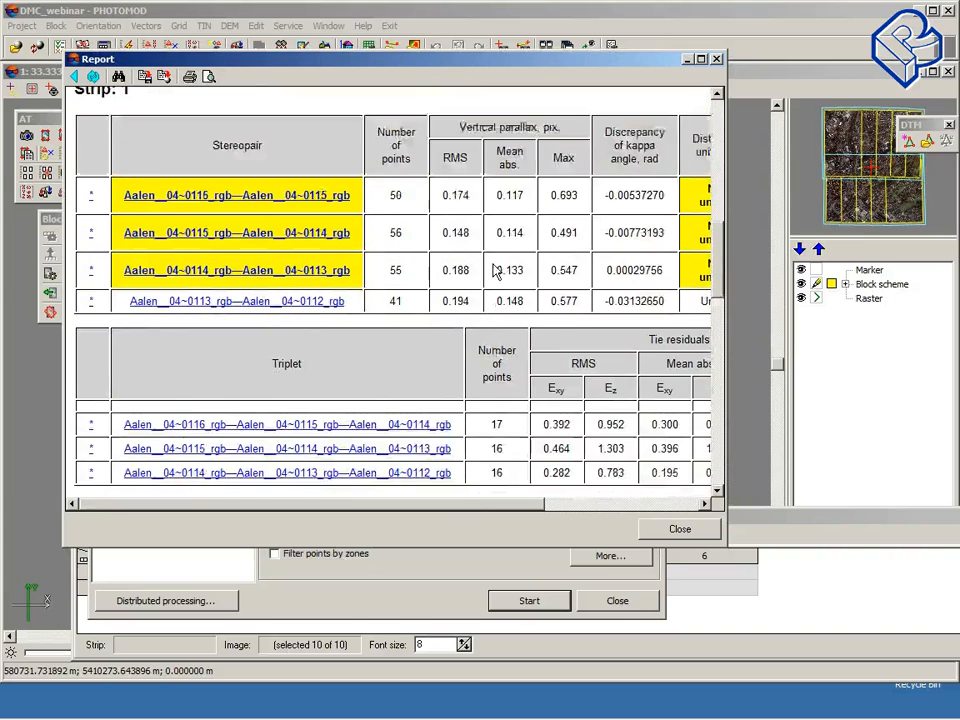
{"action": "left_click_drag", "start_coordinate": [518, 62], "coordinate": [488, 58]}
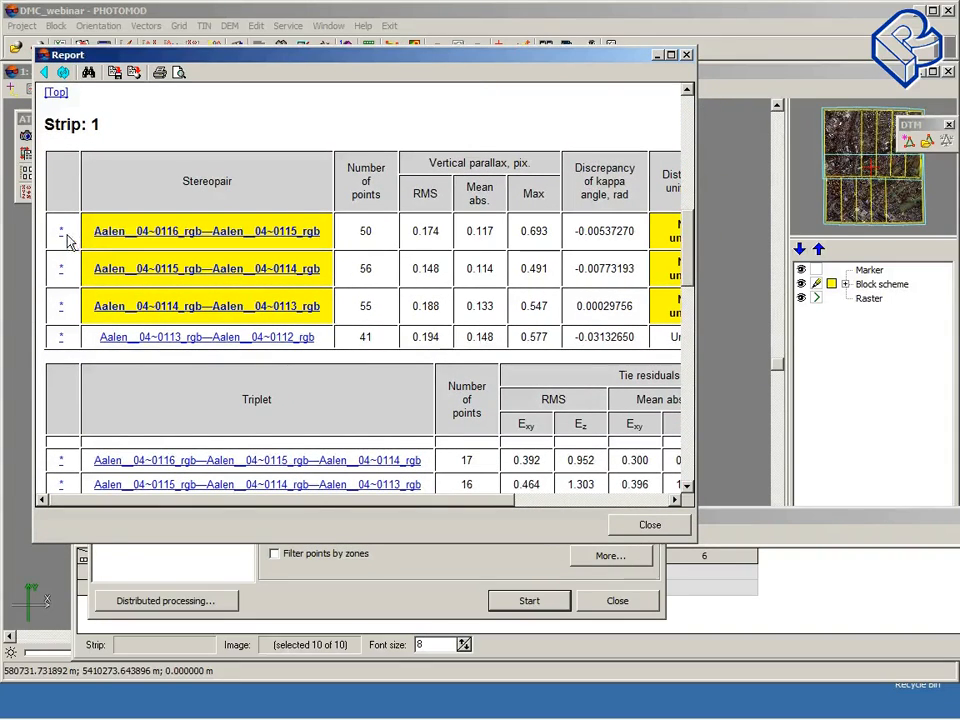
{"action": "scroll", "coordinate": [208, 368], "scroll_direction": "down", "scroll_amount": 2}
{"action": "scroll", "coordinate": [386, 332], "scroll_direction": "down", "scroll_amount": 18}
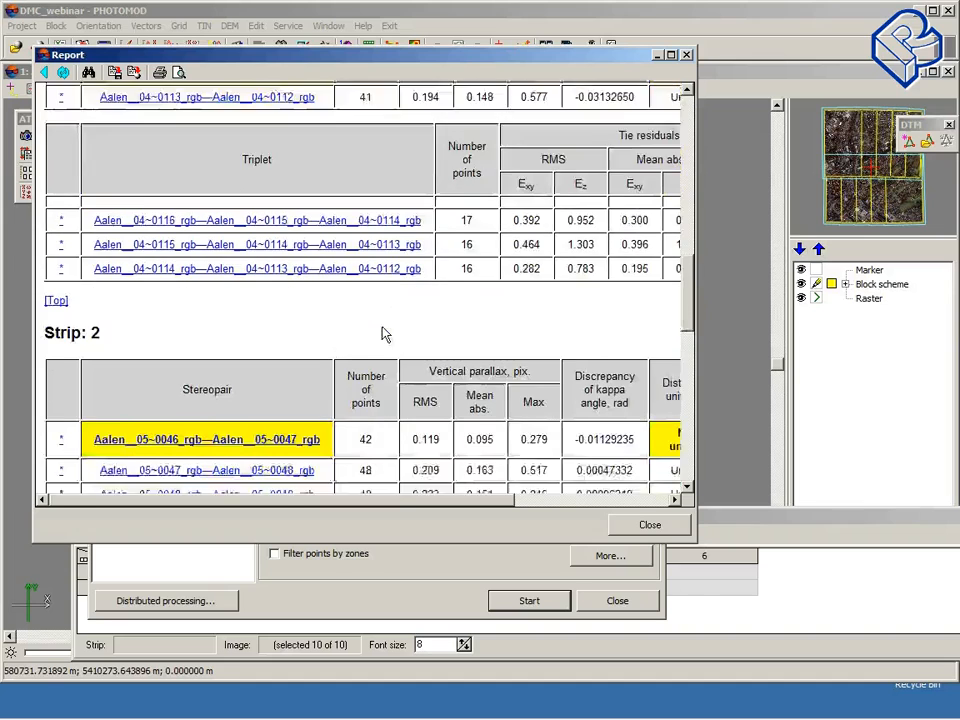
{"action": "scroll", "coordinate": [210, 357], "scroll_direction": "down", "scroll_amount": 4}
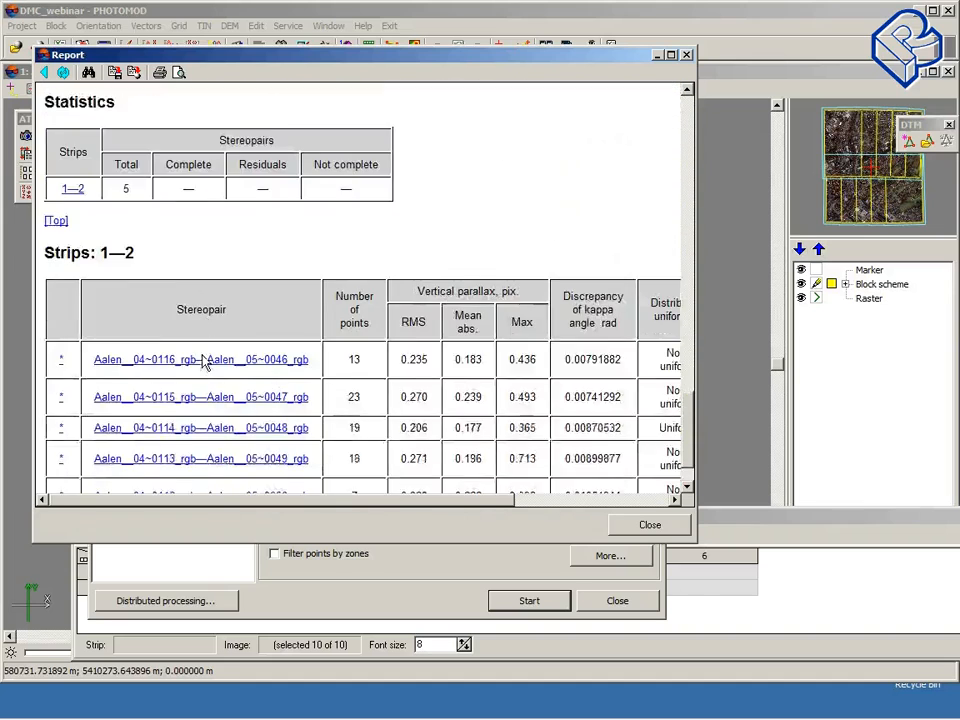
{"action": "scroll", "coordinate": [380, 358], "scroll_direction": "up", "scroll_amount": 7}
{"action": "scroll", "coordinate": [395, 343], "scroll_direction": "up", "scroll_amount": 8}
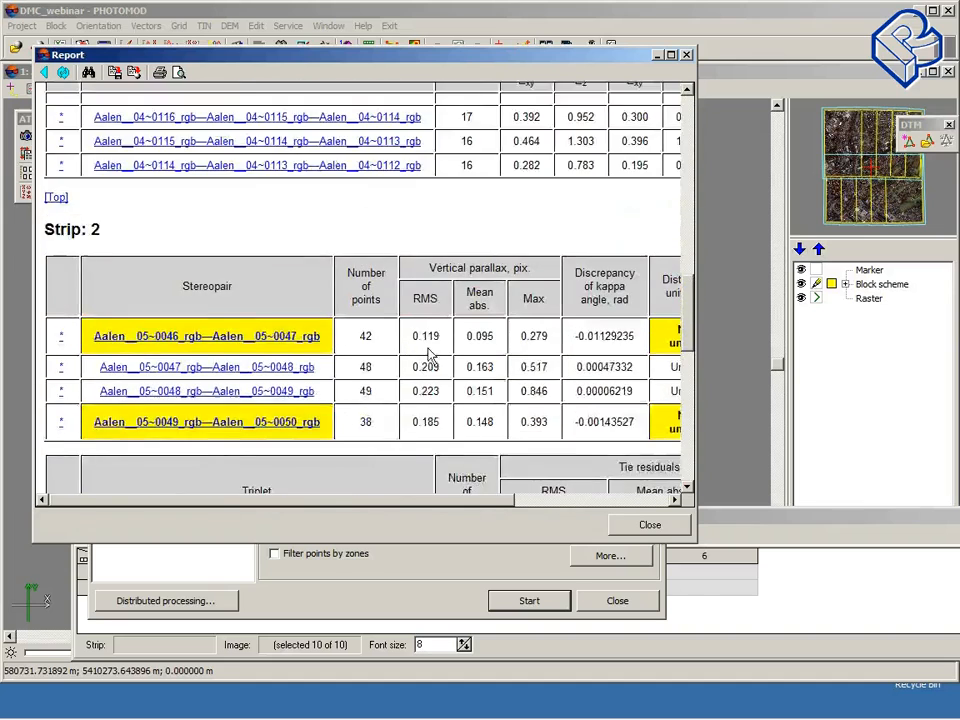
{"action": "scroll", "coordinate": [435, 347], "scroll_direction": "up", "scroll_amount": 2}
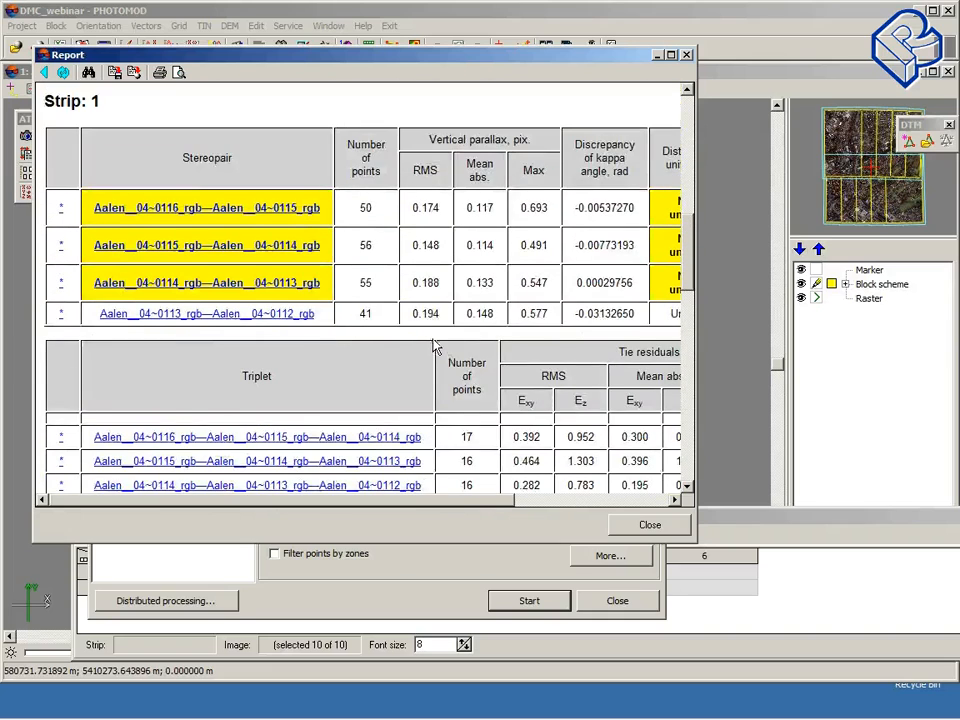
{"action": "left_click_drag", "start_coordinate": [426, 60], "coordinate": [398, 54]}
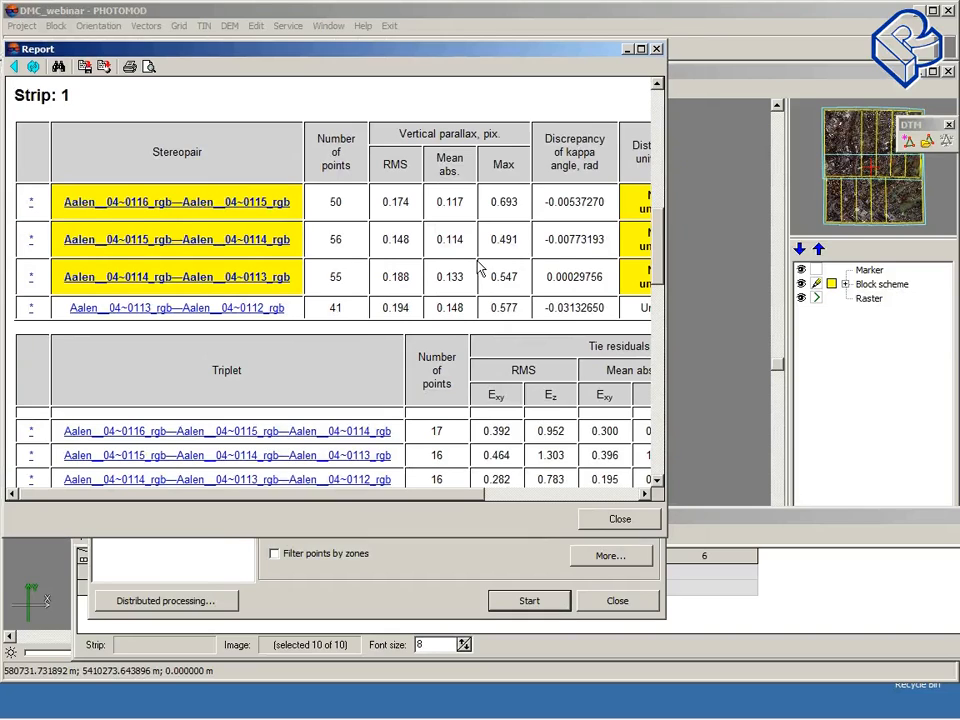
Step: Examine the Relative Orientation Report's strip 1 stereopair vertical parallax and triplet tie residual tables
{"action": "left_click_drag", "start_coordinate": [468, 50], "coordinate": [536, 535]}
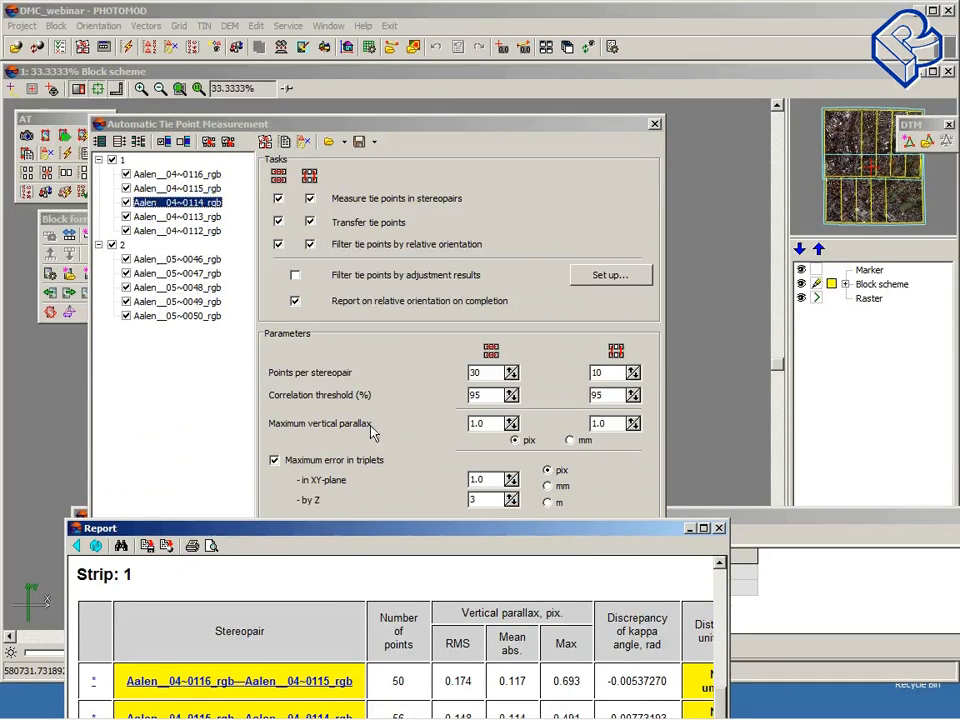
{"action": "left_click_drag", "start_coordinate": [490, 531], "coordinate": [432, 103]}
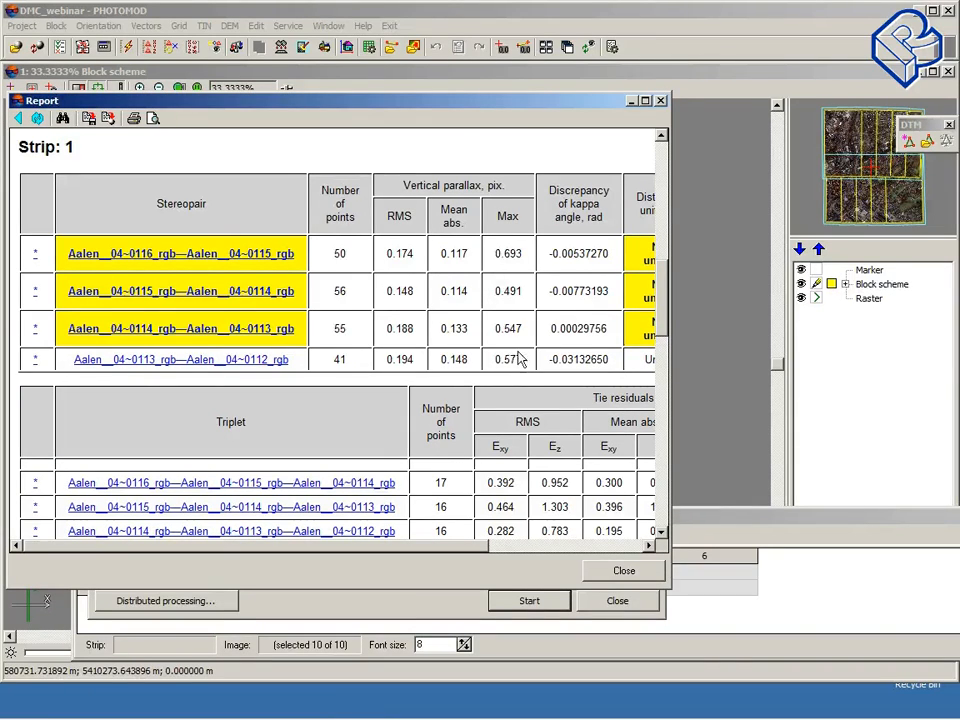
{"action": "left_click_drag", "start_coordinate": [451, 98], "coordinate": [459, 52]}
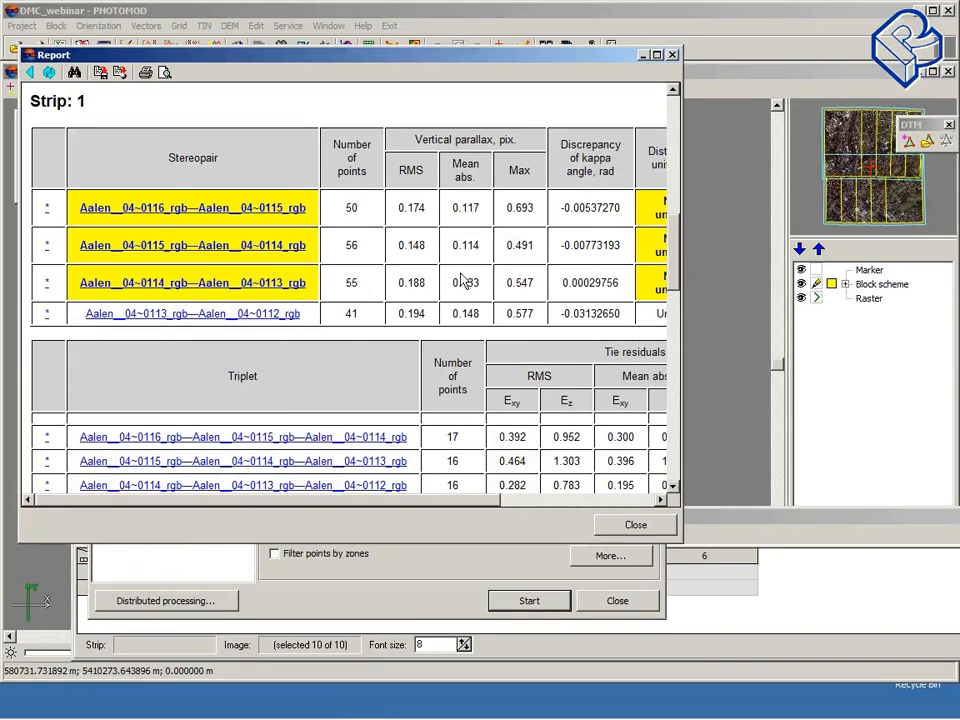
{"action": "scroll", "coordinate": [463, 281], "scroll_direction": "down", "scroll_amount": 1}
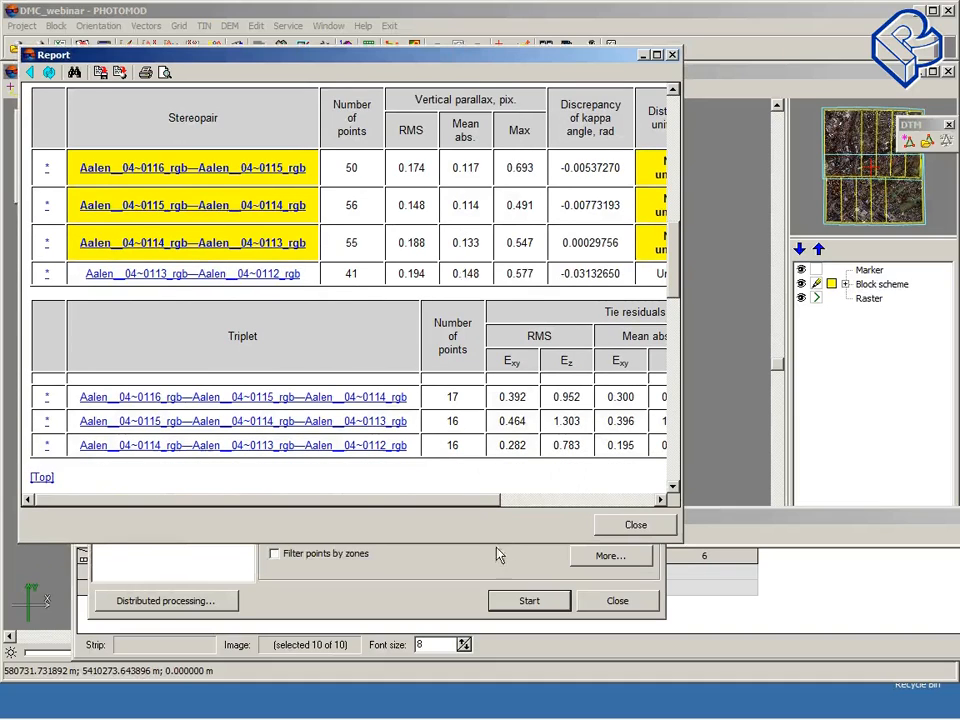
{"action": "left_click_drag", "start_coordinate": [474, 505], "coordinate": [606, 505]}
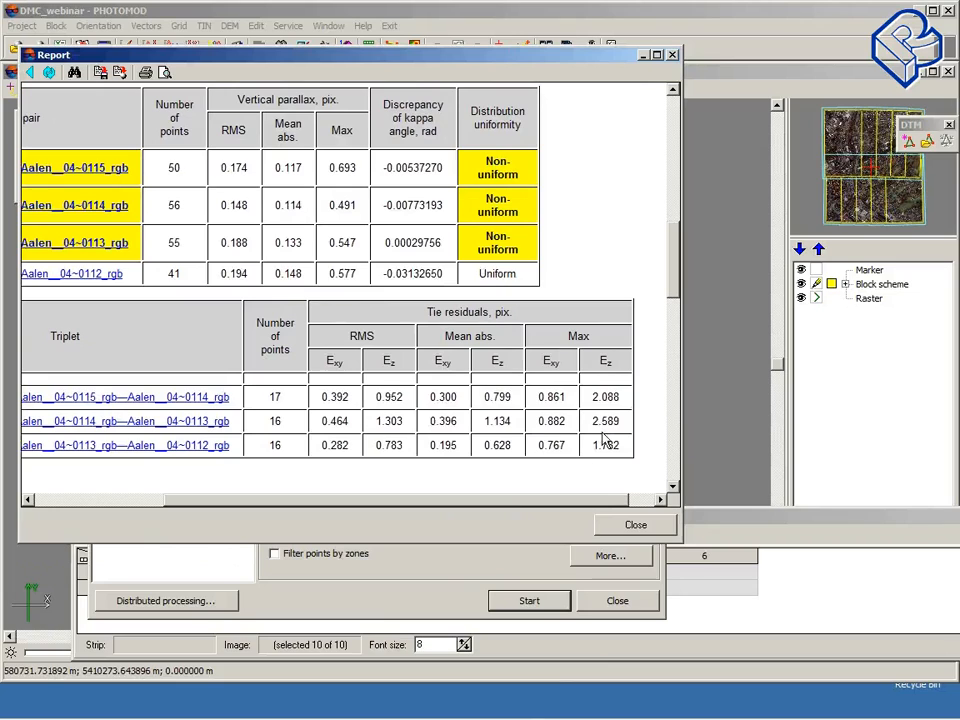
{"action": "left_click_drag", "start_coordinate": [520, 58], "coordinate": [506, 130]}
{"action": "scroll", "coordinate": [478, 510], "scroll_direction": "down", "scroll_amount": 1}
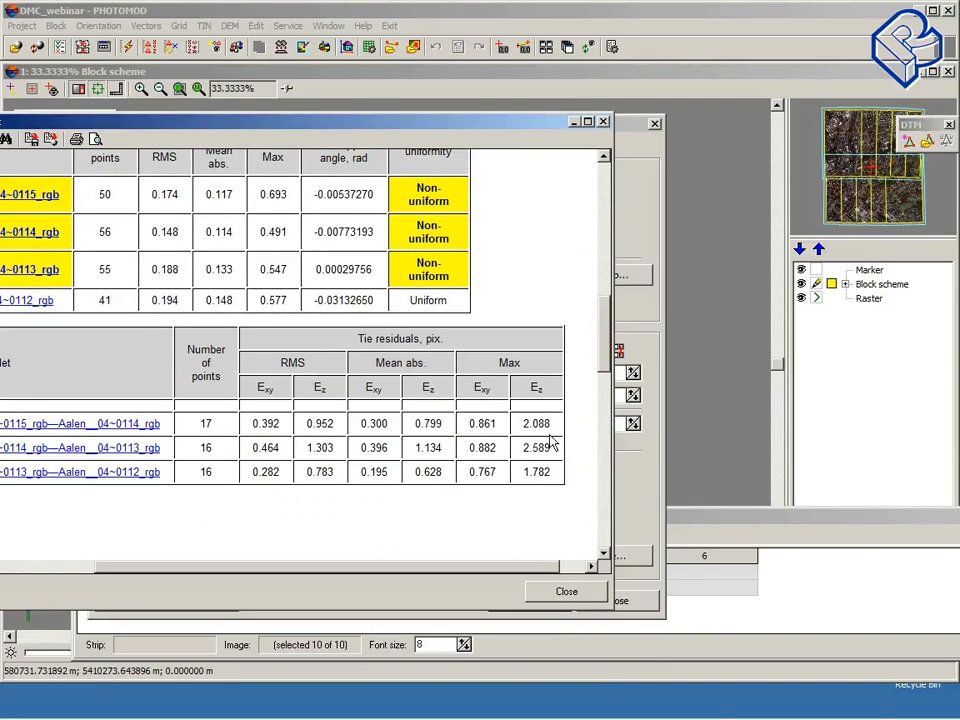
{"action": "left_click_drag", "start_coordinate": [423, 118], "coordinate": [505, 44]}
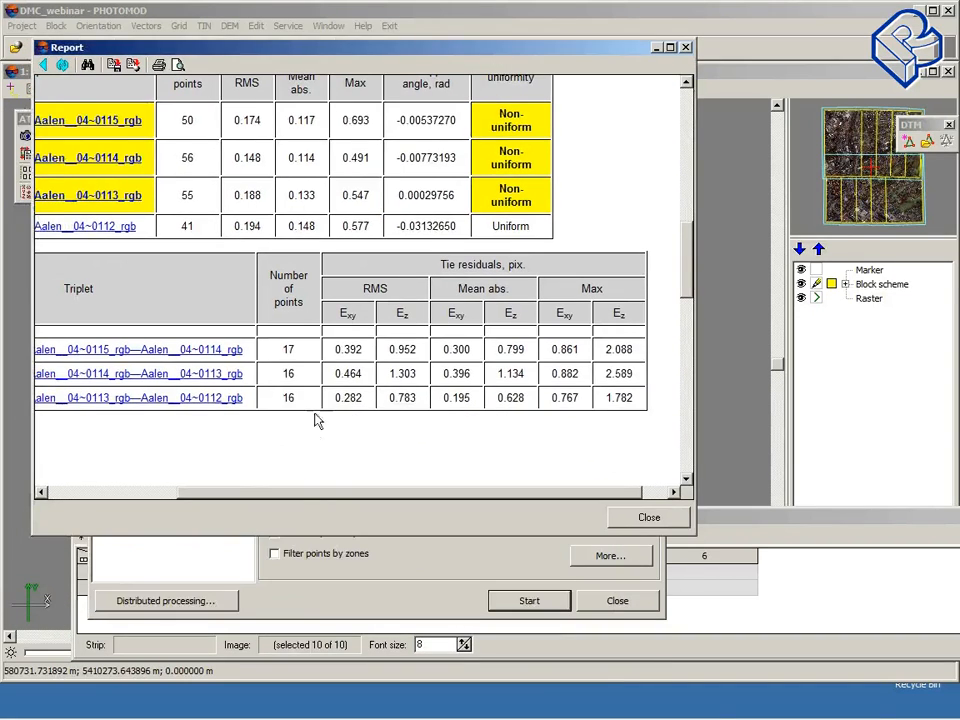
{"action": "left_click_drag", "start_coordinate": [311, 493], "coordinate": [152, 492]}
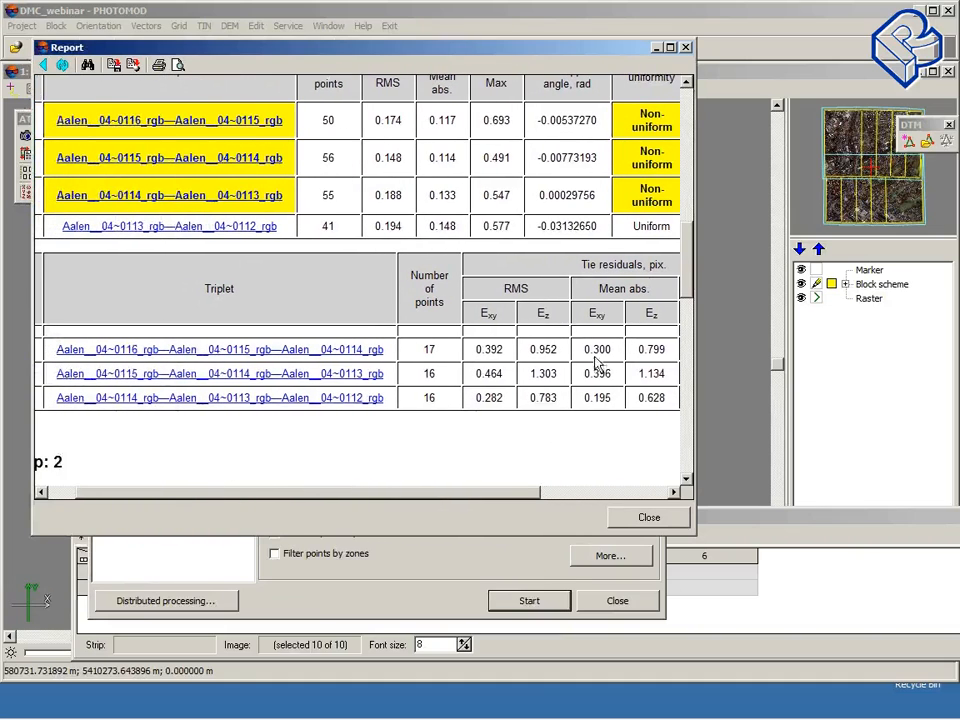
{"action": "left_click_drag", "start_coordinate": [537, 49], "coordinate": [507, 48]}
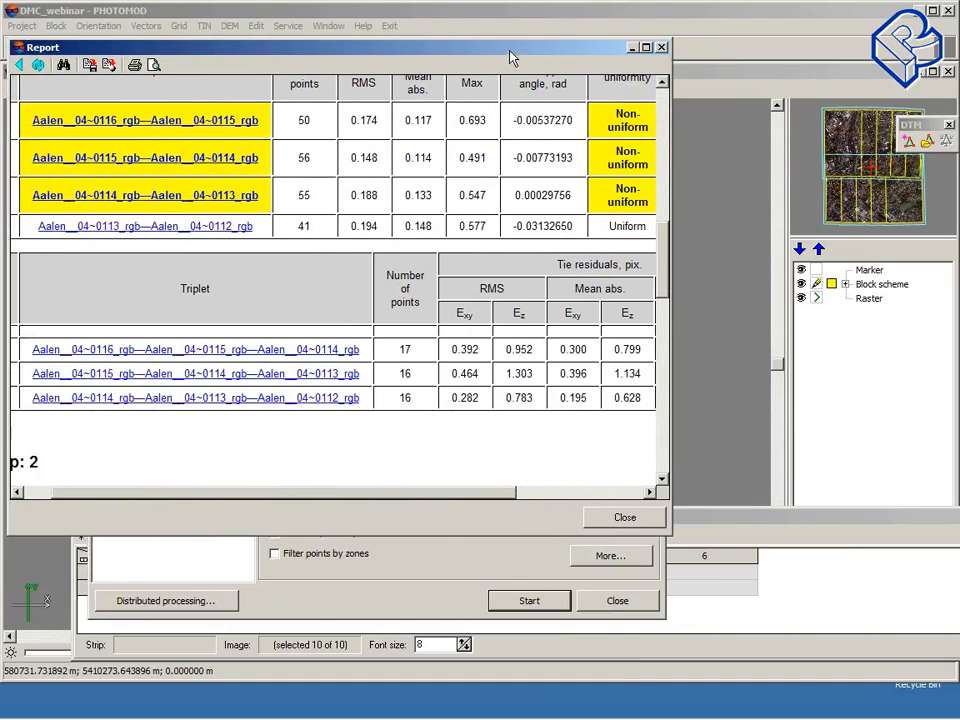
{"action": "left_click_drag", "start_coordinate": [662, 255], "coordinate": [665, 210]}
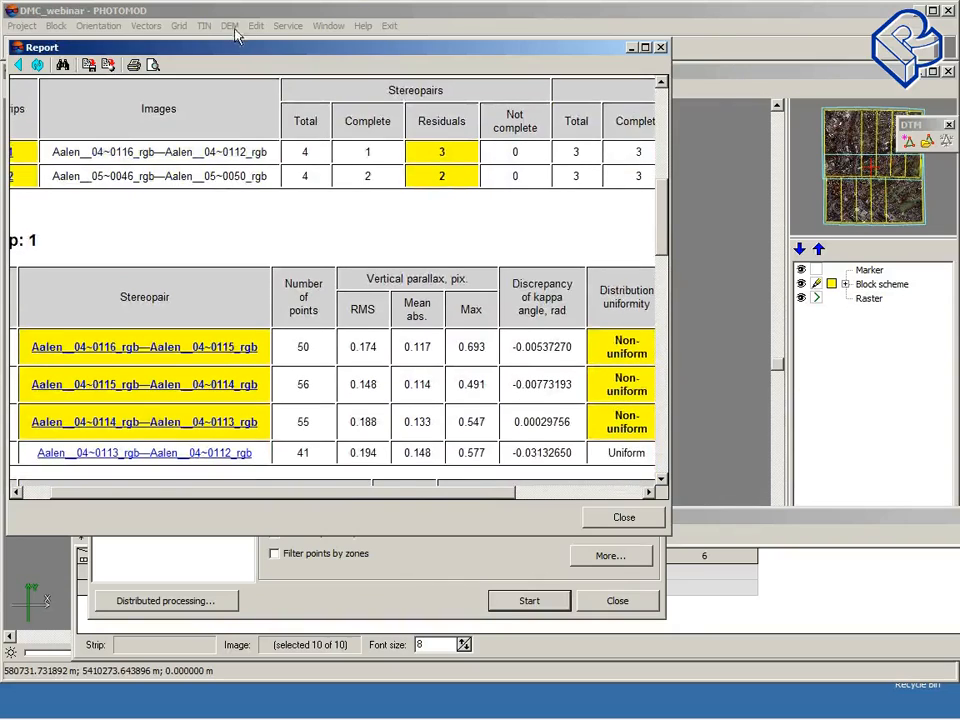
{"action": "left_click_drag", "start_coordinate": [245, 47], "coordinate": [302, 48]}
{"action": "left_click_drag", "start_coordinate": [242, 497], "coordinate": [216, 458]}
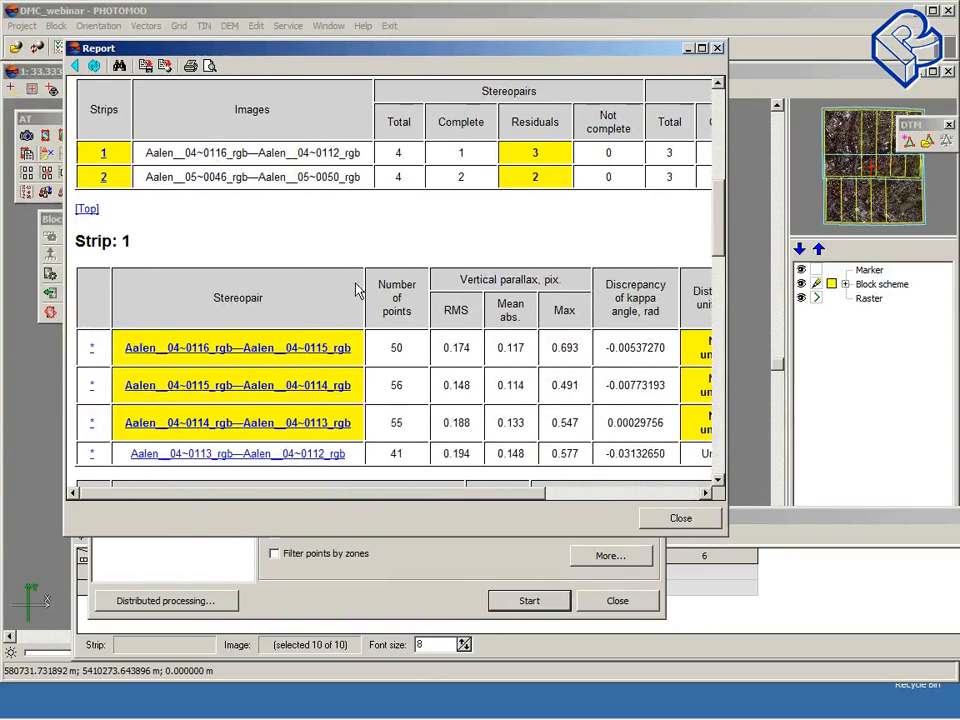
{"action": "scroll", "coordinate": [358, 282], "scroll_direction": "down", "scroll_amount": 2}
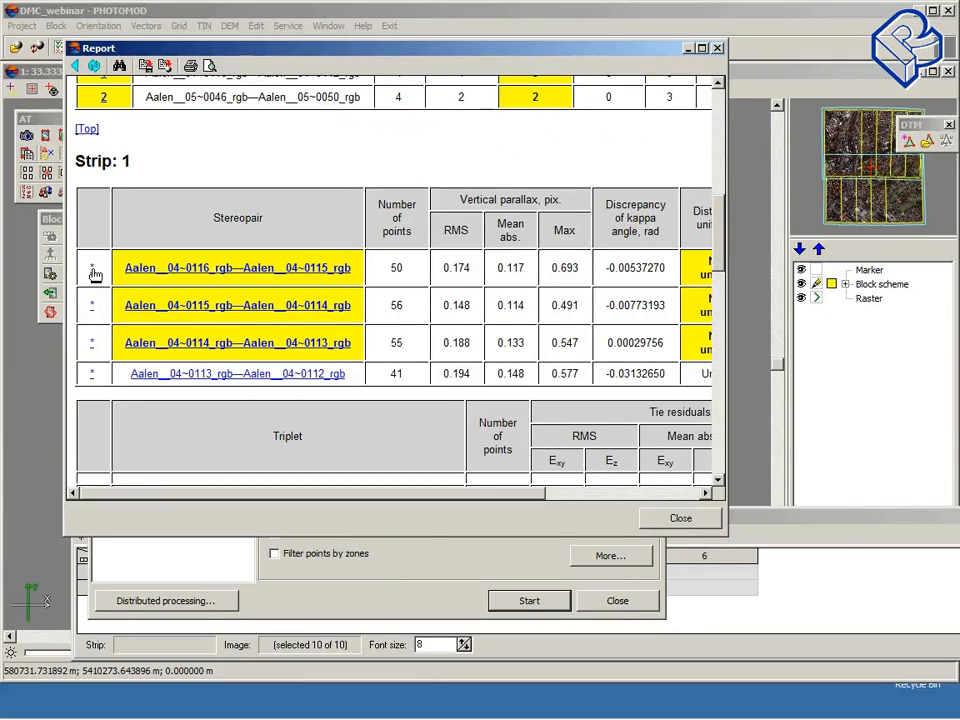
Step: Open the first strip 1 triplet in points measurement and show only the points common to the open images
{"action": "left_click", "coordinate": [92, 270]}
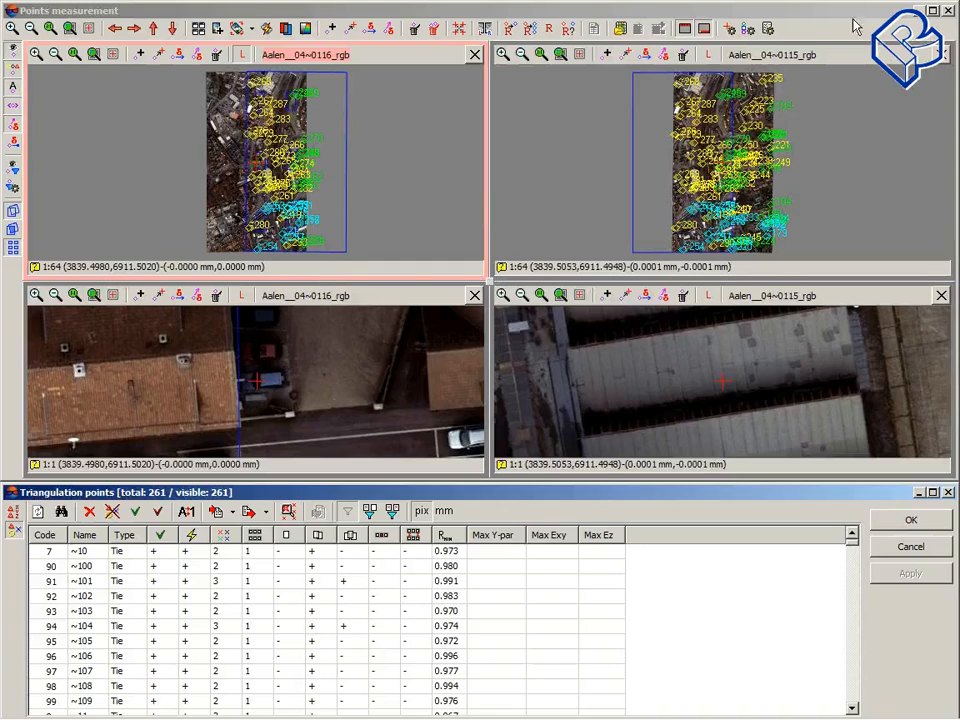
{"action": "left_click", "coordinate": [948, 12]}
{"action": "scroll", "coordinate": [330, 258], "scroll_direction": "down", "scroll_amount": 3}
{"action": "scroll", "coordinate": [330, 258], "scroll_direction": "down", "scroll_amount": 2}
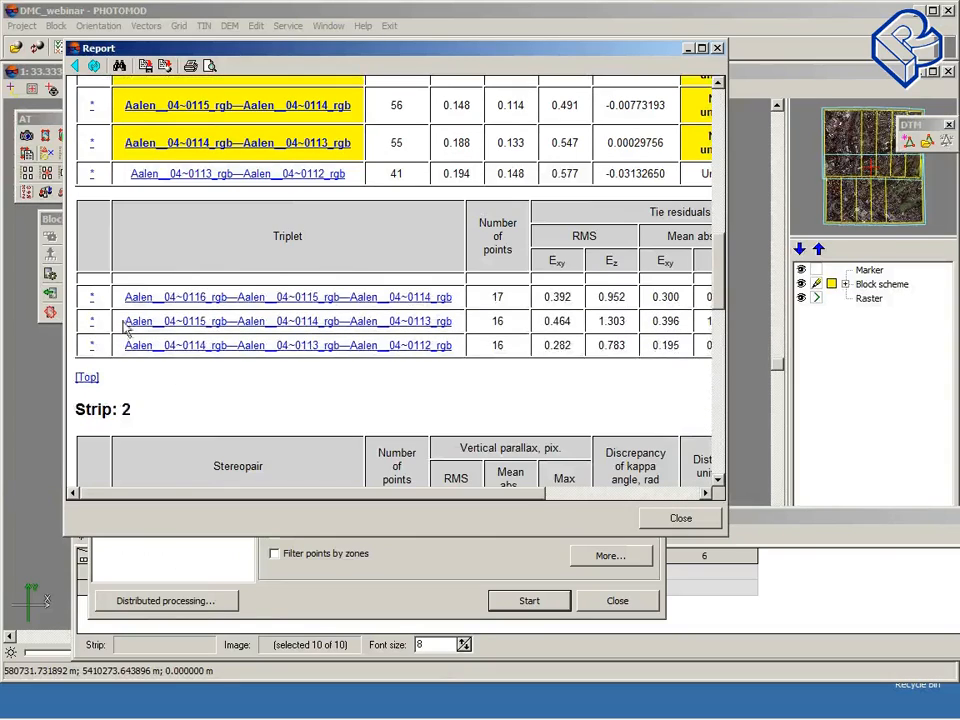
{"action": "left_click", "coordinate": [92, 300]}
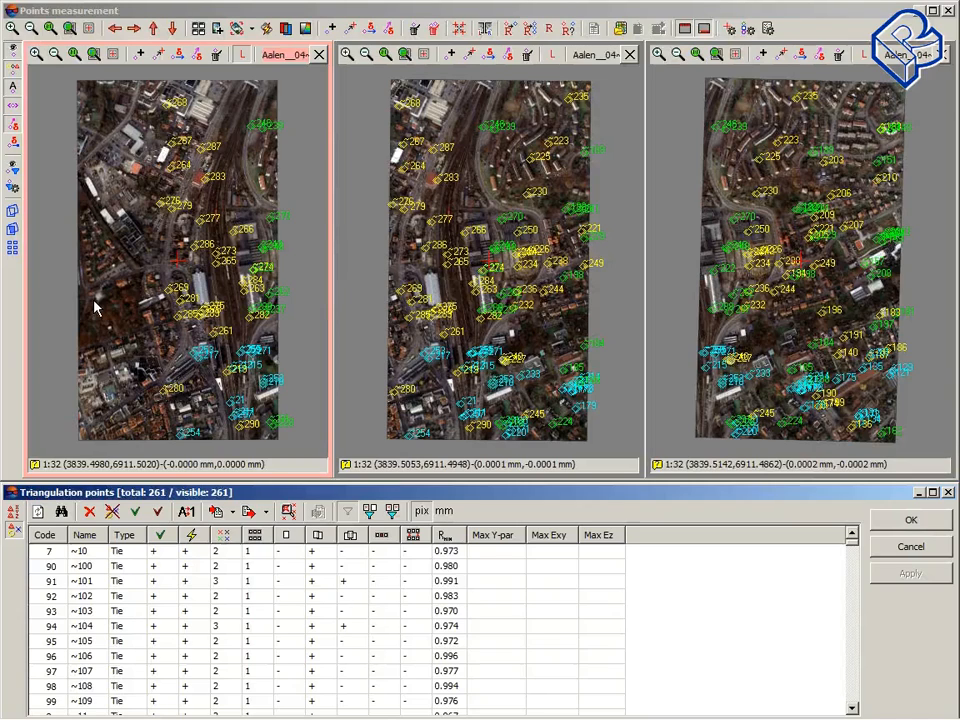
{"action": "left_click", "coordinate": [393, 511]}
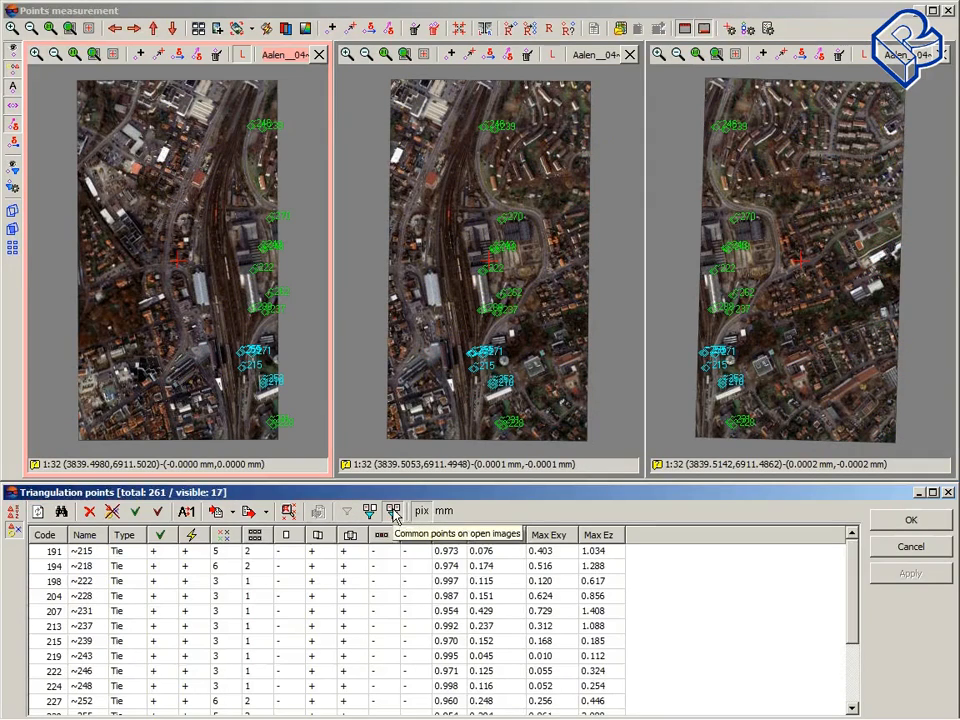
{"action": "left_click_drag", "start_coordinate": [667, 12], "coordinate": [536, 5]}
{"action": "double_click", "coordinate": [536, 5]}
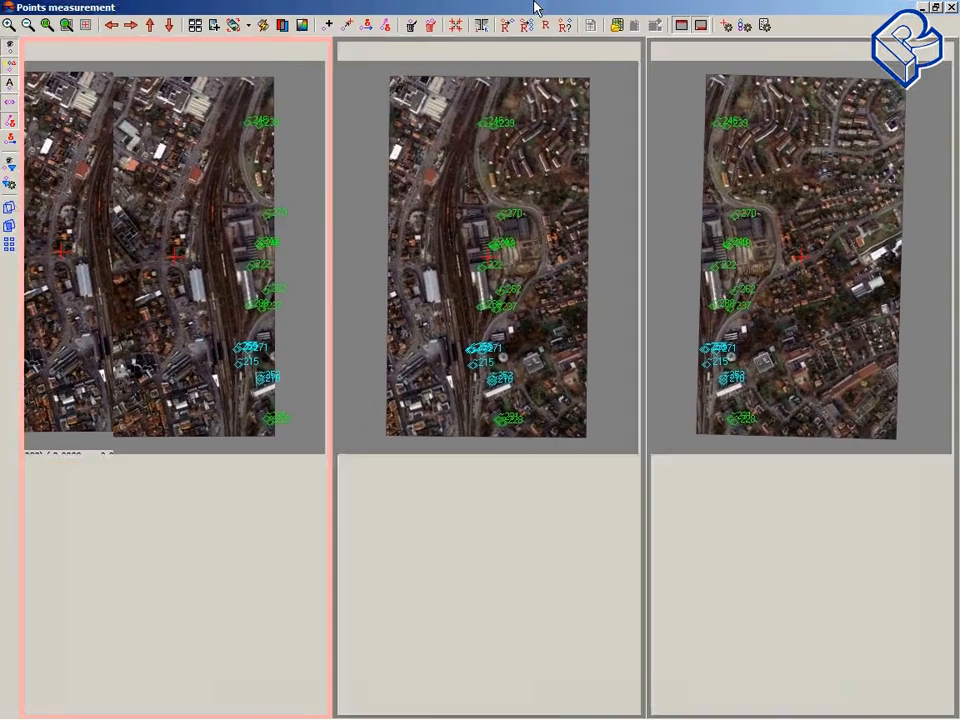
{"action": "left_click", "coordinate": [936, 8]}
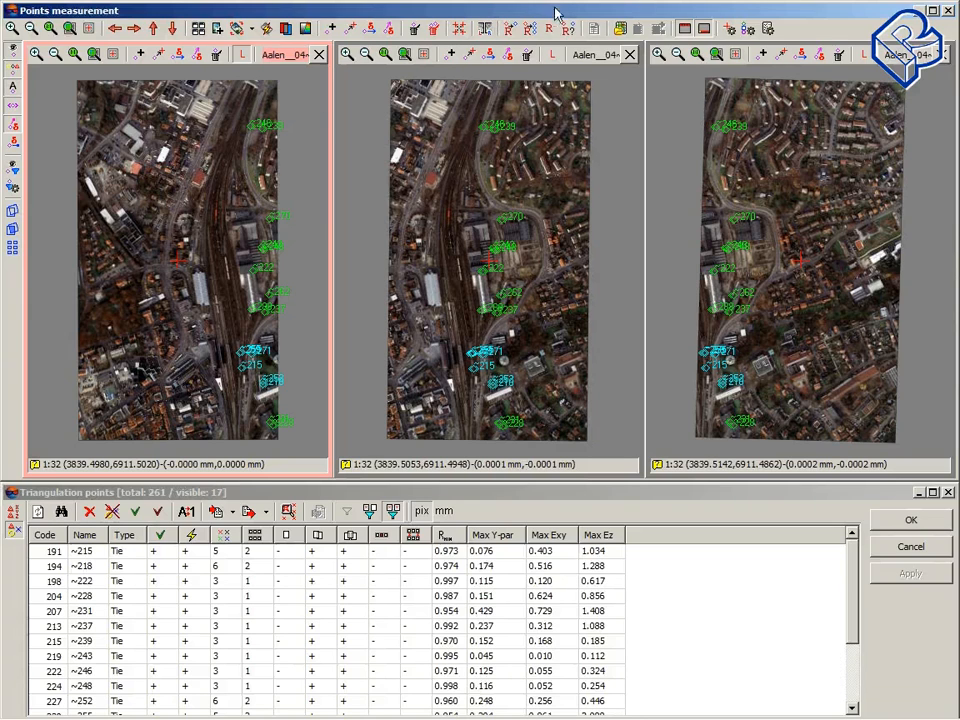
{"action": "left_click_drag", "start_coordinate": [556, 14], "coordinate": [480, 11]}
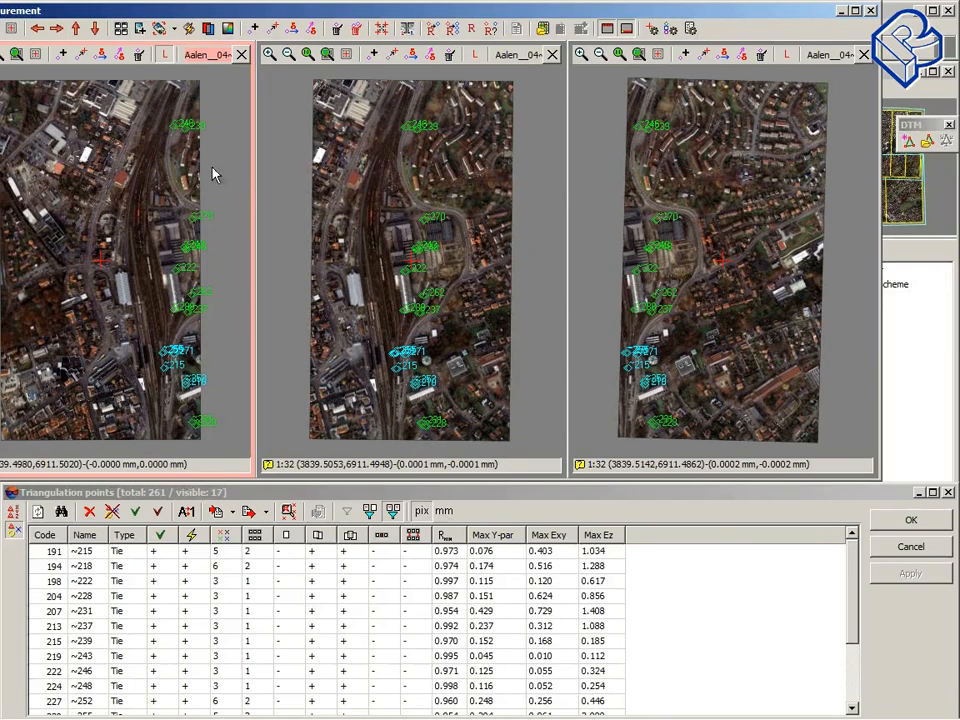
Step: Add a new tie point *1 on the grass beside the house, measured at 1:1 in all three triplet images
{"action": "left_click", "coordinate": [146, 160]}
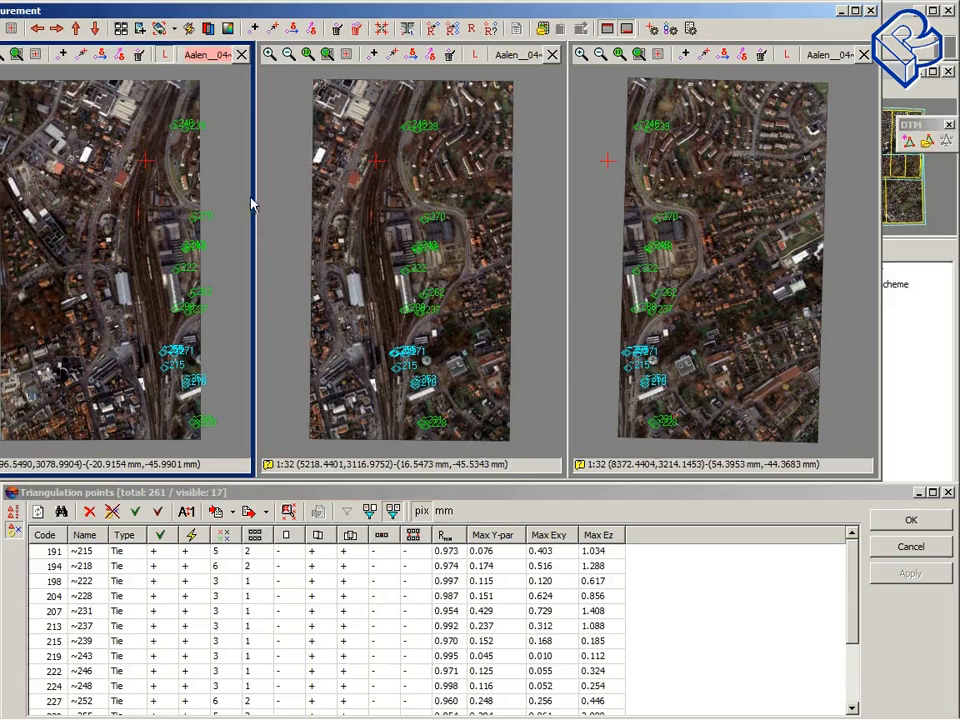
{"action": "left_click", "coordinate": [193, 200]}
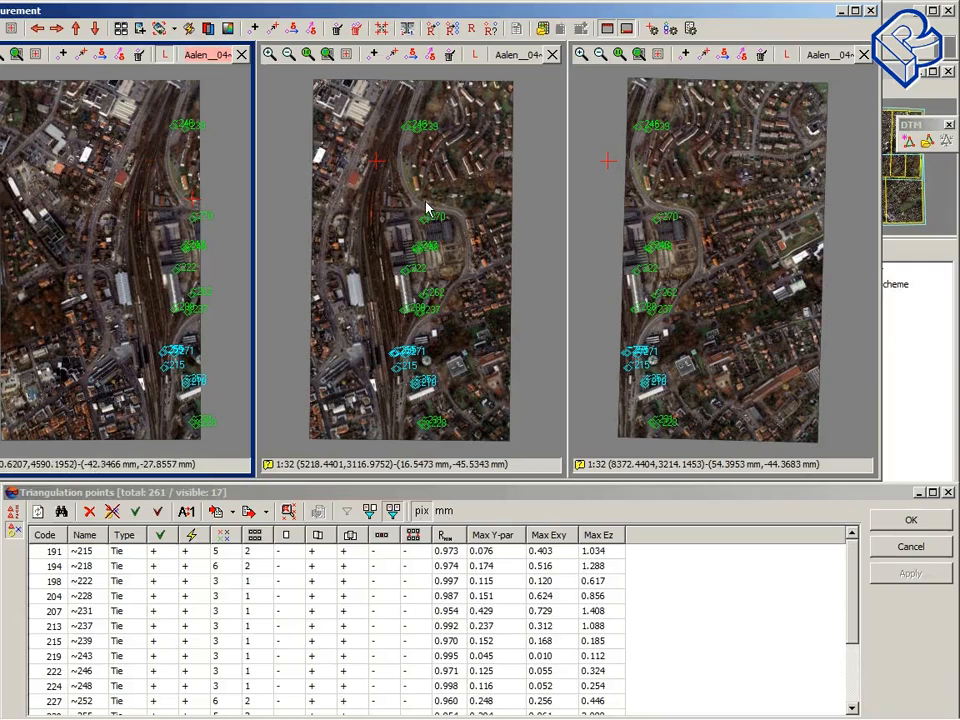
{"action": "left_click", "coordinate": [425, 200]}
{"action": "left_click", "coordinate": [657, 201]}
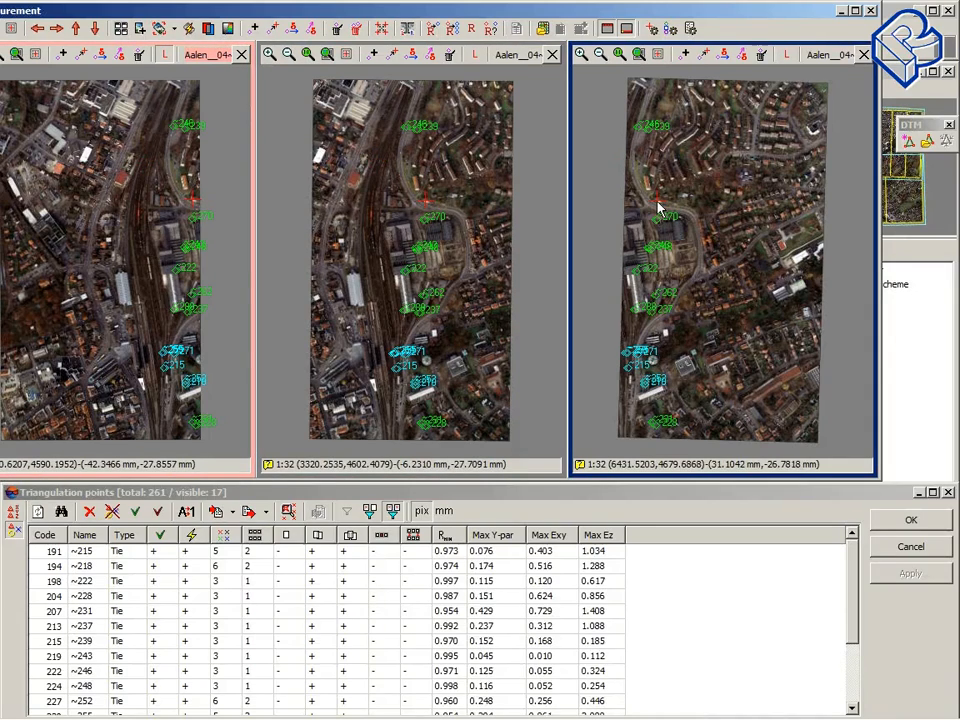
{"action": "left_click_drag", "start_coordinate": [107, 13], "coordinate": [178, 13]}
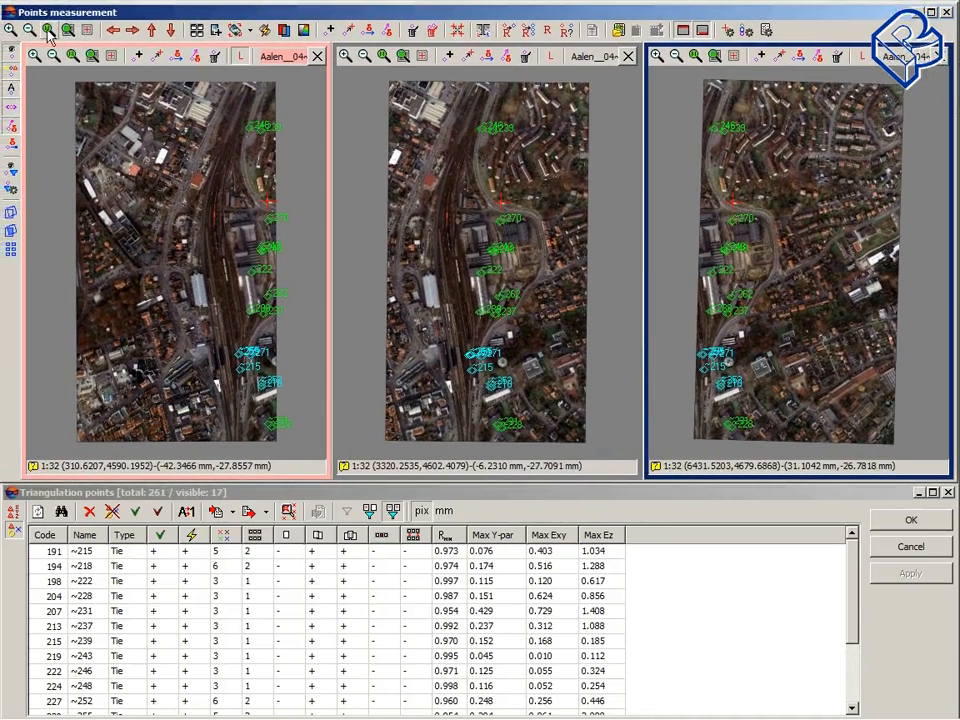
{"action": "left_click", "coordinate": [48, 32]}
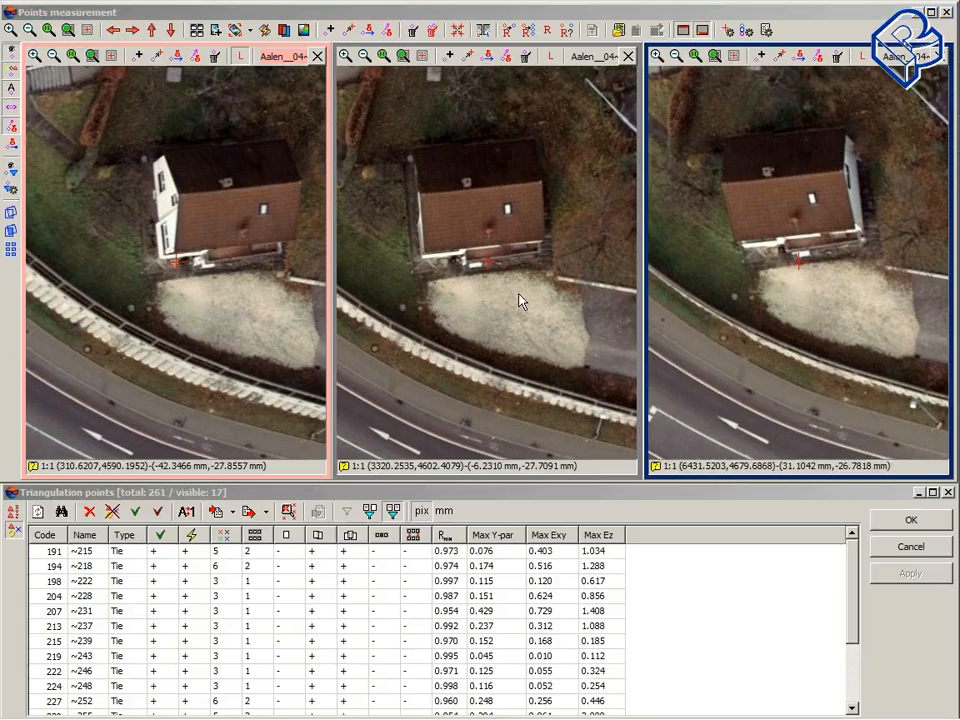
{"action": "left_click", "coordinate": [138, 320]}
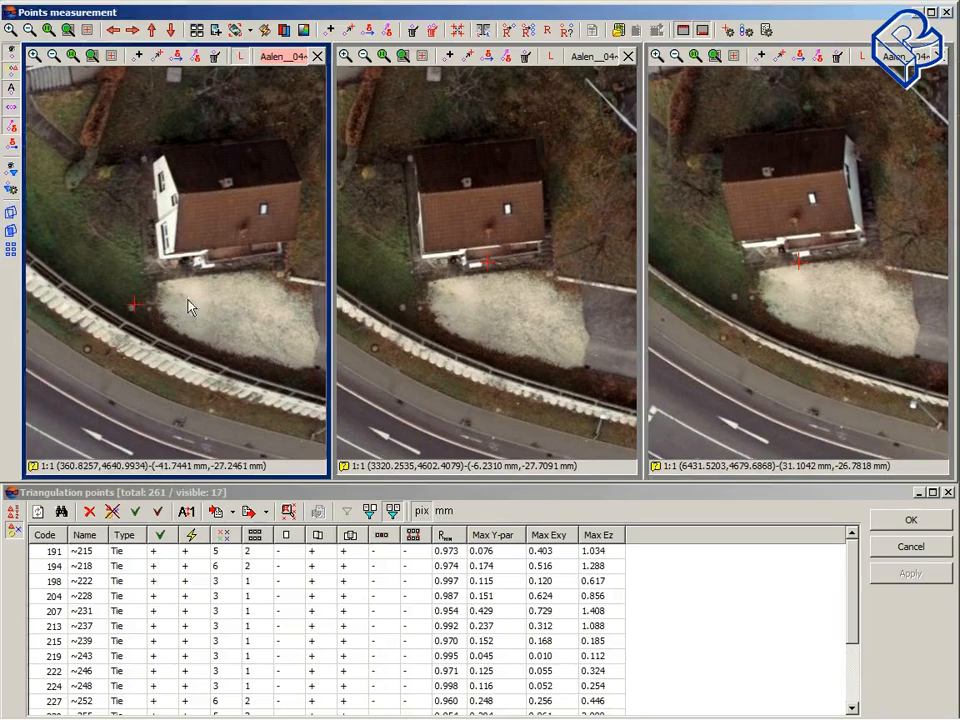
{"action": "left_click", "coordinate": [403, 320]}
{"action": "left_click", "coordinate": [738, 293]}
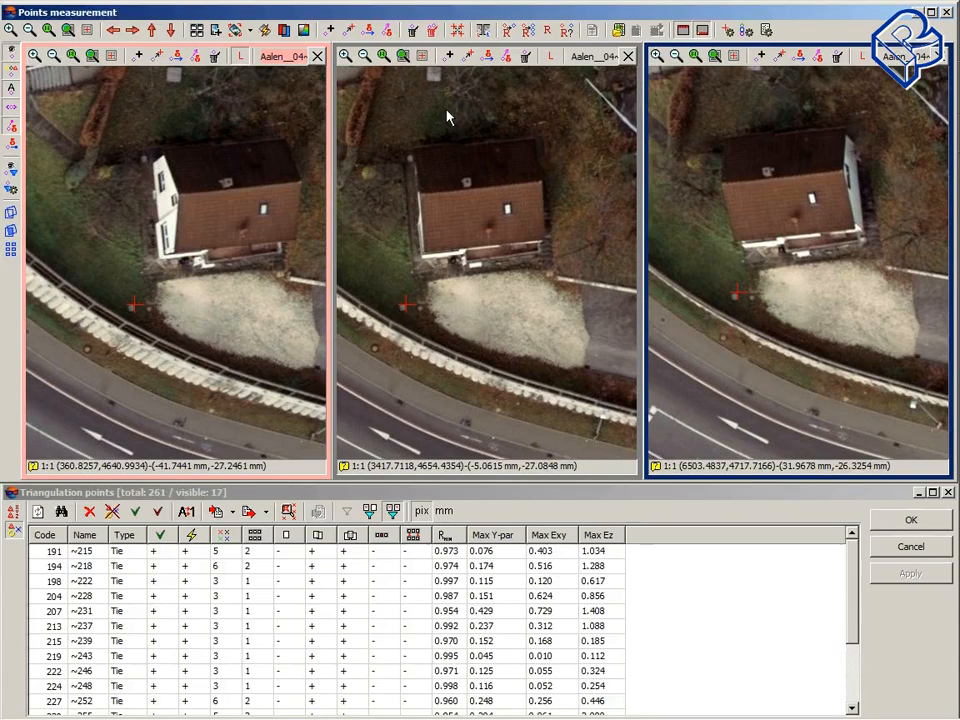
{"action": "left_click", "coordinate": [528, 32]}
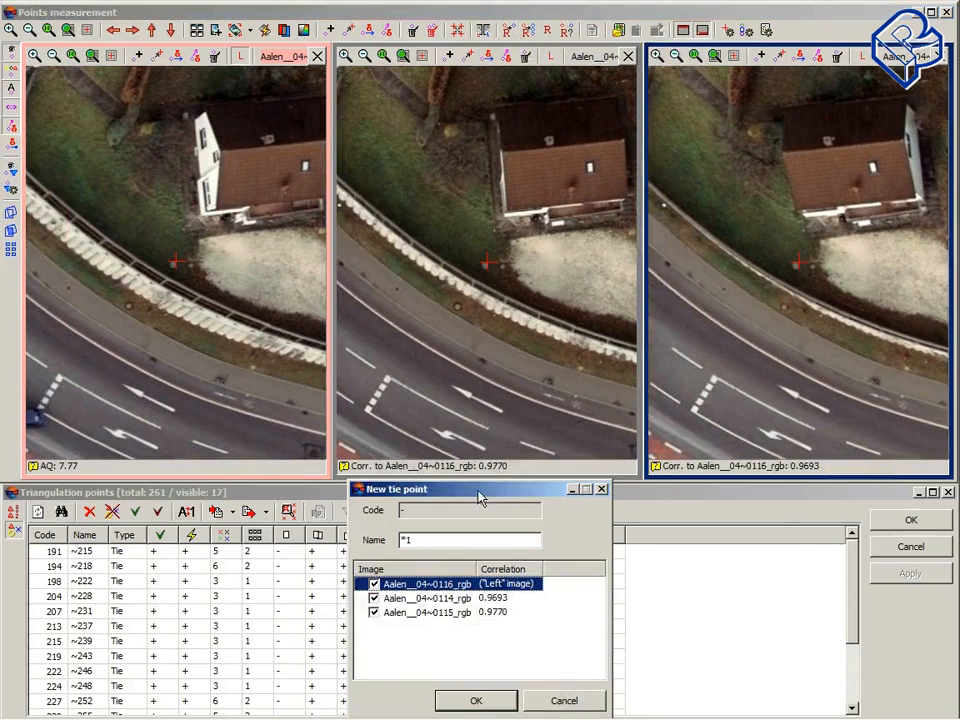
{"action": "left_click_drag", "start_coordinate": [480, 497], "coordinate": [441, 338]}
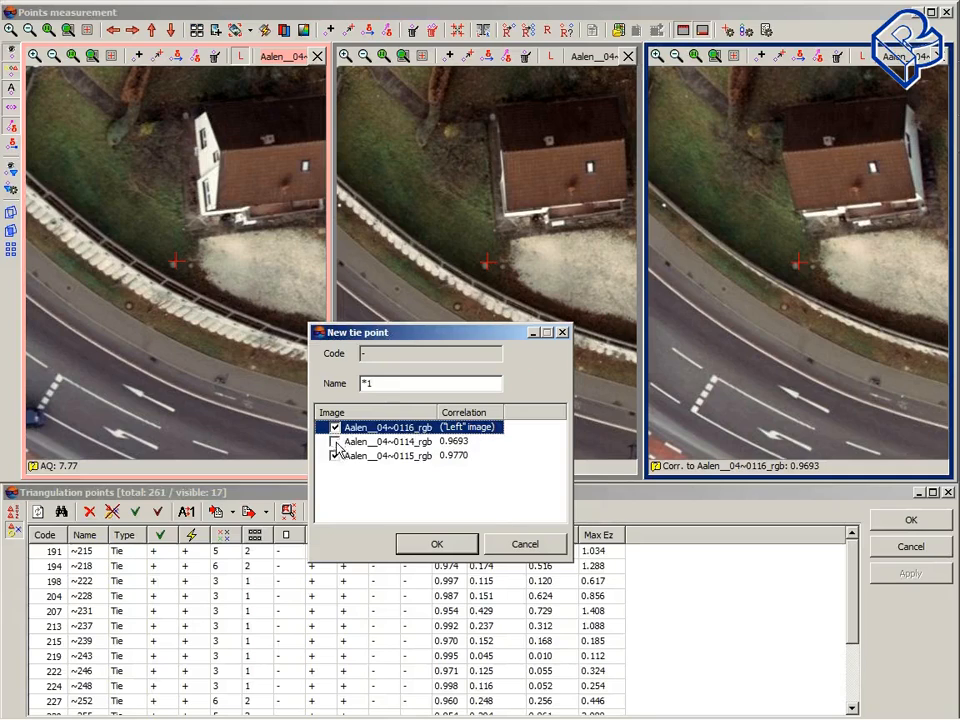
{"action": "left_click", "coordinate": [458, 551]}
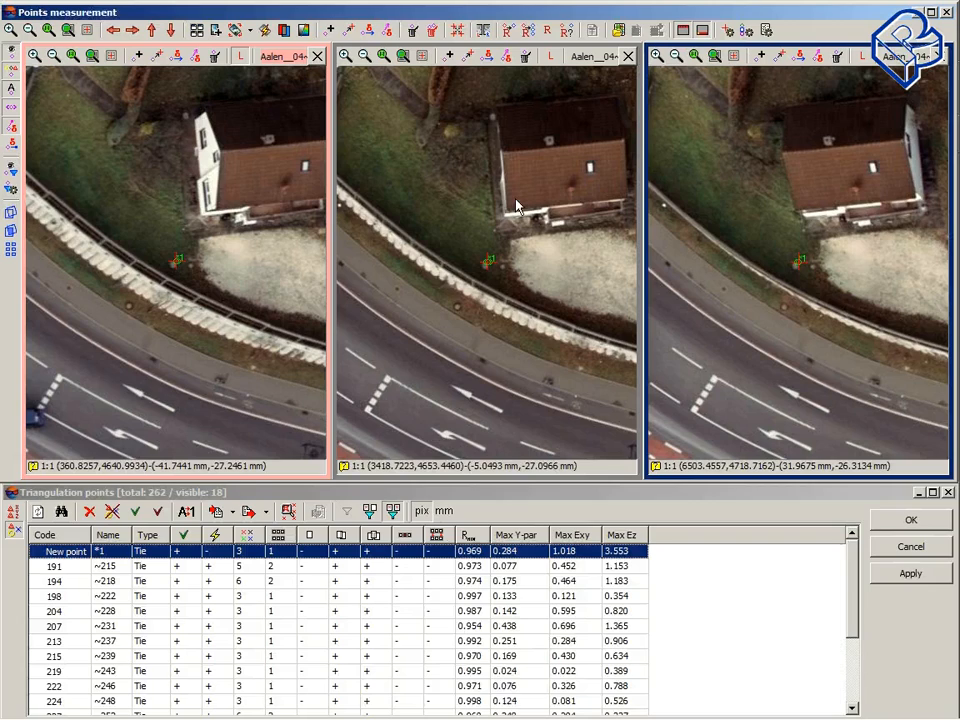
Step: Save the changes and close the points measurement window, the report and the Automatic Tie Point Measurement dialog
{"action": "left_click", "coordinate": [945, 13]}
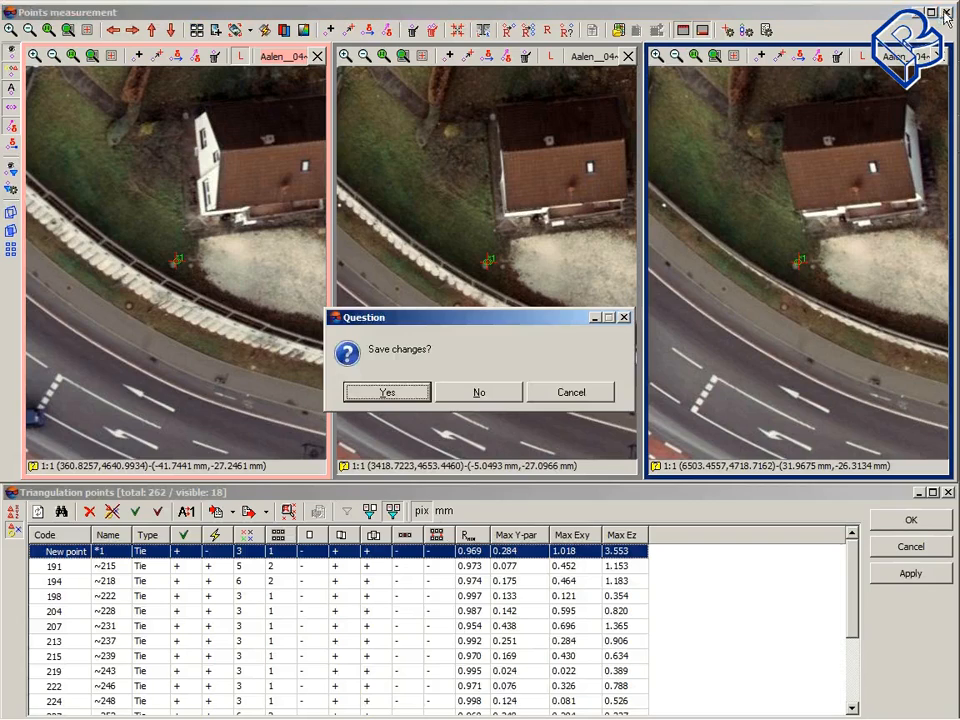
{"action": "left_click", "coordinate": [423, 396]}
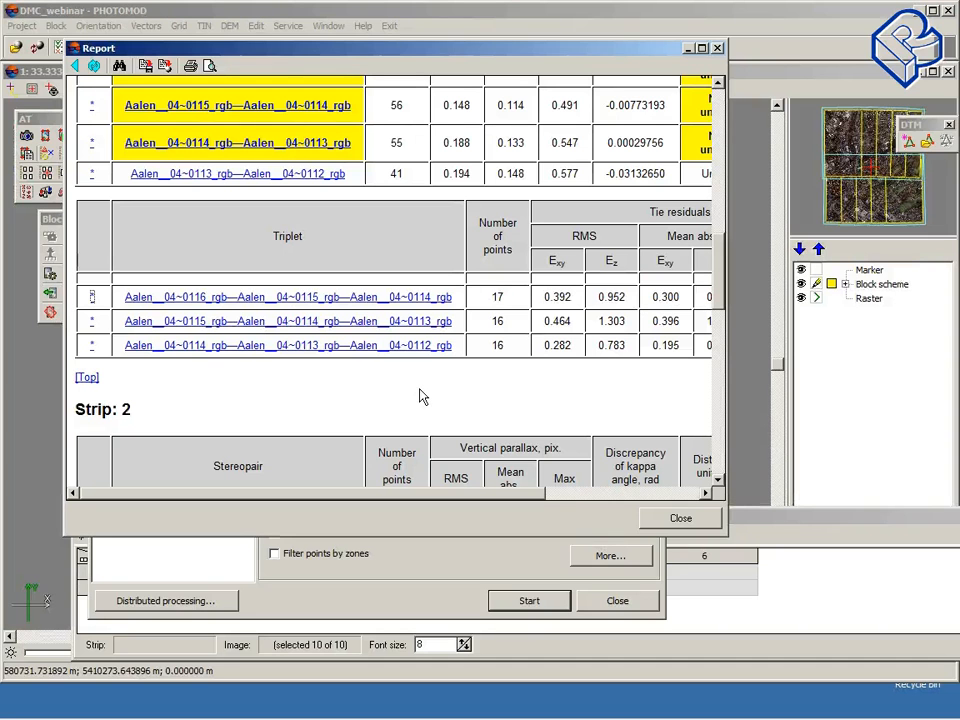
{"action": "mouse_move", "coordinate": [474, 52]}
{"action": "left_mouse_down"}
{"action": "mouse_move", "coordinate": [413, 96]}
{"action": "mouse_move", "coordinate": [477, 57]}
{"action": "left_mouse_up"}
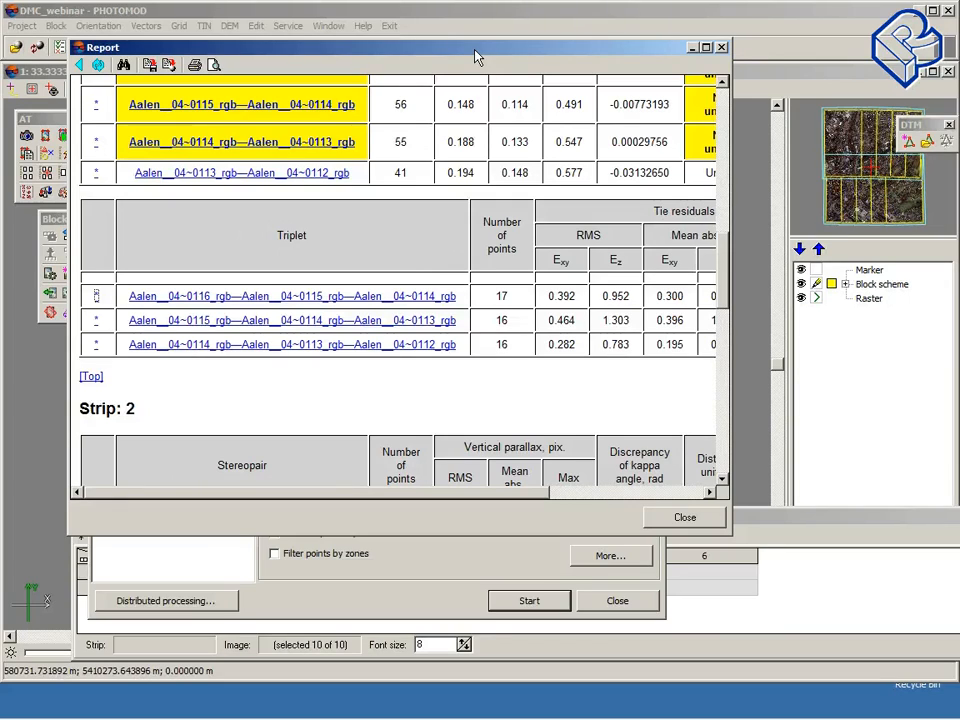
{"action": "left_click", "coordinate": [722, 48]}
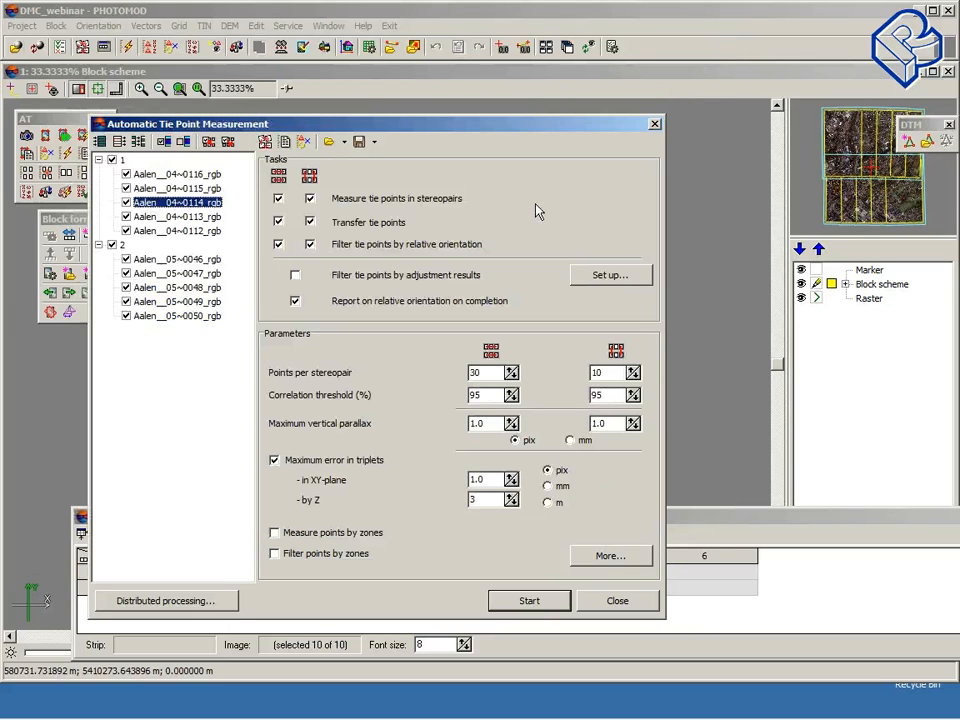
{"action": "left_click_drag", "start_coordinate": [364, 124], "coordinate": [351, 79]}
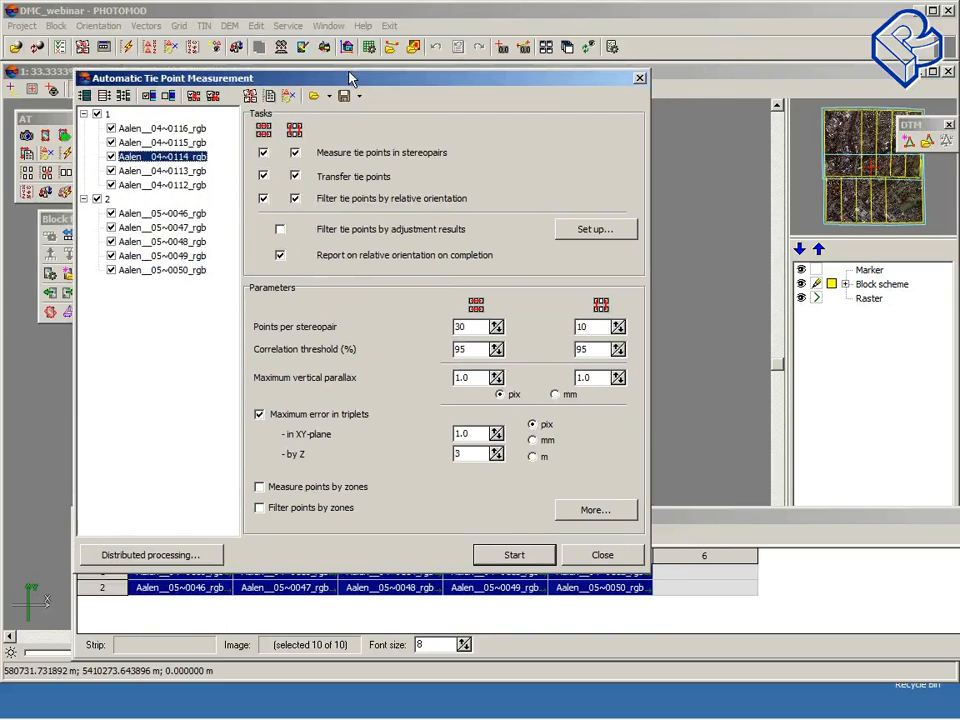
{"action": "left_click", "coordinate": [619, 559]}
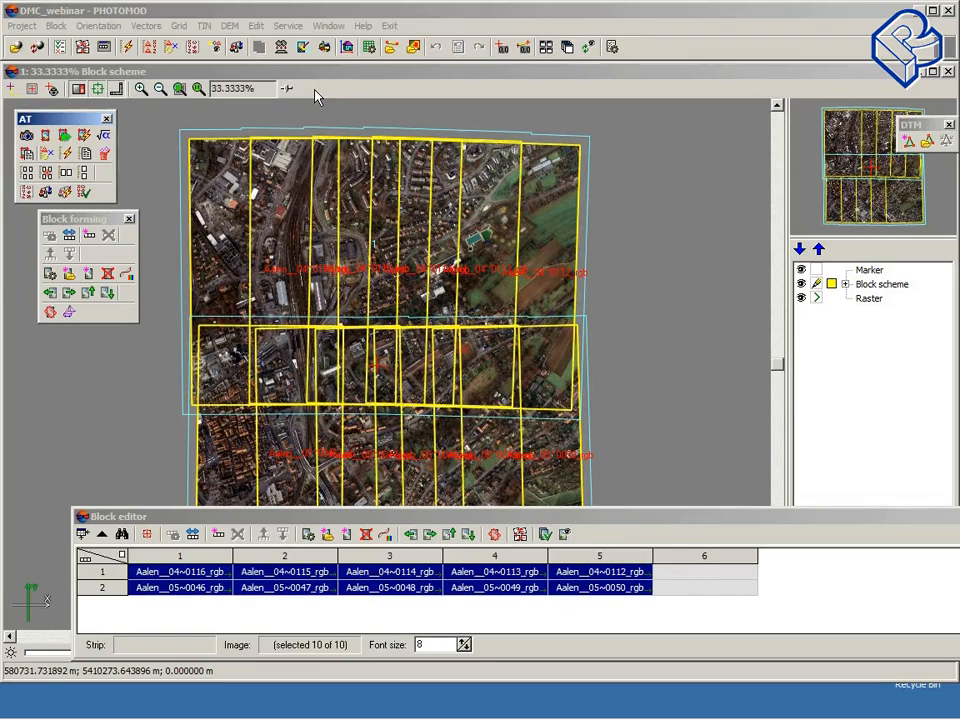
Step: Open the block adjustment parameters and choose bundle adjustment with a free model
{"action": "left_click", "coordinate": [236, 47]}
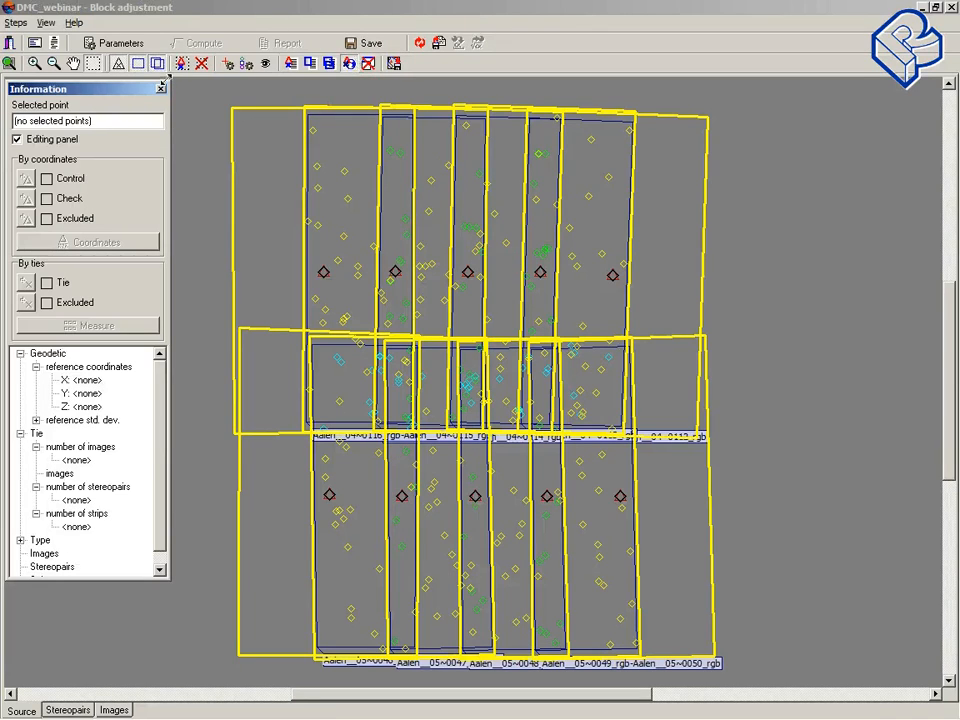
{"action": "left_click", "coordinate": [126, 44]}
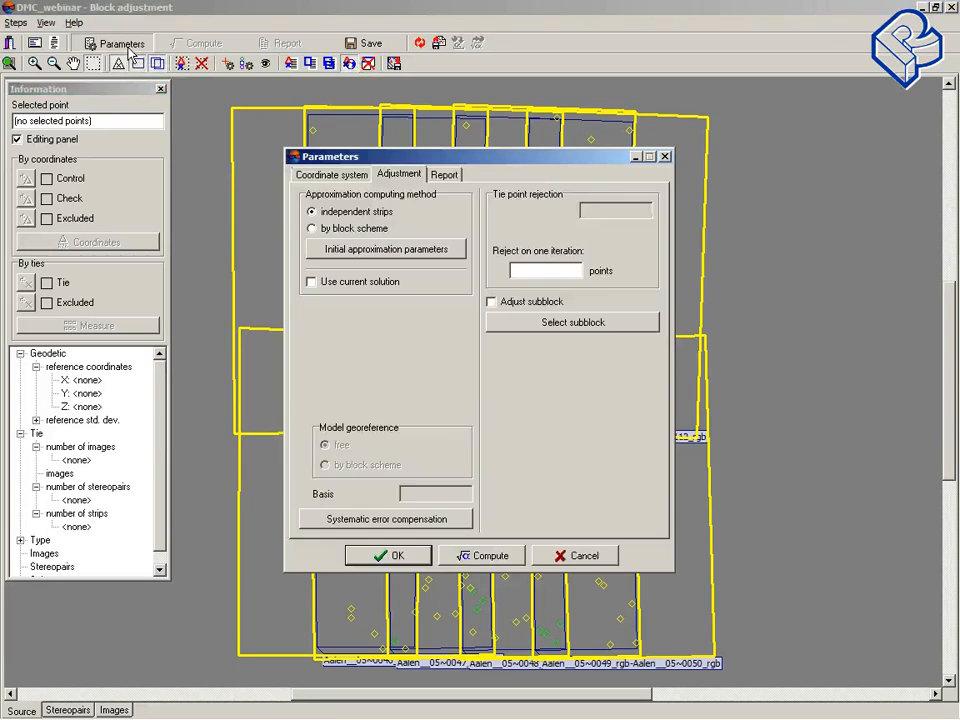
{"action": "left_click_drag", "start_coordinate": [527, 168], "coordinate": [506, 135]}
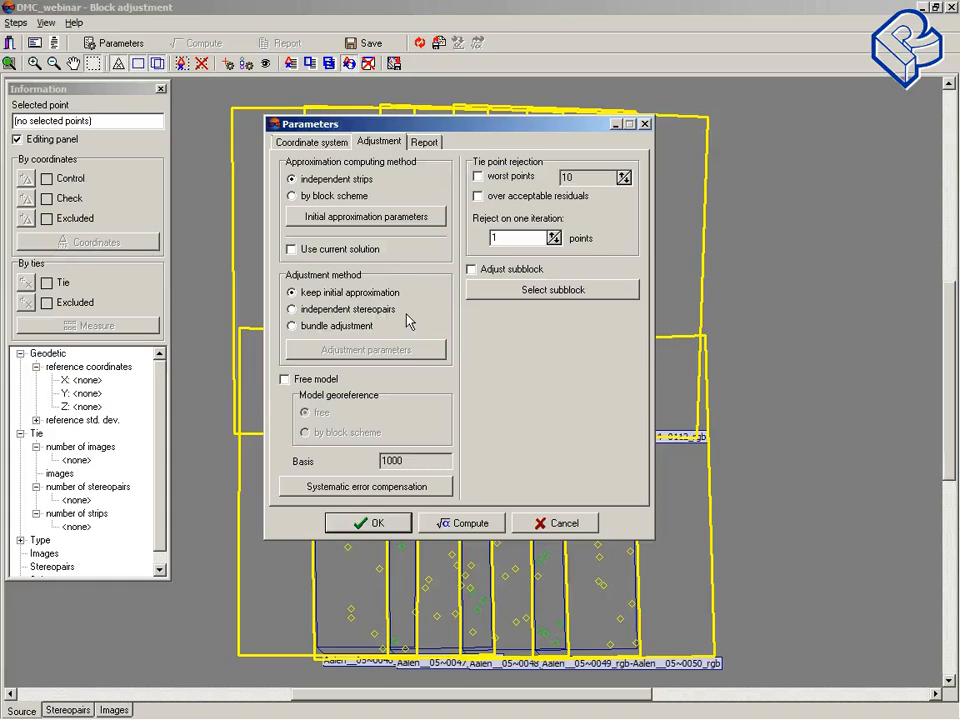
{"action": "left_click", "coordinate": [293, 328]}
{"action": "left_click", "coordinate": [285, 380]}
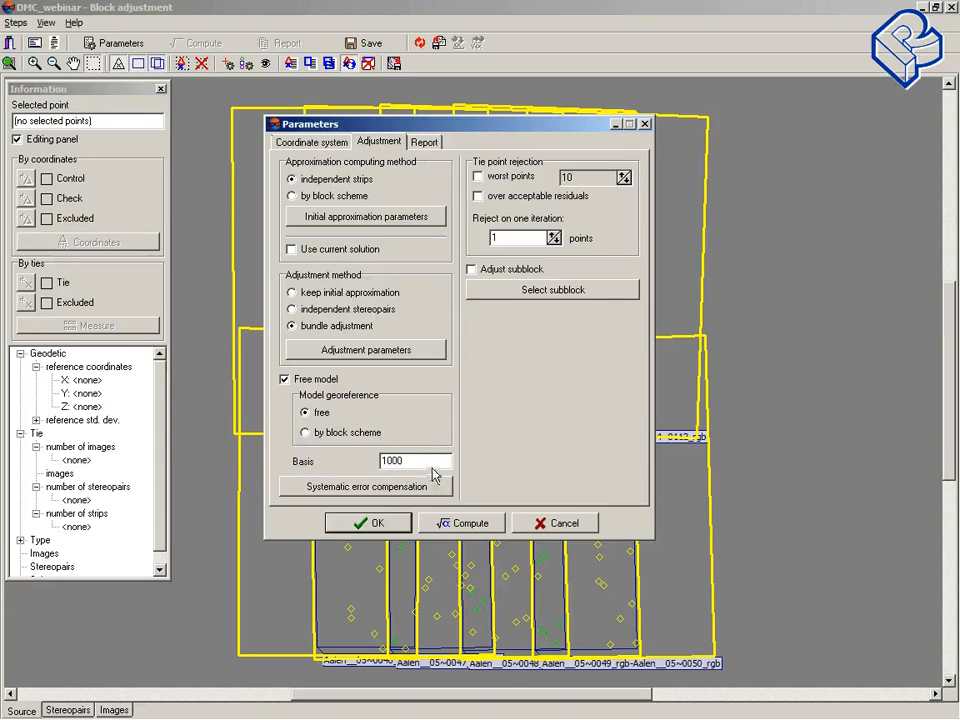
Step: Set the free model basis to 210 and compute the bundle adjustment
{"action": "left_click_drag", "start_coordinate": [410, 461], "coordinate": [362, 461]}
{"action": "type", "text": "210"}
{"action": "left_click", "coordinate": [470, 528]}
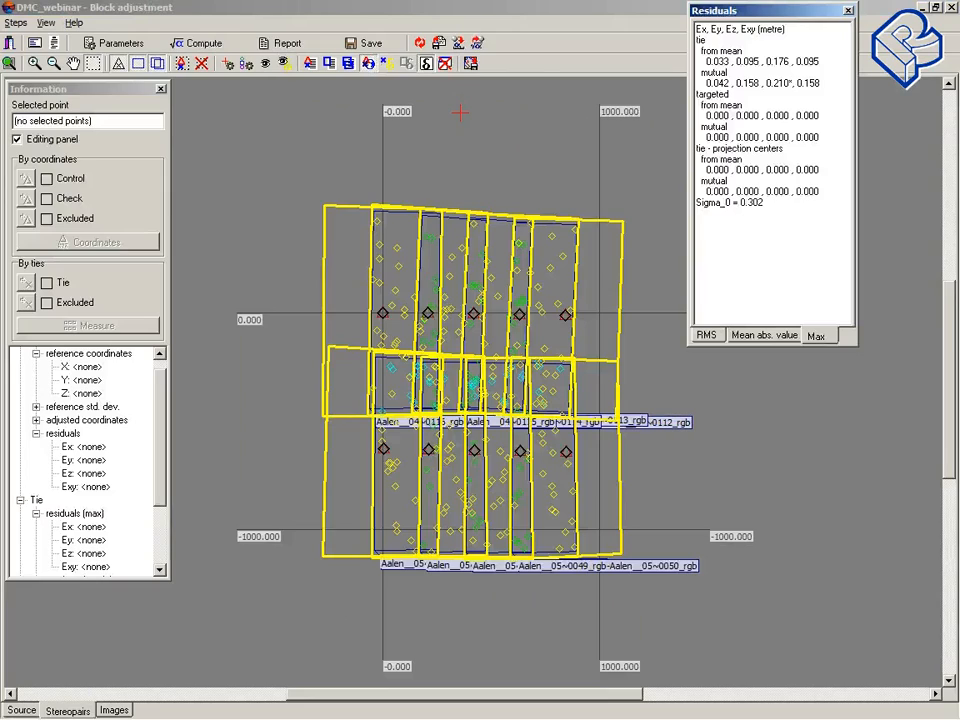
Step: Set the acceptable XY and Z residuals in the report parameters to 0.1 and recompute the adjustment
{"action": "left_click", "coordinate": [120, 50]}
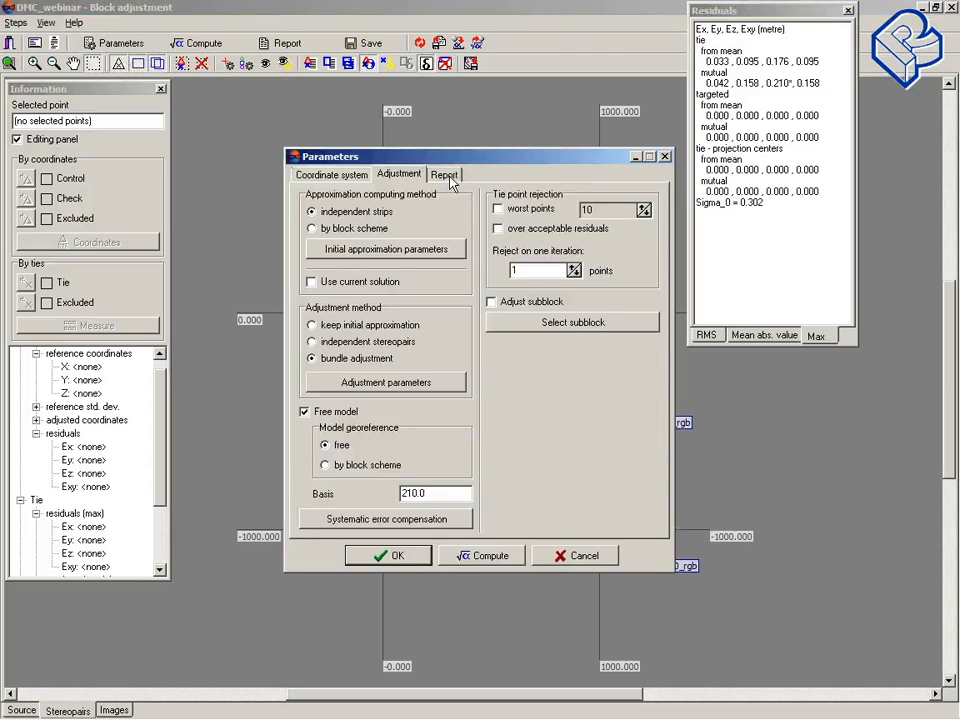
{"action": "left_click", "coordinate": [445, 176]}
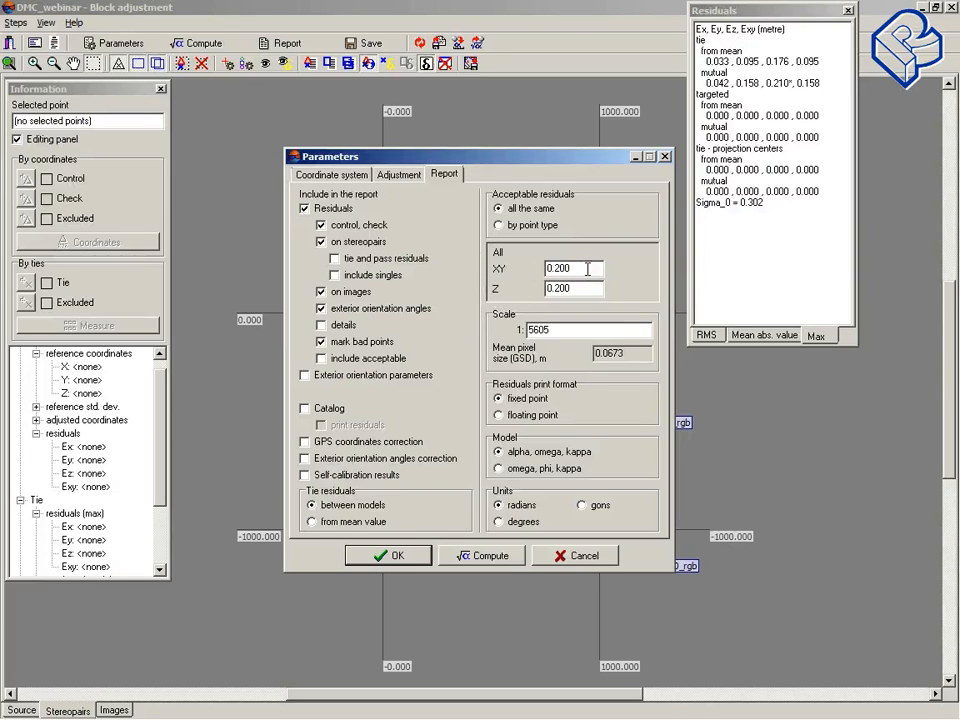
{"action": "left_click_drag", "start_coordinate": [586, 268], "coordinate": [557, 268]}
{"action": "type", "text": "1"}
{"action": "left_click_drag", "start_coordinate": [582, 288], "coordinate": [557, 289]}
{"action": "type", "text": "1"}
{"action": "left_click", "coordinate": [405, 557]}
{"action": "left_click", "coordinate": [201, 44]}
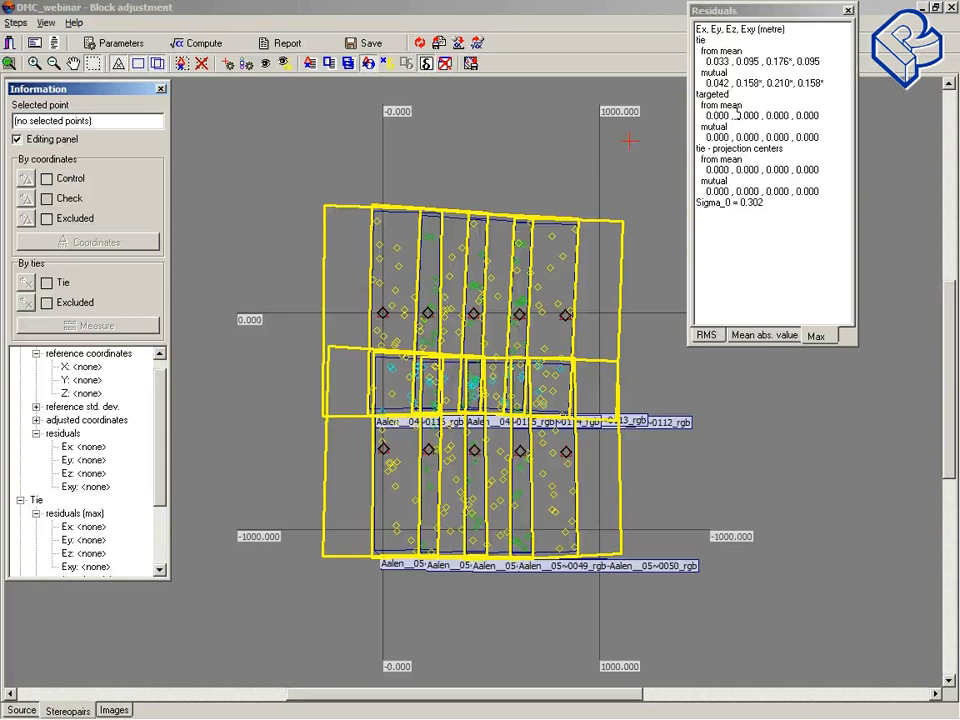
{"action": "left_click_drag", "start_coordinate": [803, 12], "coordinate": [793, 35]}
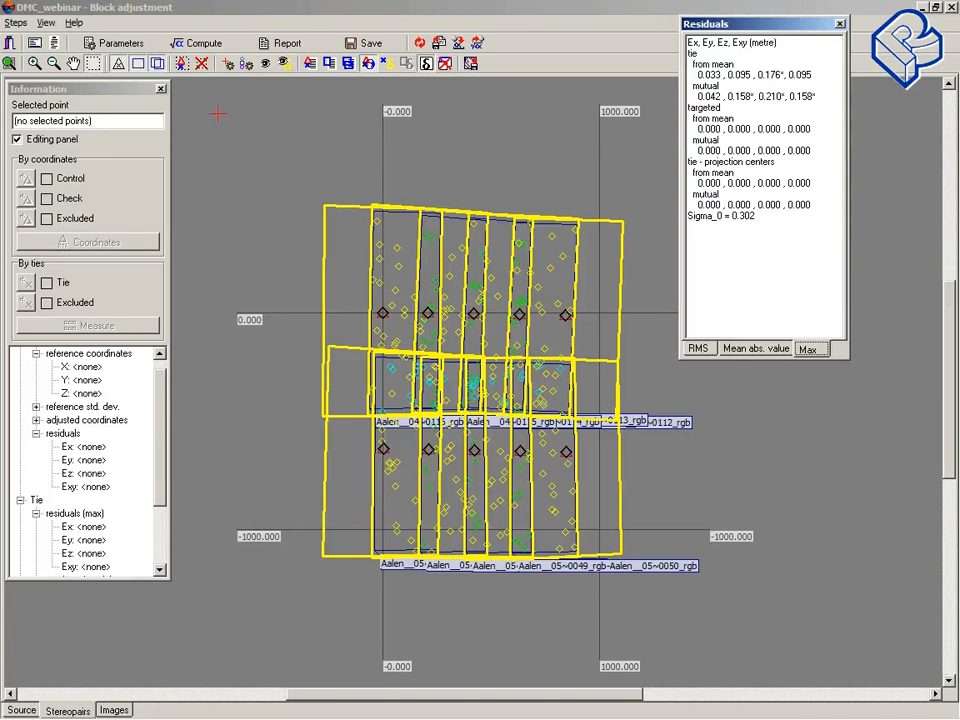
Step: Display ground and tie residual vectors with a view scale of 0.500 m per 100 pixels
{"action": "left_click", "coordinate": [285, 66]}
{"action": "left_click_drag", "start_coordinate": [474, 262], "coordinate": [219, 157]}
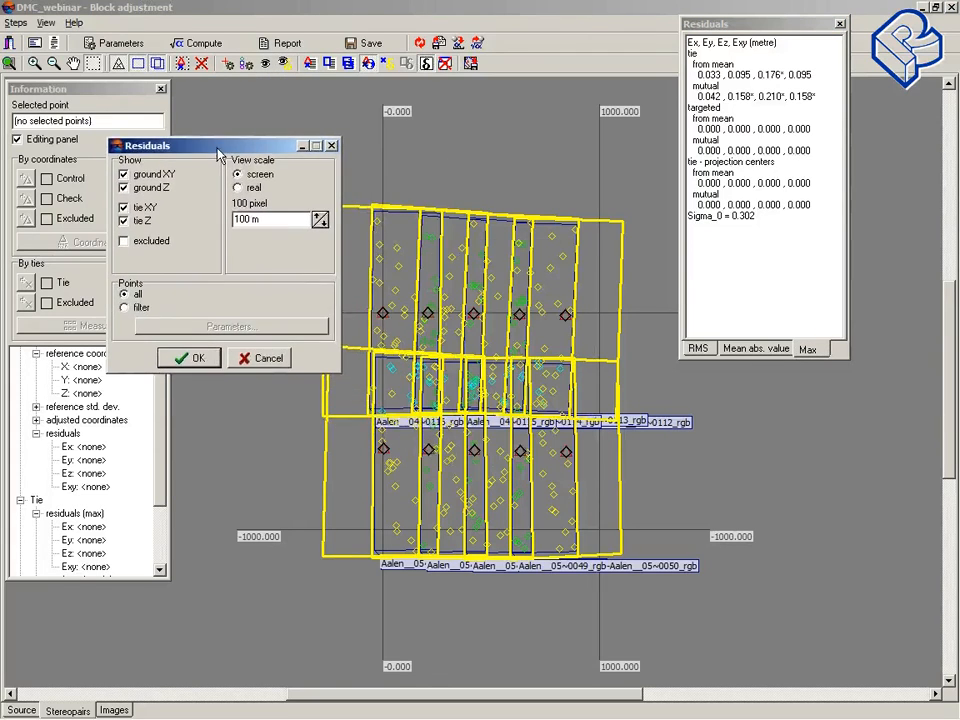
{"action": "left_click", "coordinate": [319, 223]}
{"action": "left_click", "coordinate": [319, 223]}
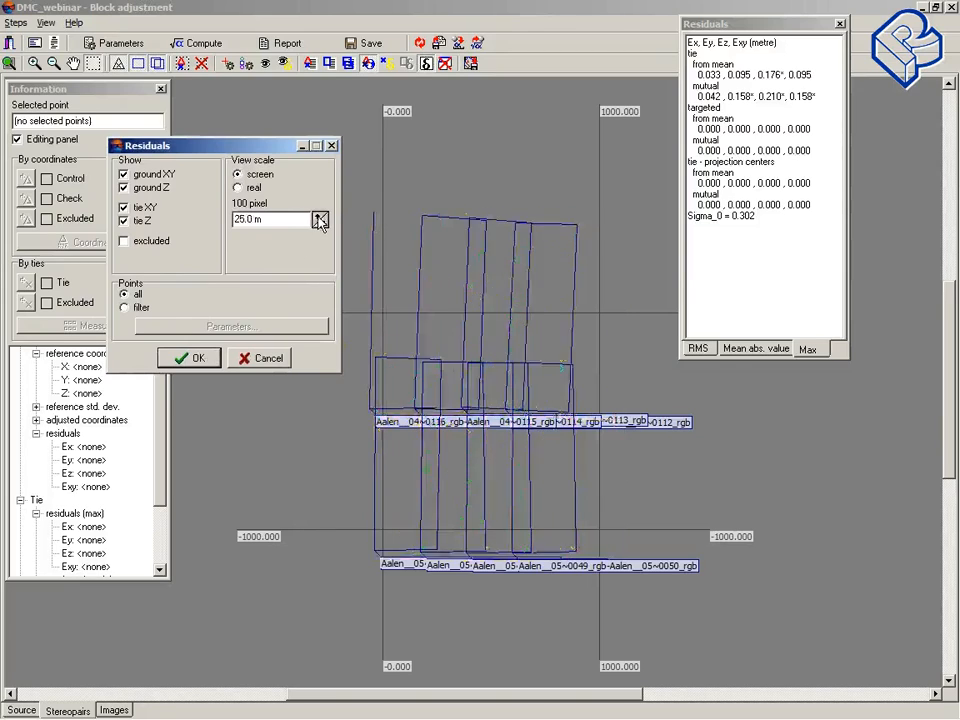
{"action": "left_click", "coordinate": [319, 223]}
{"action": "left_click", "coordinate": [319, 223]}
{"action": "left_click", "coordinate": [319, 223]}
{"action": "left_click", "coordinate": [319, 223]}
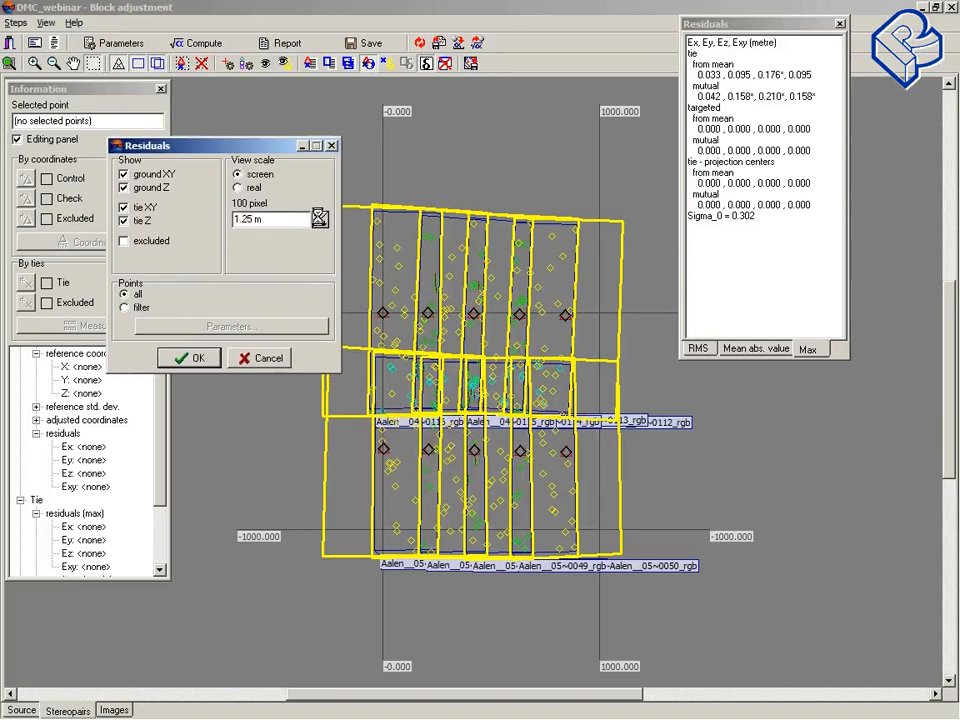
{"action": "left_click", "coordinate": [319, 223]}
{"action": "left_click", "coordinate": [319, 223]}
{"action": "left_click", "coordinate": [317, 216]}
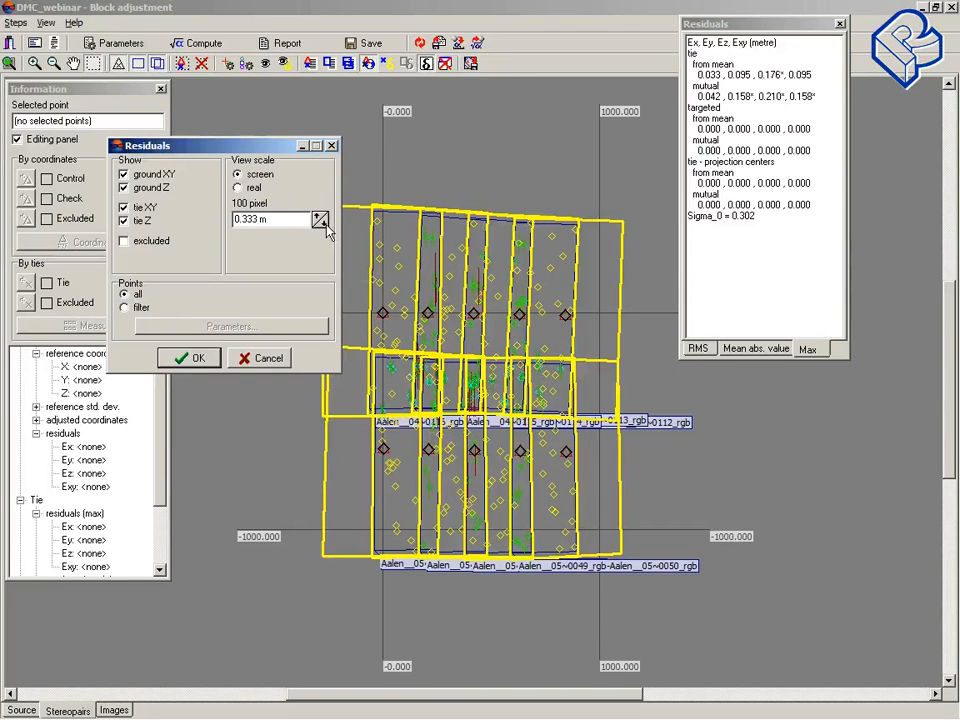
{"action": "left_click", "coordinate": [325, 223]}
{"action": "left_click", "coordinate": [183, 361]}
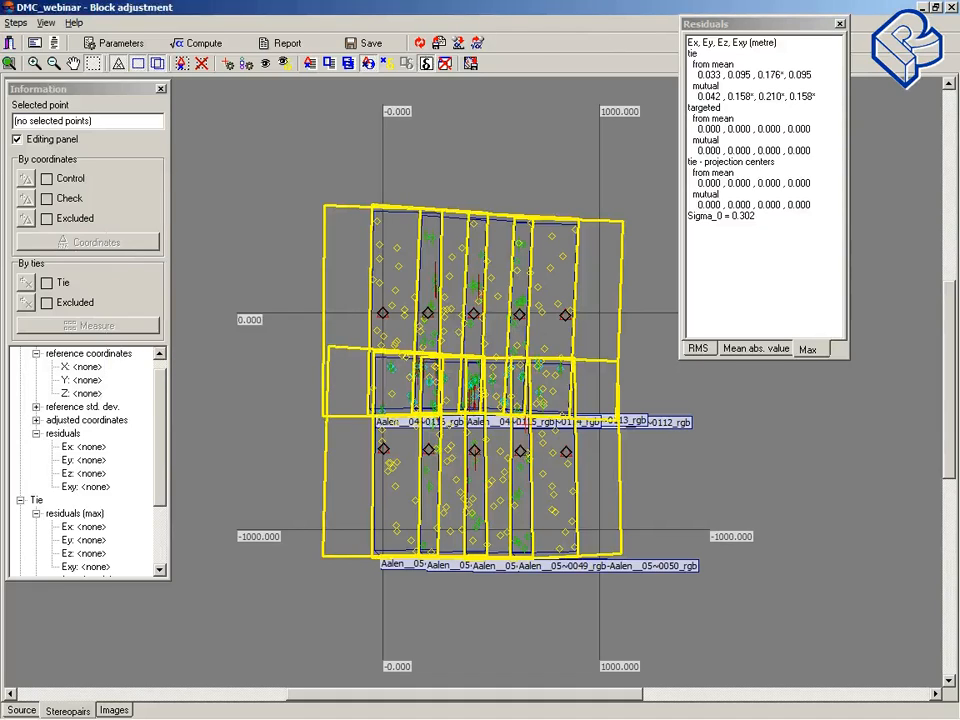
Step: Switch the point display to filtered mode and include points with no coordinates in the point filter
{"action": "left_click", "coordinate": [267, 65]}
{"action": "mouse_move", "coordinate": [463, 210]}
{"action": "left_mouse_down"}
{"action": "mouse_move", "coordinate": [180, 91]}
{"action": "mouse_move", "coordinate": [214, 106]}
{"action": "mouse_move", "coordinate": [197, 92]}
{"action": "left_mouse_up"}
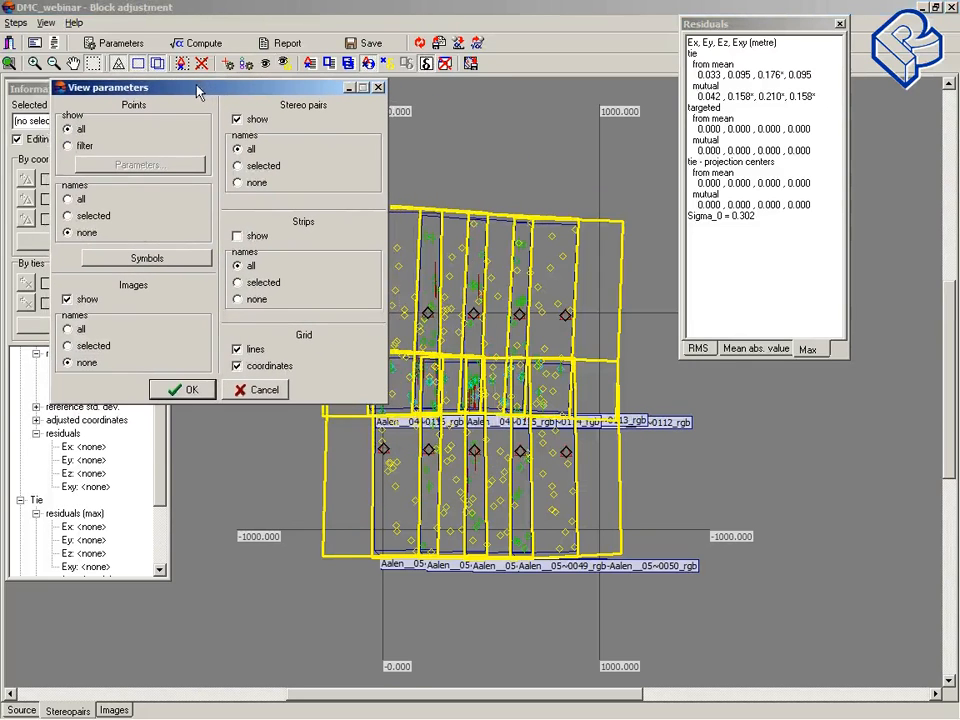
{"action": "left_click", "coordinate": [69, 146]}
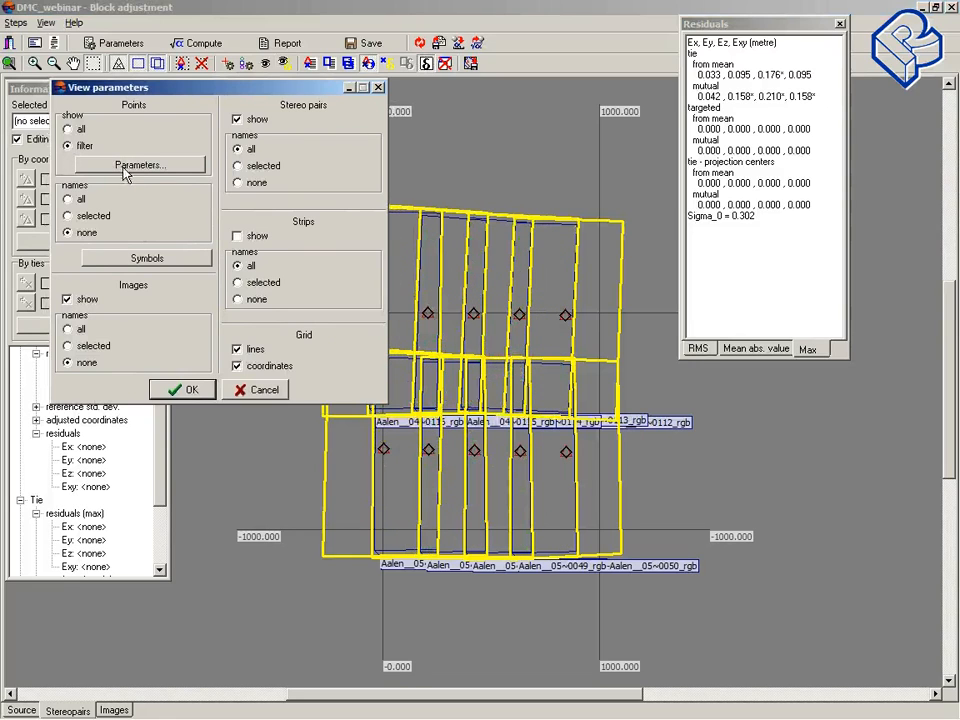
{"action": "left_click", "coordinate": [131, 166]}
{"action": "mouse_move", "coordinate": [413, 208]}
{"action": "left_mouse_down"}
{"action": "mouse_move", "coordinate": [391, 38]}
{"action": "mouse_move", "coordinate": [183, 36]}
{"action": "left_mouse_up"}
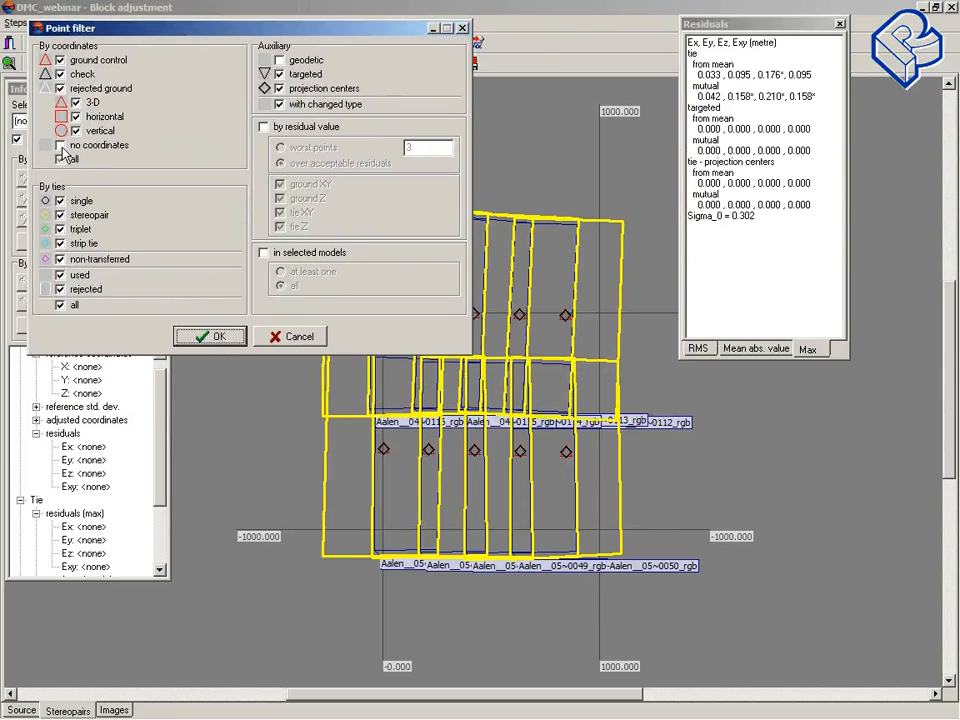
{"action": "left_click", "coordinate": [61, 148]}
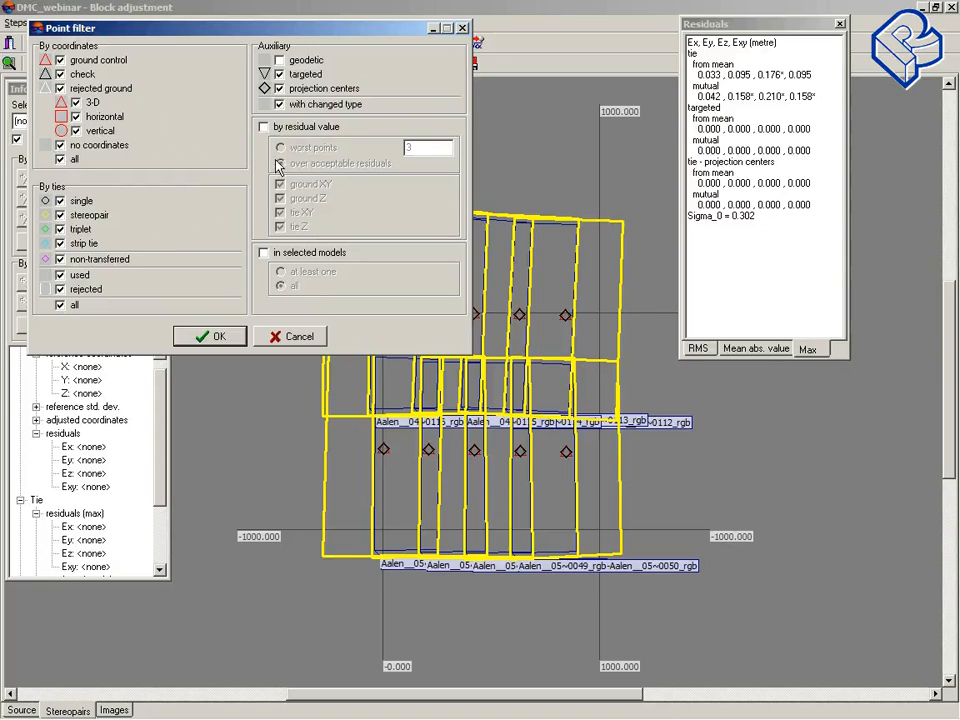
Step: Filter points by residual value to show the 5 worst points, including geodetic and changed-type points
{"action": "left_click", "coordinate": [264, 127]}
{"action": "left_click_drag", "start_coordinate": [333, 32], "coordinate": [276, 31]}
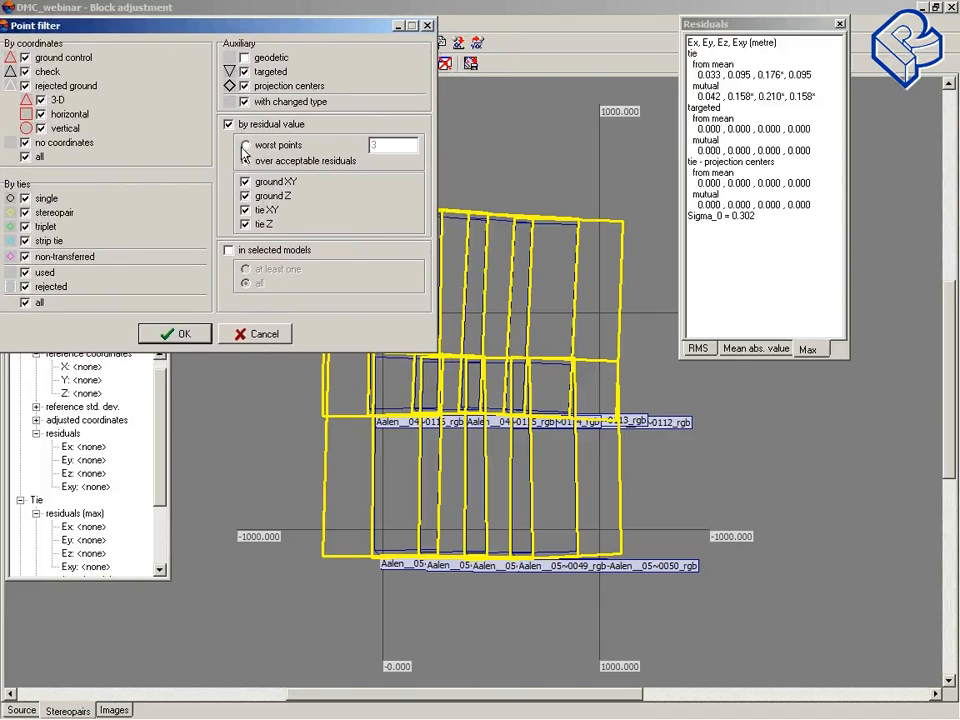
{"action": "left_click", "coordinate": [247, 146]}
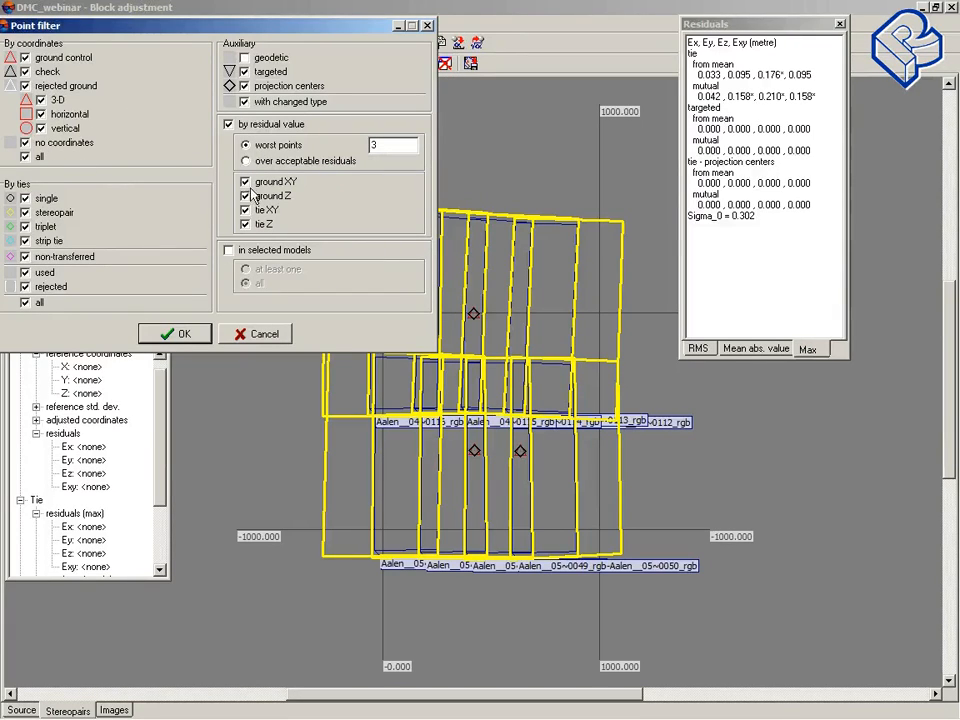
{"action": "left_click", "coordinate": [245, 101]}
{"action": "left_click", "coordinate": [245, 57]}
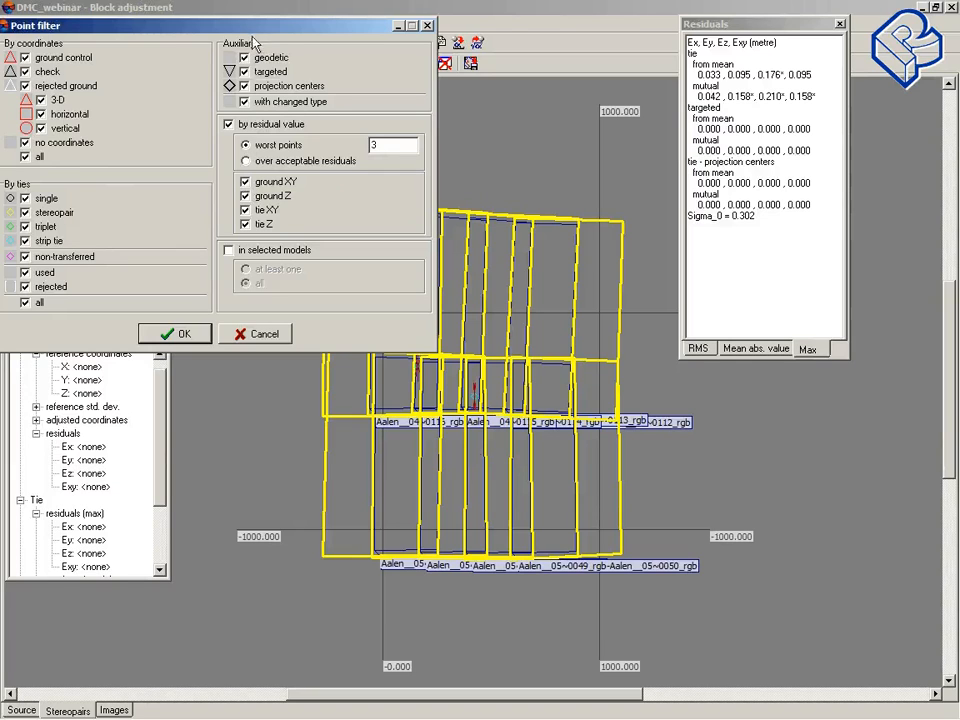
{"action": "mouse_move", "coordinate": [279, 30]}
{"action": "left_mouse_down"}
{"action": "mouse_move", "coordinate": [244, 18]}
{"action": "mouse_move", "coordinate": [264, 18]}
{"action": "left_mouse_up"}
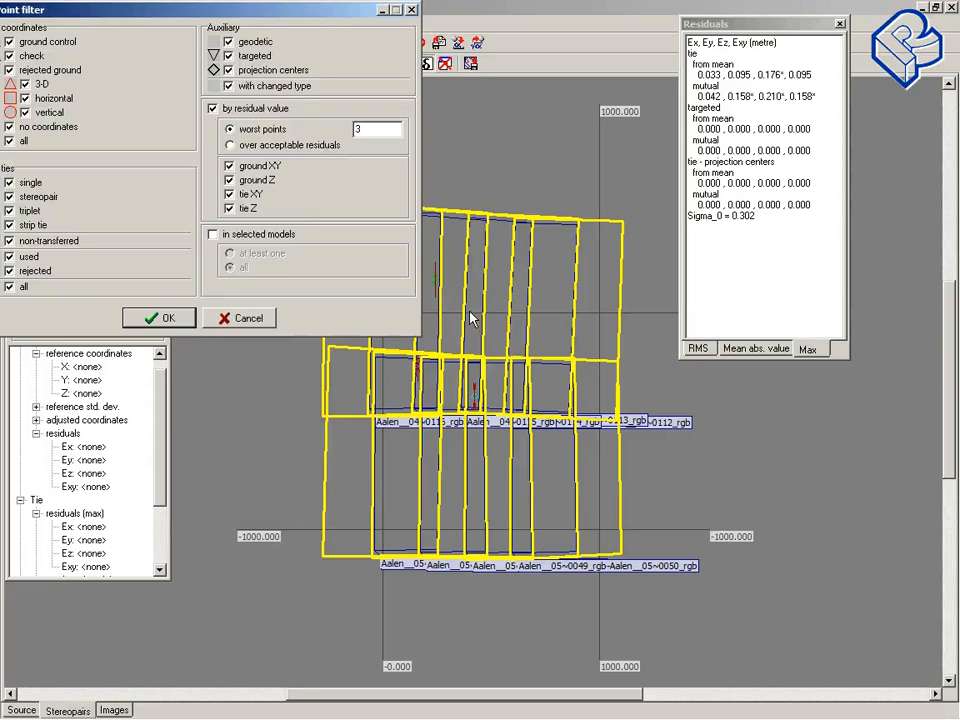
{"action": "left_click", "coordinate": [231, 146]}
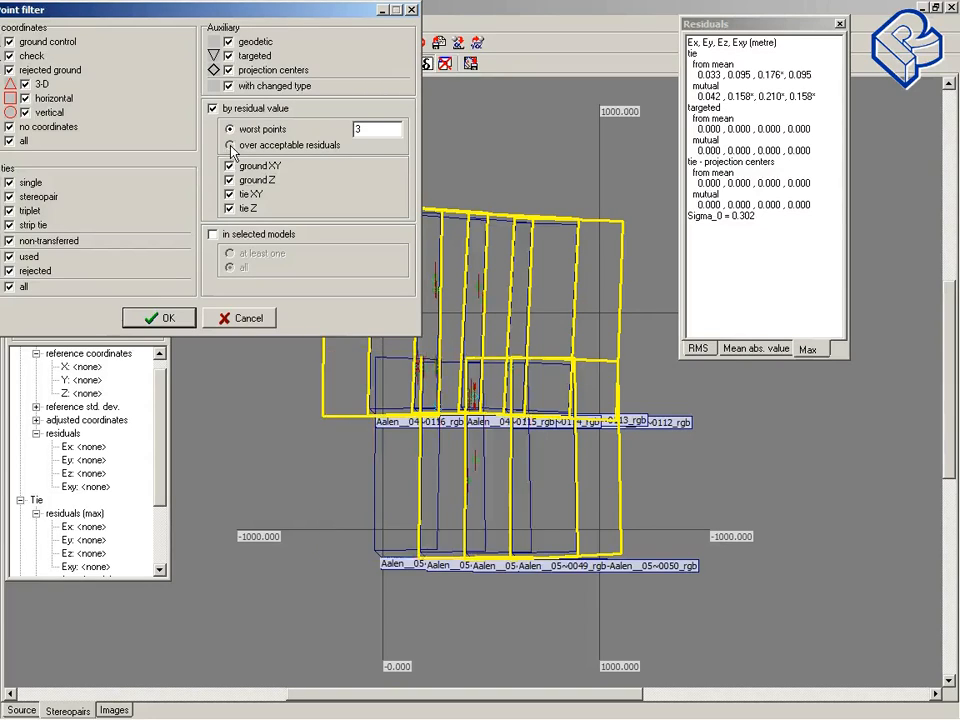
{"action": "left_click", "coordinate": [231, 129]}
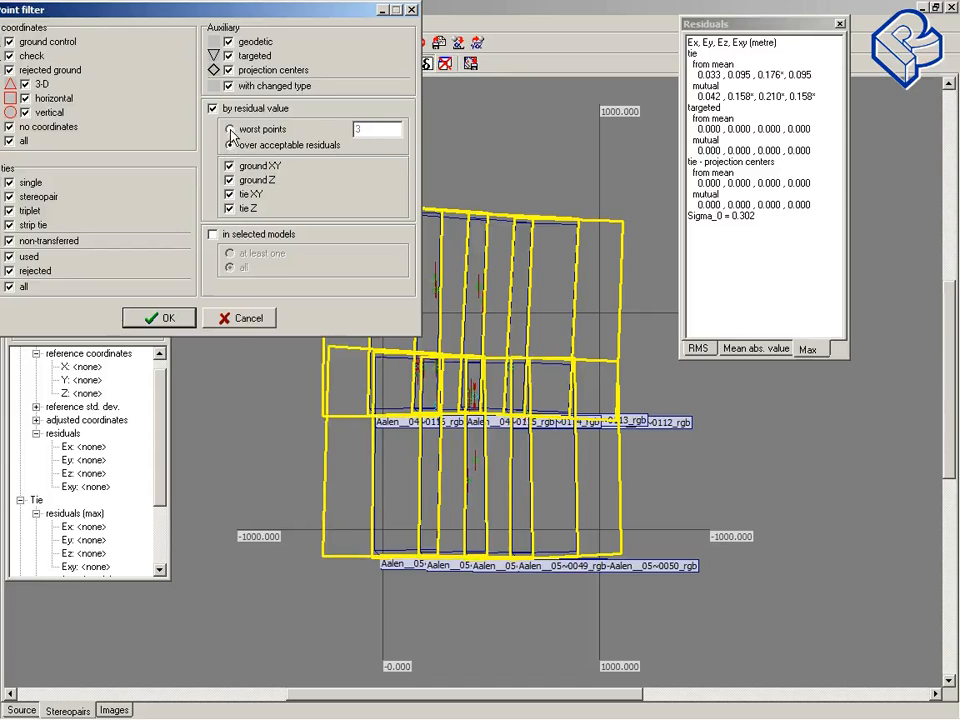
{"action": "double_click", "coordinate": [391, 128]}
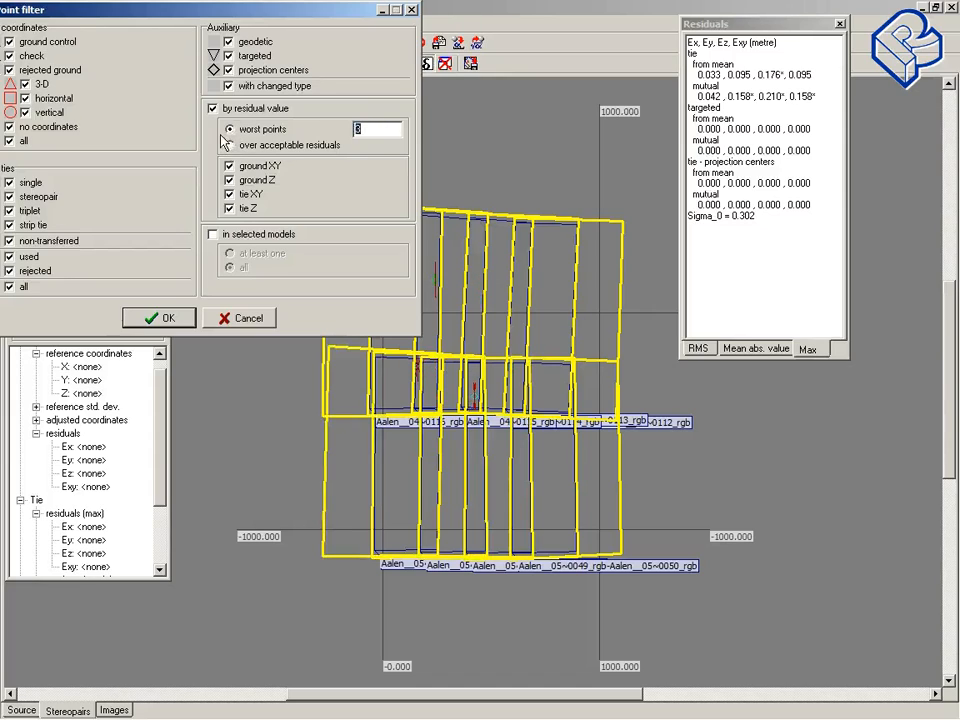
{"action": "type", "text": "5"}
{"action": "left_click", "coordinate": [166, 318]}
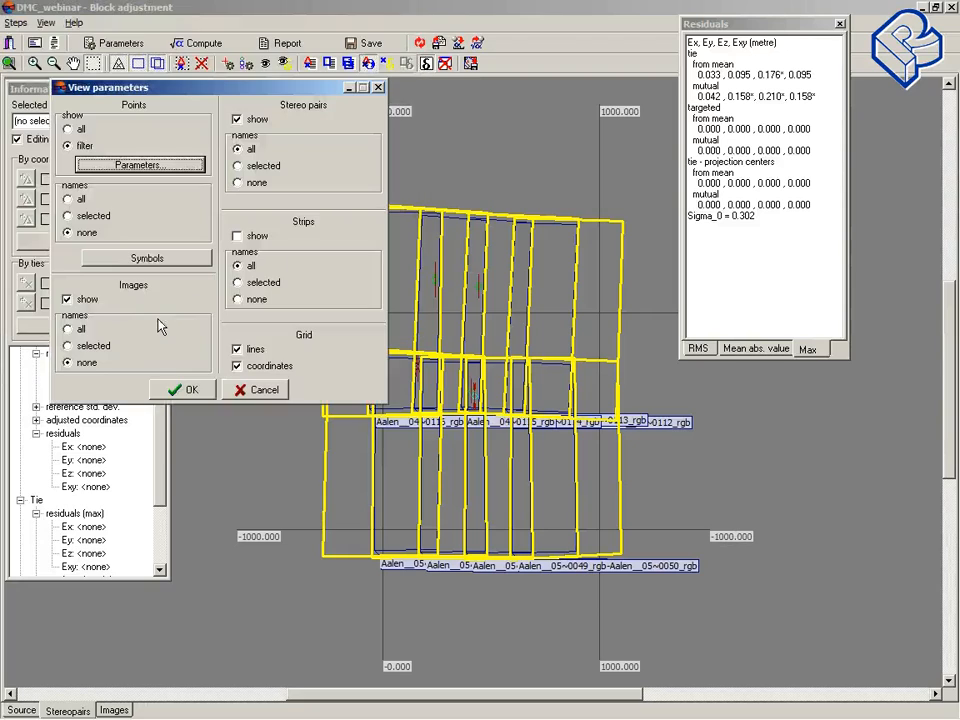
{"action": "left_click", "coordinate": [186, 389]}
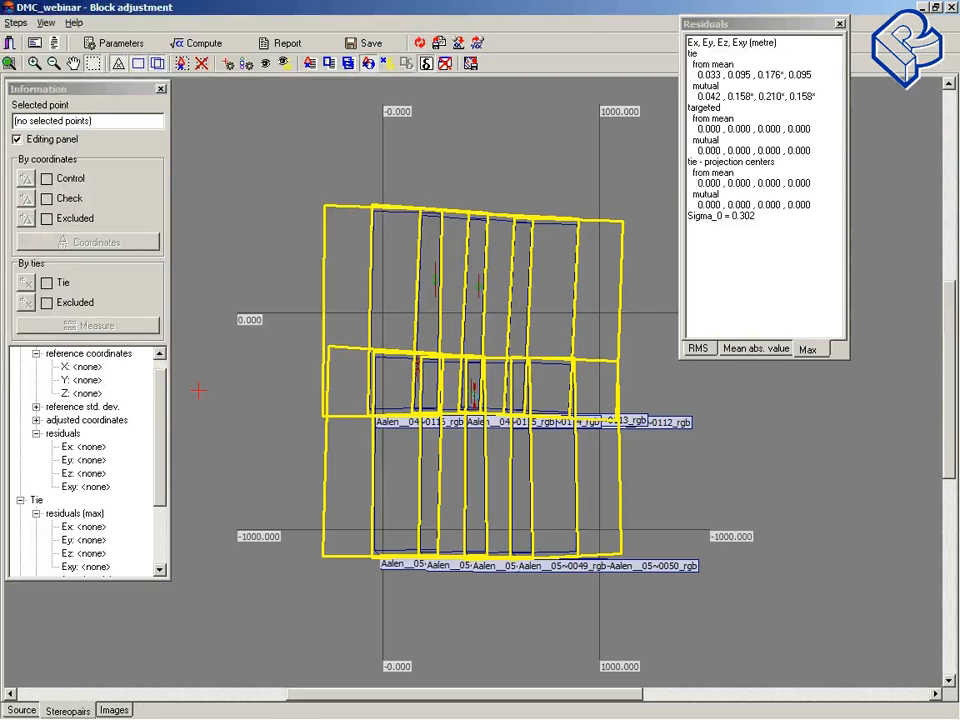
Step: Select tie point ~255 and review its measurements in the points measurement window
{"action": "left_click", "coordinate": [458, 347]}
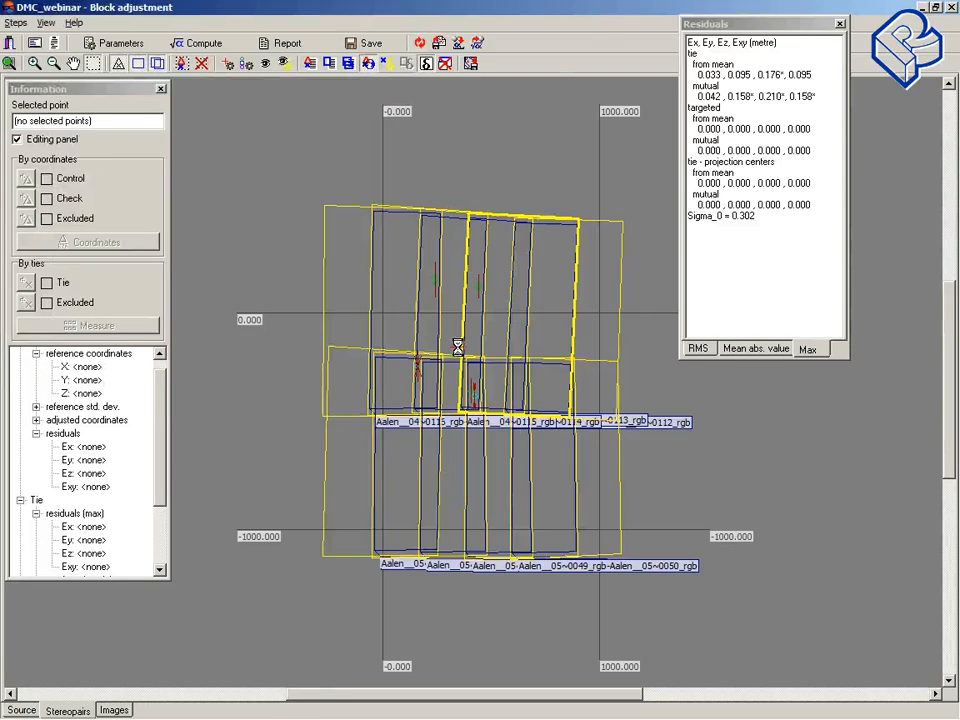
{"action": "scroll", "coordinate": [458, 347], "scroll_direction": "up", "scroll_amount": 2}
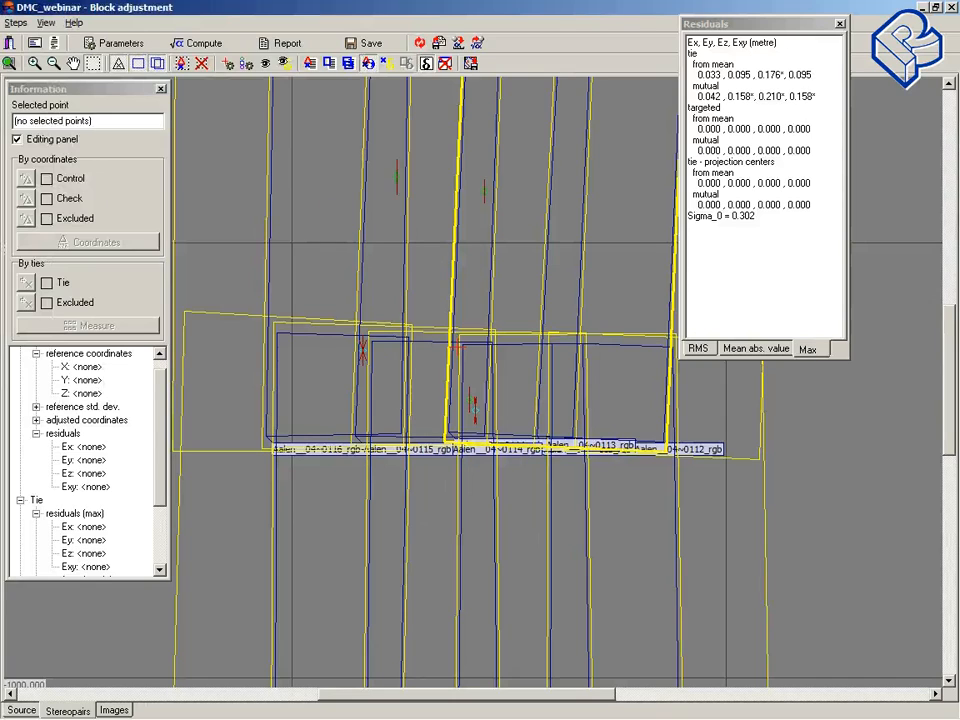
{"action": "left_click", "coordinate": [362, 349]}
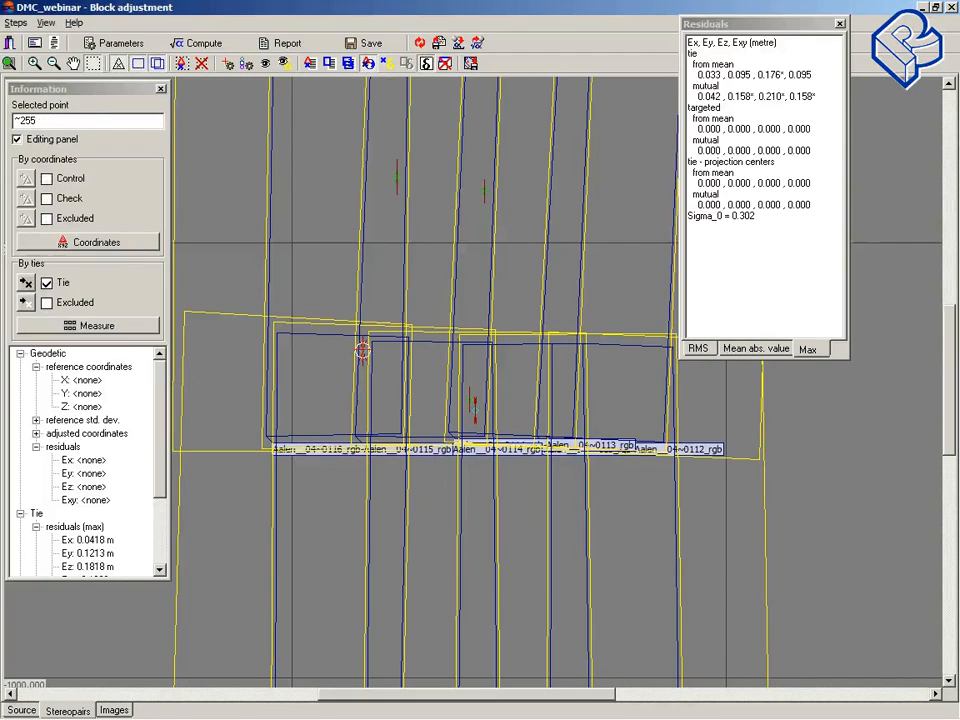
{"action": "left_click", "coordinate": [85, 328]}
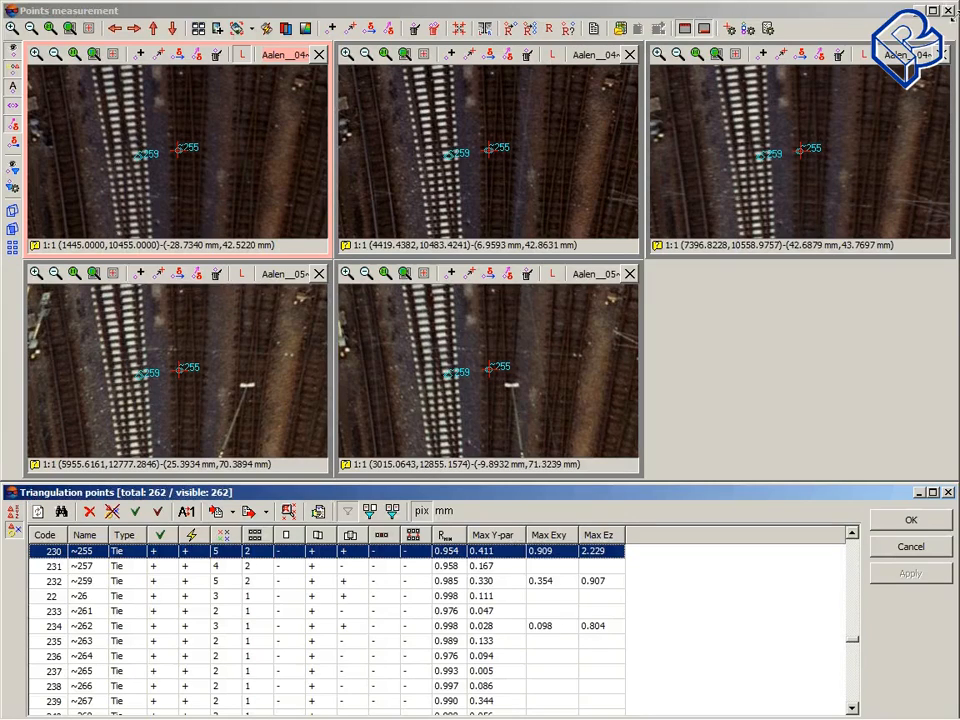
{"action": "left_click", "coordinate": [948, 11]}
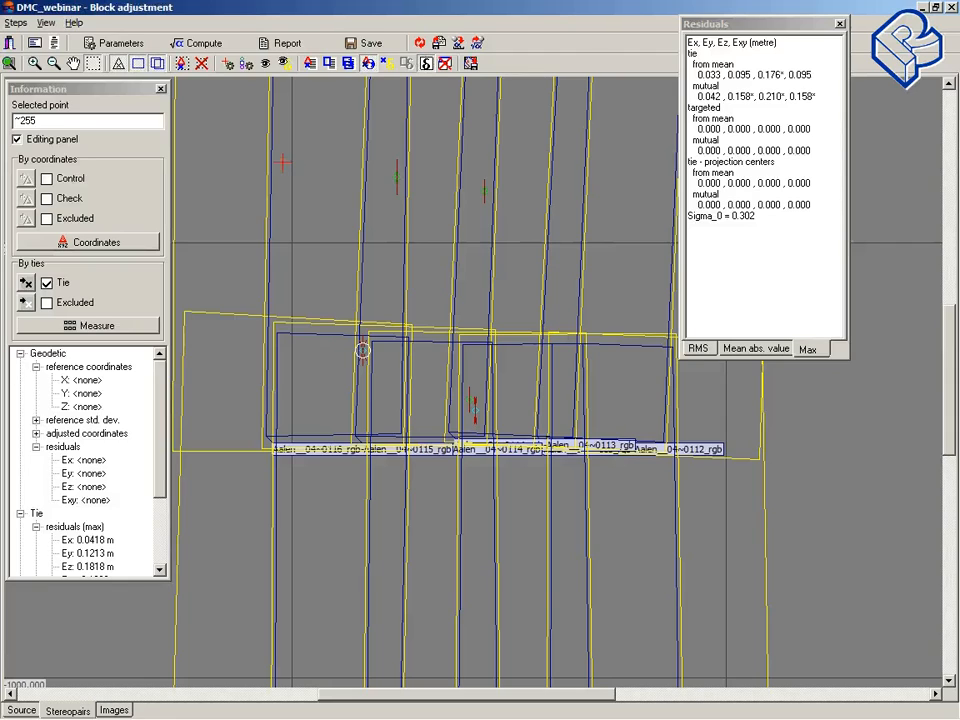
Step: Select the five worst points, mark them as excluded ties, and recompute the adjustment
{"action": "left_click_drag", "start_coordinate": [254, 126], "coordinate": [582, 495]}
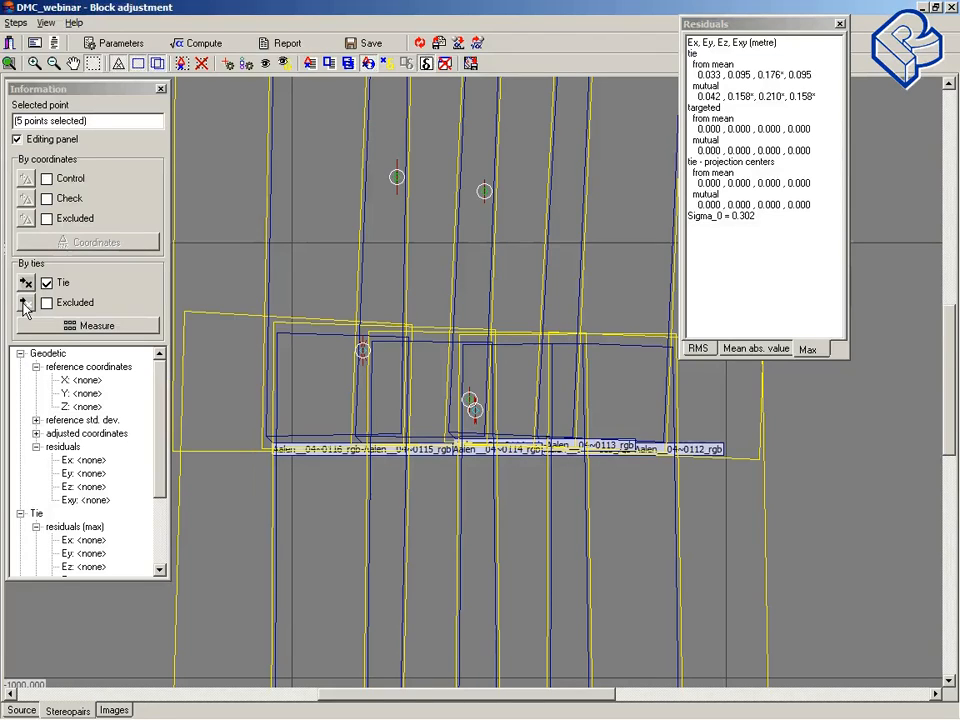
{"action": "left_click", "coordinate": [24, 304]}
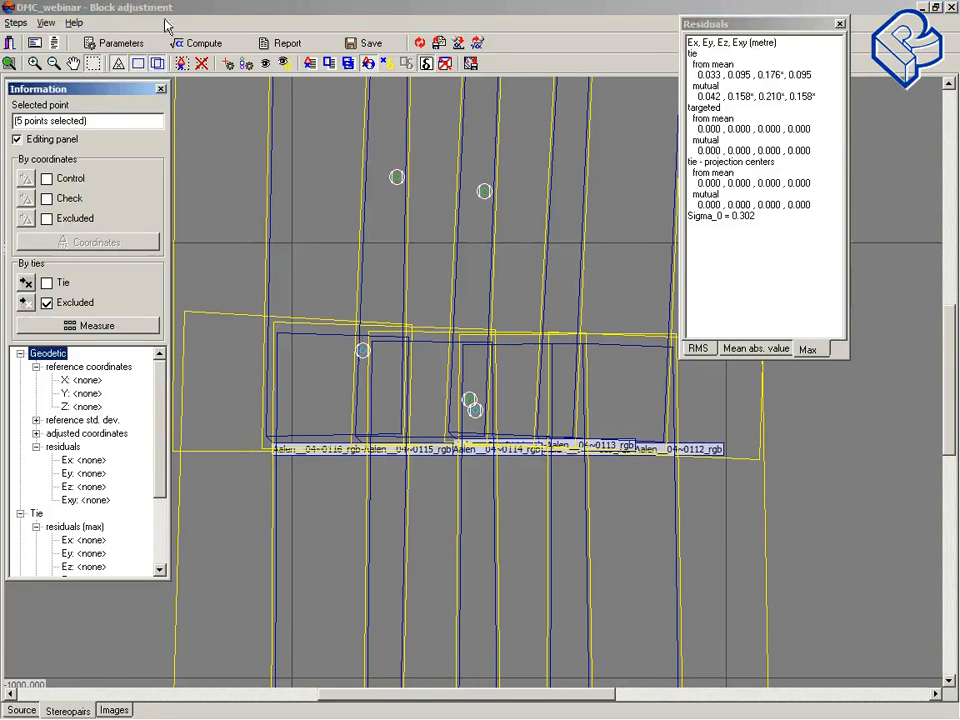
{"action": "left_click", "coordinate": [200, 45]}
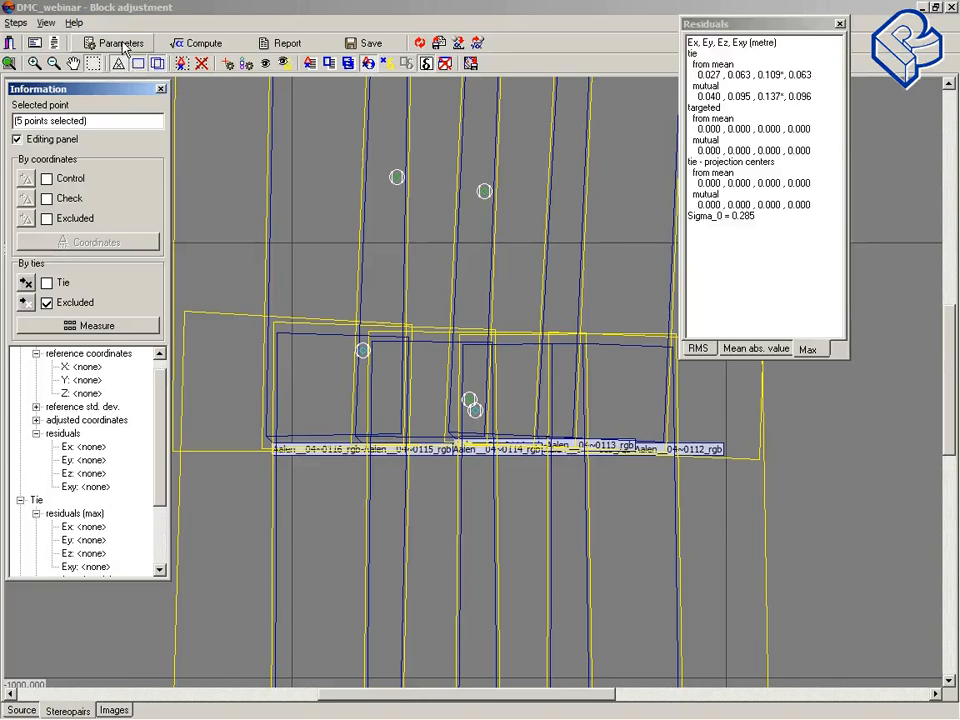
Step: Change the point filter to show points over acceptable residuals instead of the worst points
{"action": "left_click", "coordinate": [266, 64]}
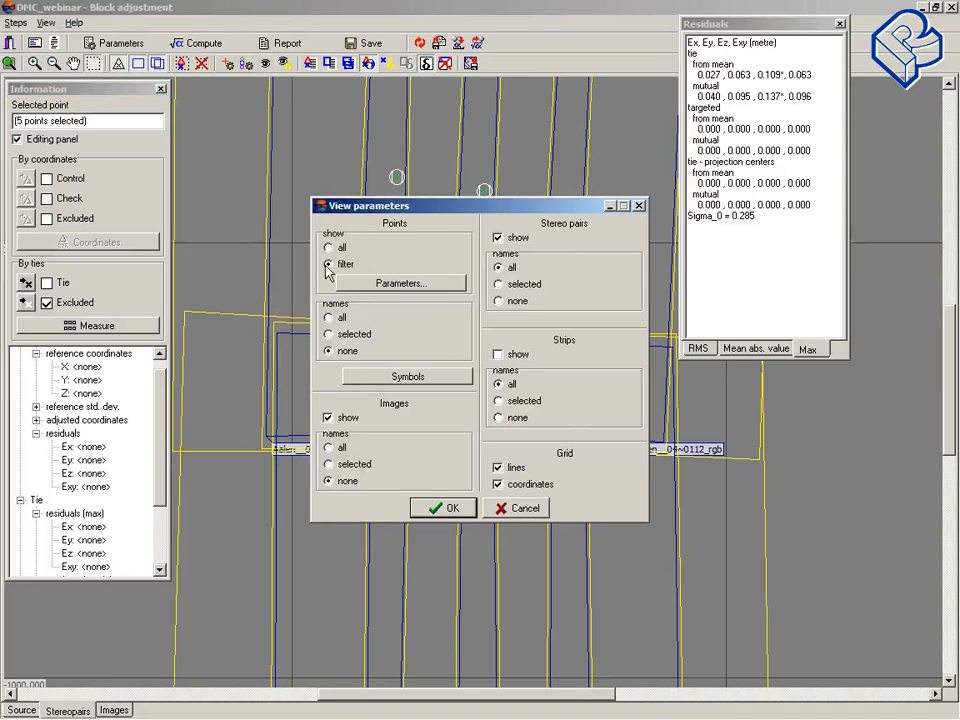
{"action": "left_click", "coordinate": [376, 283]}
{"action": "left_click_drag", "start_coordinate": [501, 168], "coordinate": [181, 146]}
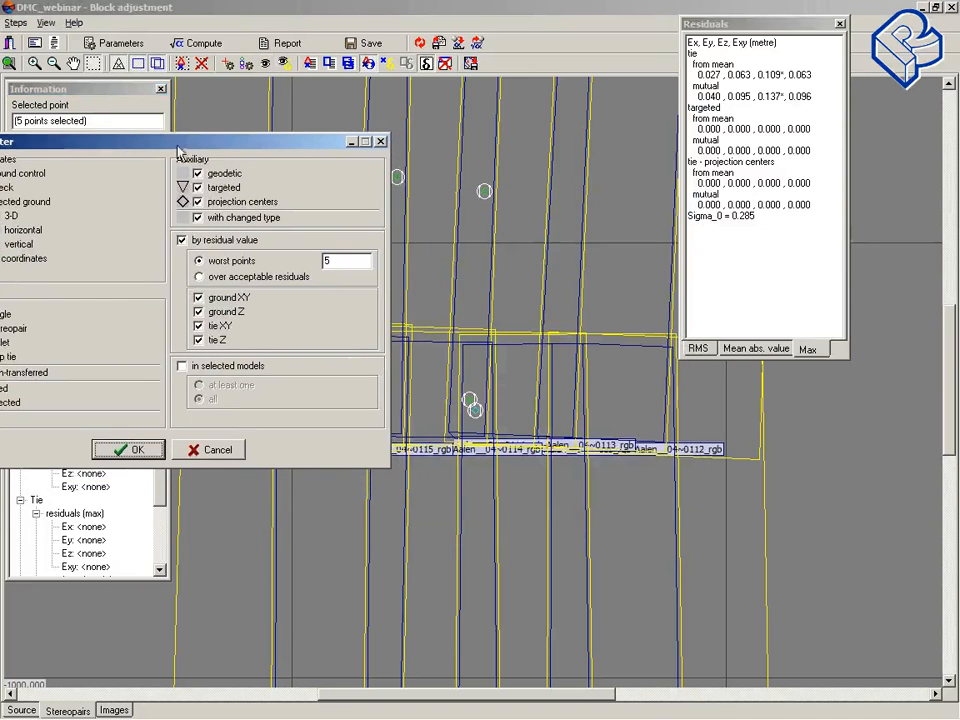
{"action": "left_click", "coordinate": [201, 278]}
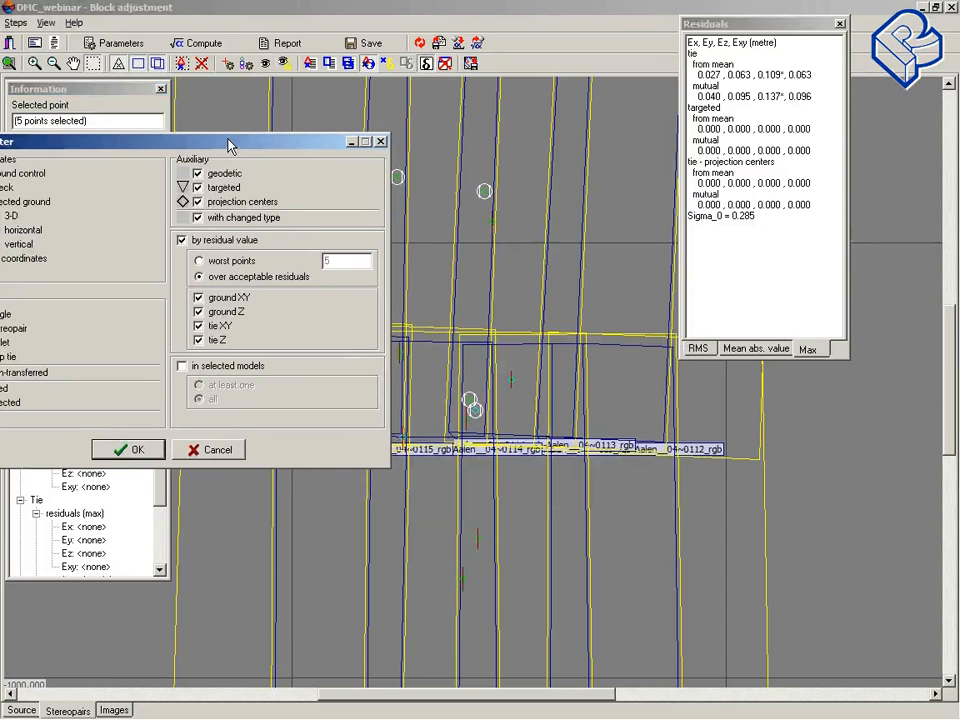
{"action": "left_click_drag", "start_coordinate": [229, 146], "coordinate": [161, 154]}
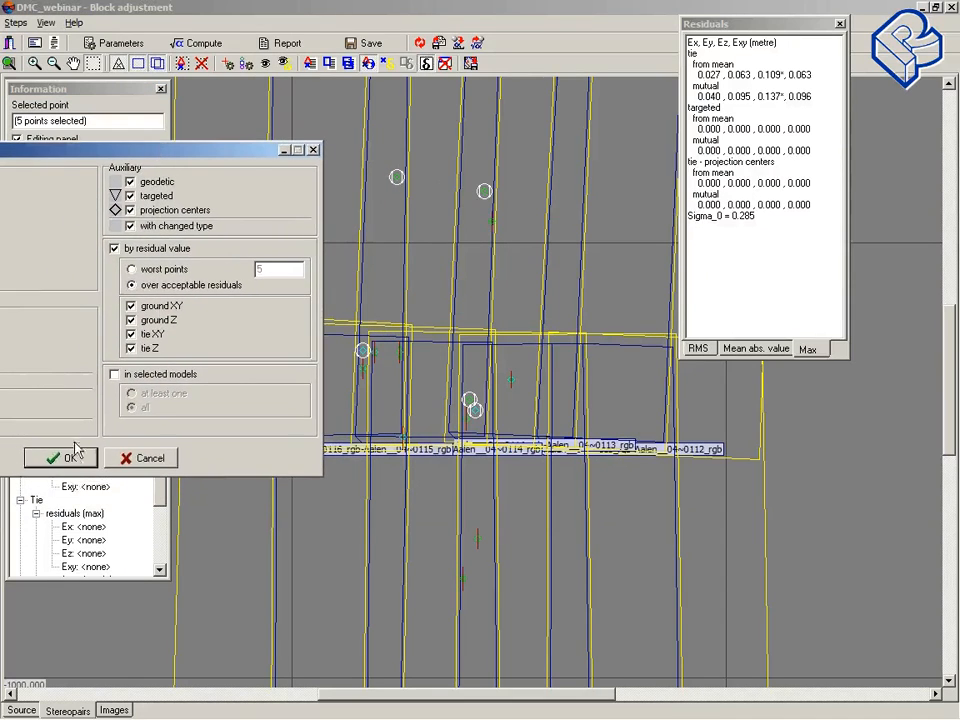
{"action": "left_click", "coordinate": [75, 452]}
{"action": "left_click", "coordinate": [437, 507]}
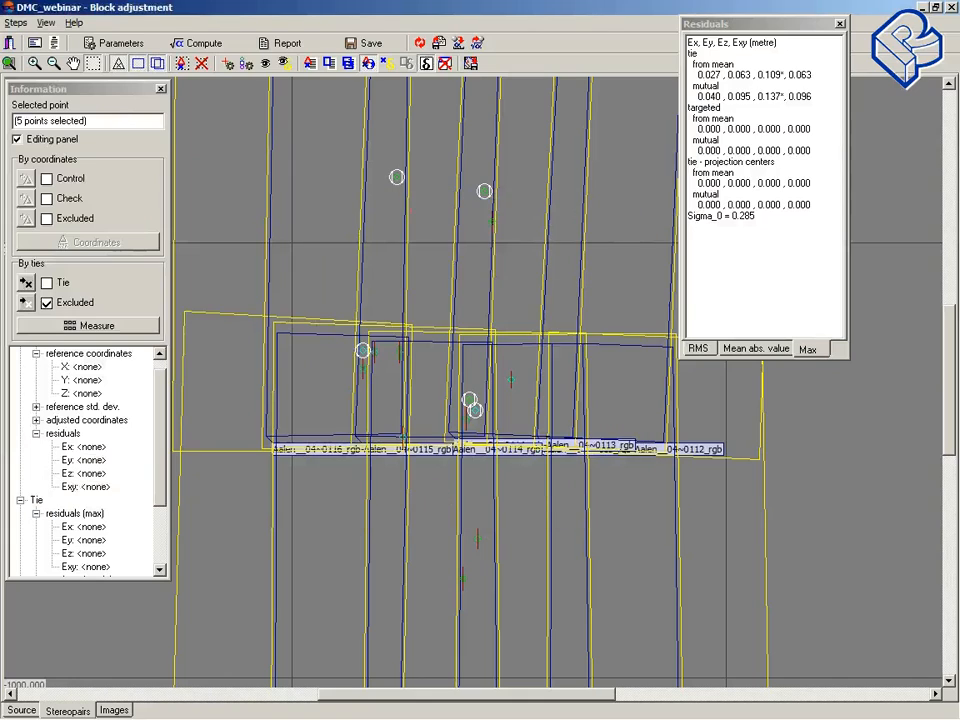
Step: Select all the filtered points, mark them as ties again, and recompute the adjustment
{"action": "left_click_drag", "start_coordinate": [295, 133], "coordinate": [570, 634]}
{"action": "left_click", "coordinate": [46, 282]}
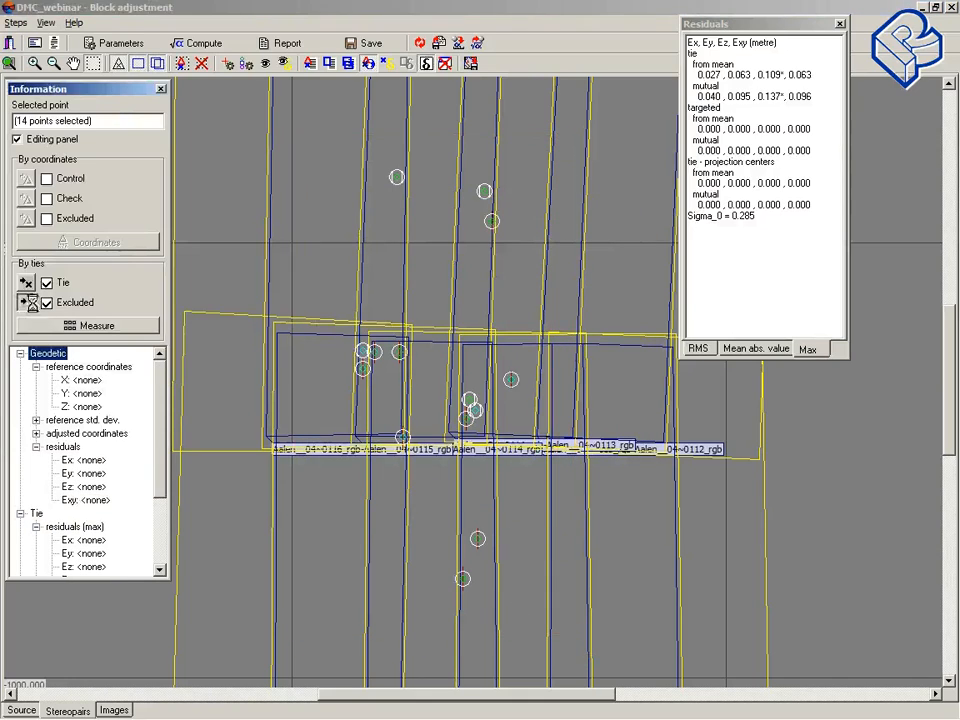
{"action": "left_click", "coordinate": [212, 47]}
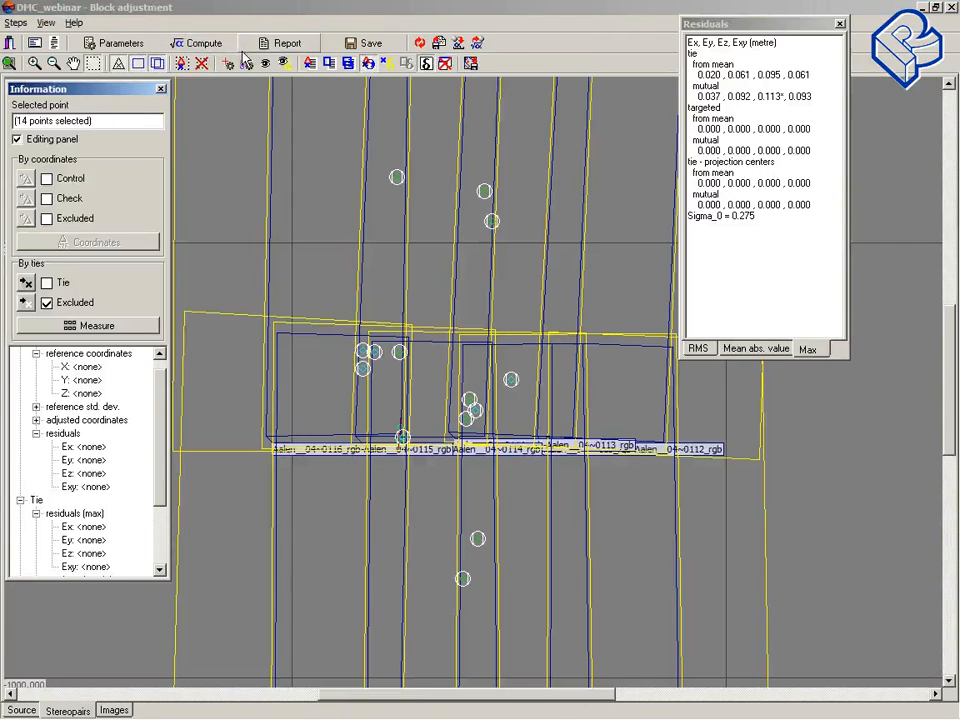
Step: Exclude tie point ~180 from the adjustment and recompute
{"action": "left_click", "coordinate": [400, 431]}
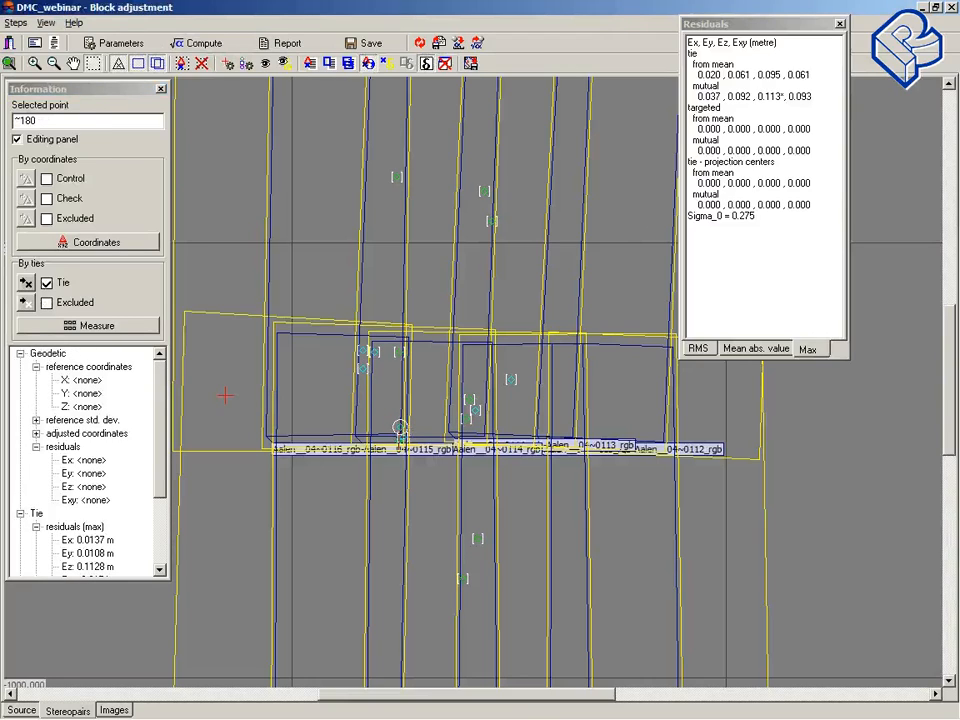
{"action": "left_click", "coordinate": [25, 303]}
{"action": "left_click", "coordinate": [181, 43]}
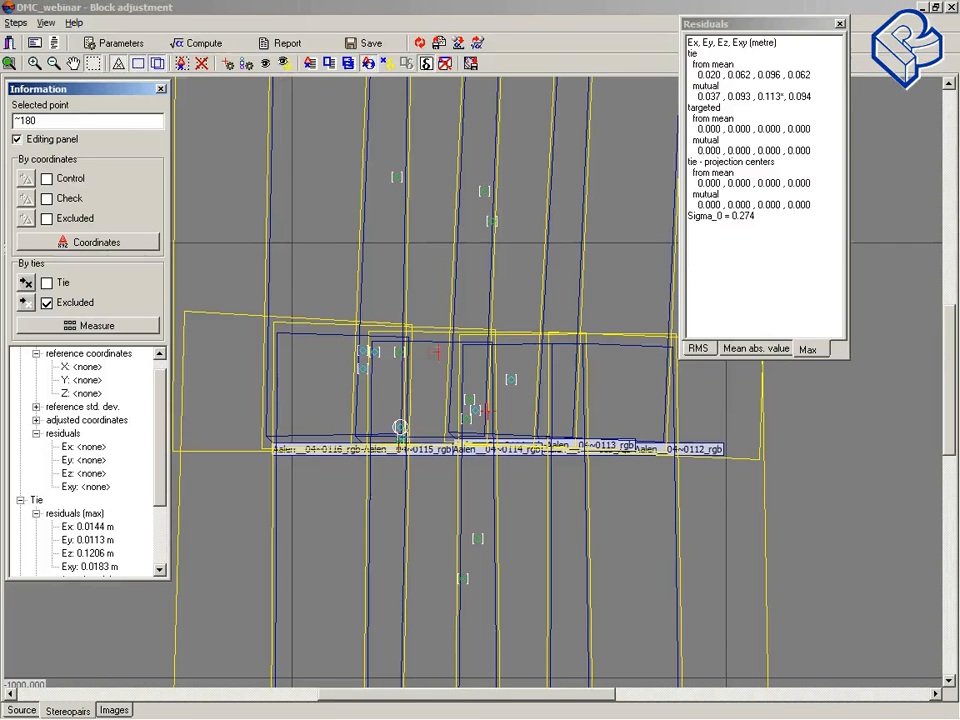
Step: Exclude tie point ~220 from the adjustment and recompute
{"action": "left_click", "coordinate": [402, 443]}
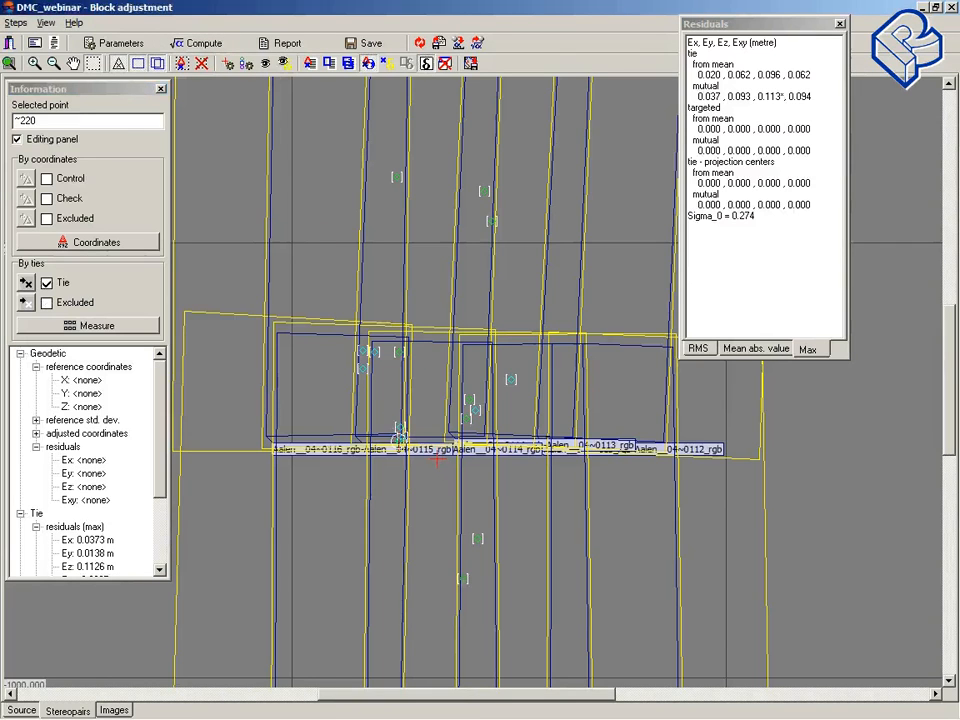
{"action": "scroll", "coordinate": [437, 459], "scroll_direction": "up", "scroll_amount": 1}
{"action": "scroll", "coordinate": [437, 459], "scroll_direction": "up", "scroll_amount": 1}
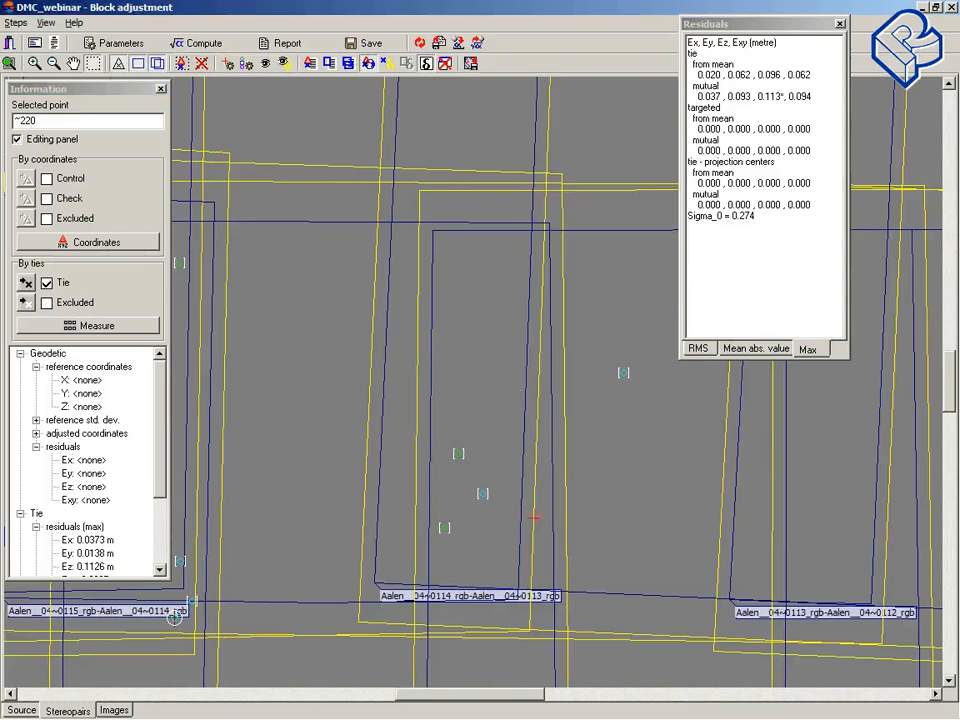
{"action": "mouse_move", "coordinate": [952, 399]}
{"action": "left_mouse_down"}
{"action": "mouse_move", "coordinate": [957, 476]}
{"action": "mouse_move", "coordinate": [957, 408]}
{"action": "left_mouse_up"}
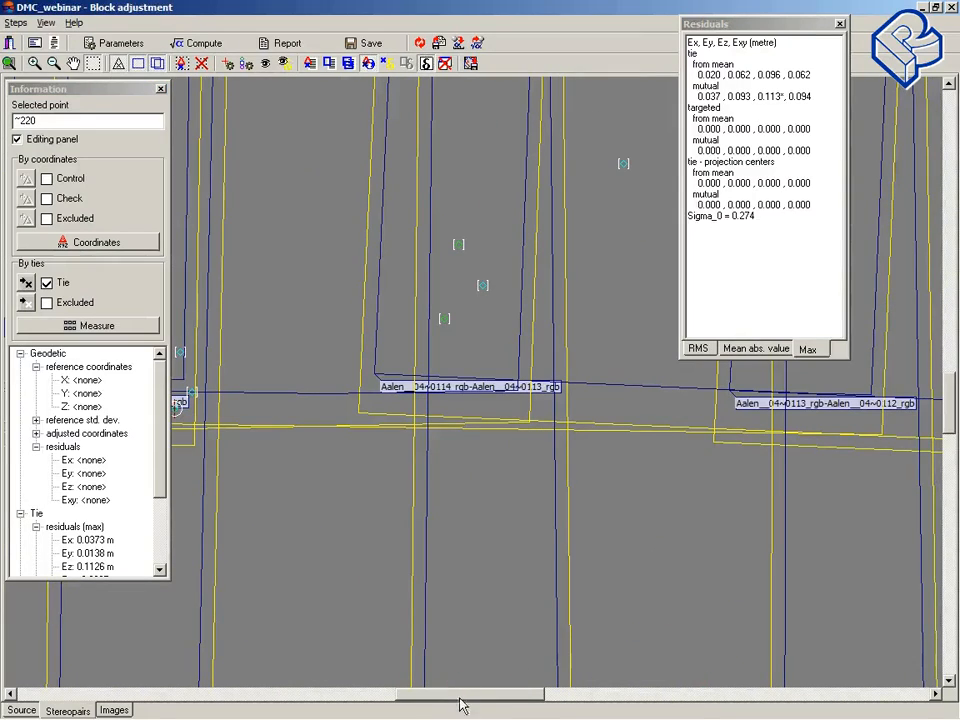
{"action": "left_click_drag", "start_coordinate": [461, 696], "coordinate": [437, 701]}
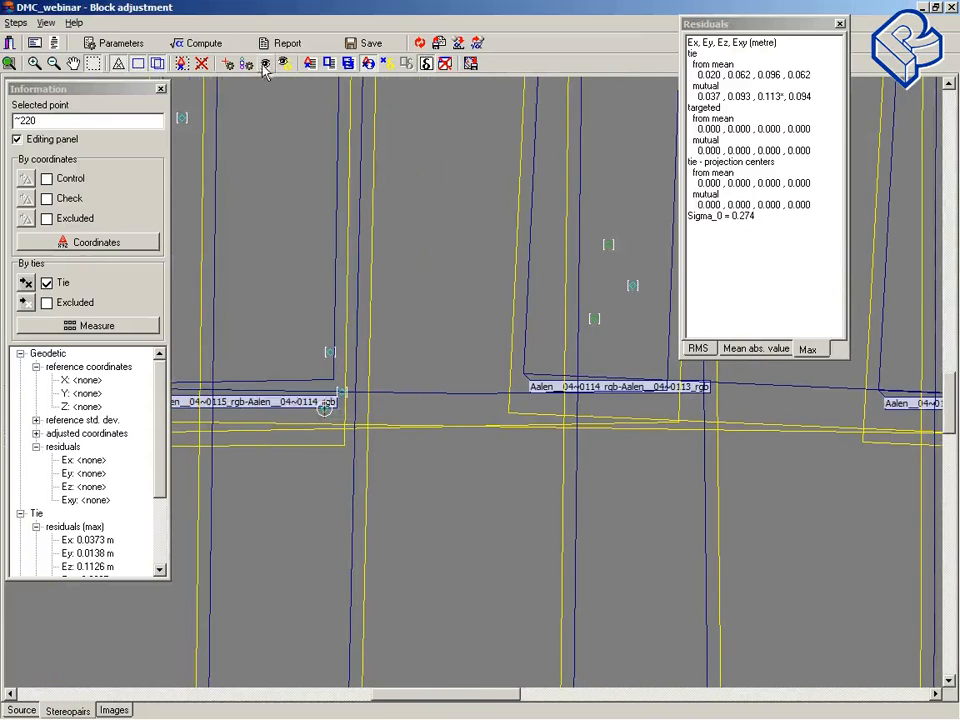
{"action": "left_click", "coordinate": [25, 302]}
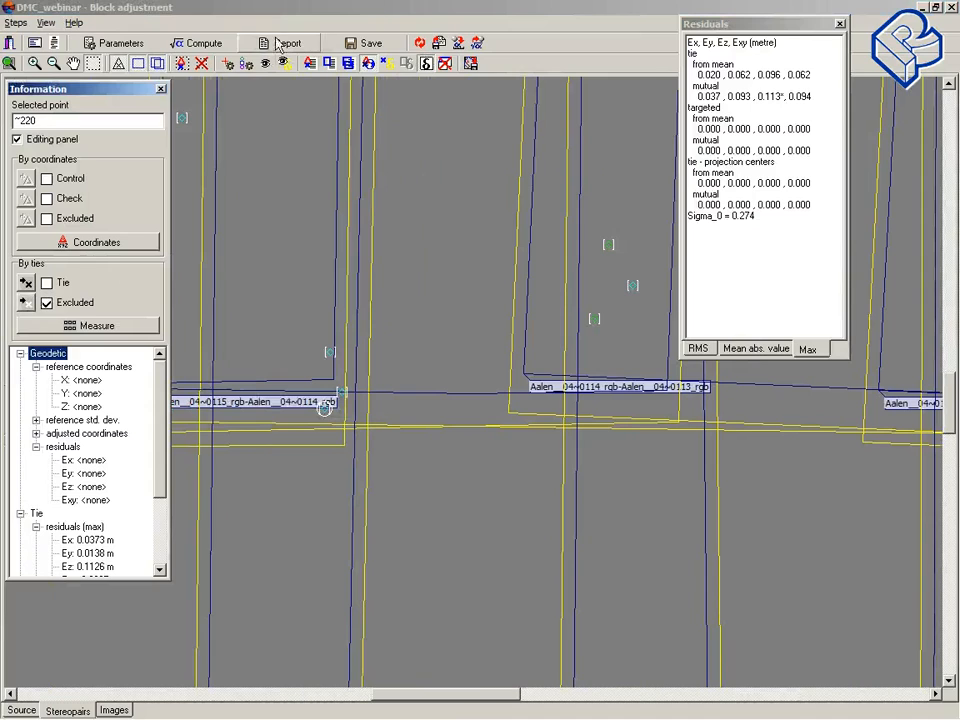
{"action": "left_click", "coordinate": [212, 43]}
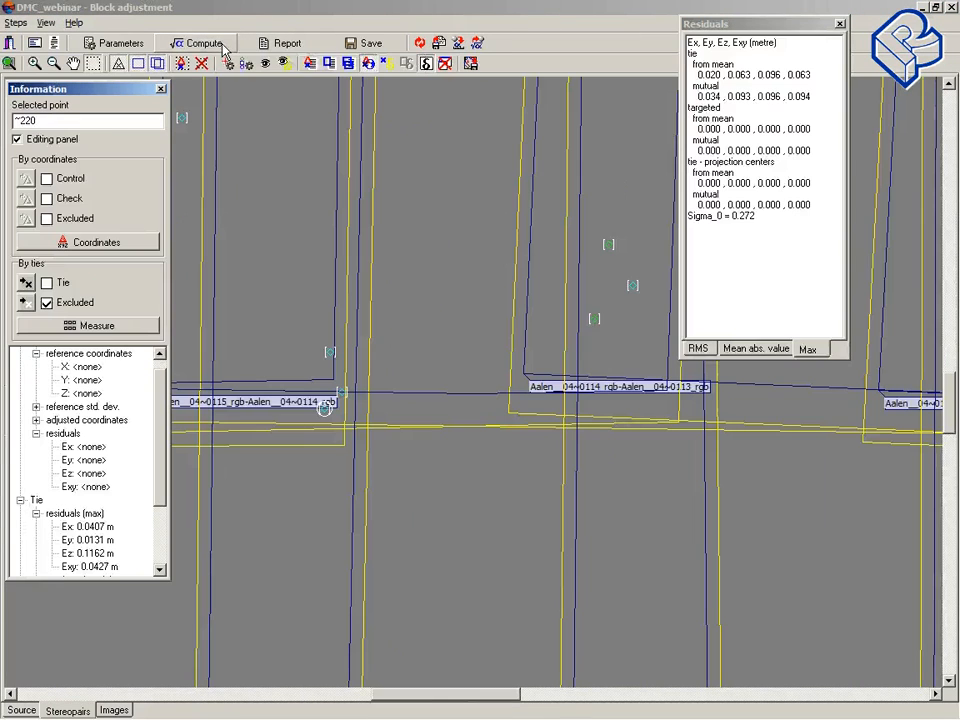
Step: Switch the point display back to showing all points
{"action": "left_click", "coordinate": [461, 321]}
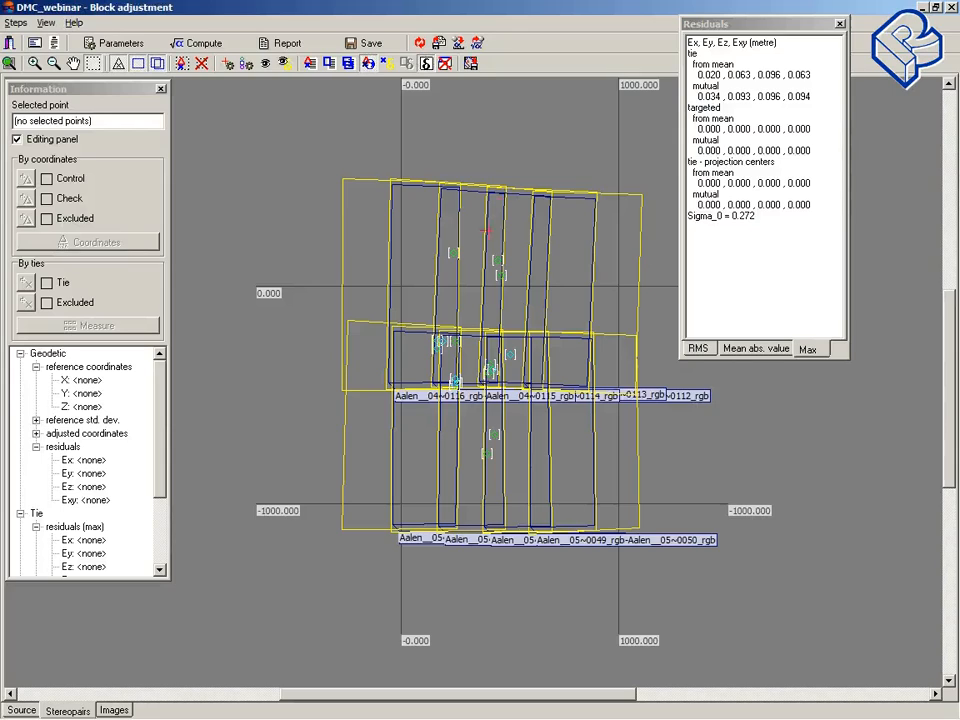
{"action": "left_click", "coordinate": [281, 64]}
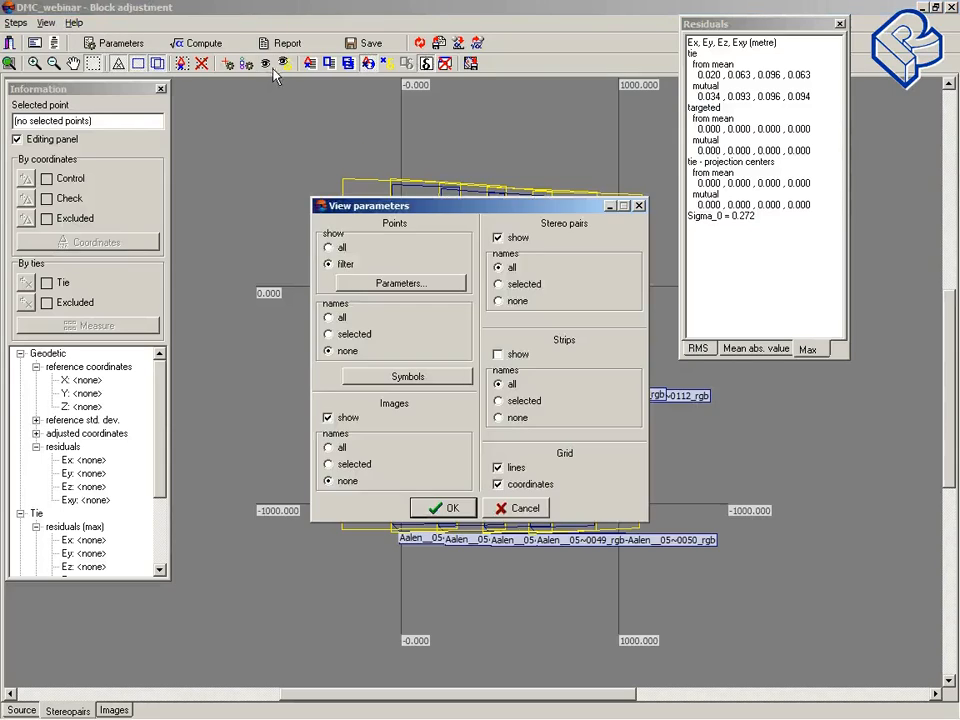
{"action": "left_click", "coordinate": [330, 248]}
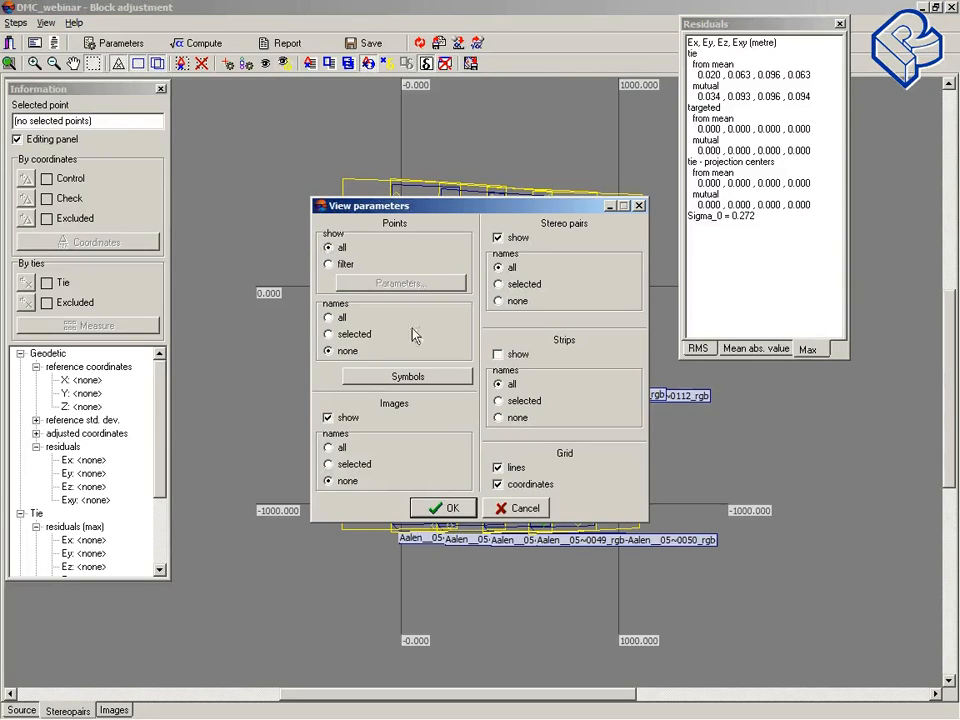
{"action": "left_click", "coordinate": [445, 508]}
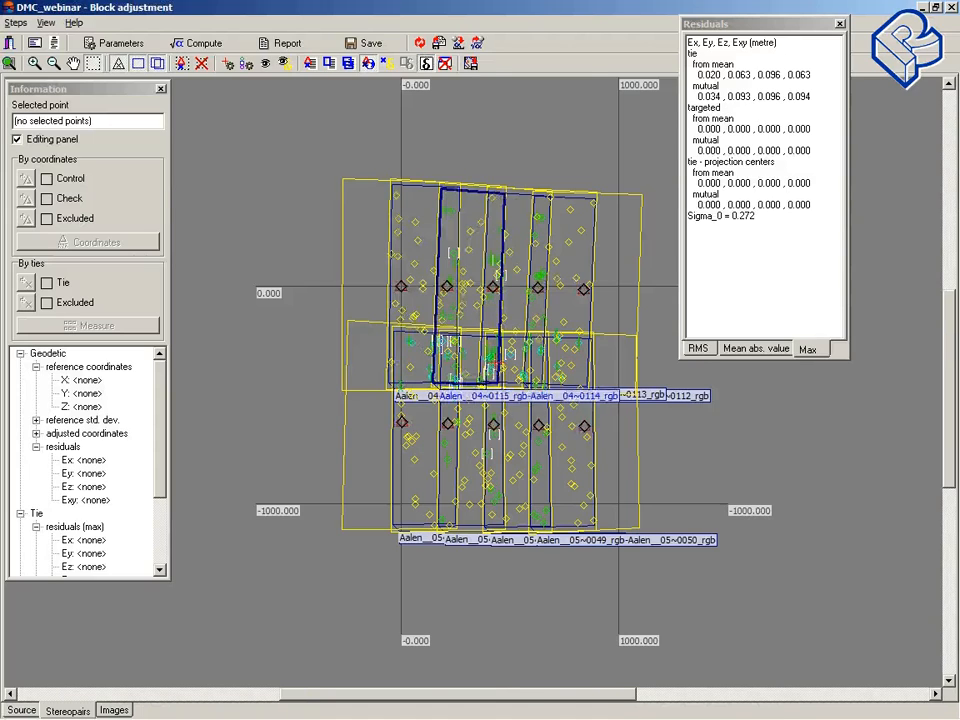
{"action": "scroll", "coordinate": [488, 368], "scroll_direction": "up", "scroll_amount": 1}
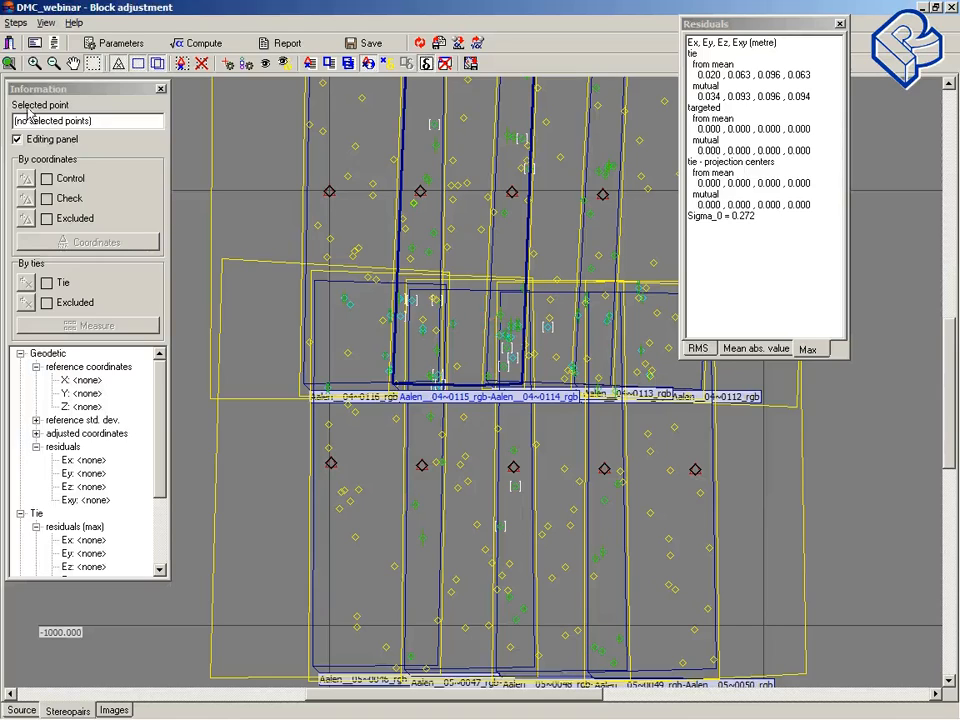
Step: Exit the block adjustment module, saving the project data
{"action": "left_click", "coordinate": [9, 44]}
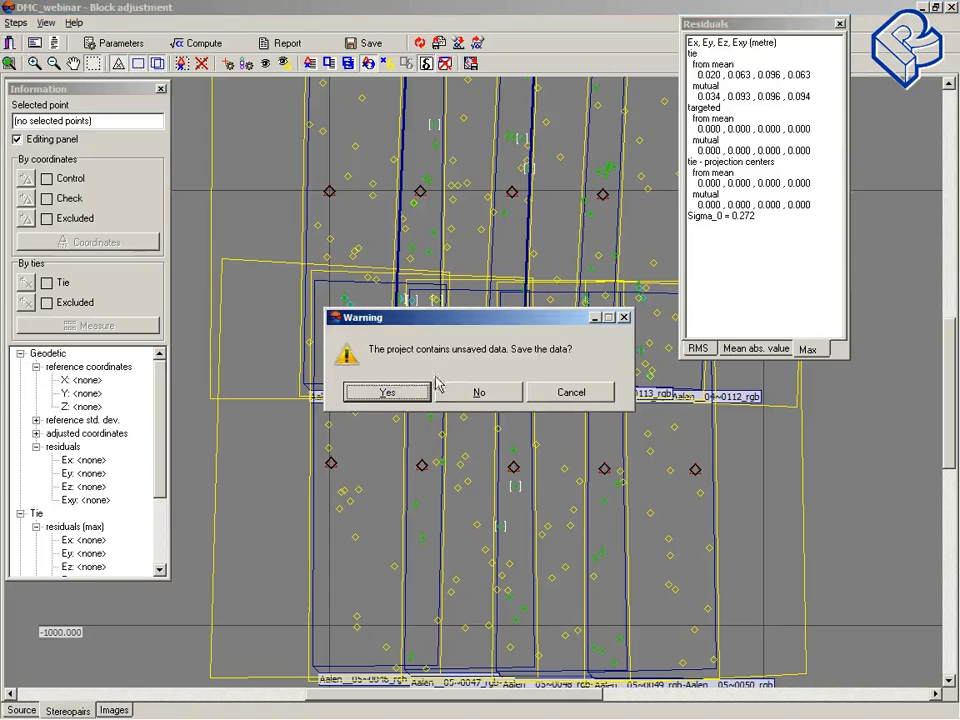
{"action": "left_click", "coordinate": [391, 393]}
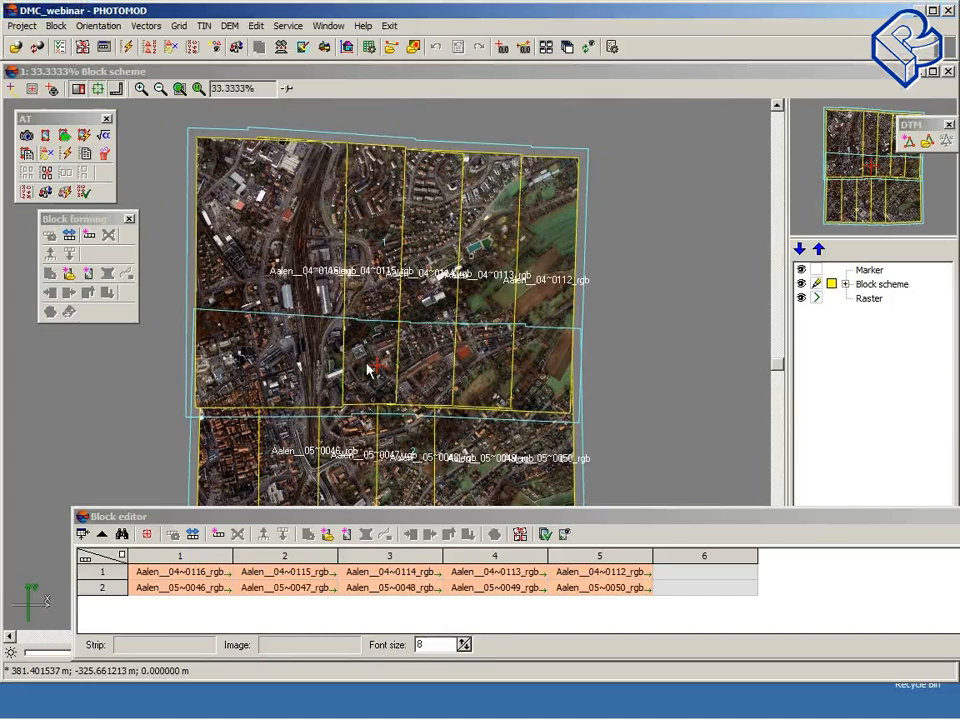
Step: Lay out the block by exterior orientation
{"action": "left_click_drag", "start_coordinate": [449, 519], "coordinate": [786, 534]}
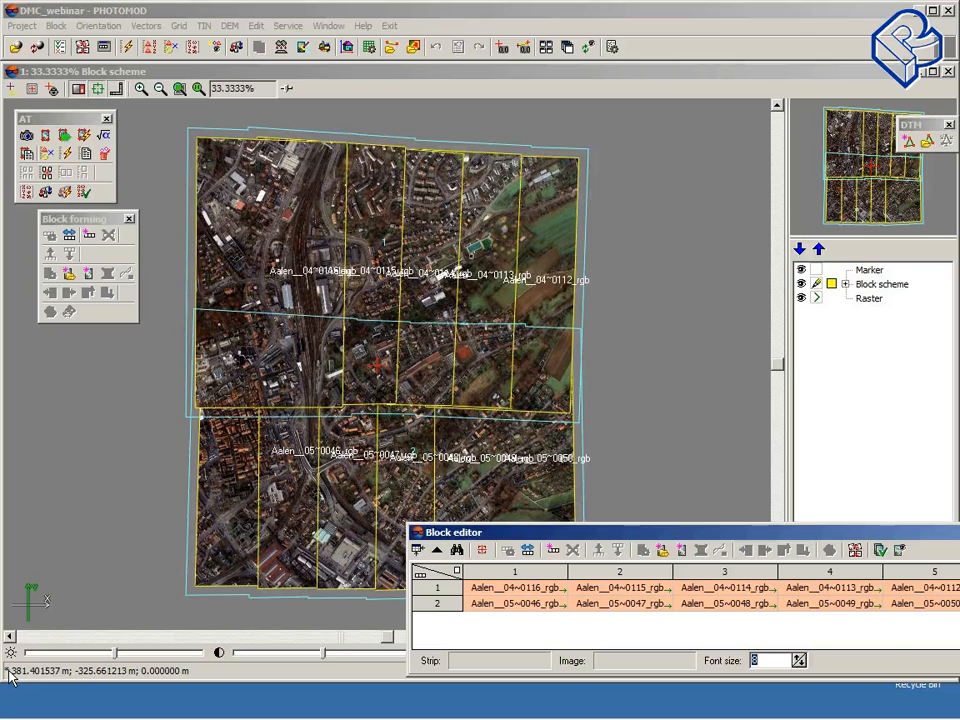
{"action": "left_click", "coordinate": [60, 46]}
{"action": "left_click_drag", "start_coordinate": [411, 282], "coordinate": [371, 180]}
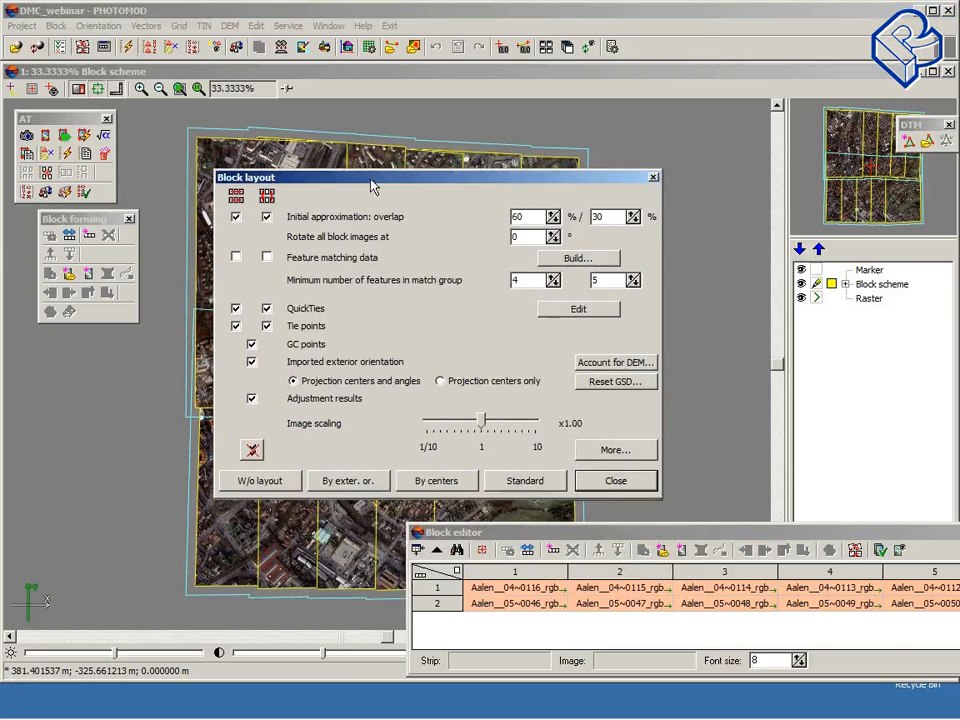
{"action": "left_click", "coordinate": [346, 479]}
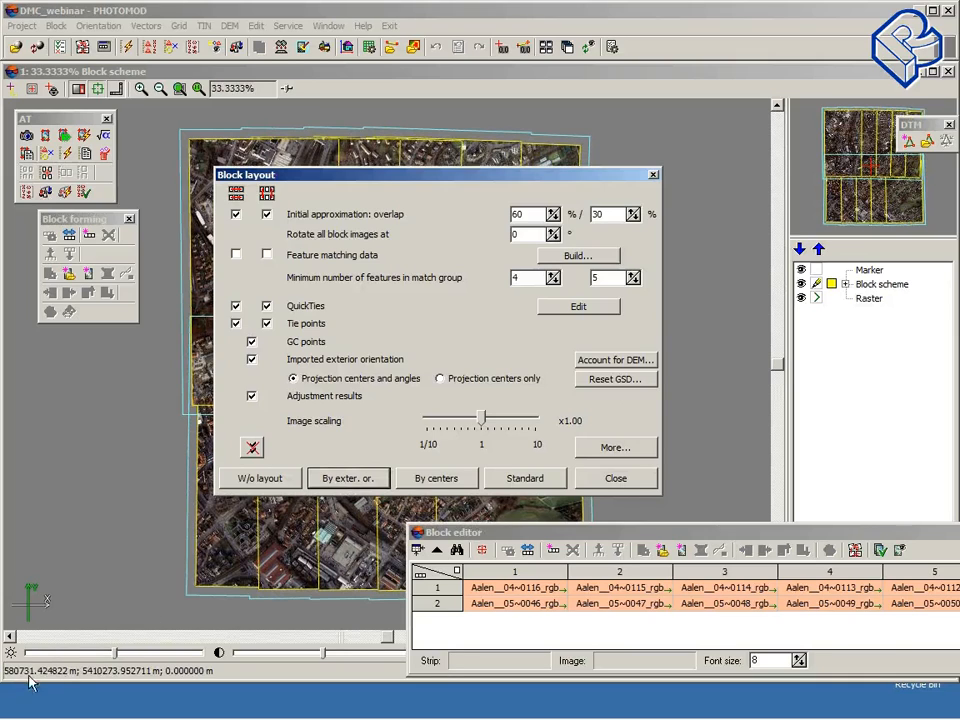
{"action": "left_click", "coordinate": [615, 479]}
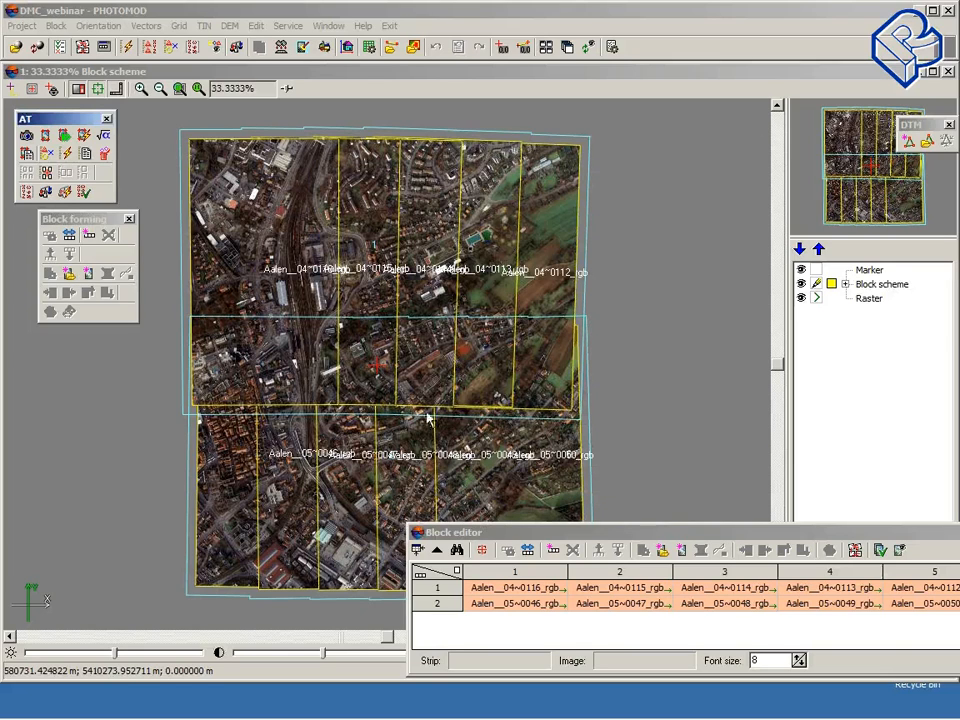
Step: Open the GCP list, start importing GCPs.csv, and set the import to start from line 2
{"action": "left_click", "coordinate": [150, 51]}
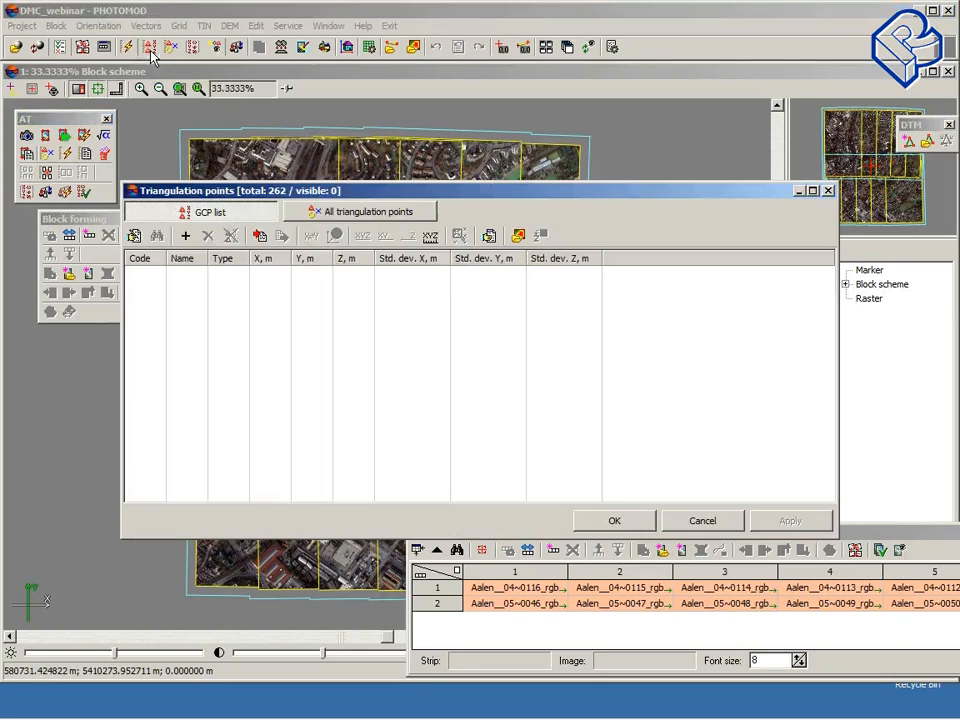
{"action": "left_click", "coordinate": [259, 236]}
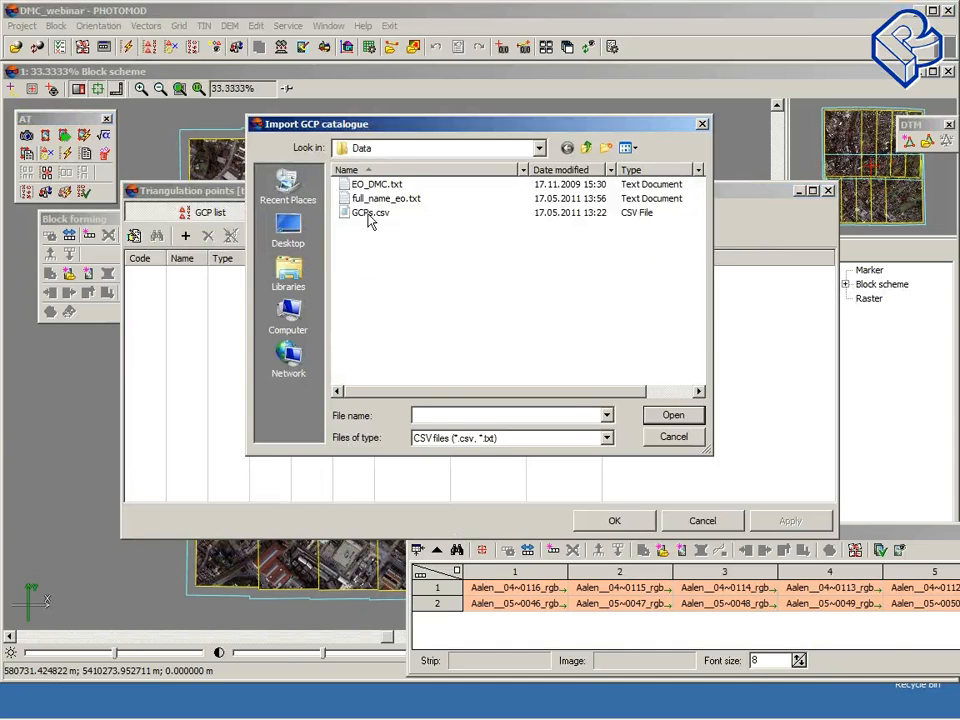
{"action": "double_click", "coordinate": [370, 215]}
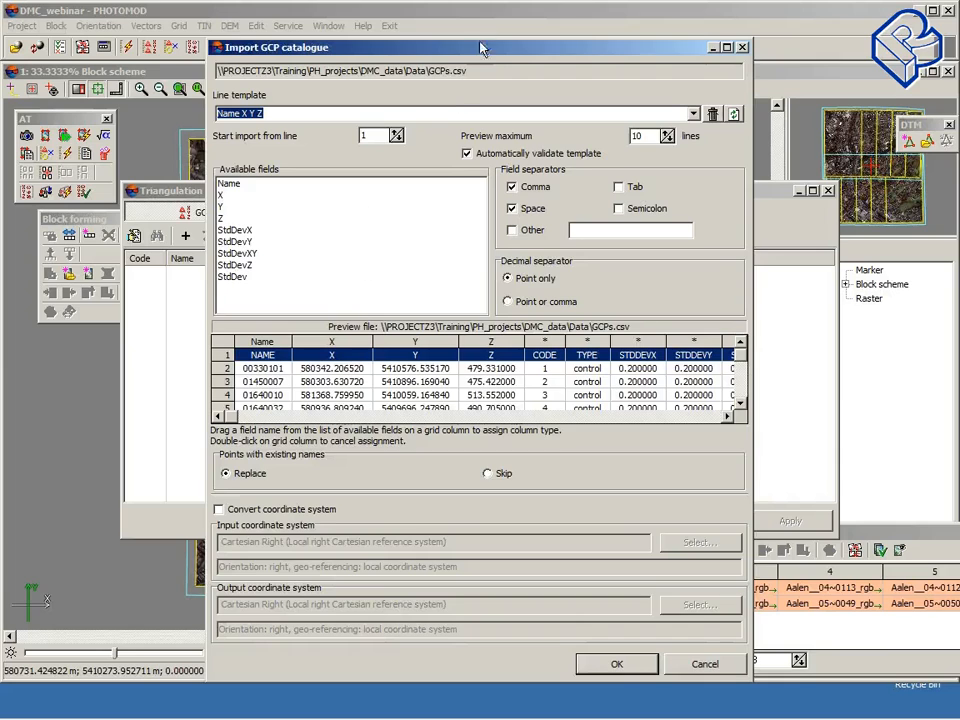
{"action": "double_click", "coordinate": [410, 47]}
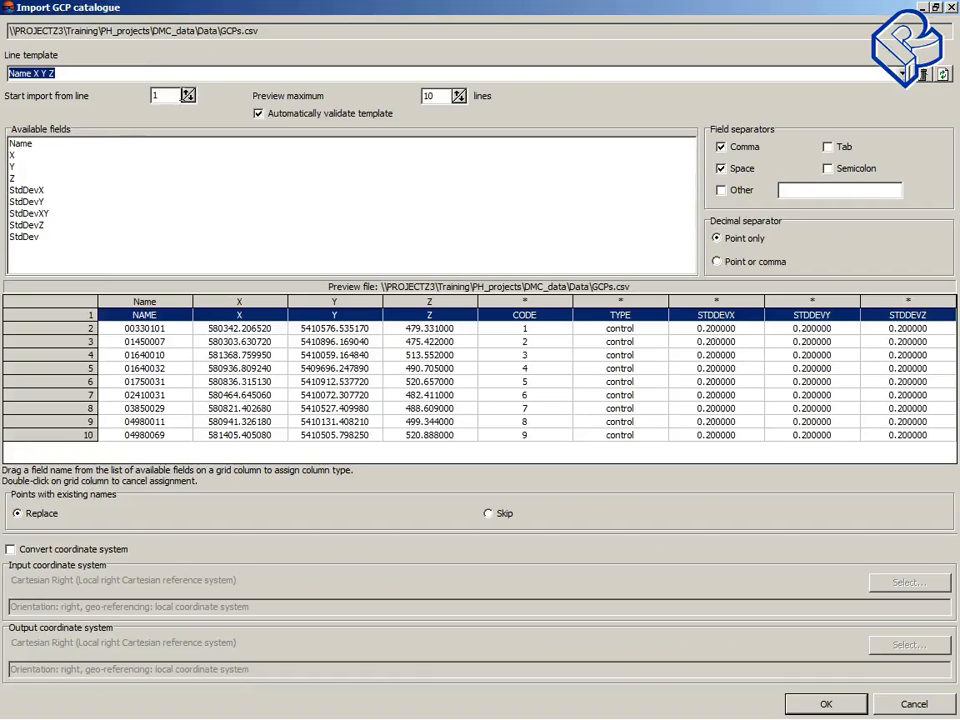
{"action": "left_click", "coordinate": [187, 92]}
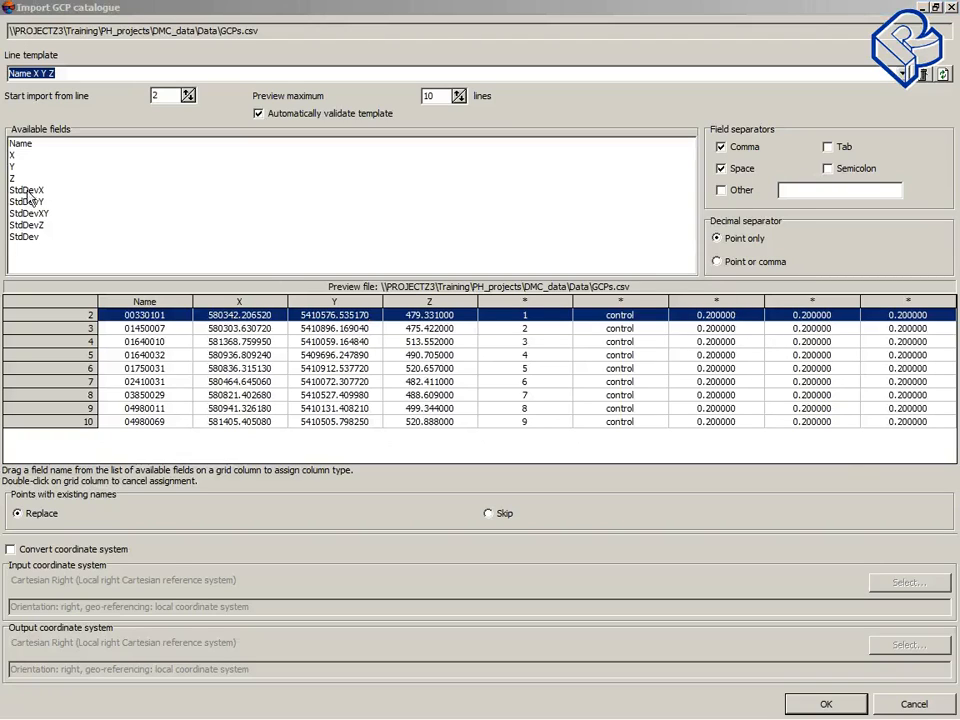
Step: Assign the StdDevX, StdDevY and StdDevZ columns and import the ground control points into the GCP list
{"action": "left_click_drag", "start_coordinate": [26, 189], "coordinate": [707, 305]}
{"action": "left_click_drag", "start_coordinate": [22, 203], "coordinate": [811, 315]}
{"action": "left_click_drag", "start_coordinate": [26, 225], "coordinate": [908, 315]}
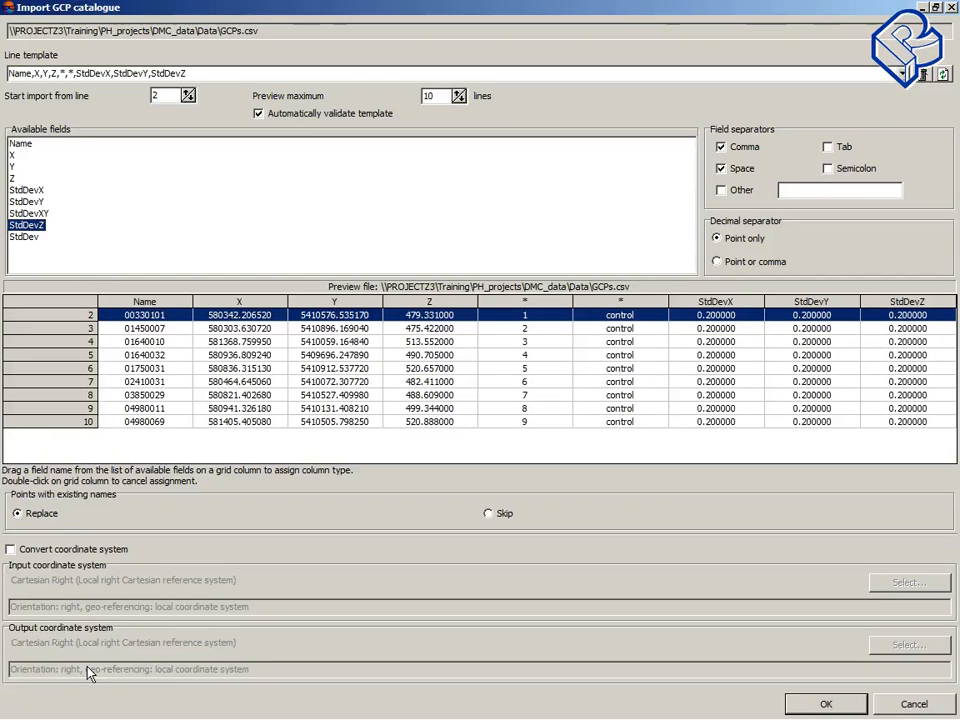
{"action": "left_click", "coordinate": [818, 704]}
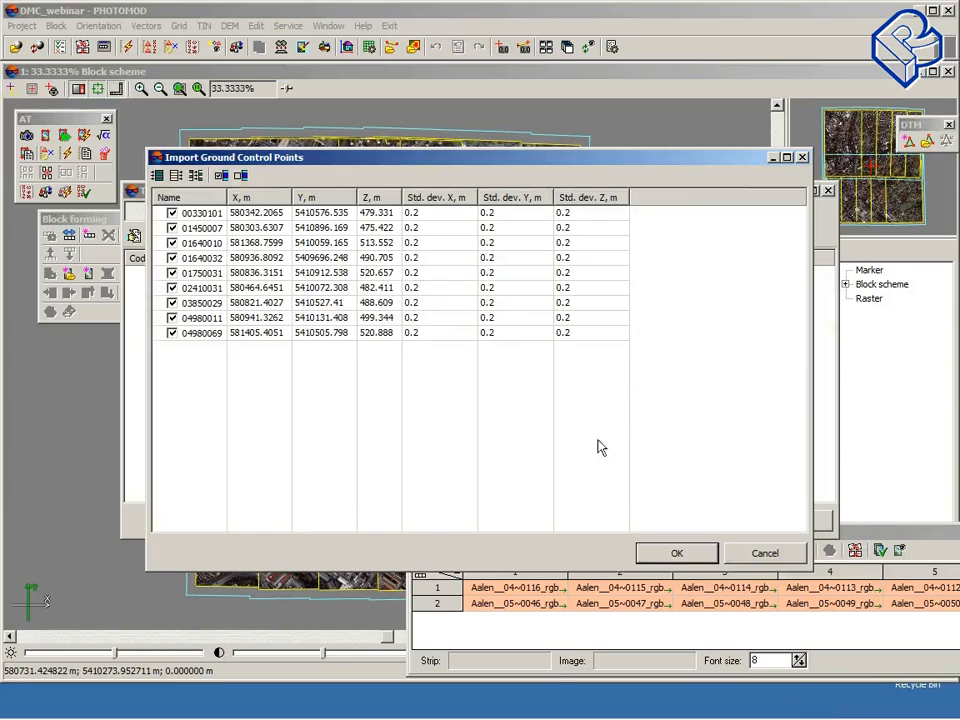
{"action": "left_click", "coordinate": [676, 553]}
{"action": "left_click", "coordinate": [420, 452]}
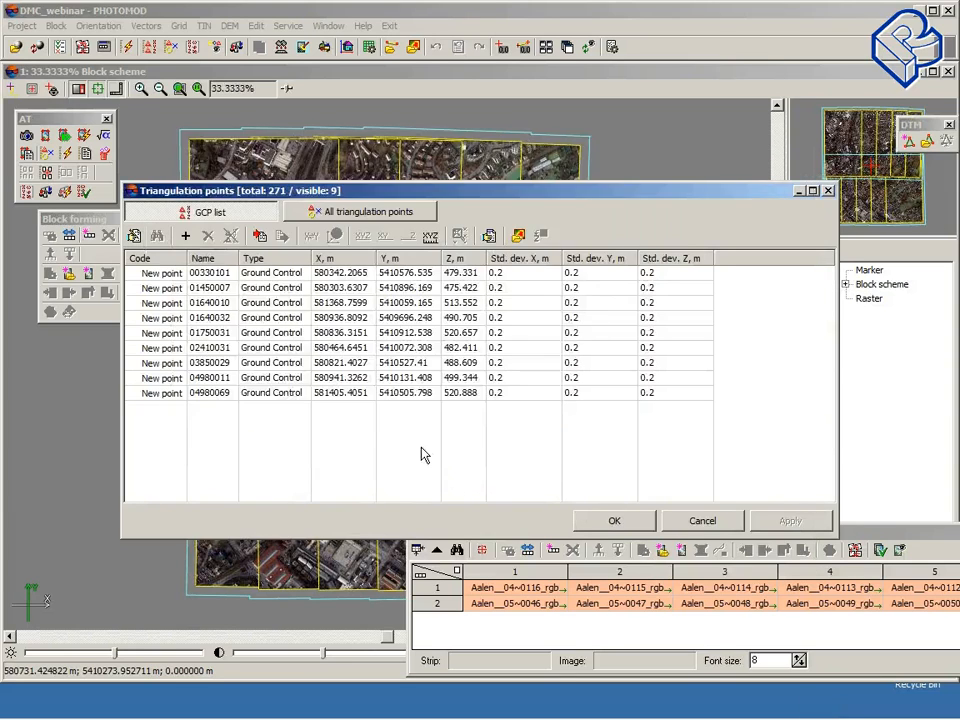
{"action": "left_click_drag", "start_coordinate": [567, 200], "coordinate": [509, 85]}
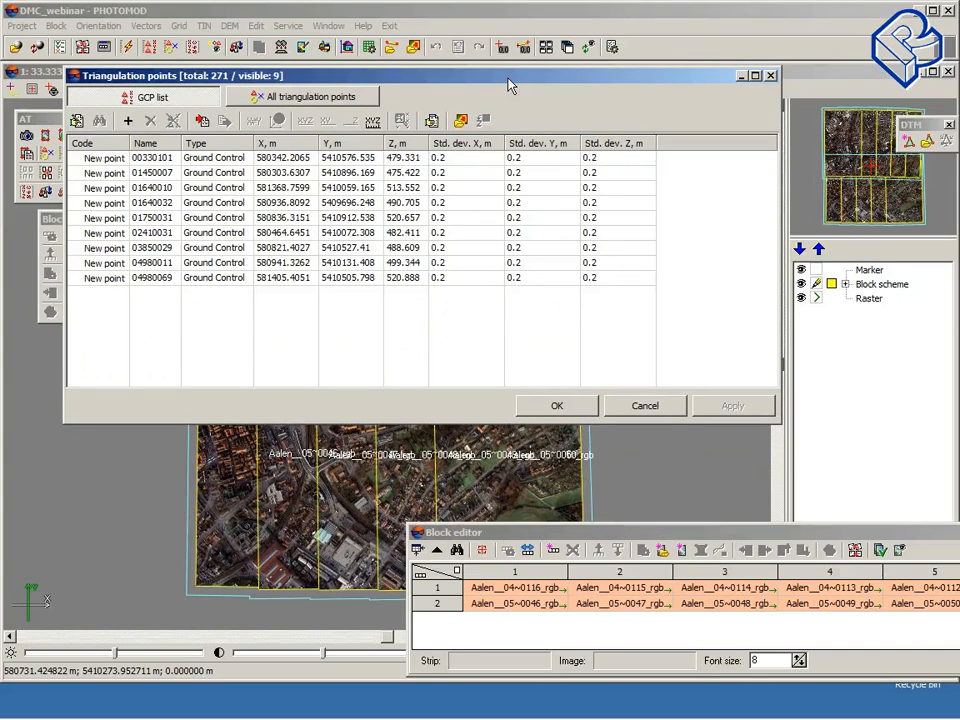
Step: Measure ground control point 00330101 on images Aalen__04~0116_rgb and Aalen__04~0115_rgb and confirm the point
{"action": "double_click", "coordinate": [216, 160]}
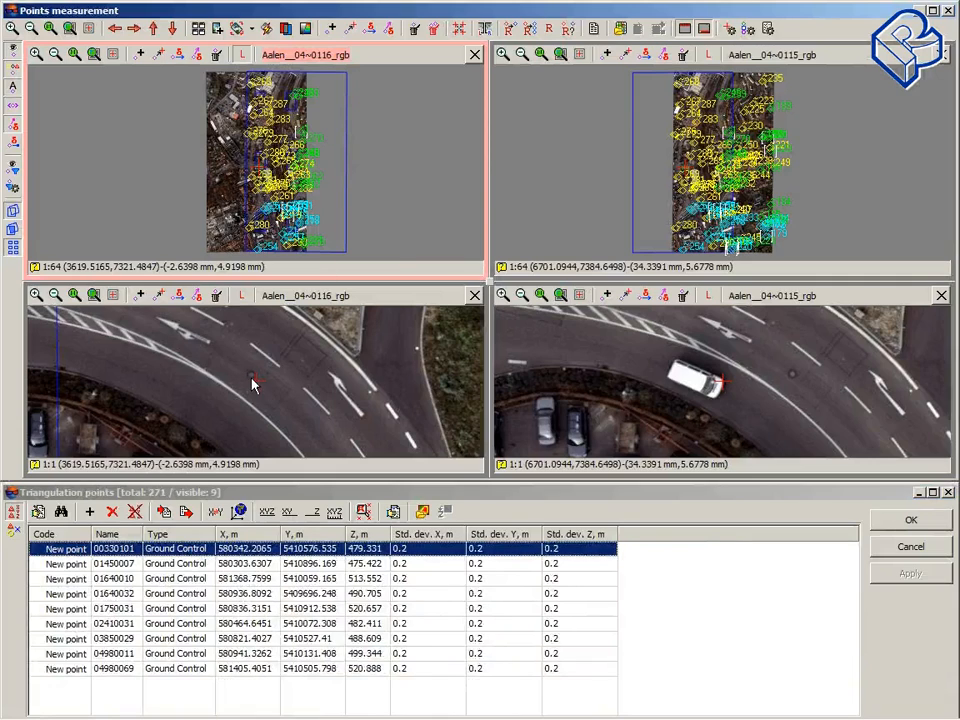
{"action": "left_click", "coordinate": [252, 379]}
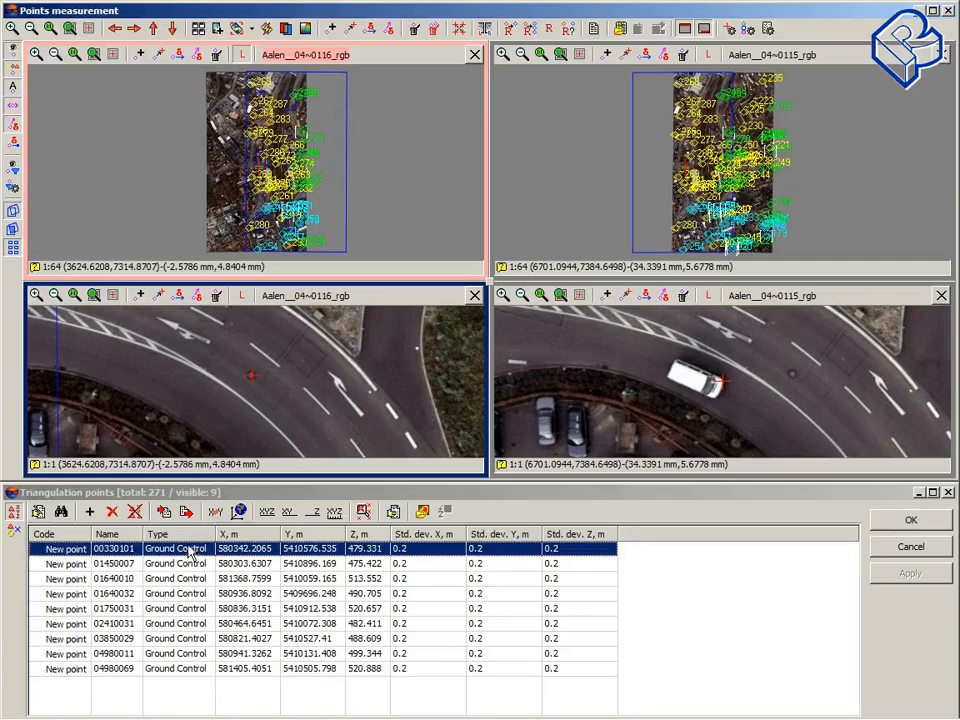
{"action": "left_click", "coordinate": [157, 299]}
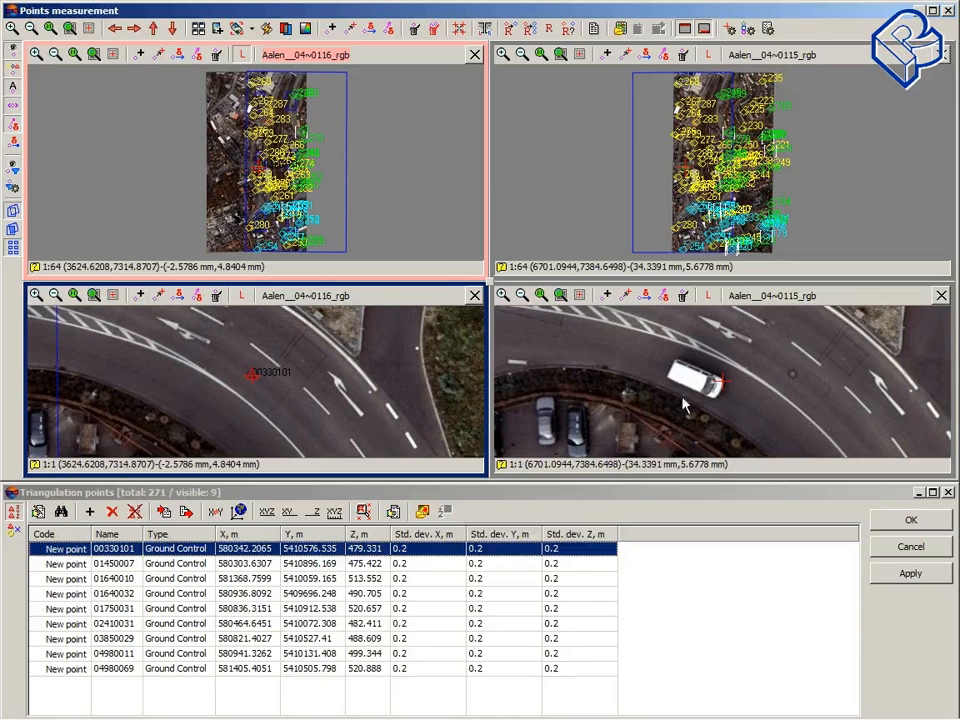
{"action": "left_click", "coordinate": [793, 378]}
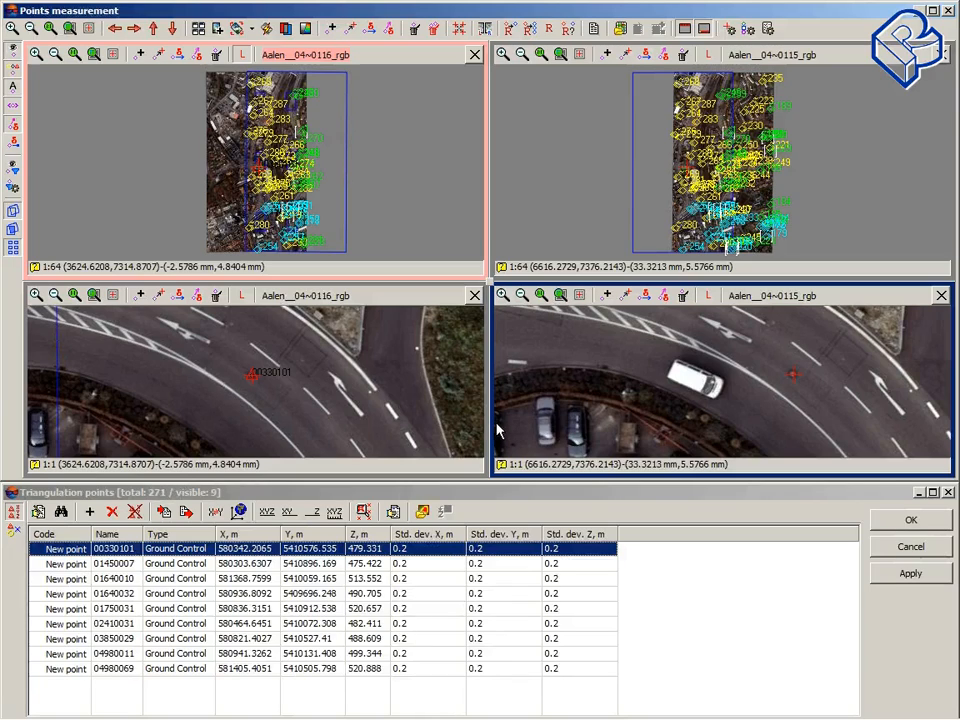
{"action": "key", "text": "Insert"}
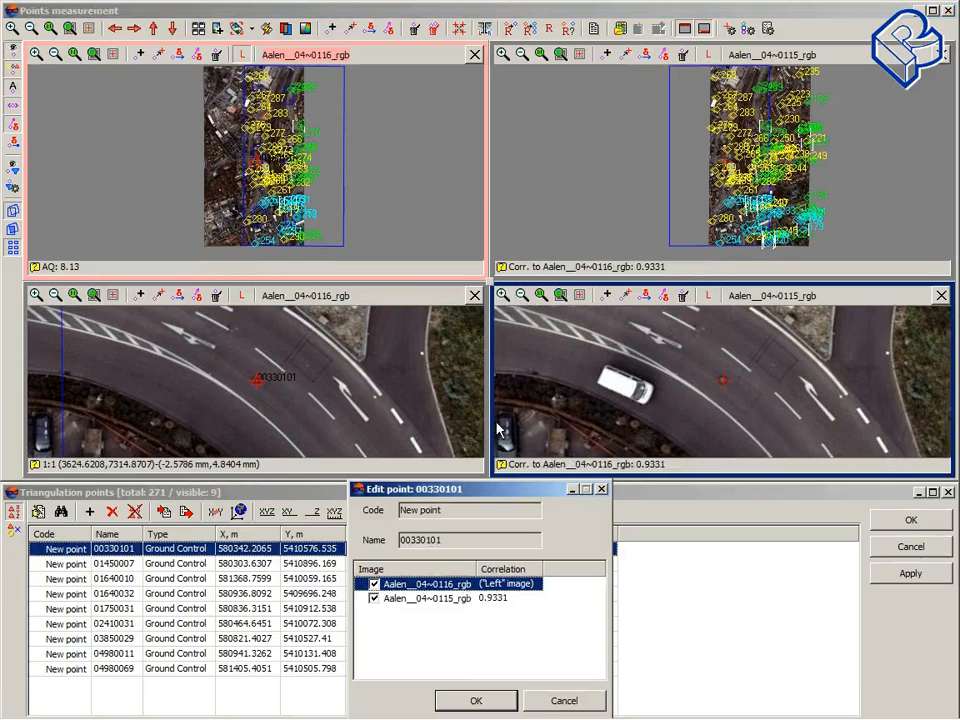
{"action": "left_click_drag", "start_coordinate": [493, 490], "coordinate": [485, 370]}
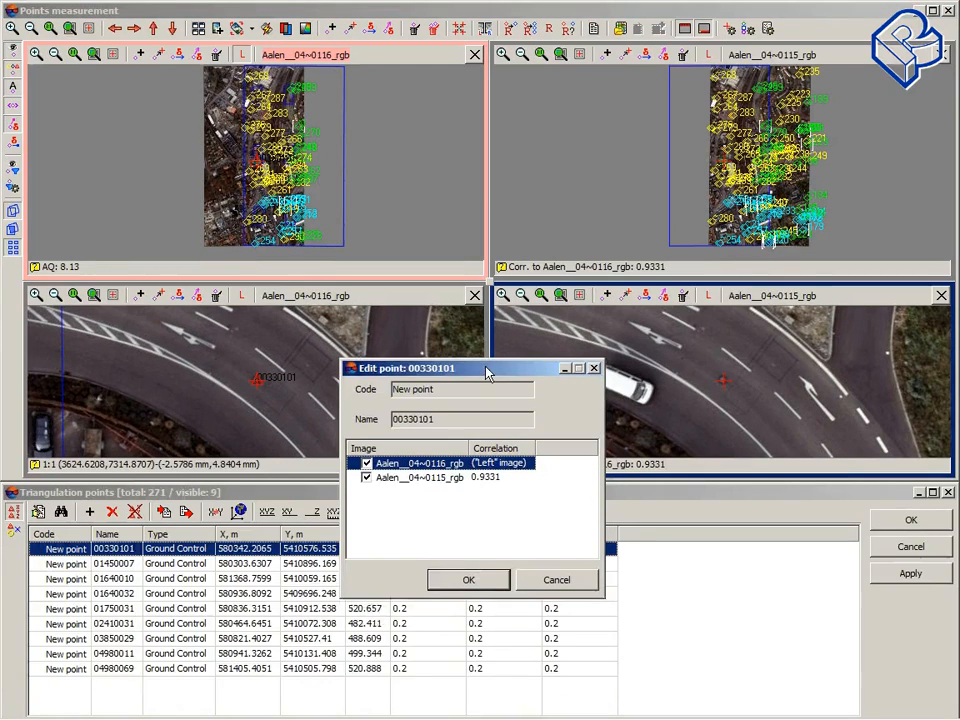
{"action": "left_click", "coordinate": [467, 580]}
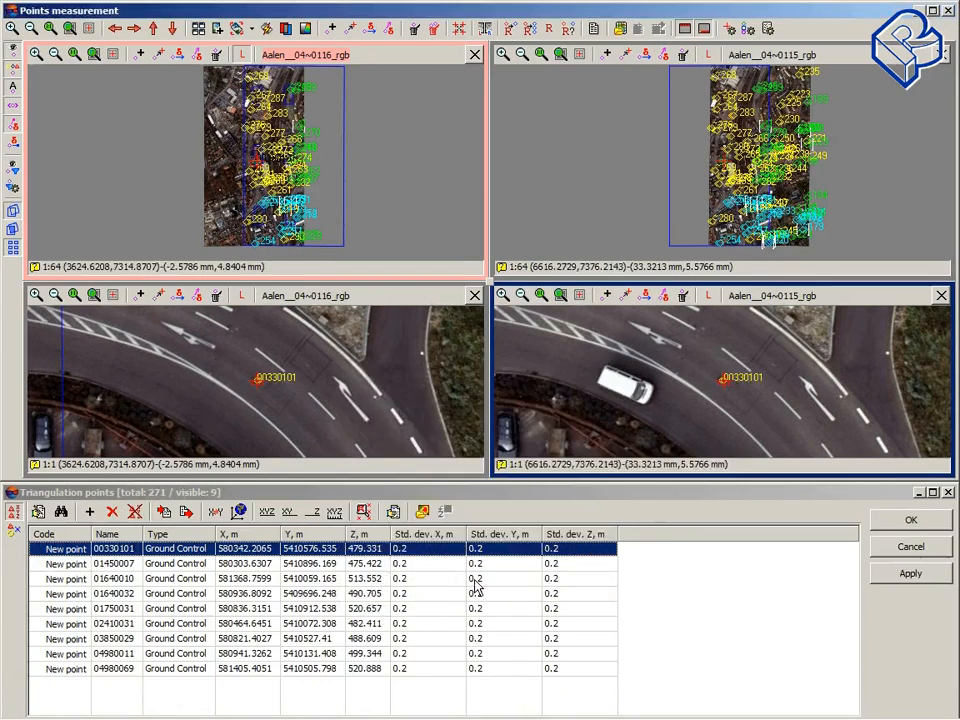
Step: Measure ground control point 01450007 beside the parked car on both Aalen__04~0116_rgb and Aalen__04~0115_rgb and confirm it
{"action": "left_click", "coordinate": [120, 564]}
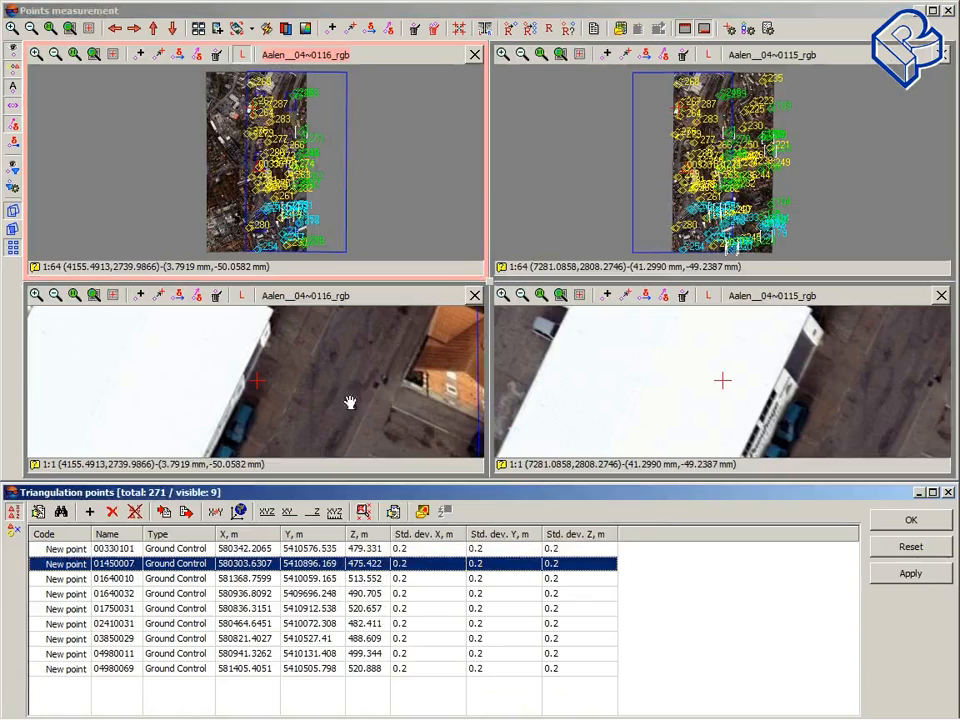
{"action": "left_click_drag", "start_coordinate": [350, 403], "coordinate": [364, 345]}
{"action": "left_click_drag", "start_coordinate": [334, 399], "coordinate": [334, 345]}
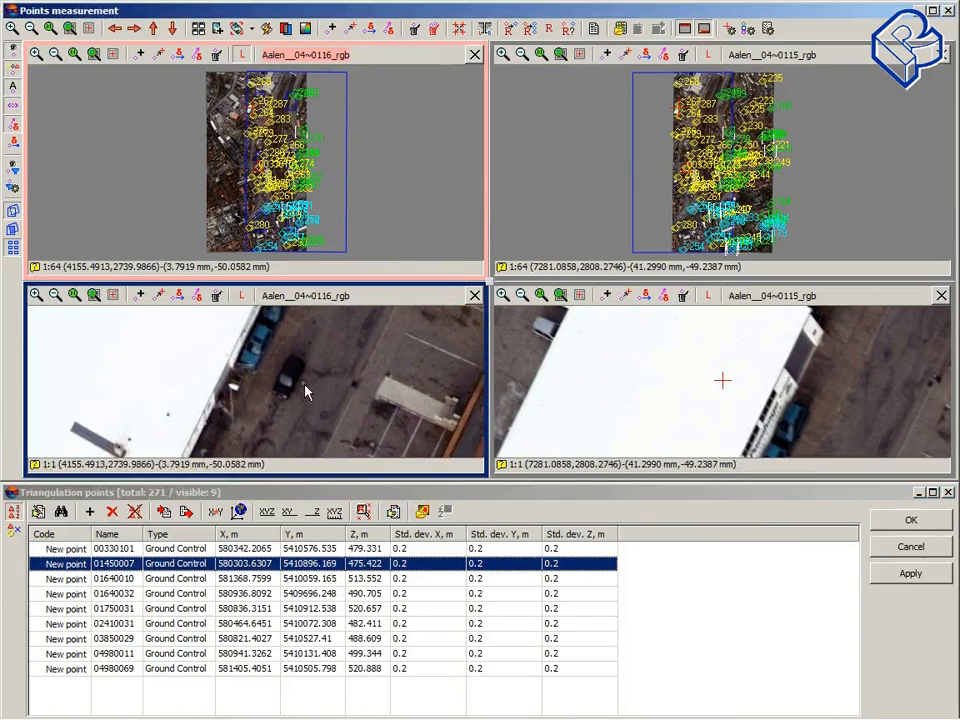
{"action": "left_click", "coordinate": [305, 386]}
{"action": "key", "text": "Left"}
{"action": "key", "text": "Left"}
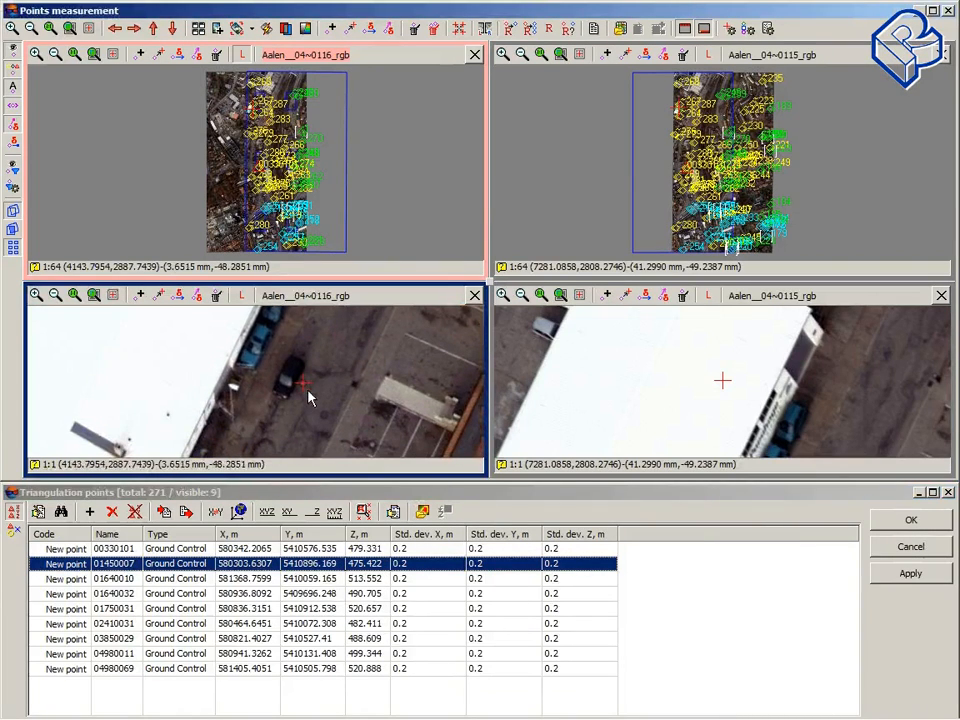
{"action": "key", "text": "Right"}
{"action": "key", "text": "Insert"}
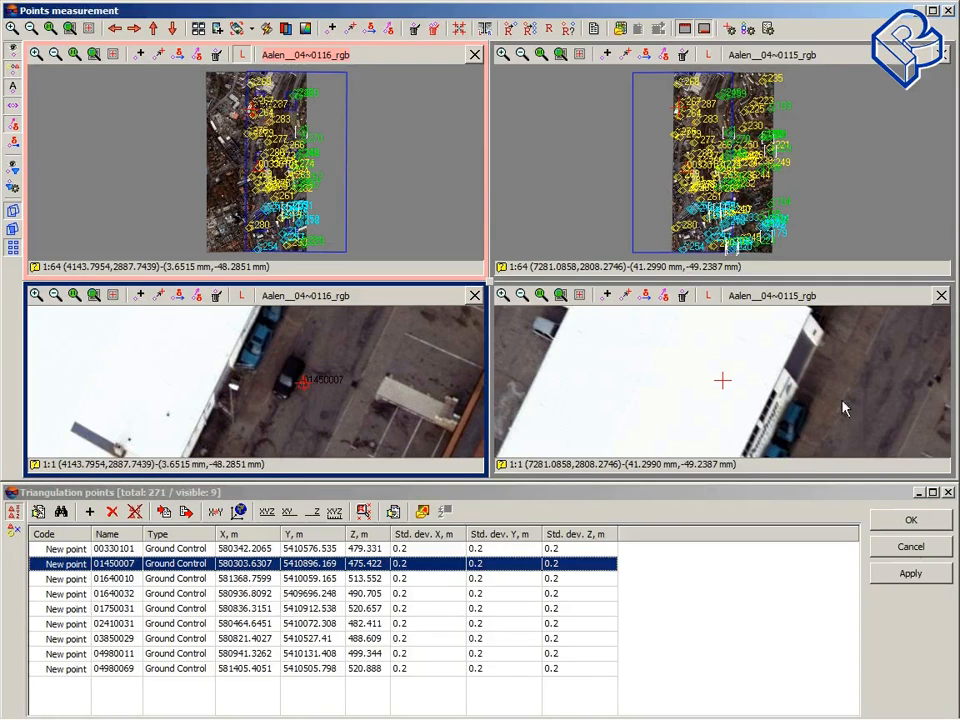
{"action": "left_click", "coordinate": [805, 420]}
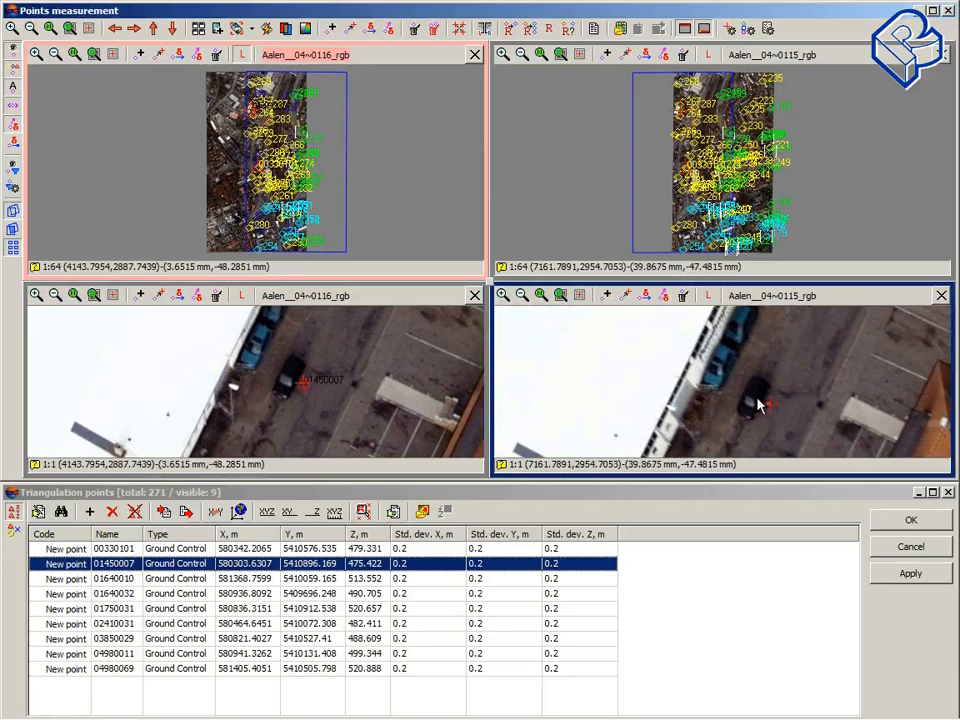
{"action": "key", "text": "Insert"}
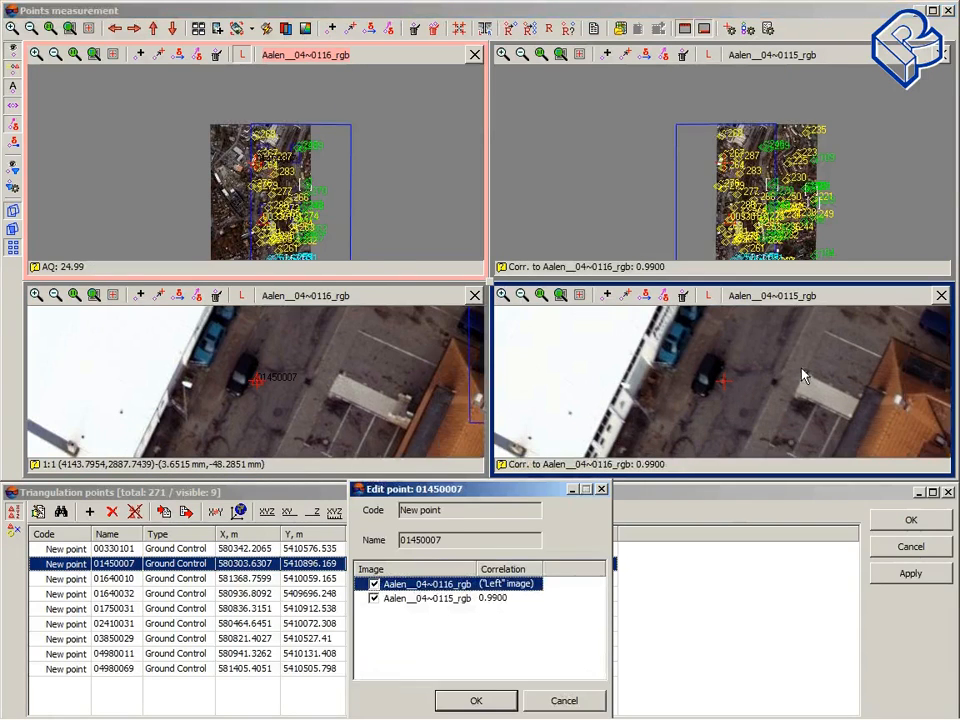
{"action": "left_click", "coordinate": [478, 701]}
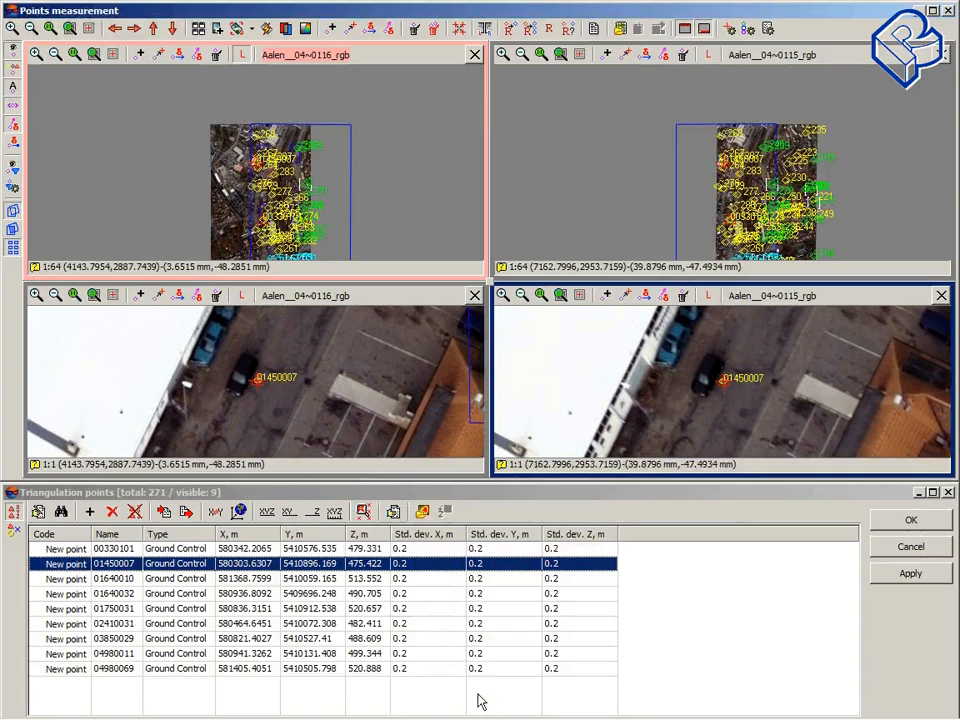
Step: Measure ground control point 01640032 on images Aalen__05~0048_rgb and Aalen__05~0049_rgb and confirm it
{"action": "left_click", "coordinate": [236, 580]}
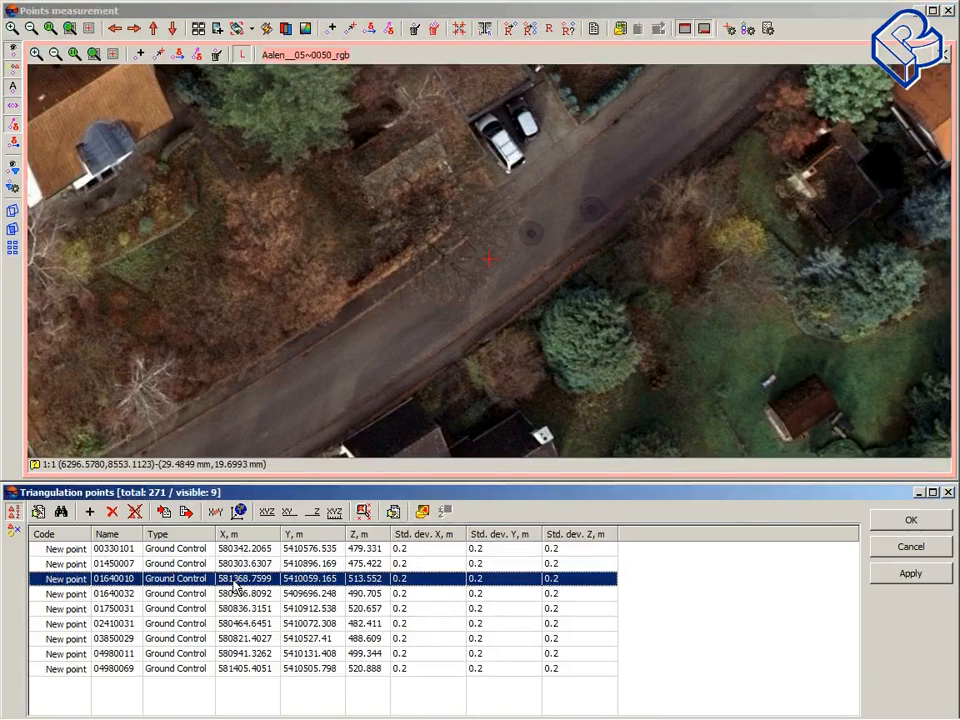
{"action": "left_click", "coordinate": [239, 594]}
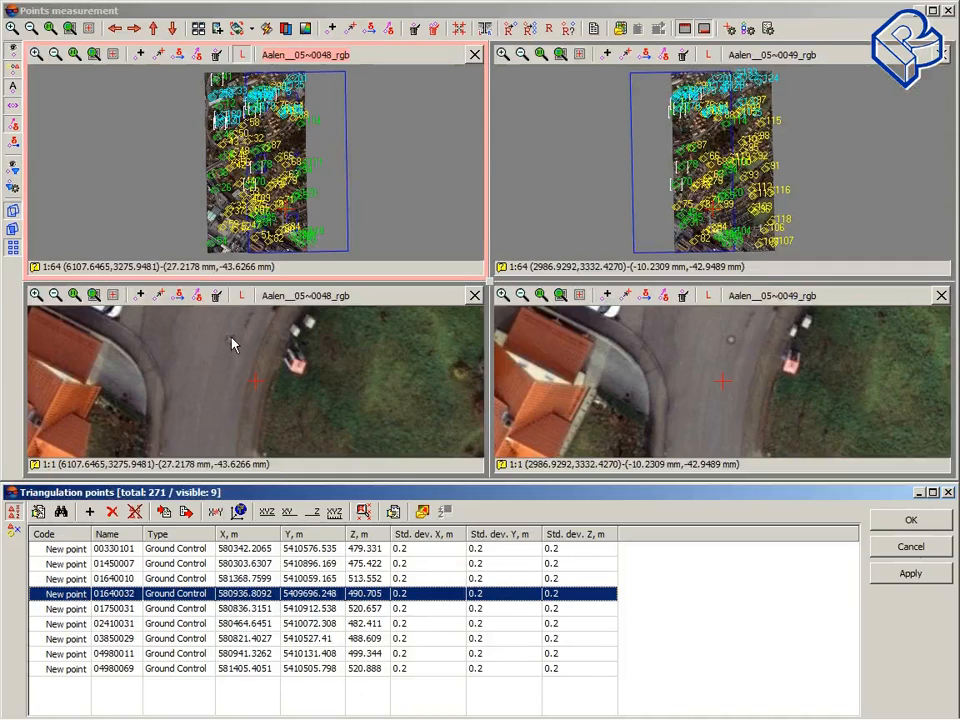
{"action": "left_click", "coordinate": [229, 341]}
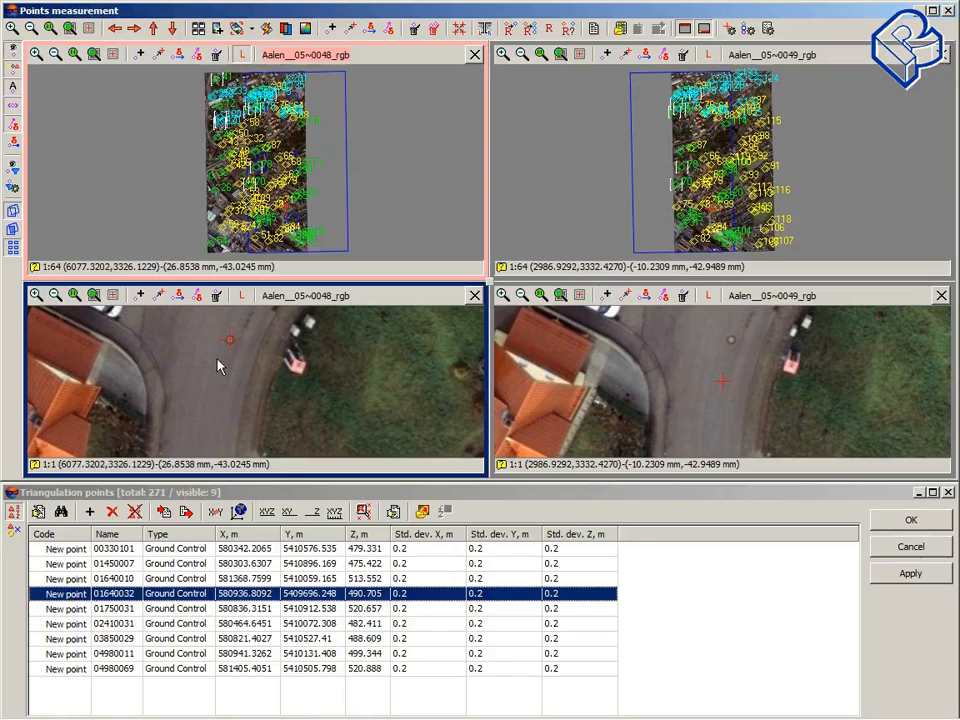
{"action": "key", "text": "Insert"}
{"action": "key", "text": "Insert"}
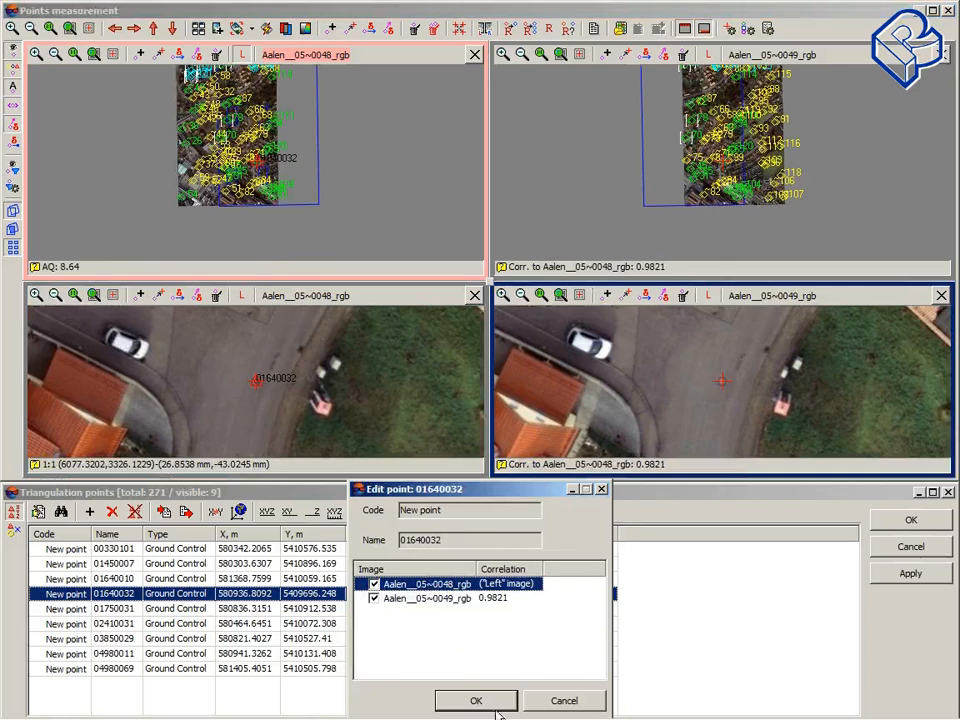
{"action": "left_click", "coordinate": [498, 701]}
Step: Measure ground control point 01750031 on images Aalen__04~0114_rgb and Aalen__04~0113_rgb and confirm it
{"action": "left_click", "coordinate": [193, 608]}
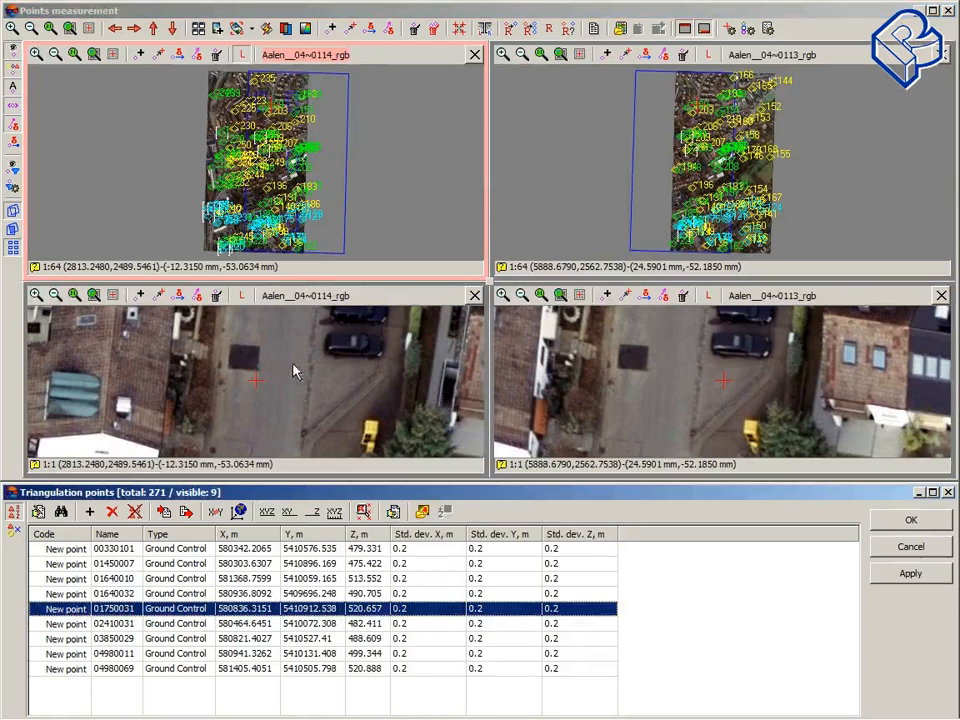
{"action": "left_click", "coordinate": [297, 411]}
{"action": "mouse_move", "coordinate": [297, 411]}
{"action": "left_mouse_down"}
{"action": "mouse_move", "coordinate": [304, 364]}
{"action": "mouse_move", "coordinate": [303, 428]}
{"action": "left_mouse_up"}
{"action": "left_click_drag", "start_coordinate": [300, 352], "coordinate": [283, 416]}
{"action": "left_click", "coordinate": [276, 347]}
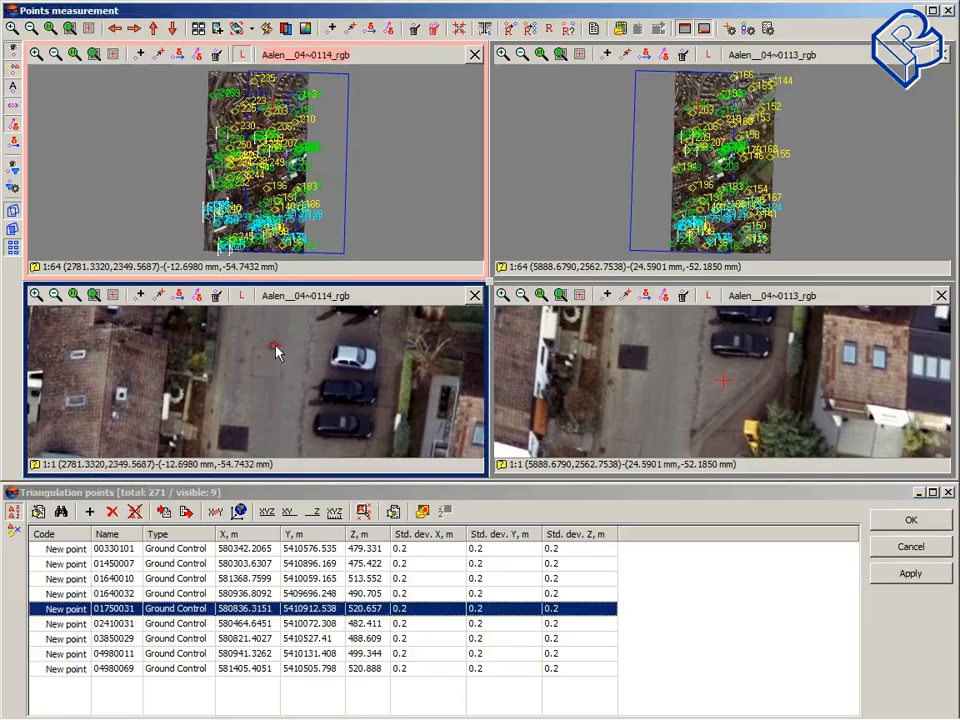
{"action": "key", "text": "Right"}
{"action": "key", "text": "Up"}
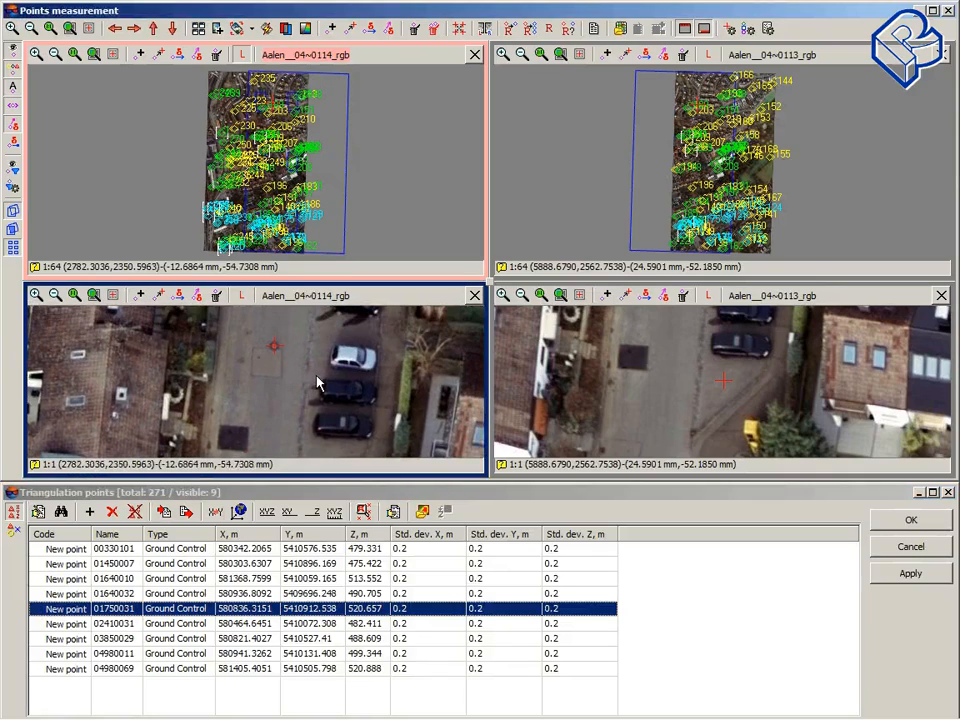
{"action": "left_click", "coordinate": [692, 360]}
{"action": "left_click_drag", "start_coordinate": [692, 360], "coordinate": [673, 431], "text": "alt"}
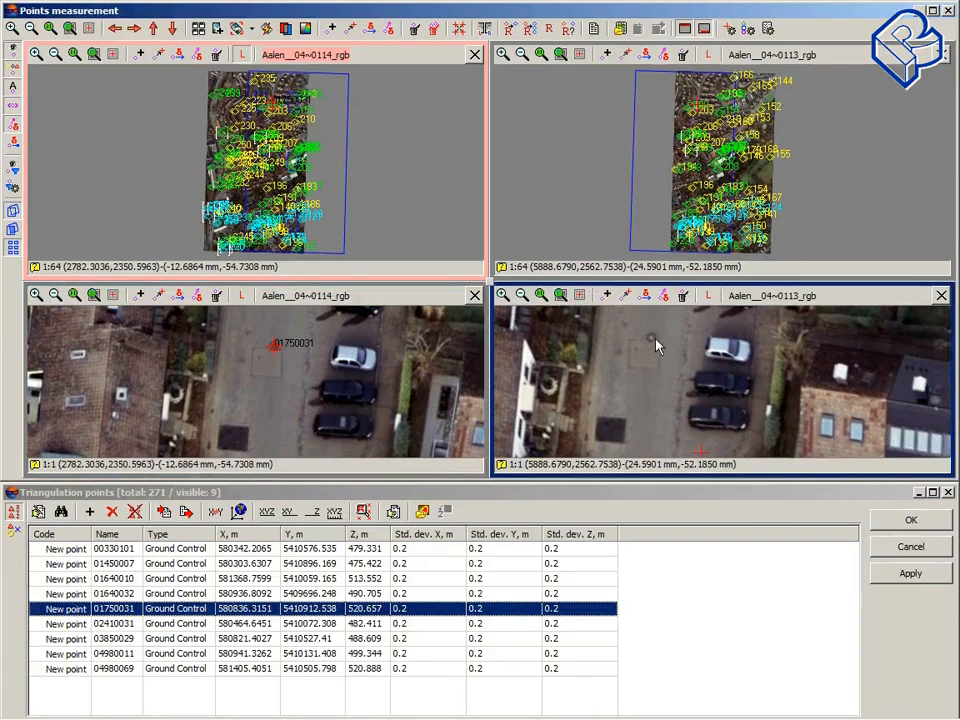
{"action": "left_click", "coordinate": [652, 337]}
{"action": "key", "text": "Insert"}
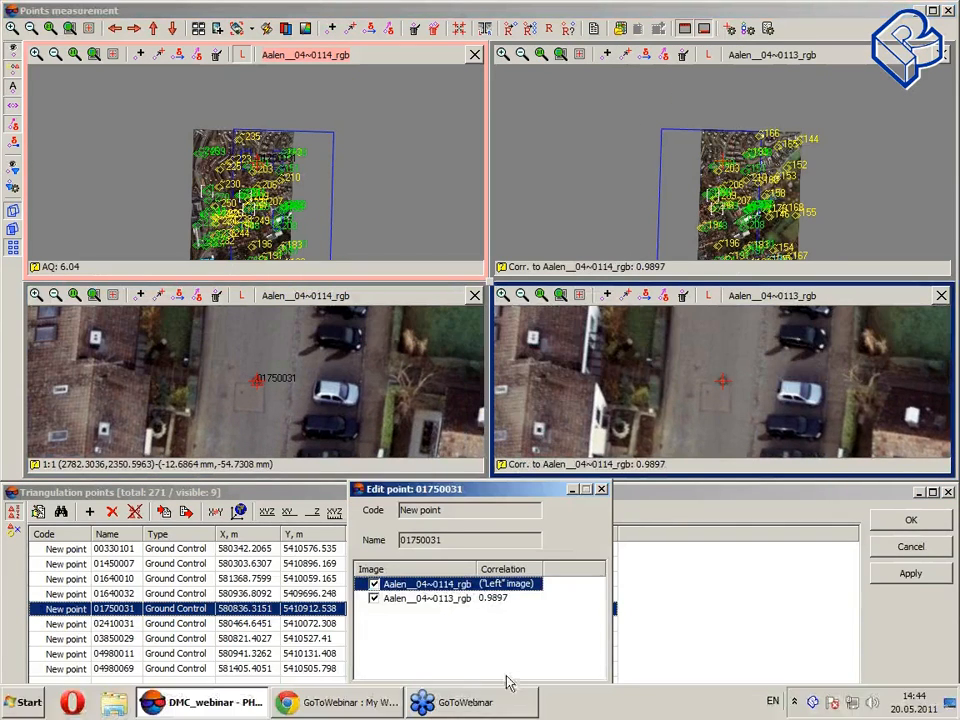
{"action": "left_click_drag", "start_coordinate": [529, 489], "coordinate": [541, 350]}
{"action": "left_click", "coordinate": [505, 564]}
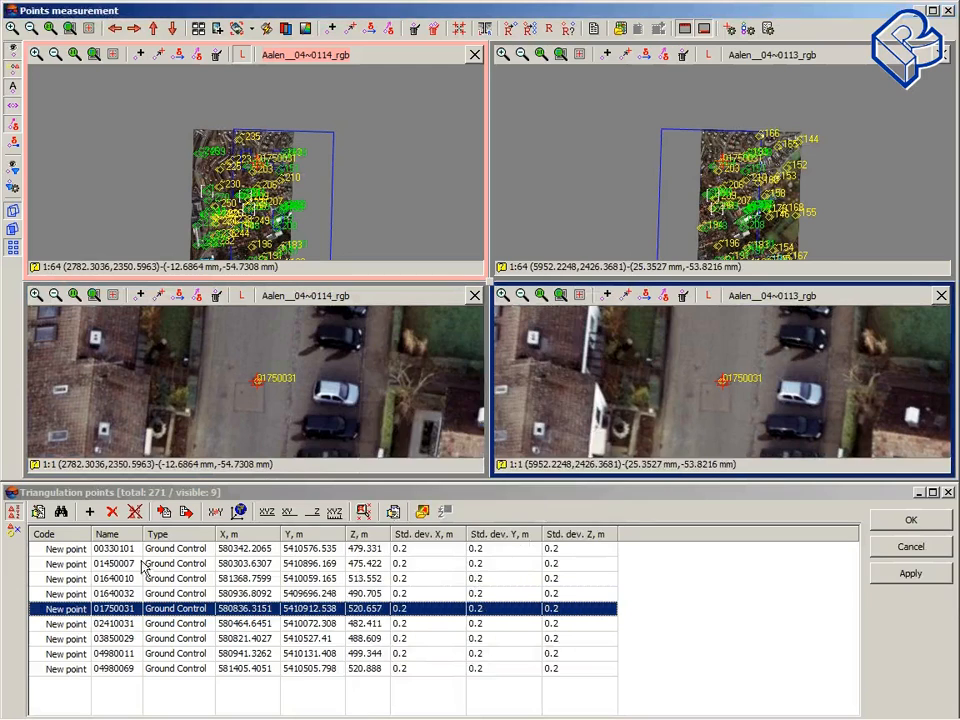
Step: Measure ground control point 02410031 near the roundabout on Aalen__05~0046_rgb and Aalen__05~0047_rgb and confirm it
{"action": "left_click", "coordinate": [166, 624]}
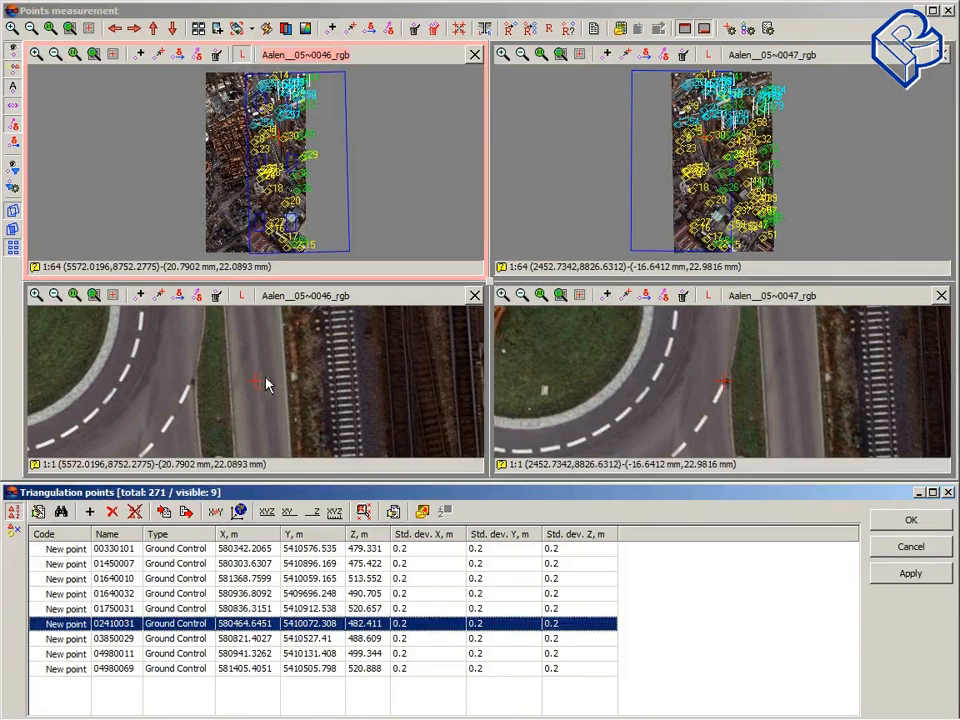
{"action": "left_click_drag", "start_coordinate": [292, 399], "coordinate": [301, 452]}
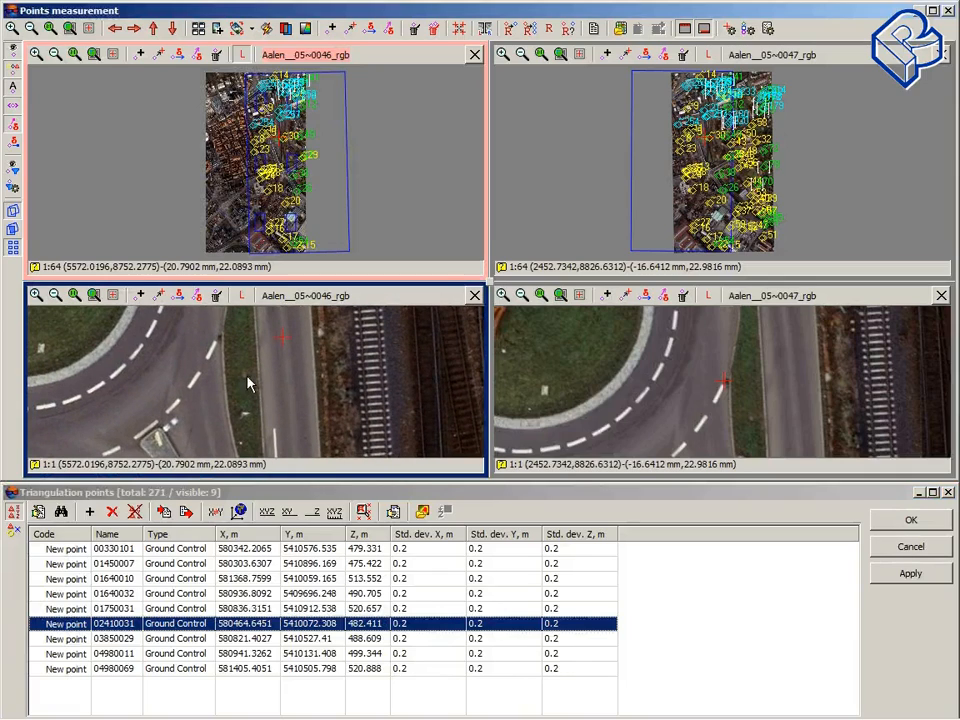
{"action": "left_click", "coordinate": [243, 376]}
{"action": "key", "text": "Right"}
{"action": "key", "text": "Right"}
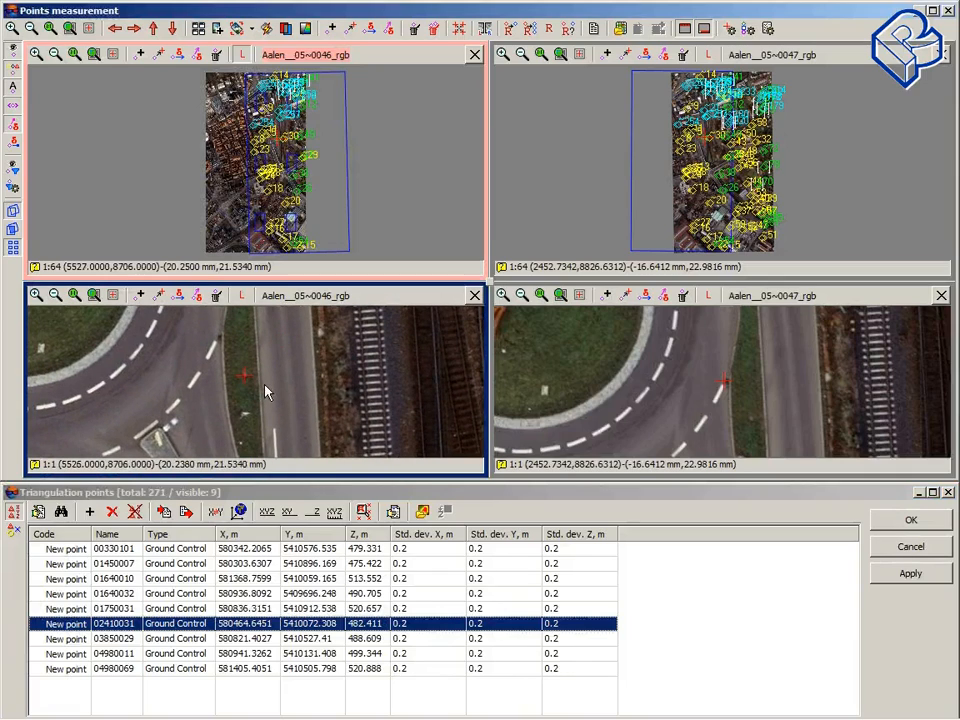
{"action": "key", "text": "Up"}
{"action": "key", "text": "Insert"}
{"action": "left_click", "coordinate": [755, 419]}
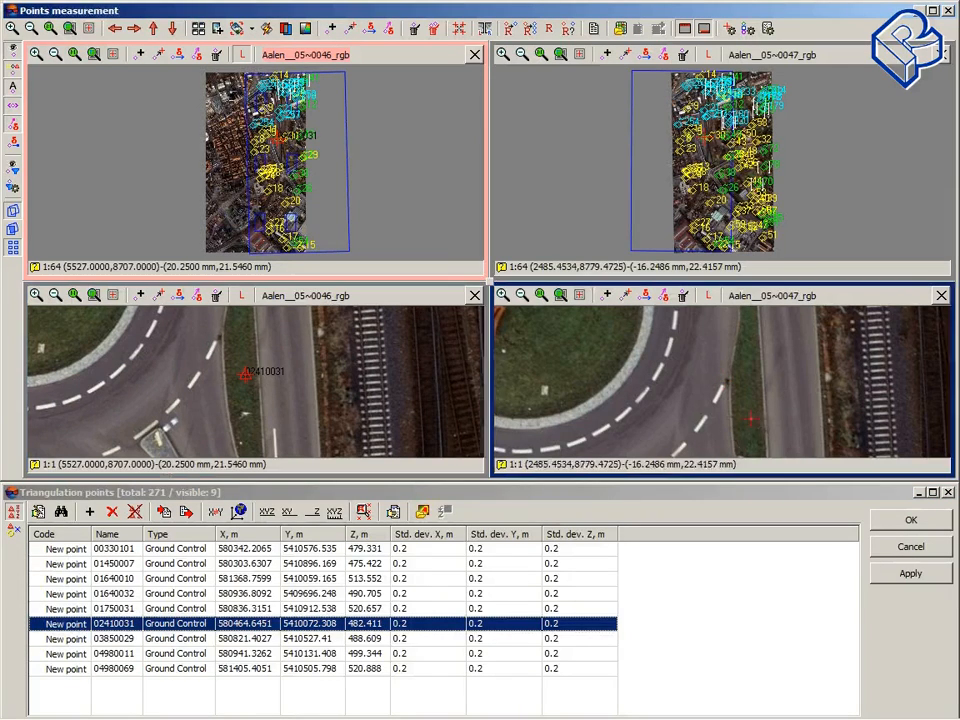
{"action": "key", "text": "Insert"}
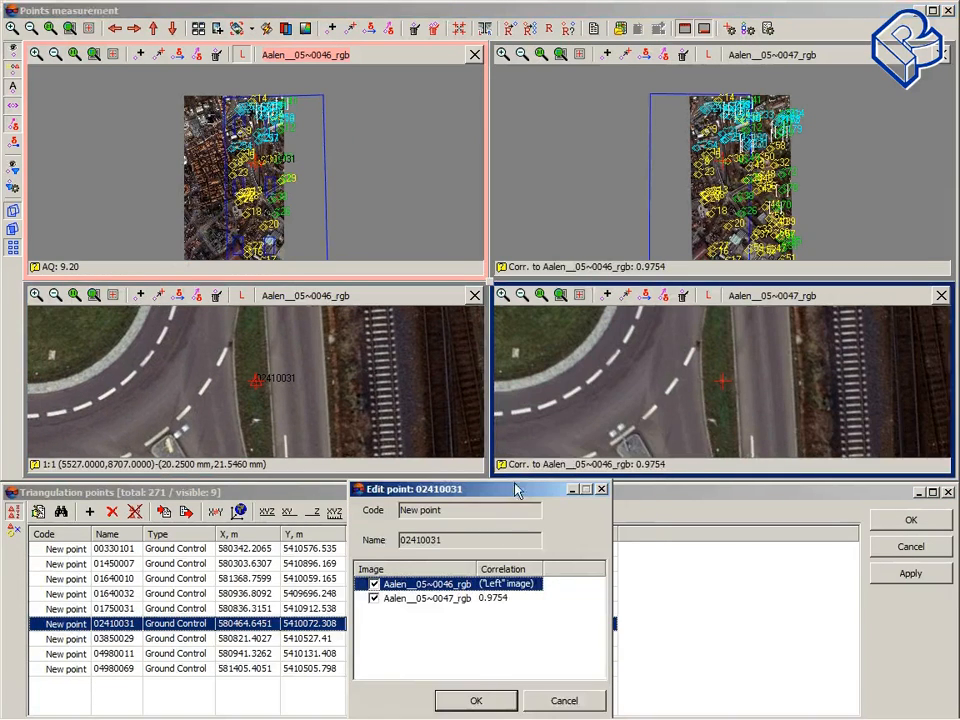
{"action": "left_click_drag", "start_coordinate": [515, 490], "coordinate": [555, 336]}
{"action": "key", "text": "Return"}
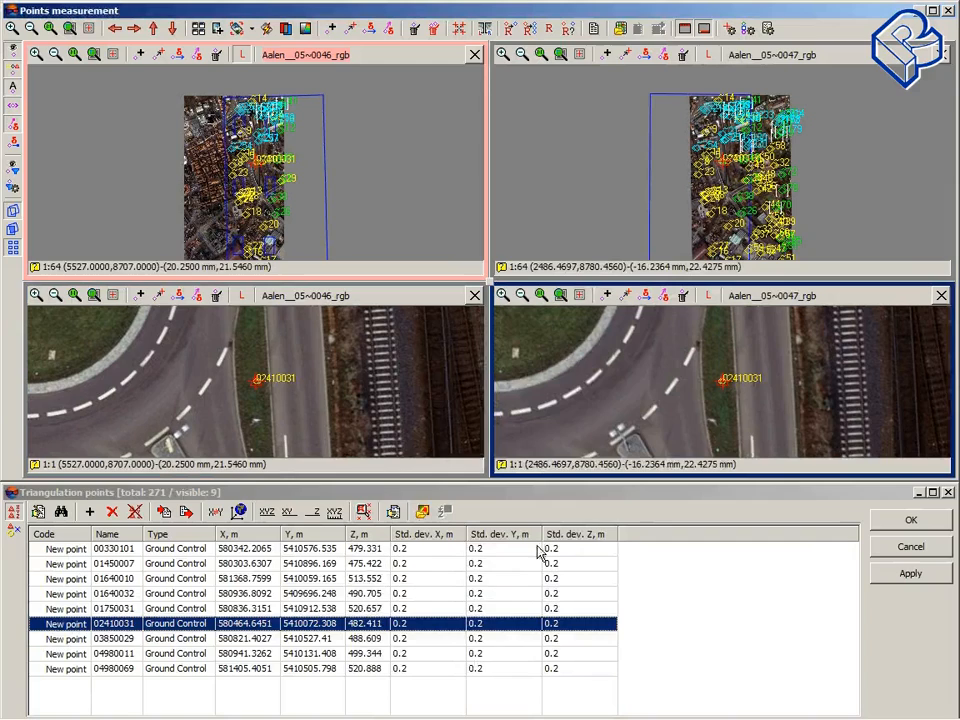
Step: Measure ground control point 03850029 on images Aalen__04~0114_rgb and Aalen__04~0113_rgb and confirm it
{"action": "left_click", "coordinate": [243, 640]}
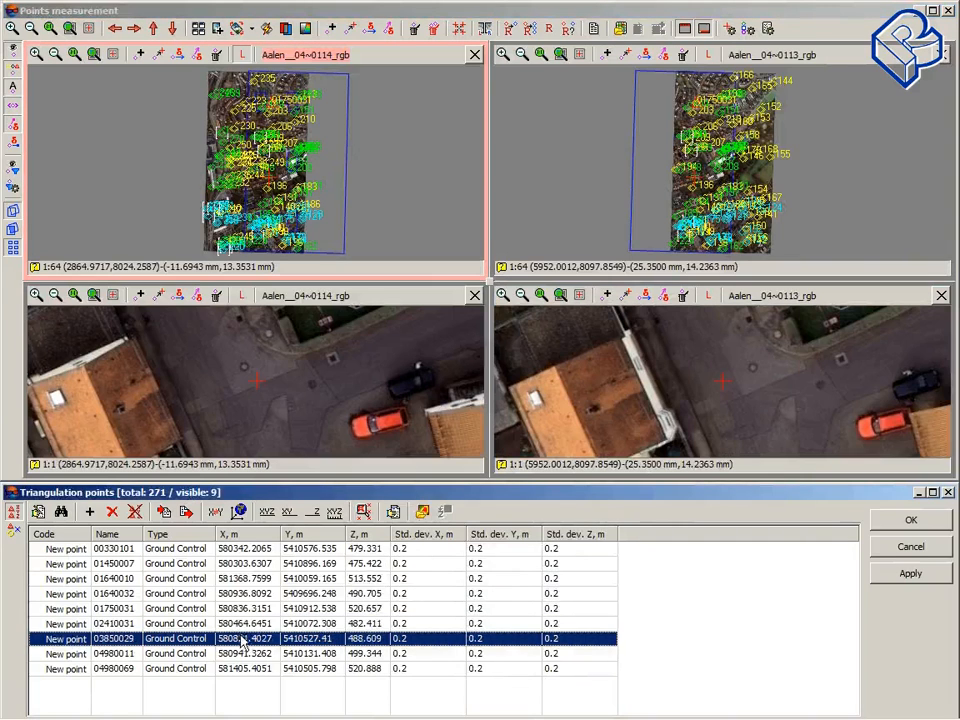
{"action": "left_click", "coordinate": [245, 369]}
{"action": "left_click", "coordinate": [246, 371]}
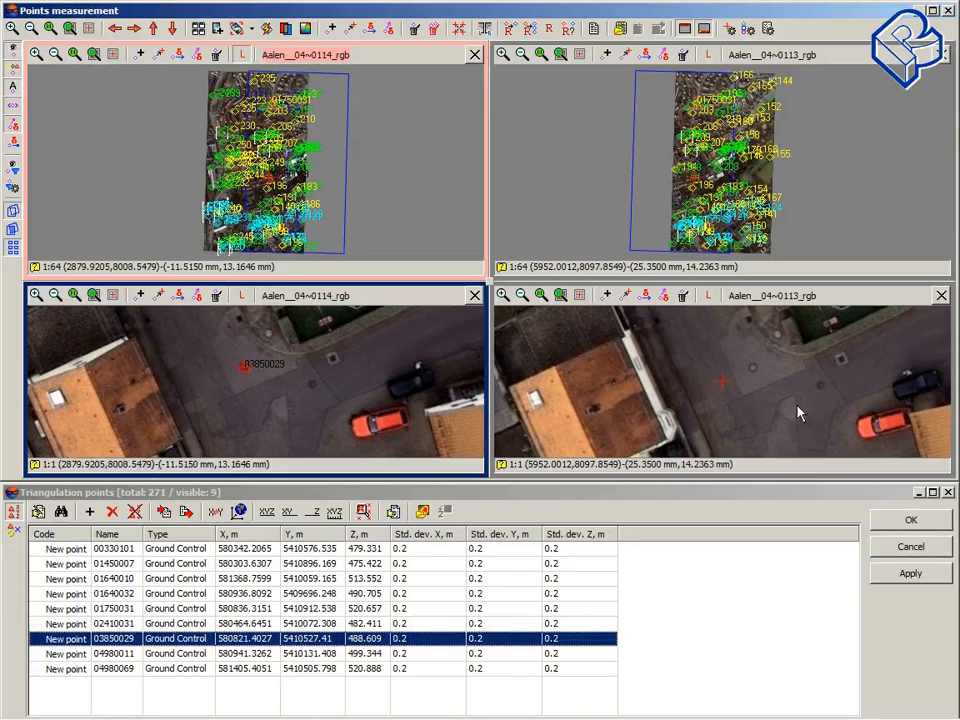
{"action": "left_click", "coordinate": [752, 372]}
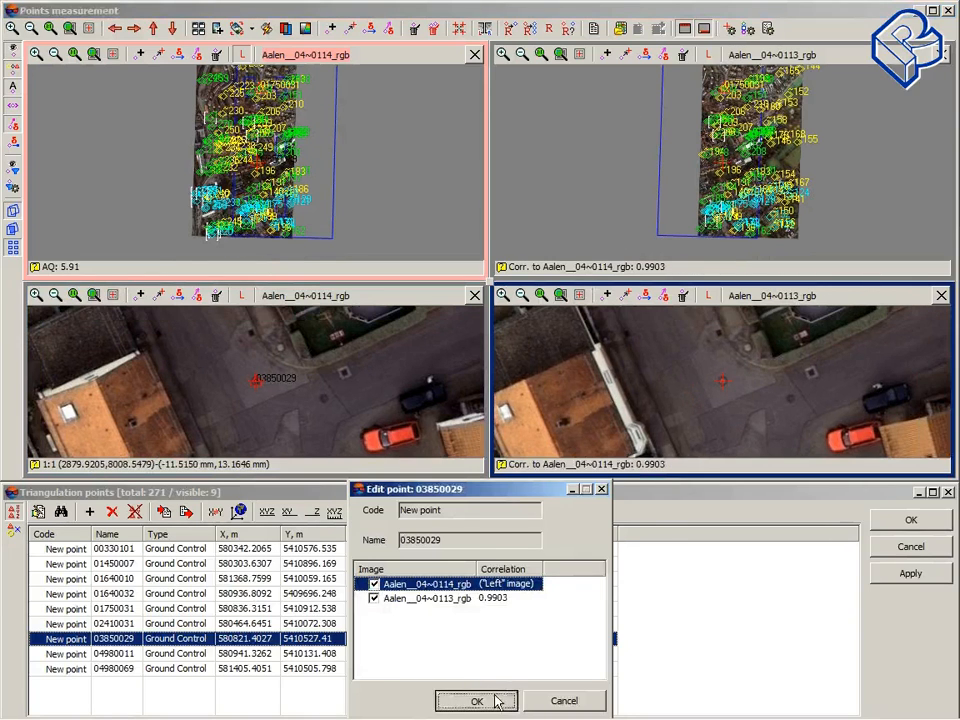
{"action": "left_click", "coordinate": [480, 699]}
Step: Select ground control point 04980011 and mark its position on the first Aalen__05 image
{"action": "left_click", "coordinate": [268, 655]}
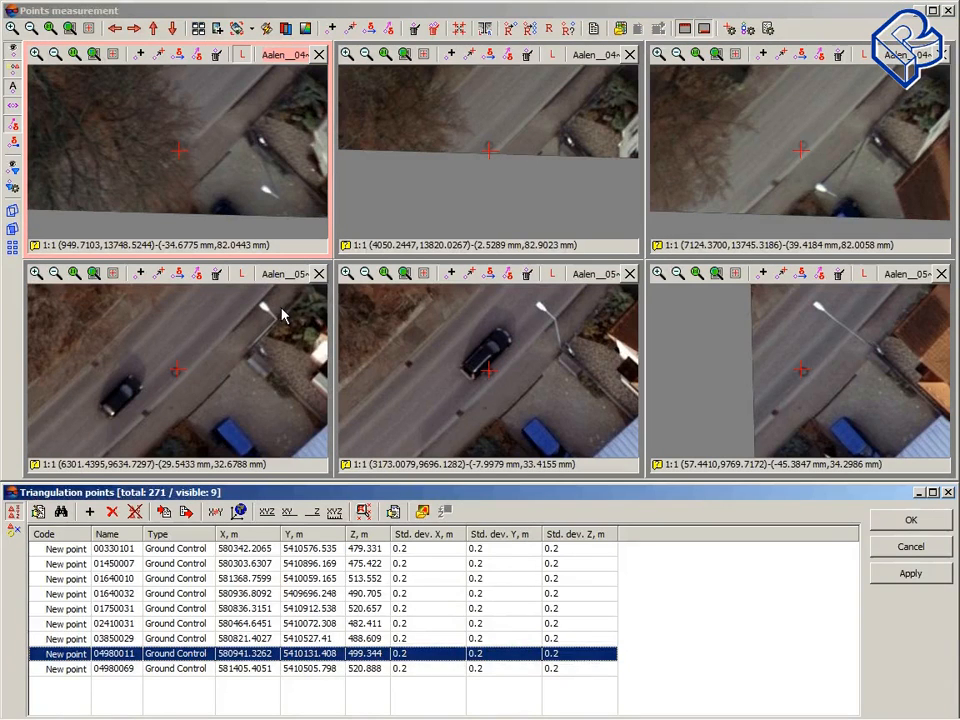
{"action": "left_click", "coordinate": [173, 380]}
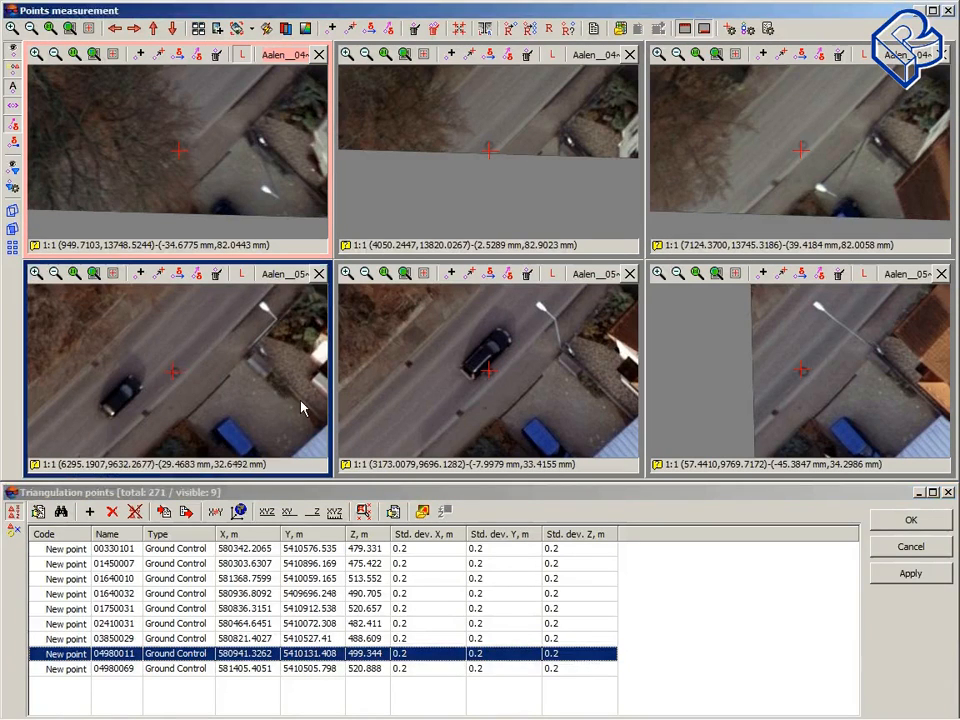
{"action": "key", "text": "Right"}
{"action": "key", "text": "Right"}
{"action": "key", "text": "Right"}
Step: Mark point 04980011 on Aalen__05~0049_rgb, add the measurement, then apply and close point measurement
{"action": "left_click", "coordinate": [494, 376]}
{"action": "key", "text": "Insert"}
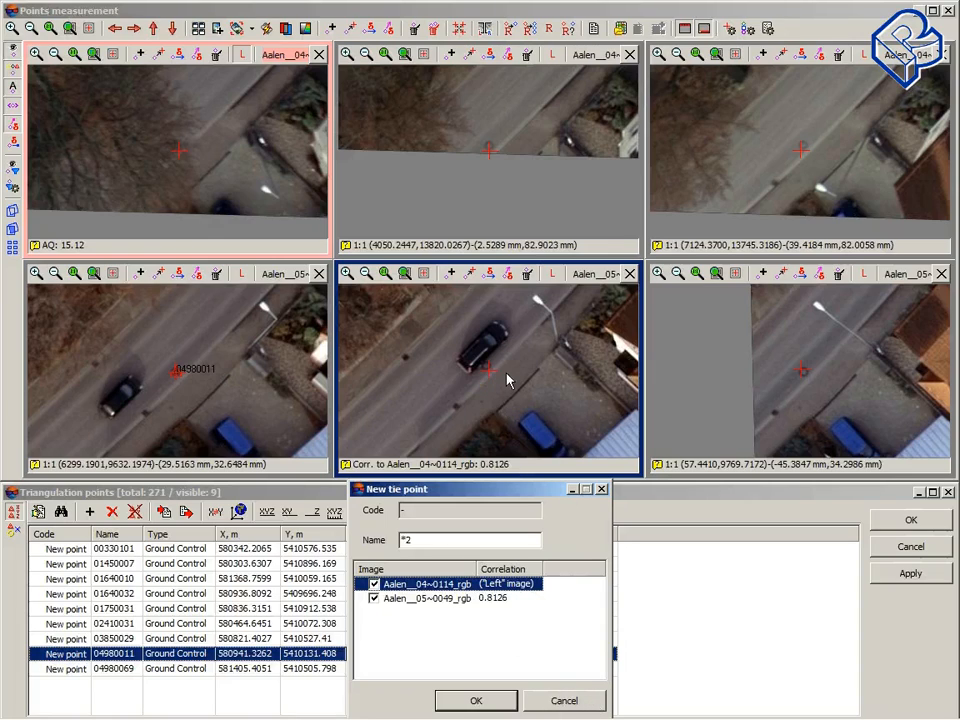
{"action": "left_click", "coordinate": [596, 703]}
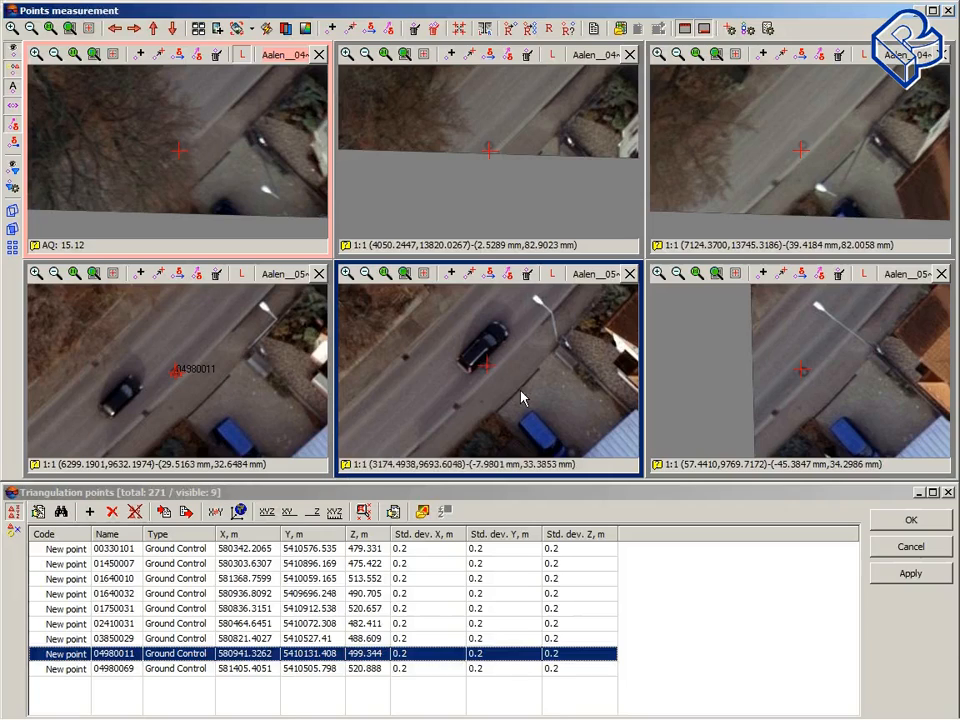
{"action": "left_click", "coordinate": [421, 513]}
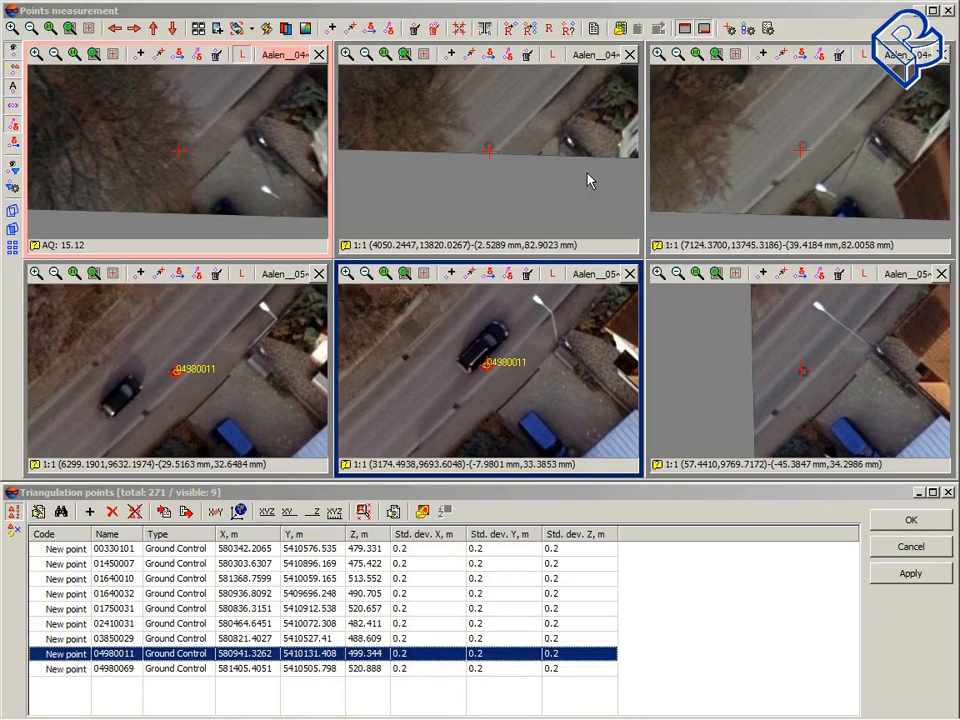
{"action": "left_click", "coordinate": [911, 575]}
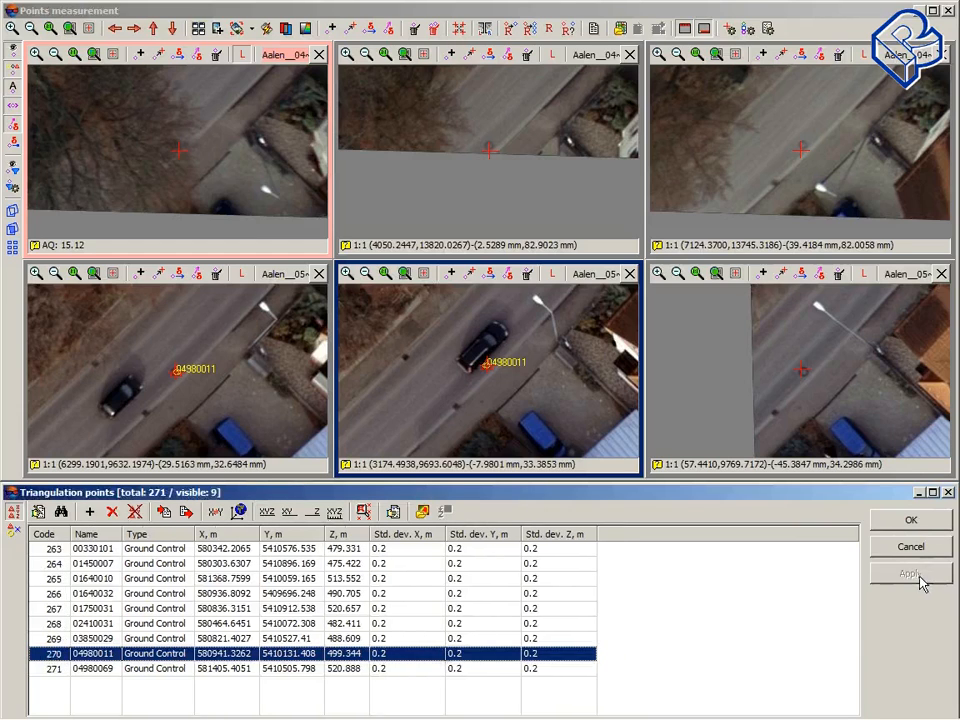
{"action": "left_click", "coordinate": [911, 520]}
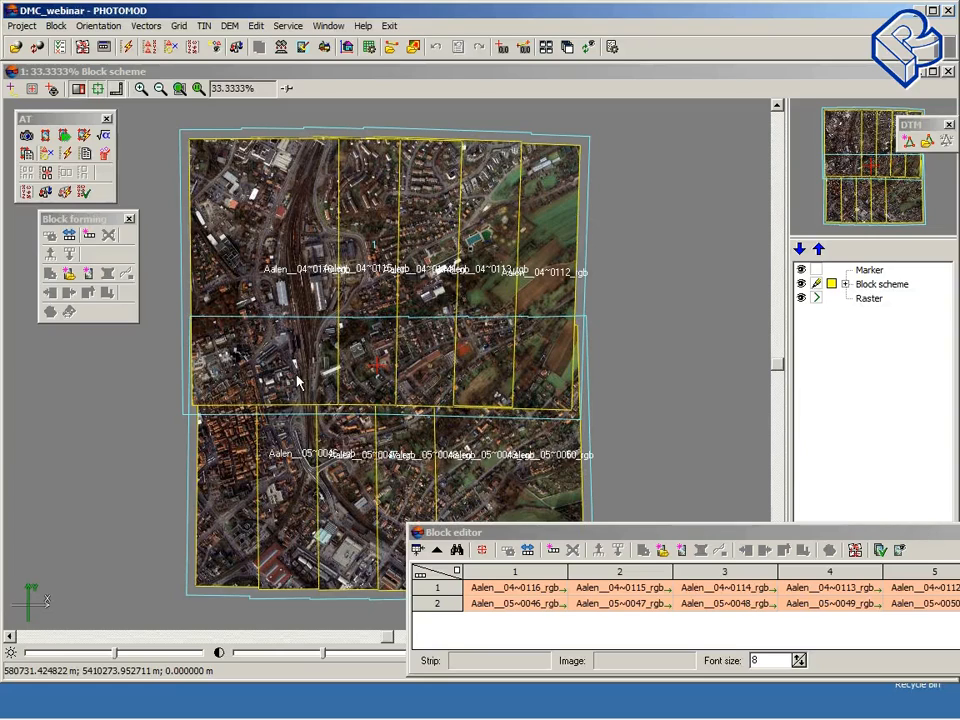
Step: Open block adjustment, turn off Free model in the adjustment parameters and compute the adjustment
{"action": "left_click", "coordinate": [237, 48]}
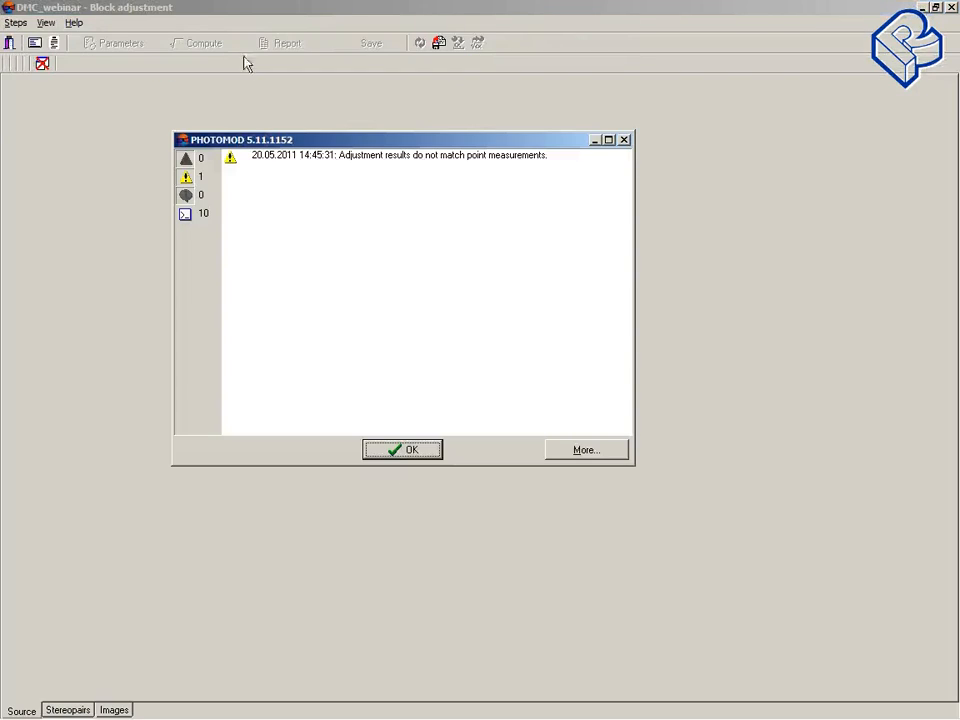
{"action": "left_click", "coordinate": [401, 451]}
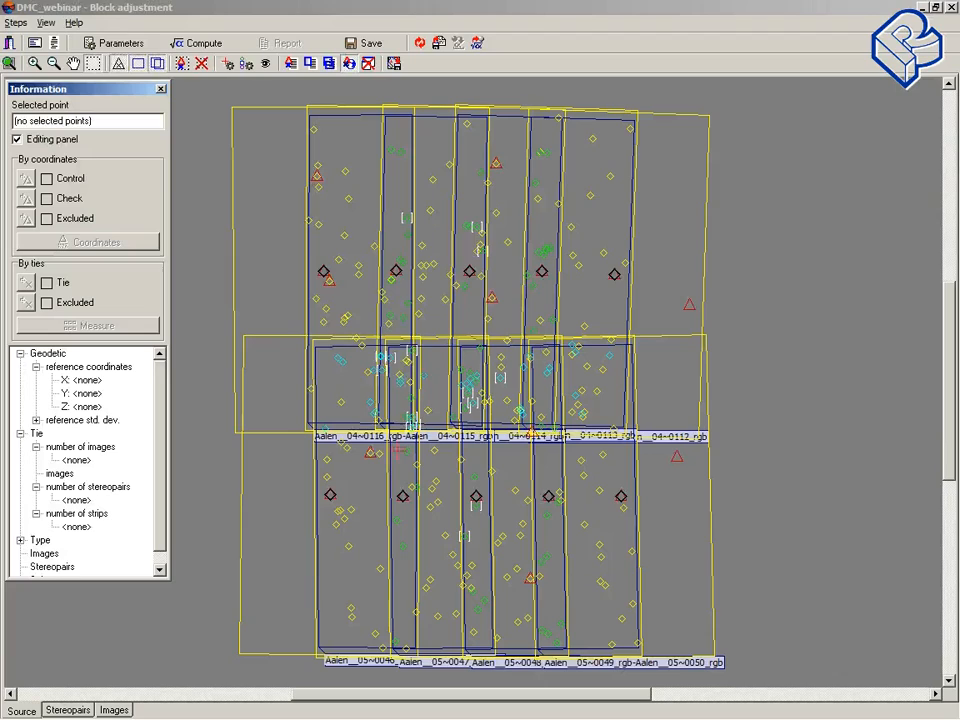
{"action": "left_click", "coordinate": [120, 44]}
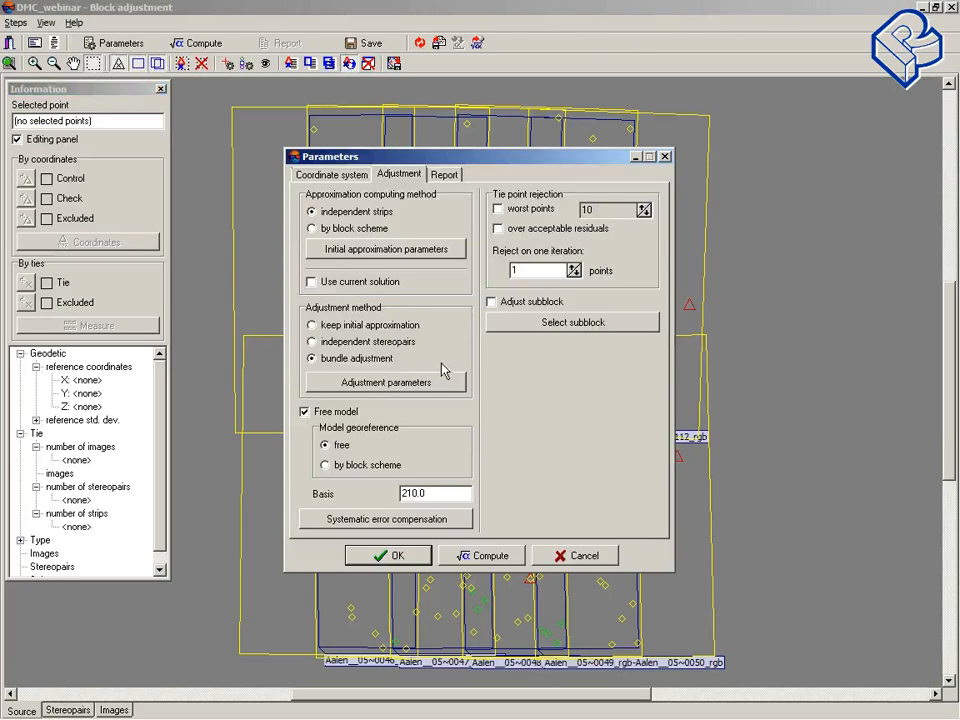
{"action": "left_click", "coordinate": [305, 412]}
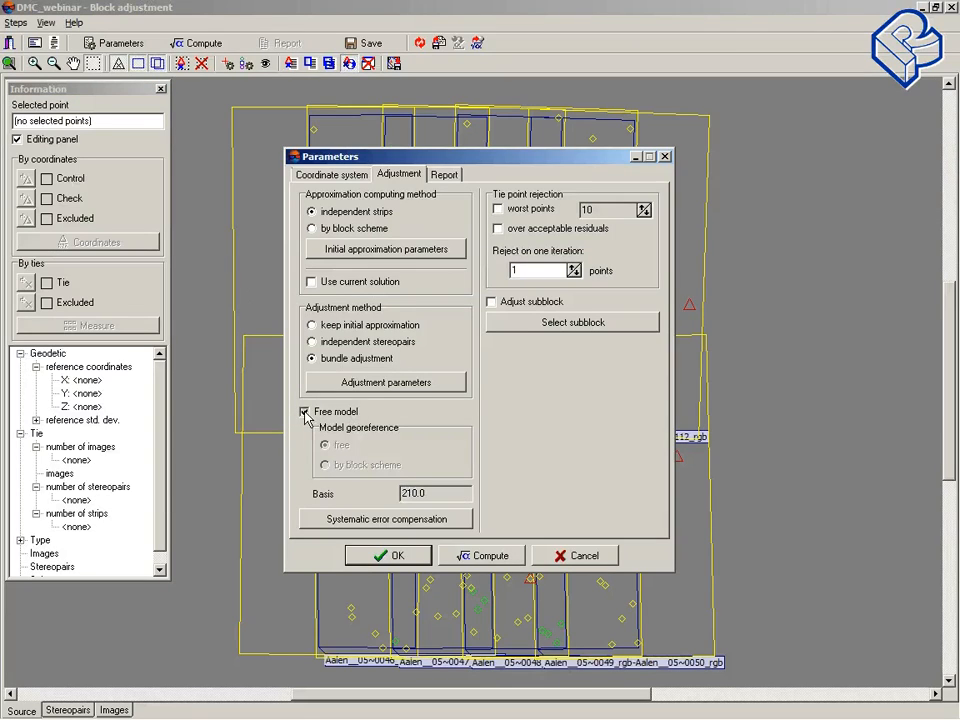
{"action": "left_click", "coordinate": [492, 557]}
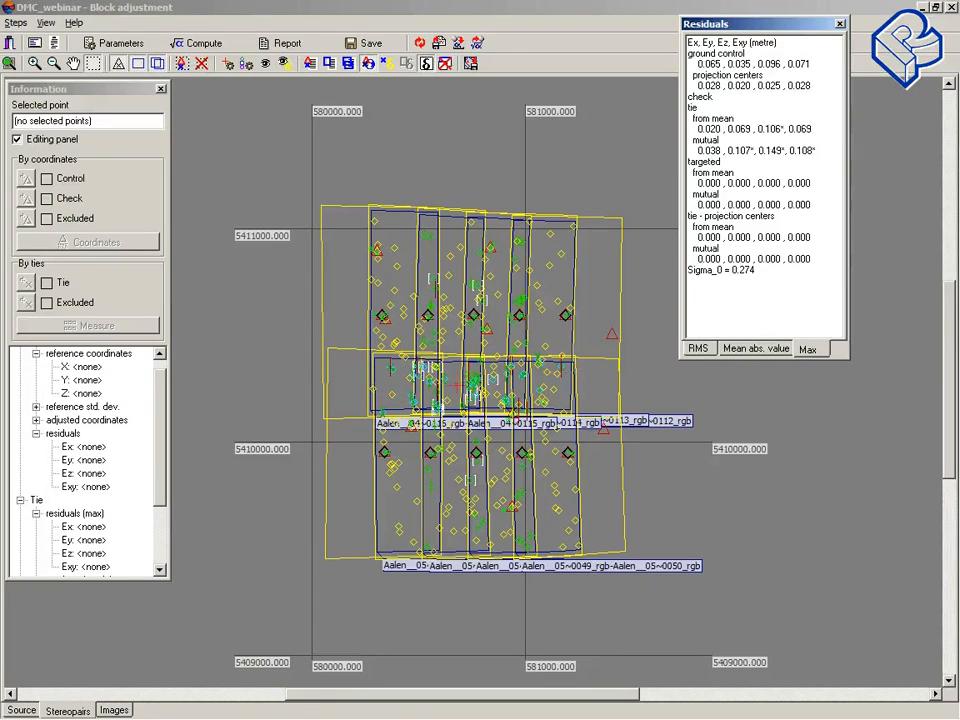
Step: Set the report's acceptable residuals XY and Z to 0.2 and recompute the adjustment
{"action": "left_click", "coordinate": [116, 45]}
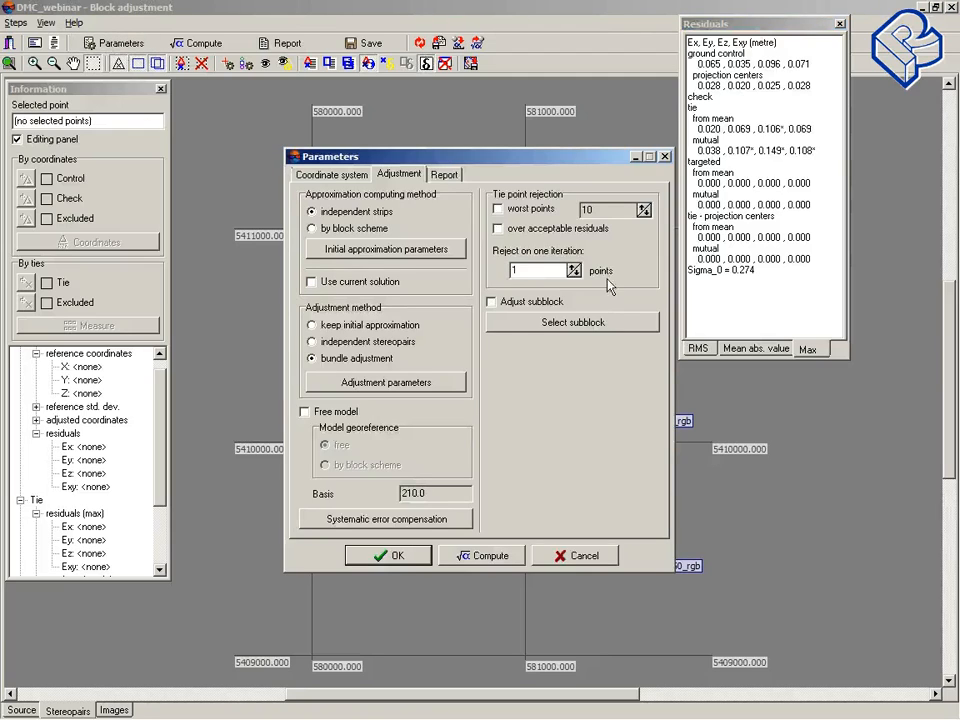
{"action": "left_click", "coordinate": [444, 175]}
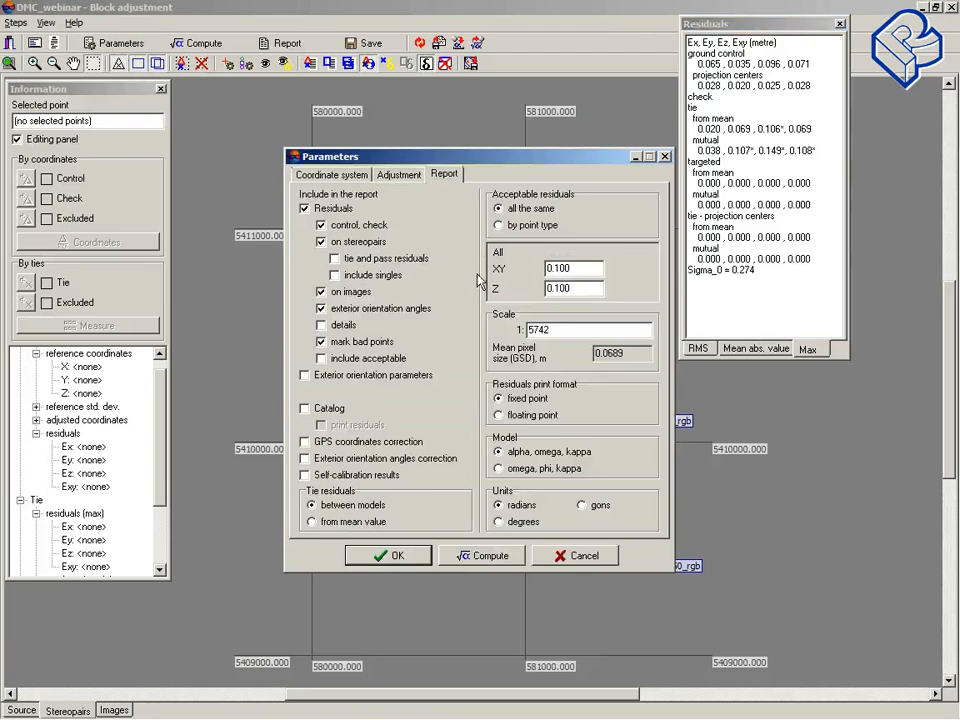
{"action": "left_click_drag", "start_coordinate": [598, 268], "coordinate": [557, 266]}
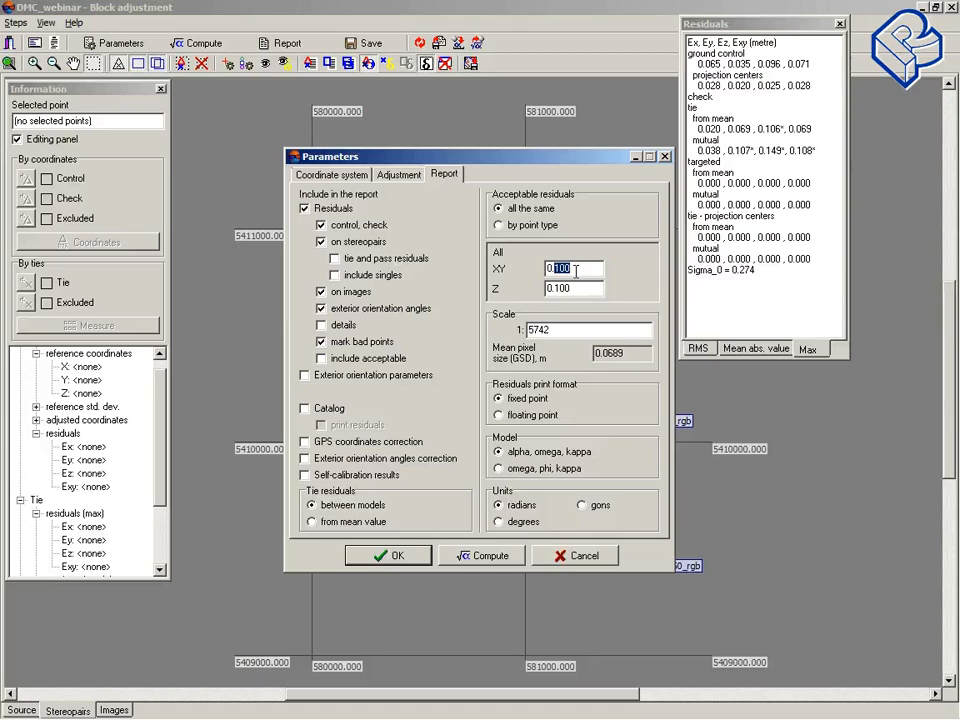
{"action": "type", "text": "2"}
{"action": "left_click_drag", "start_coordinate": [574, 288], "coordinate": [554, 288]}
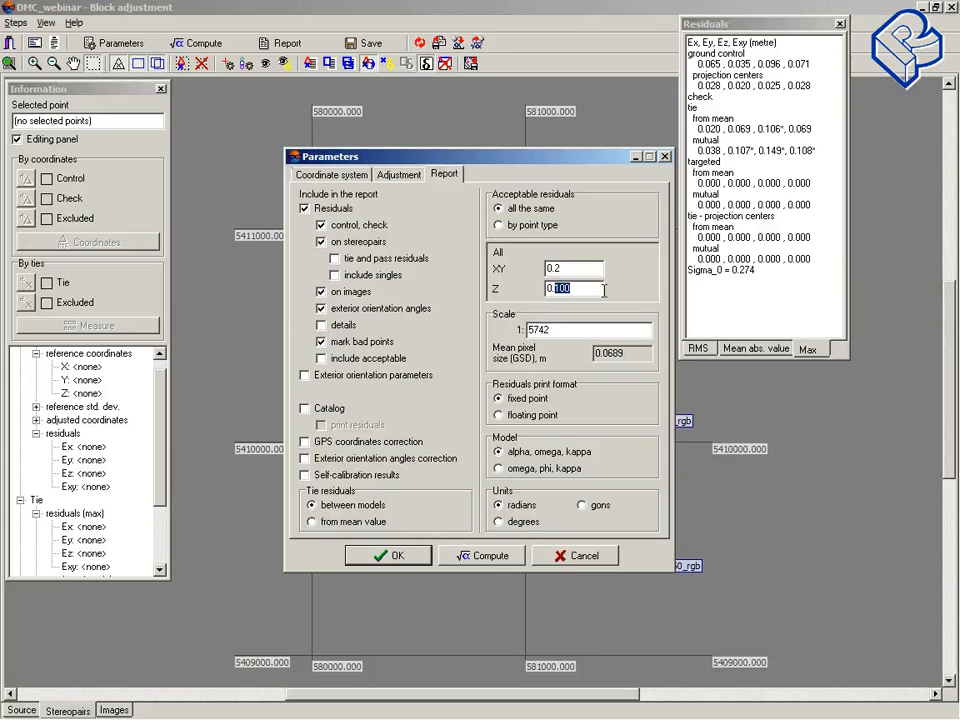
{"action": "type", "text": "2"}
{"action": "left_click", "coordinate": [483, 556]}
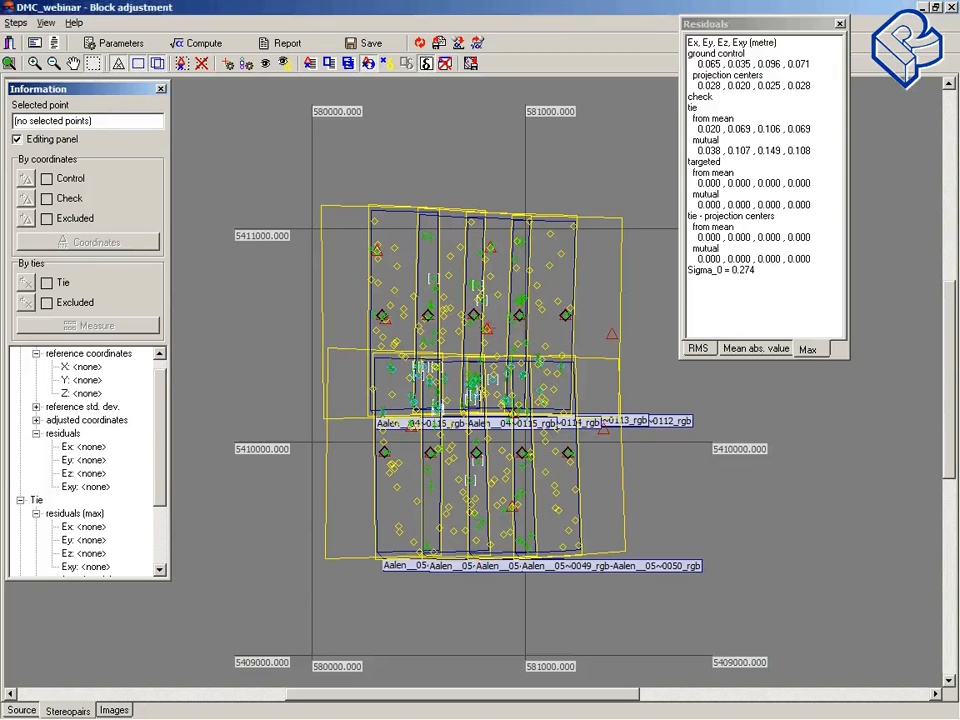
Step: Move ground control point 03850029 off its target on Aalen__04~0114_rgb, save the change and recompute the adjustment
{"action": "left_click", "coordinate": [486, 329]}
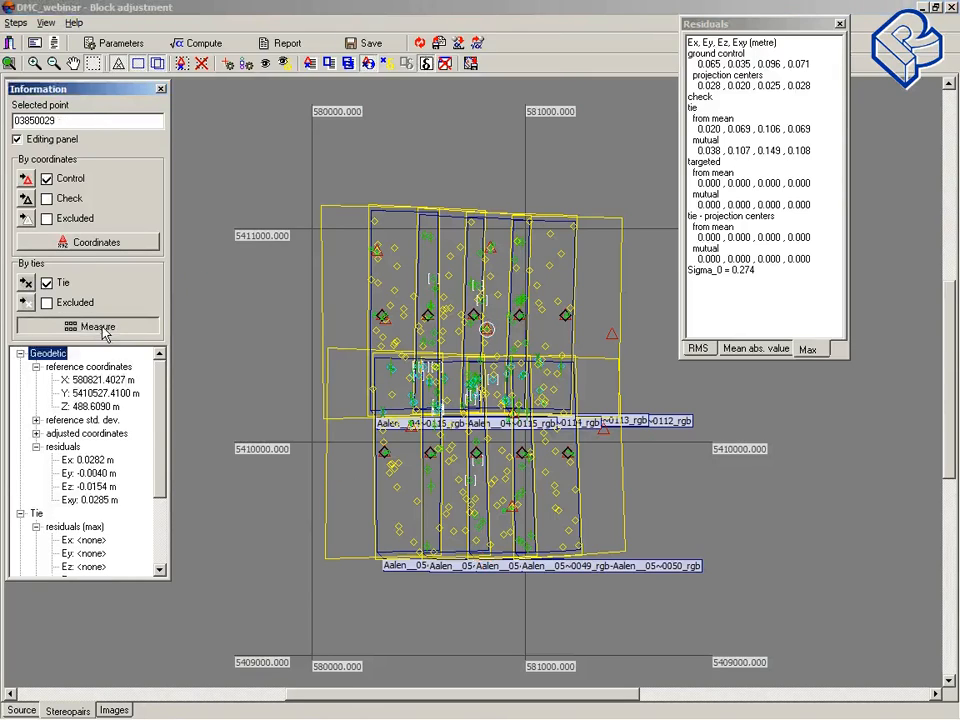
{"action": "left_click", "coordinate": [100, 327]}
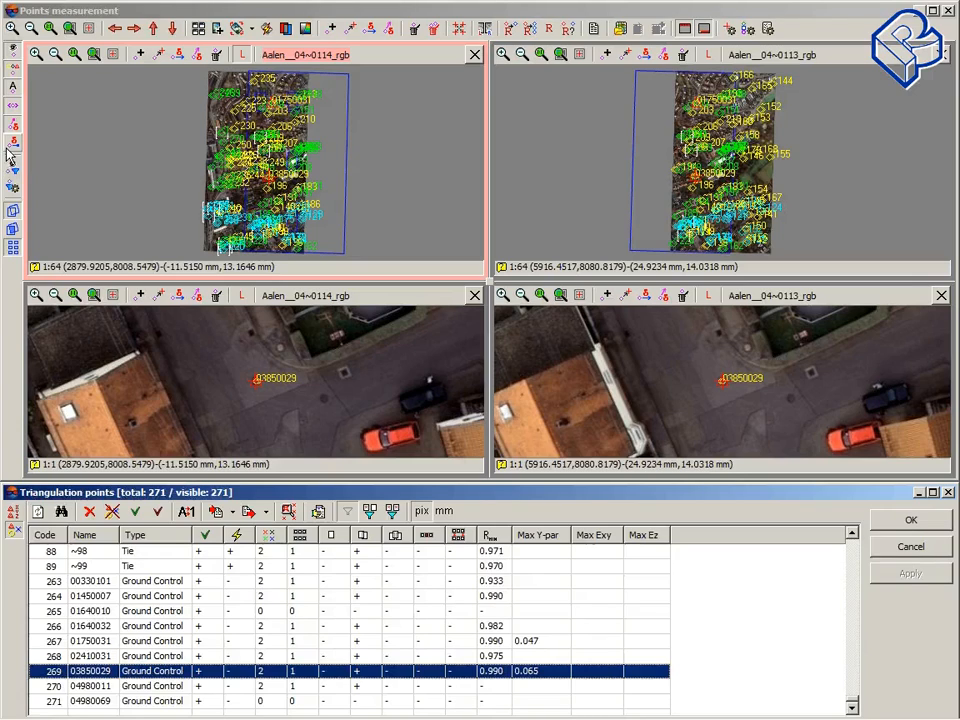
{"action": "left_click", "coordinate": [247, 411]}
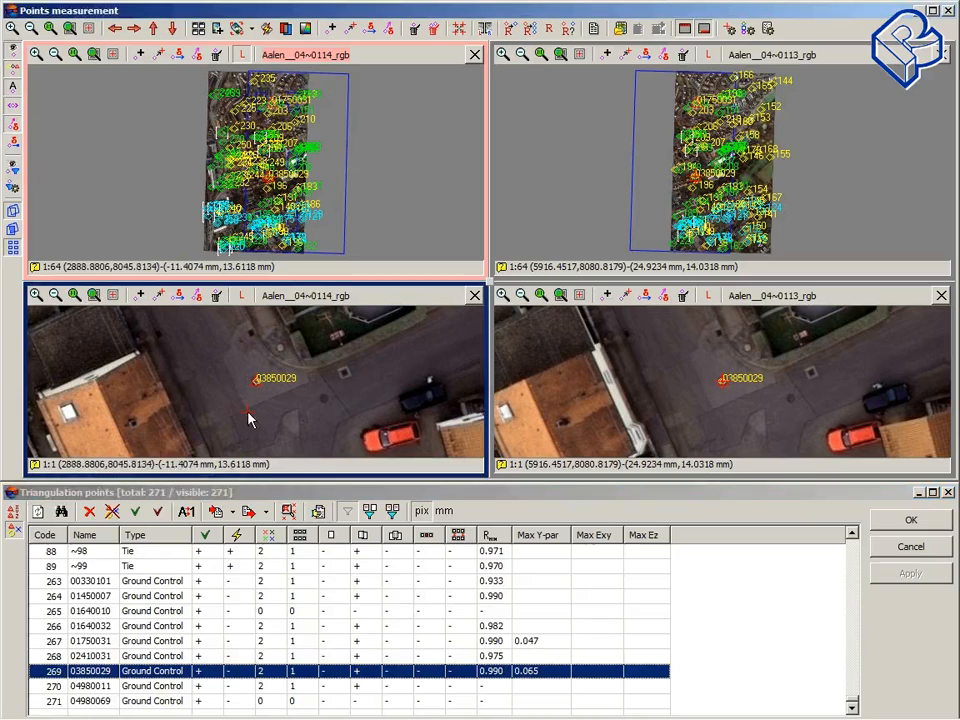
{"action": "left_click", "coordinate": [161, 296]}
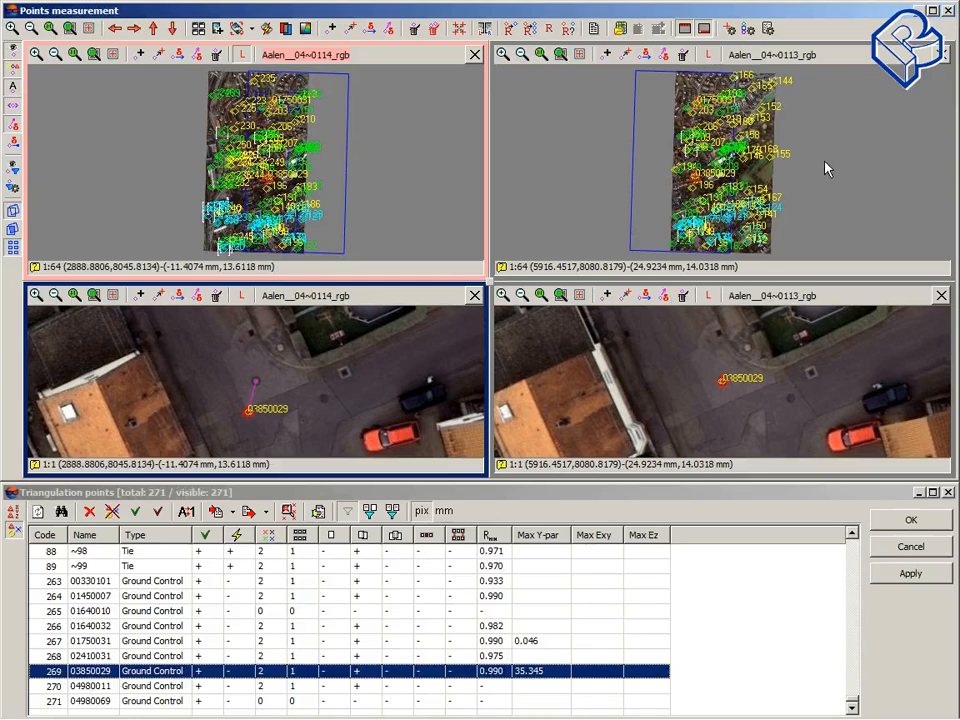
{"action": "left_click", "coordinate": [948, 10]}
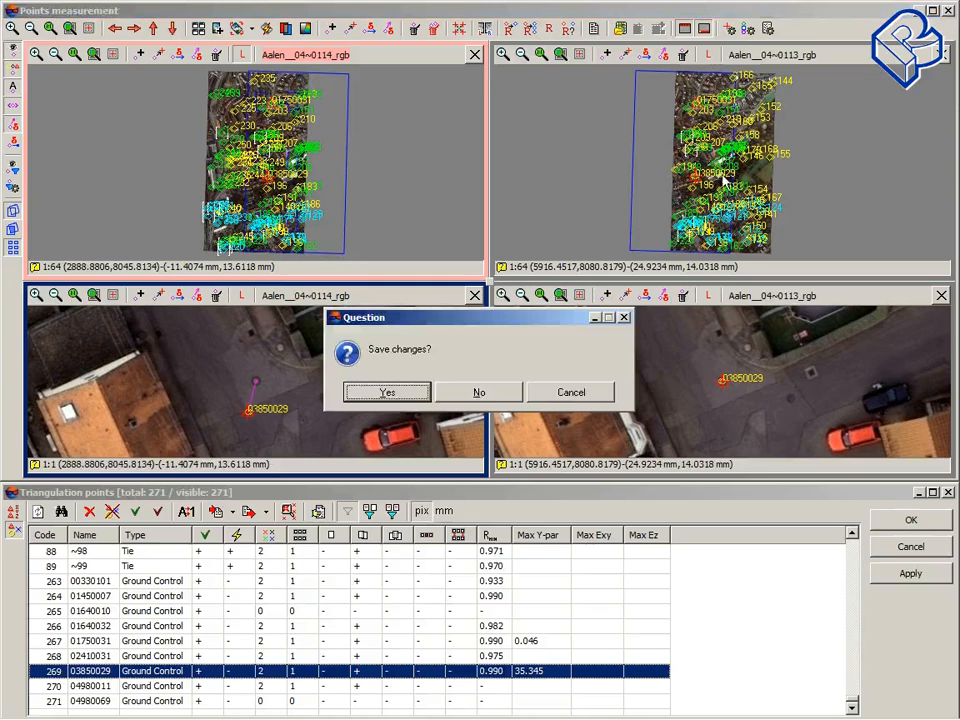
{"action": "left_click", "coordinate": [412, 394]}
{"action": "left_click", "coordinate": [212, 45]}
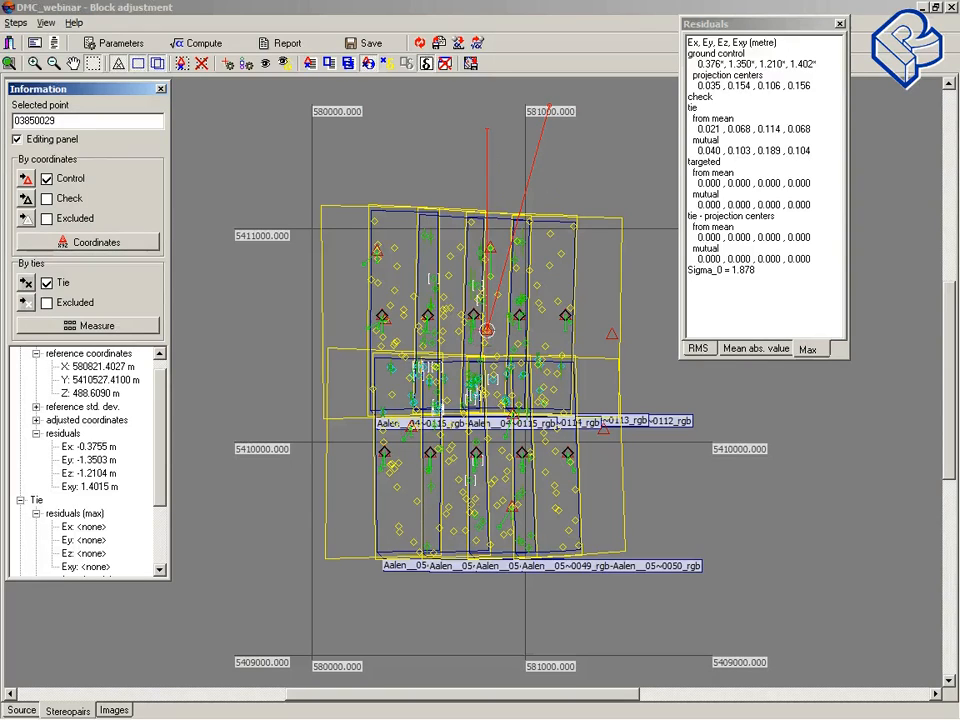
Step: Re-measure point 03850029 on Aalen__04~0114_rgb by correlating it to Aalen__04~0113_rgb as left image, and save
{"action": "left_click", "coordinate": [487, 330]}
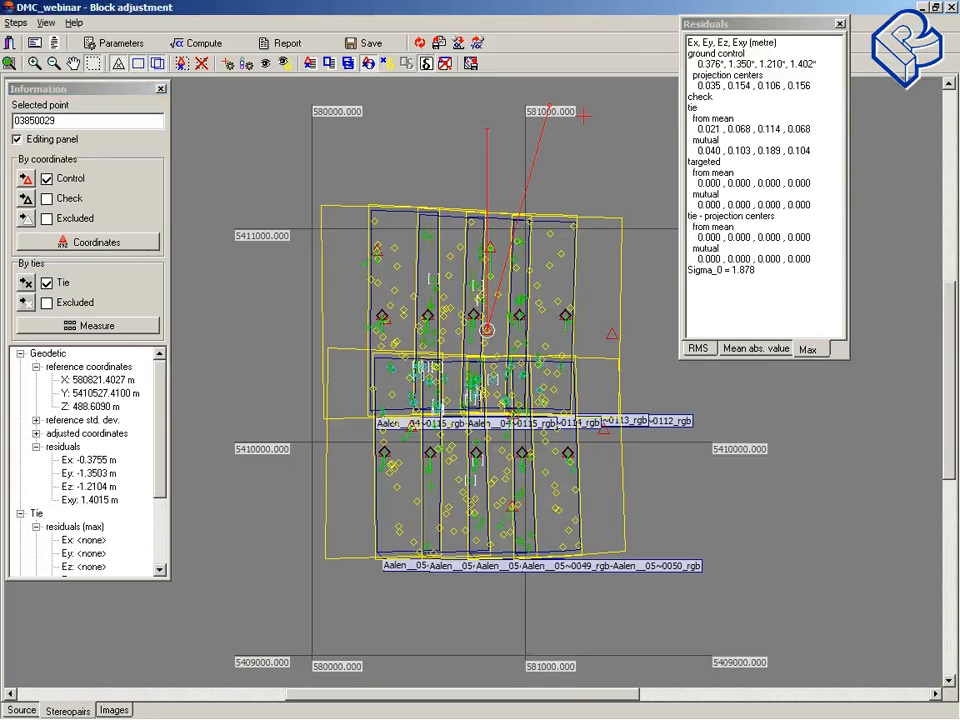
{"action": "left_click", "coordinate": [87, 325]}
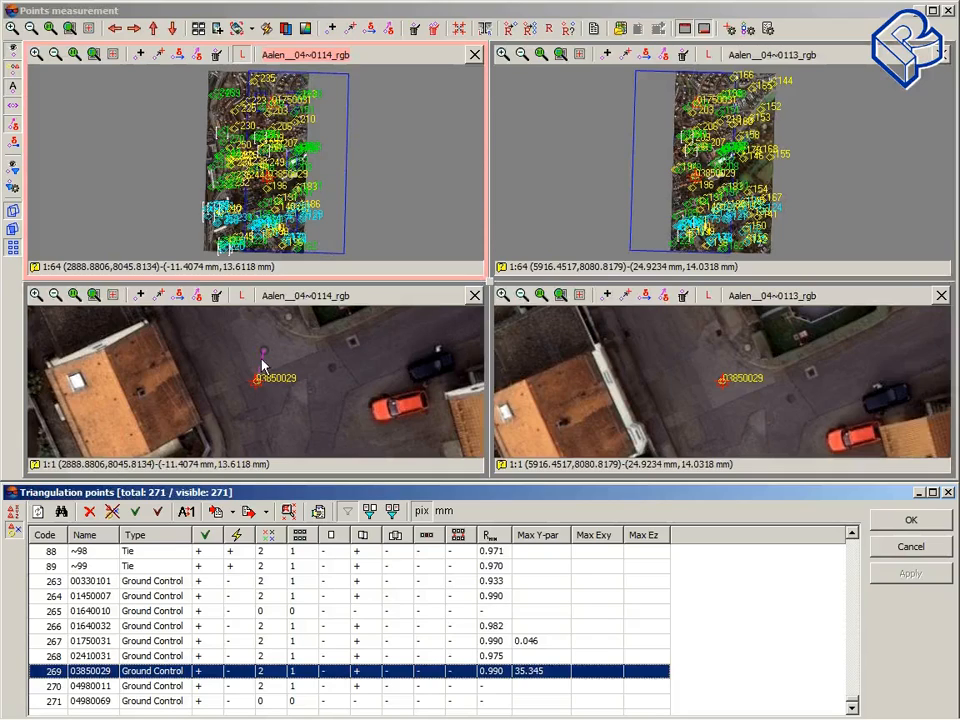
{"action": "left_click", "coordinate": [724, 387]}
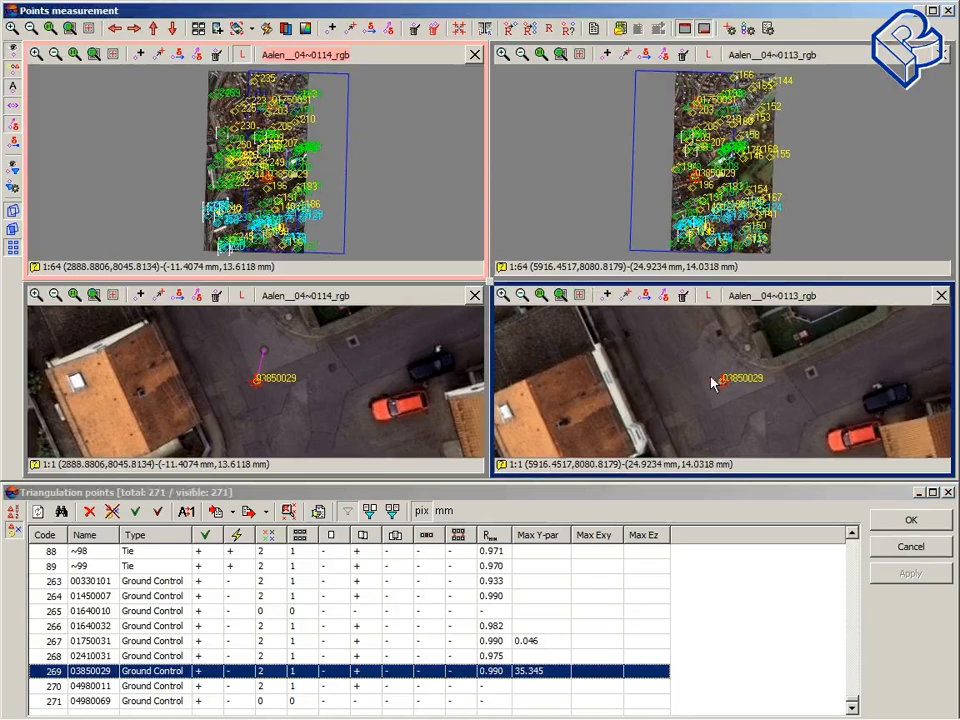
{"action": "left_click", "coordinate": [710, 297]}
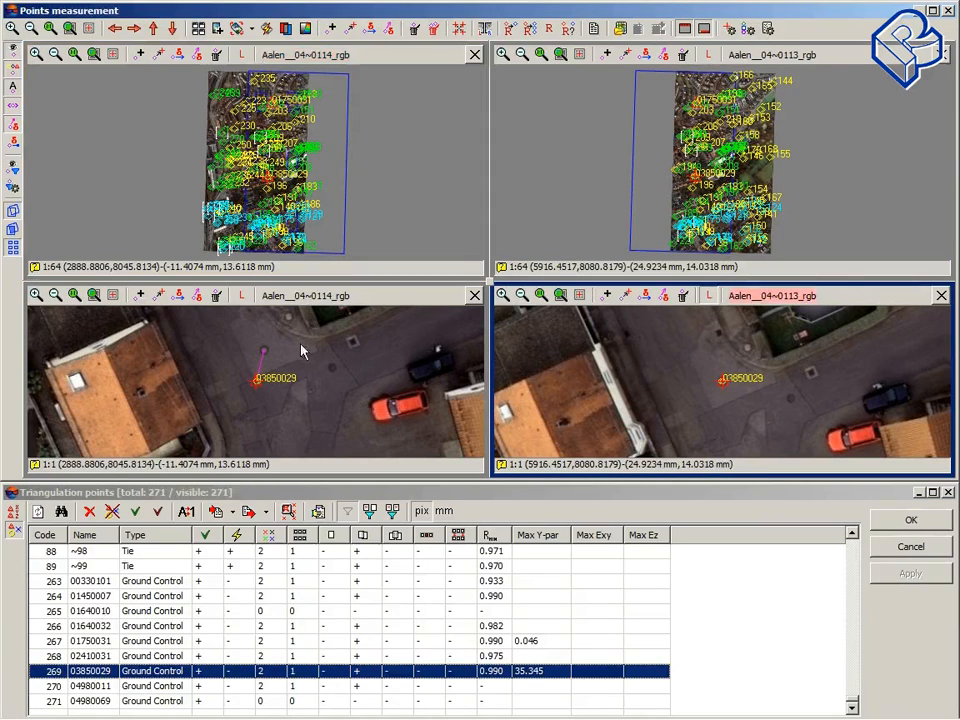
{"action": "left_click", "coordinate": [268, 355]}
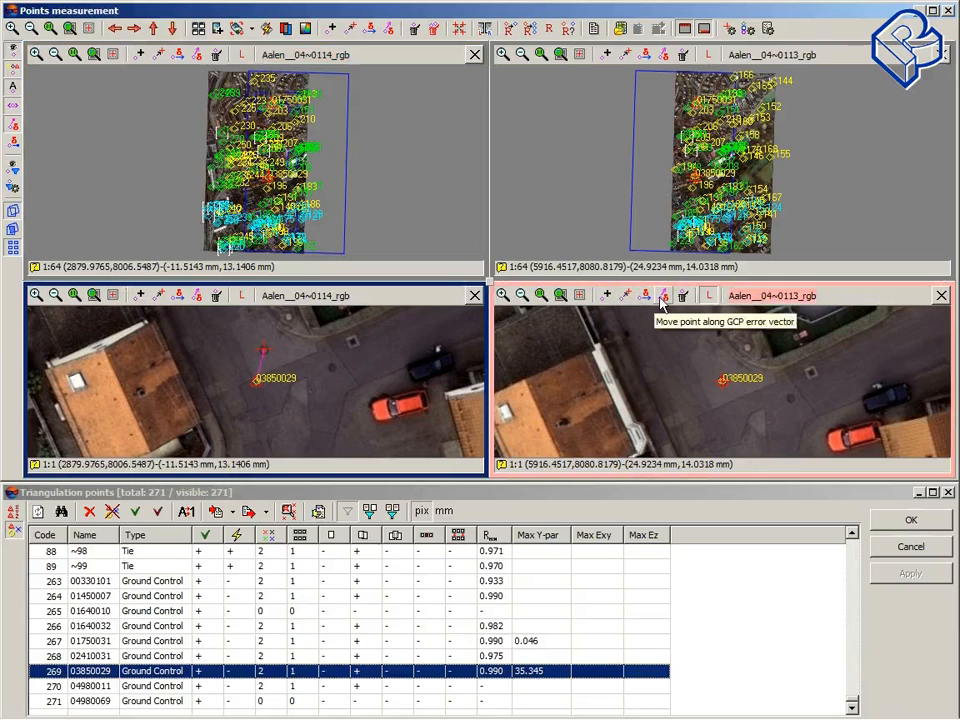
{"action": "left_click", "coordinate": [513, 35]}
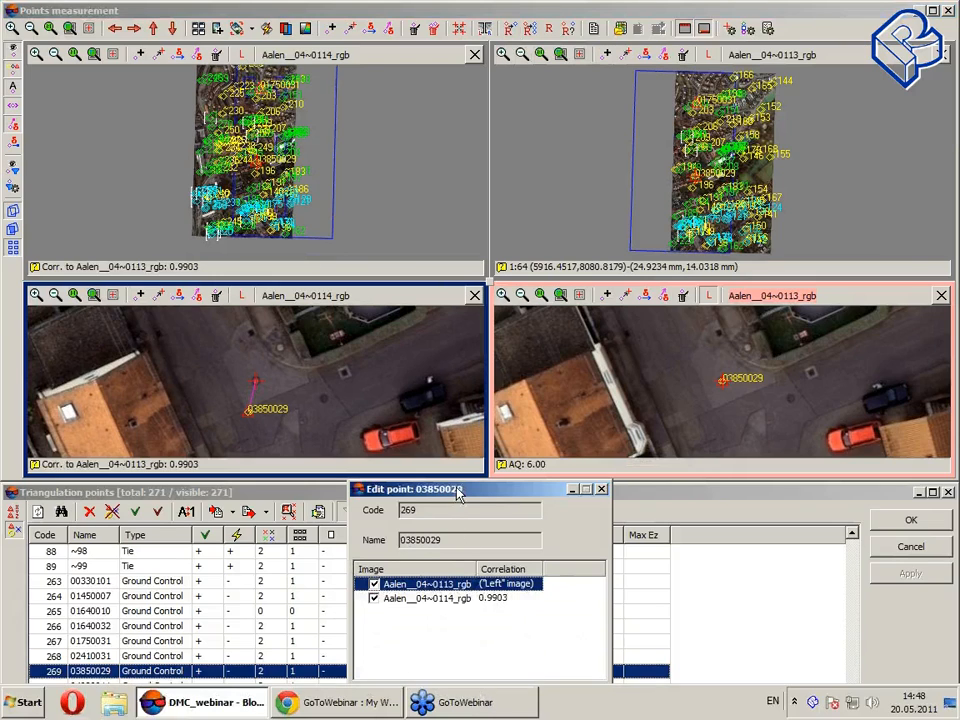
{"action": "left_click_drag", "start_coordinate": [463, 490], "coordinate": [465, 453]}
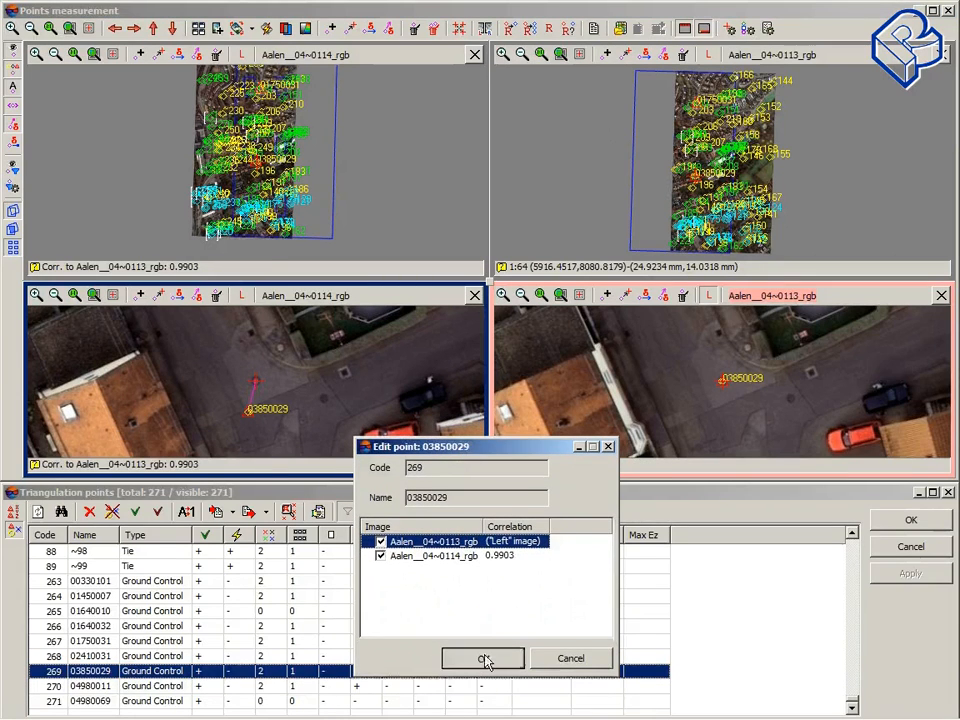
{"action": "left_click", "coordinate": [483, 660]}
{"action": "left_click", "coordinate": [946, 11]}
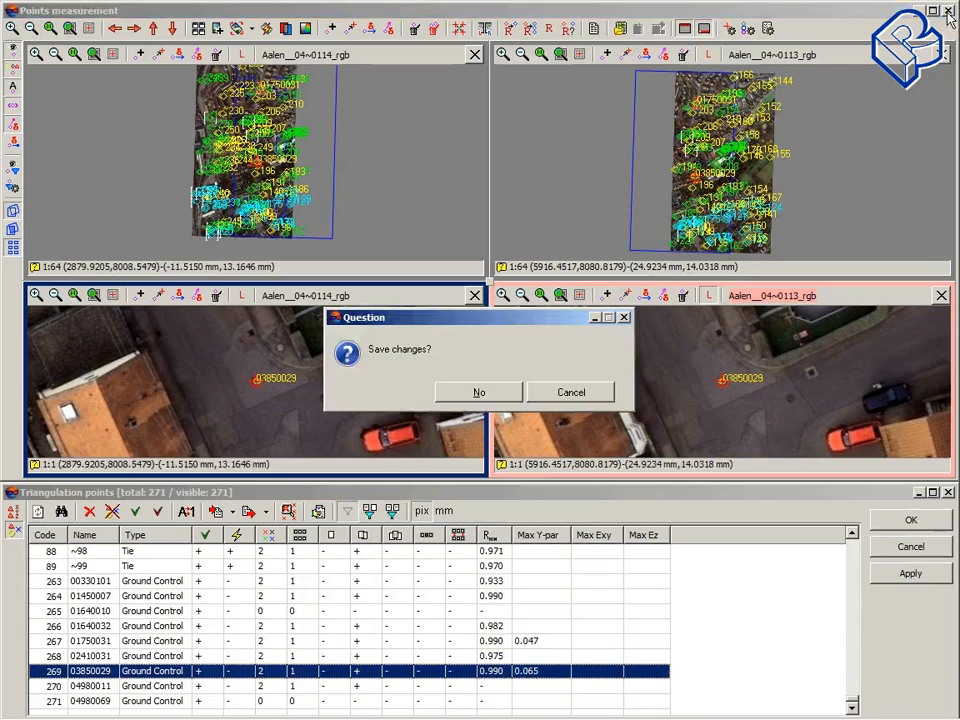
{"action": "left_click", "coordinate": [390, 393]}
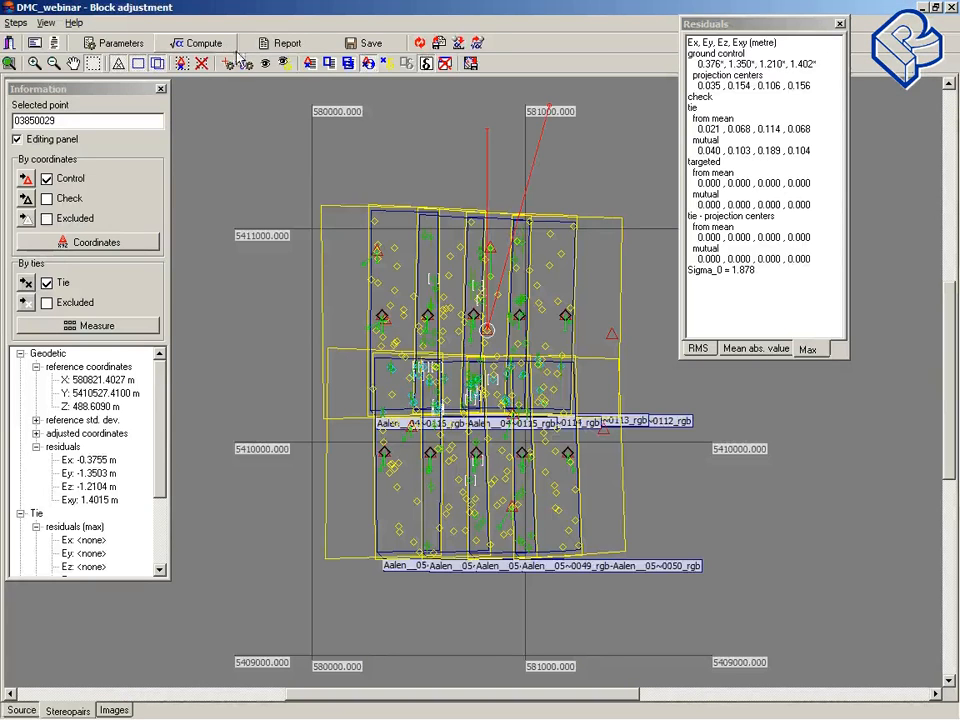
Step: Recompute the block adjustment and save the results
{"action": "left_click", "coordinate": [214, 48]}
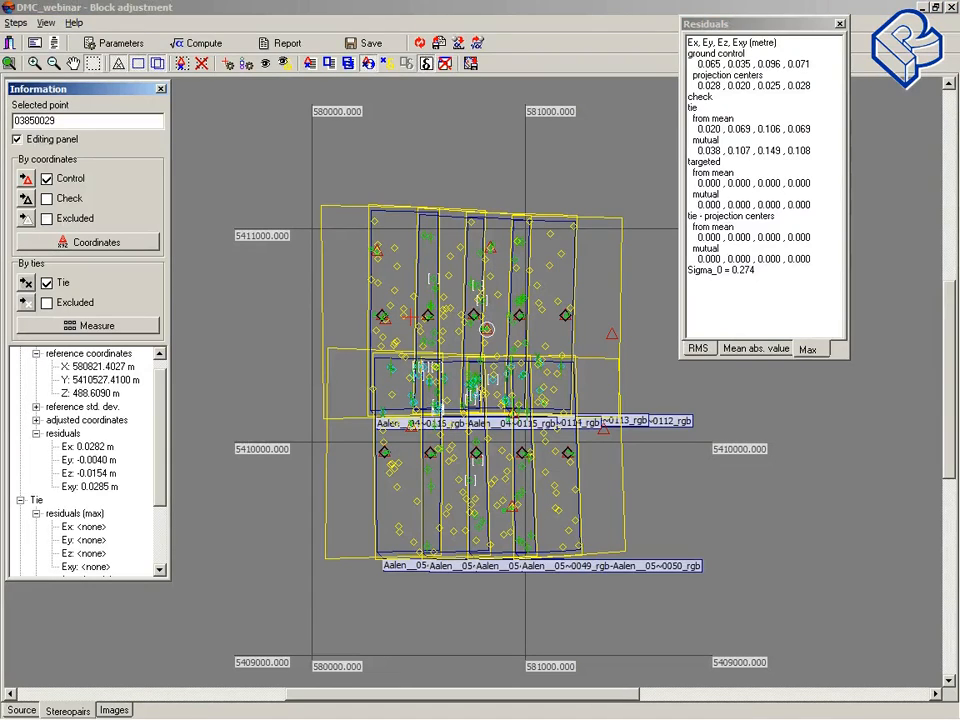
{"action": "mouse_move", "coordinate": [440, 718]}
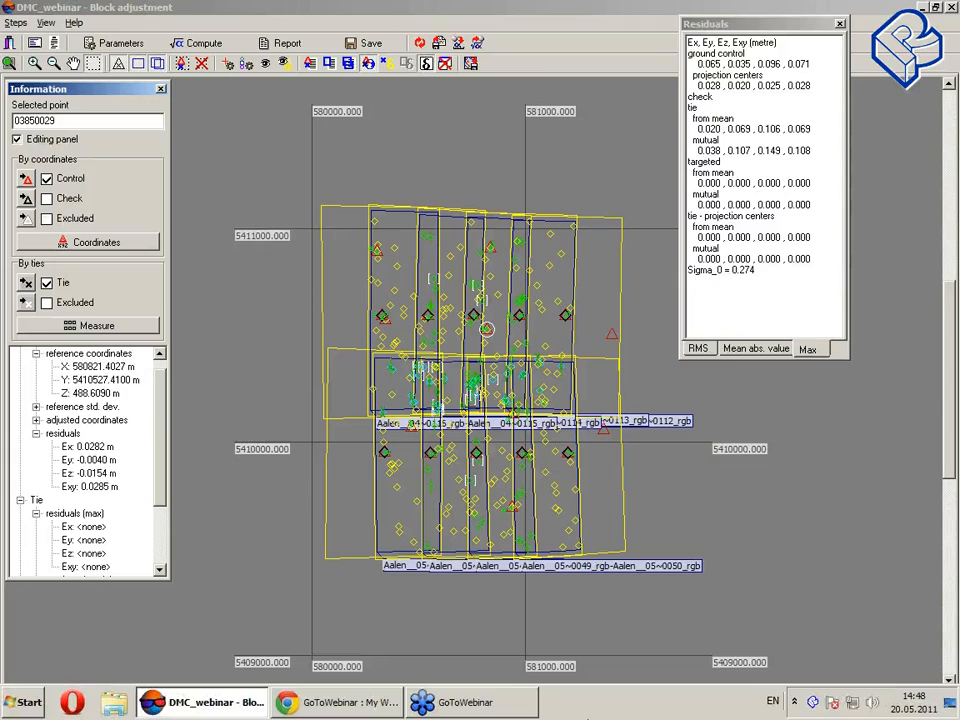
{"action": "left_click", "coordinate": [361, 48]}
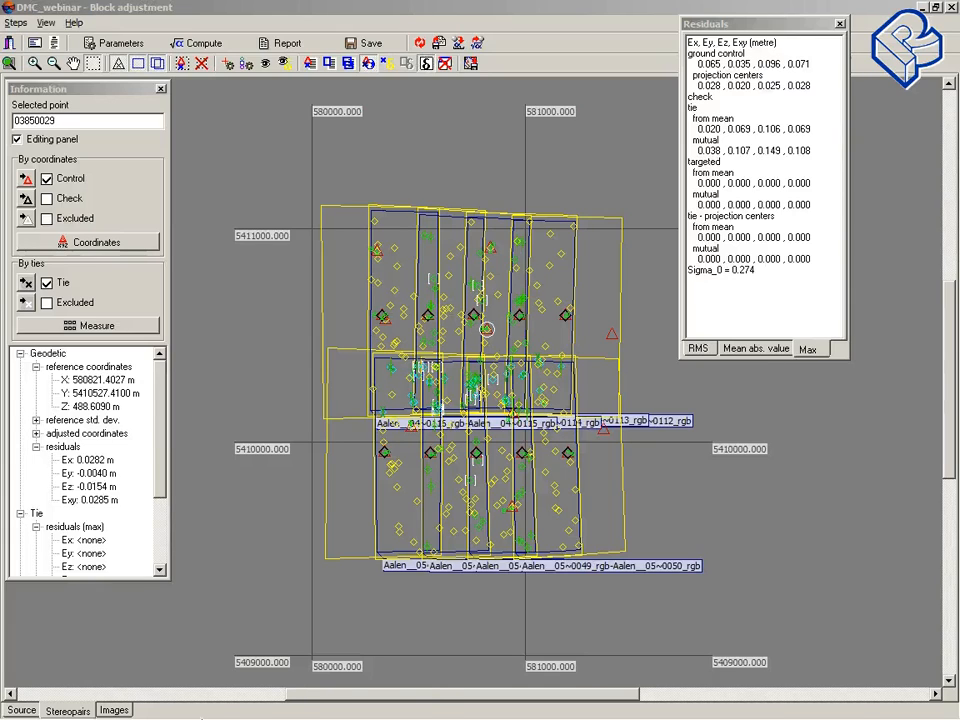
Step: Start a second PHOTOMOD 5 session and open the DMC_webinar project from project management
{"action": "mouse_move", "coordinate": [258, 693]}
{"action": "left_click", "coordinate": [230, 708]}
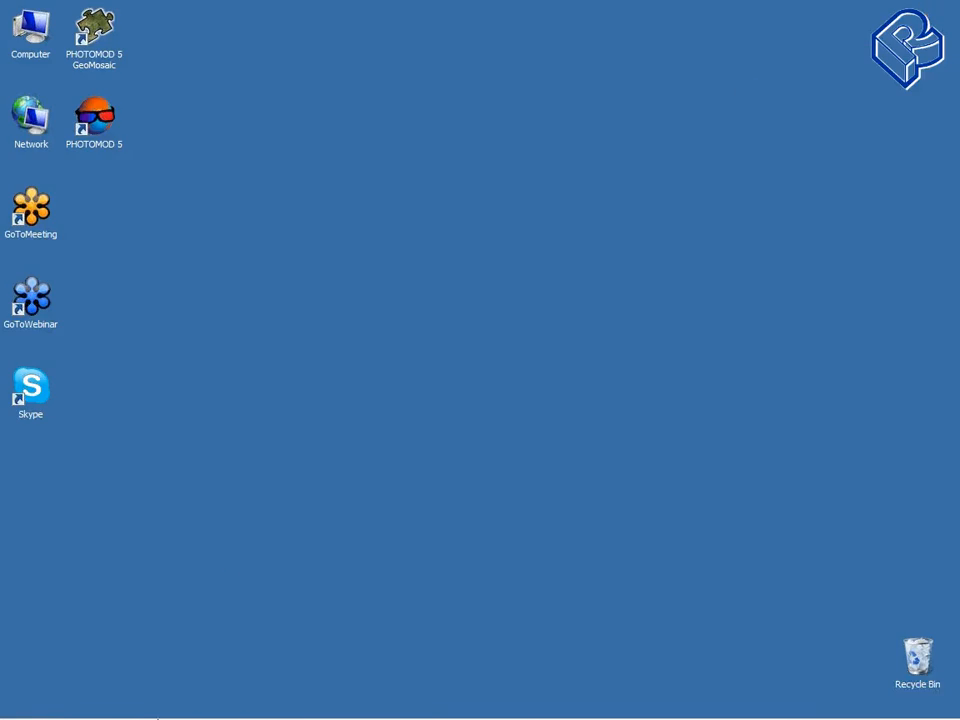
{"action": "mouse_move", "coordinate": [157, 718]}
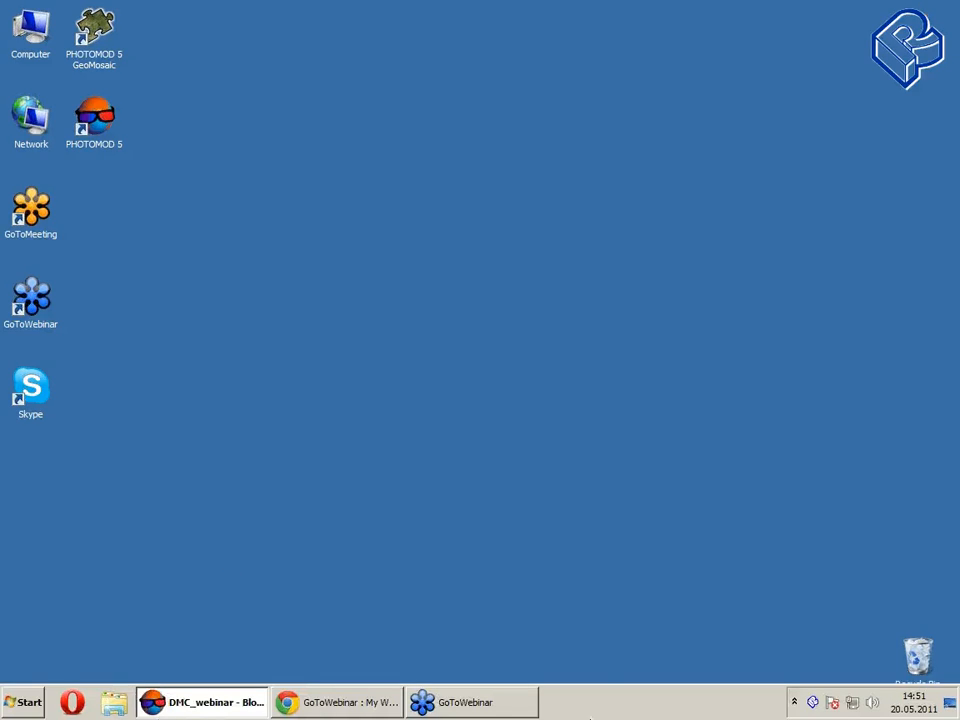
{"action": "right_click", "coordinate": [196, 712]}
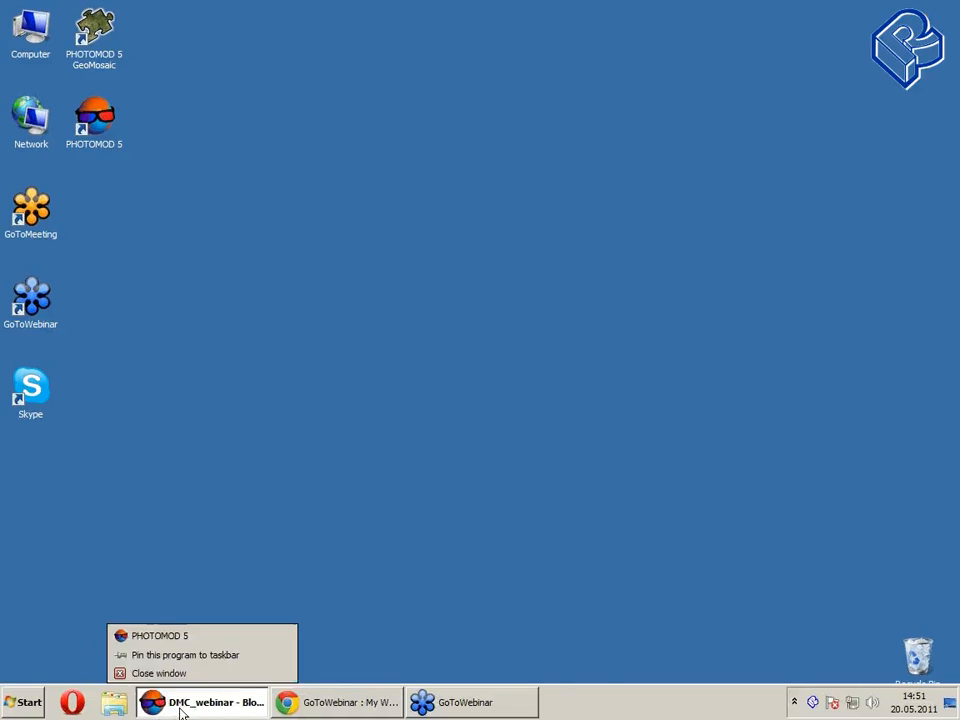
{"action": "left_click", "coordinate": [198, 638]}
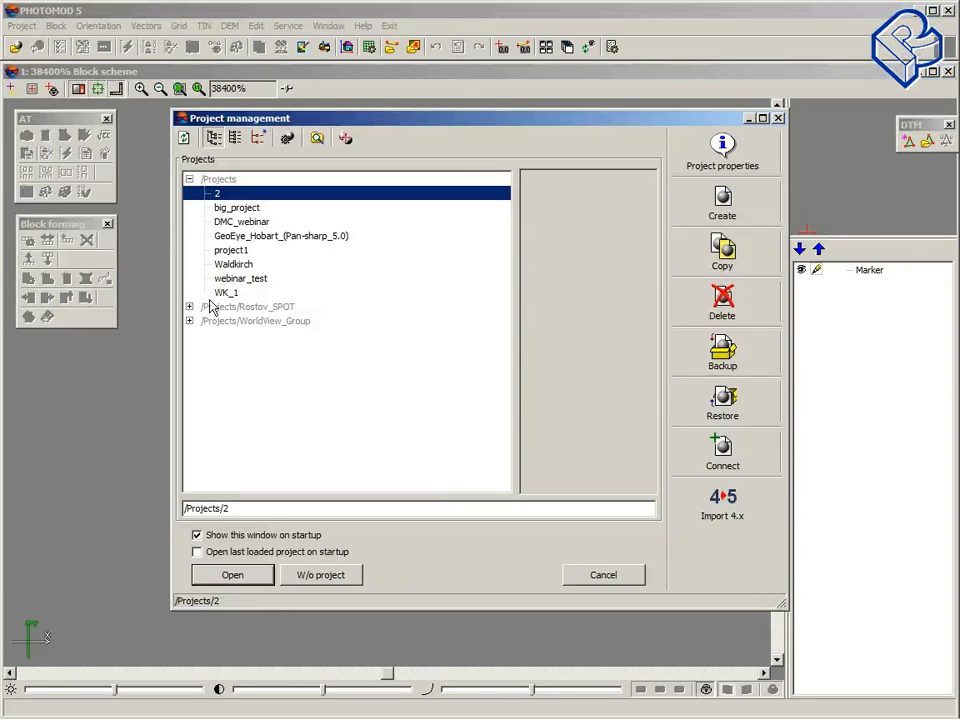
{"action": "left_click", "coordinate": [241, 221]}
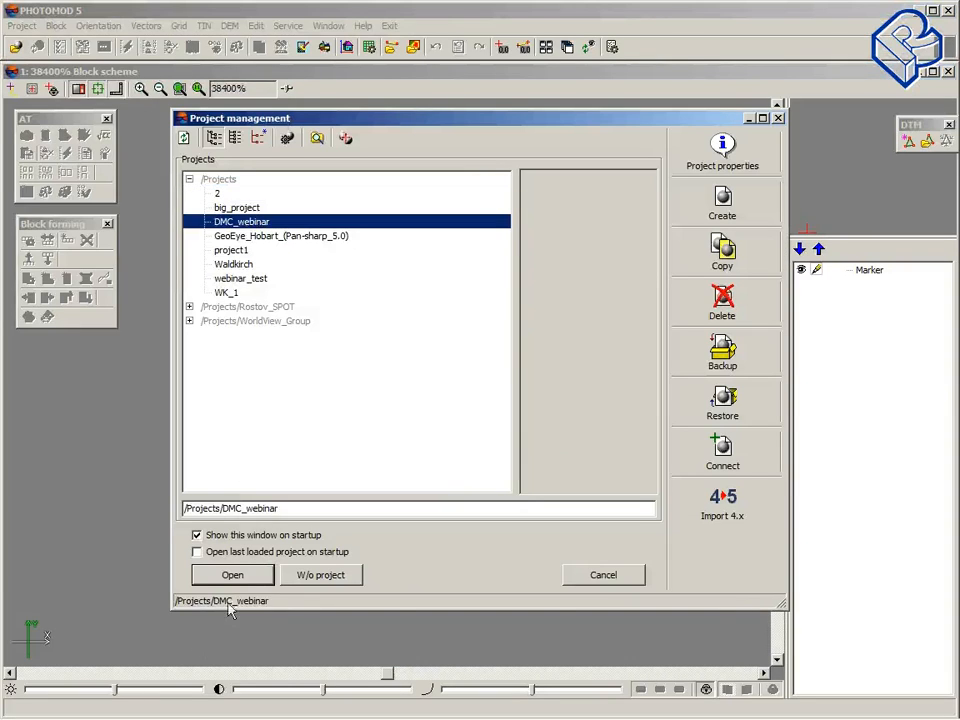
{"action": "left_click", "coordinate": [242, 574]}
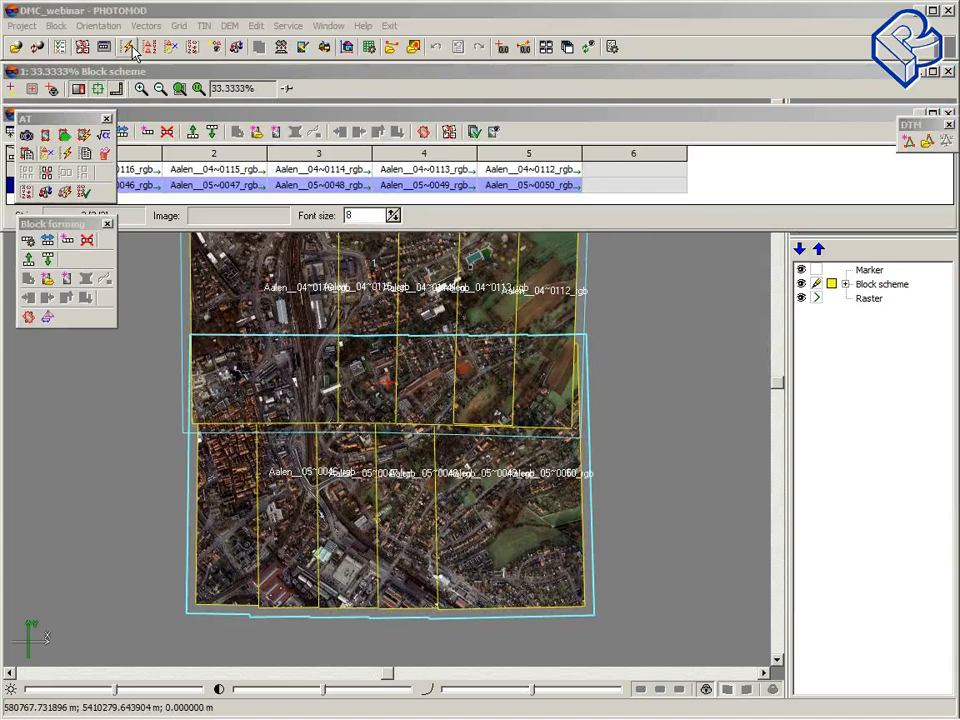
Step: Open Automatic Tie Point Measurement and review its search, zones and correlator parameters, closing without changes
{"action": "left_click", "coordinate": [128, 47]}
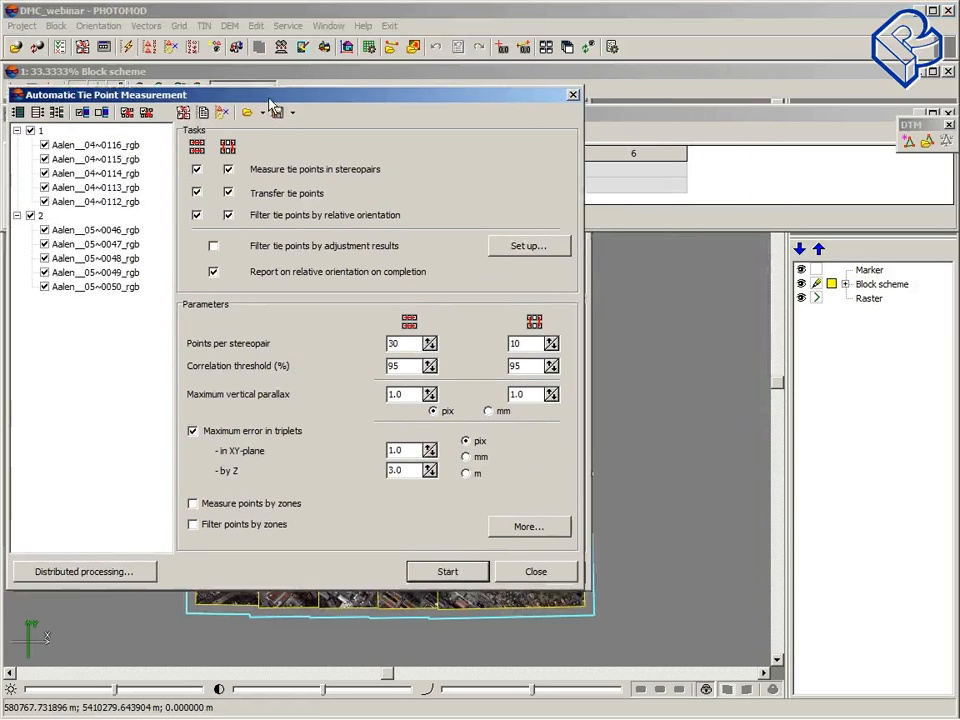
{"action": "left_click_drag", "start_coordinate": [268, 97], "coordinate": [259, 96]}
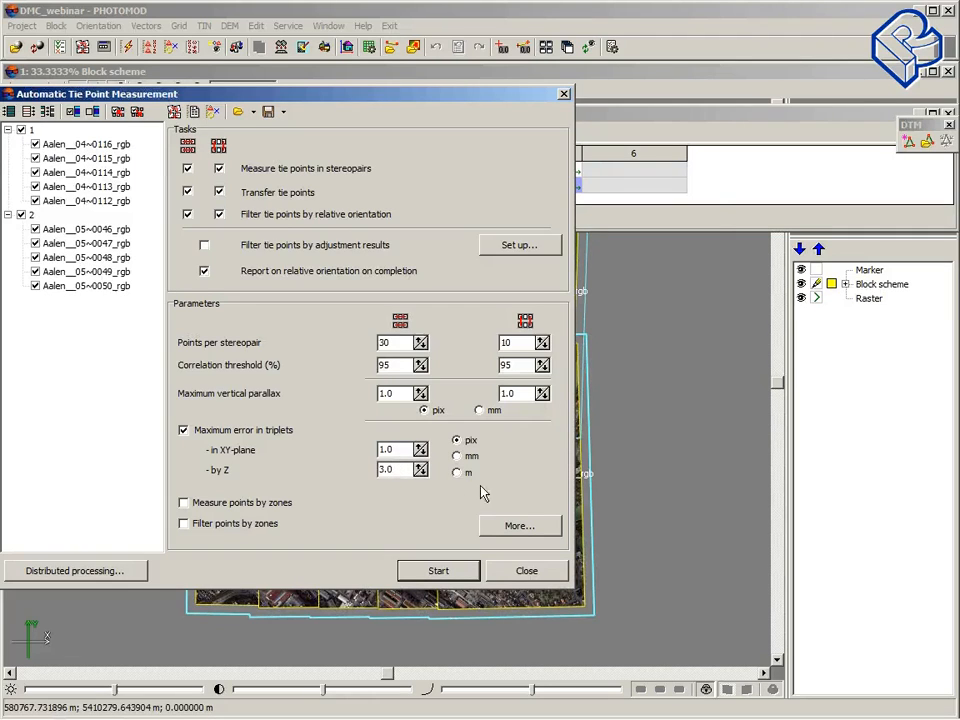
{"action": "left_click", "coordinate": [517, 528]}
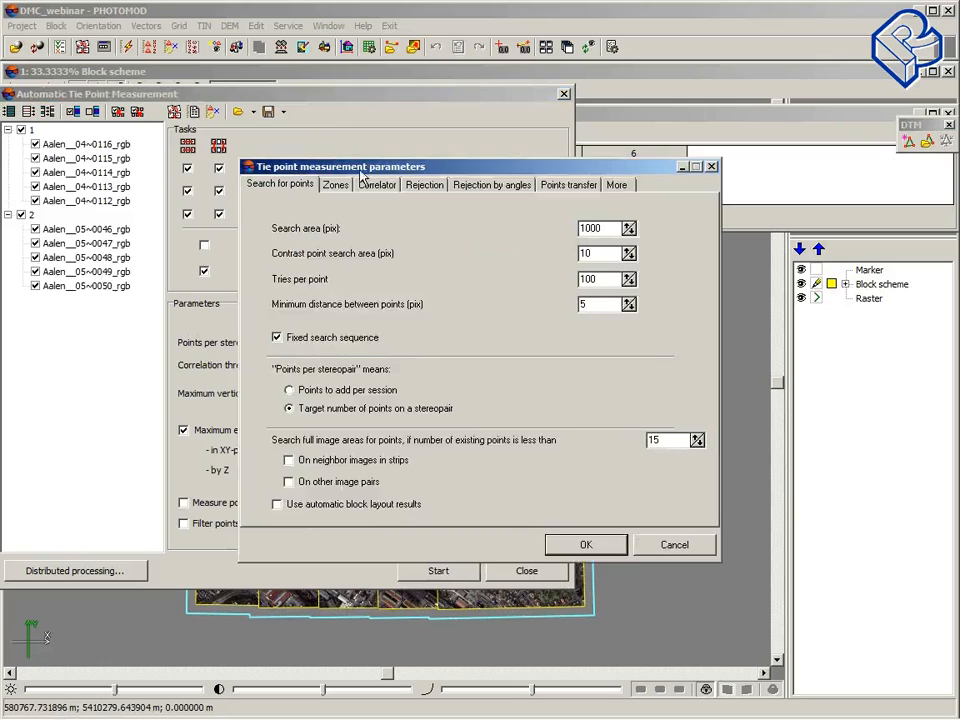
{"action": "left_click_drag", "start_coordinate": [400, 165], "coordinate": [226, 143]}
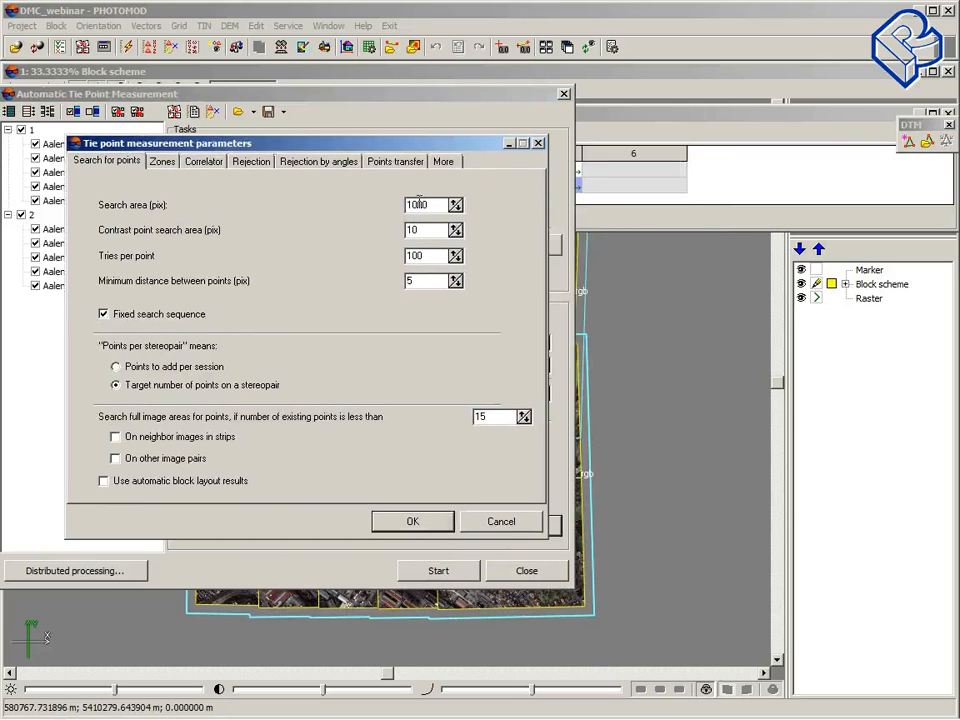
{"action": "left_click", "coordinate": [162, 162]}
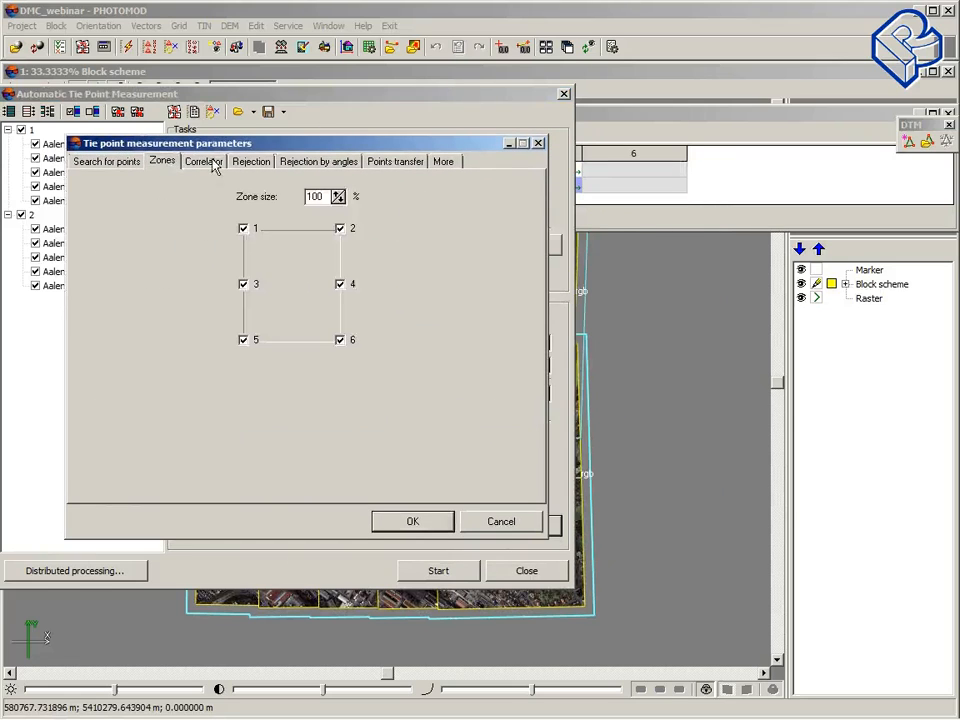
{"action": "left_click", "coordinate": [204, 162]}
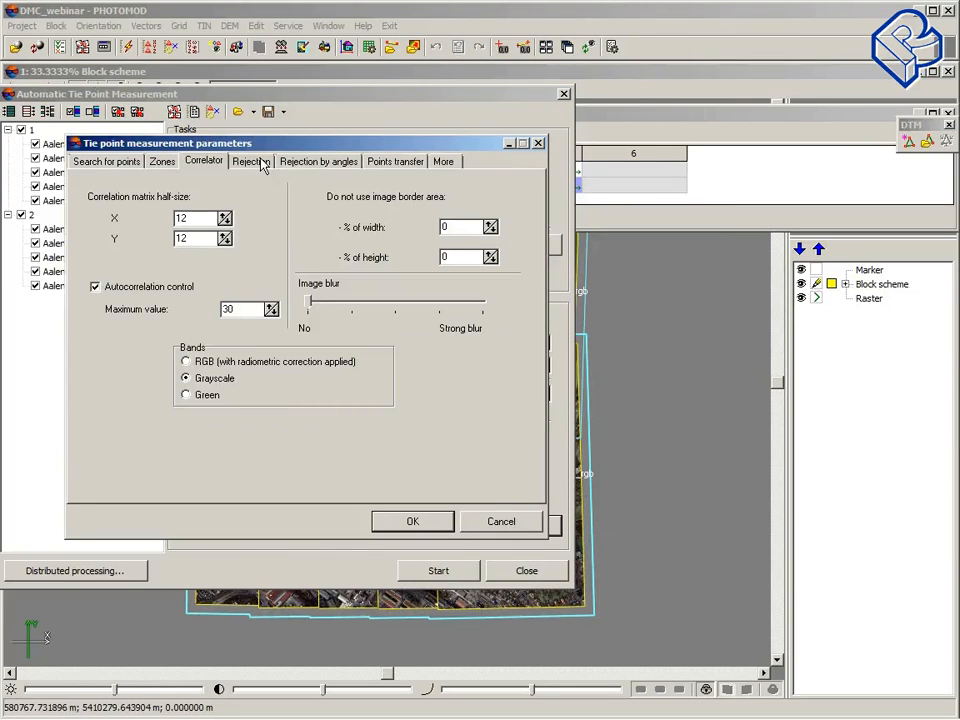
{"action": "left_click", "coordinate": [497, 522]}
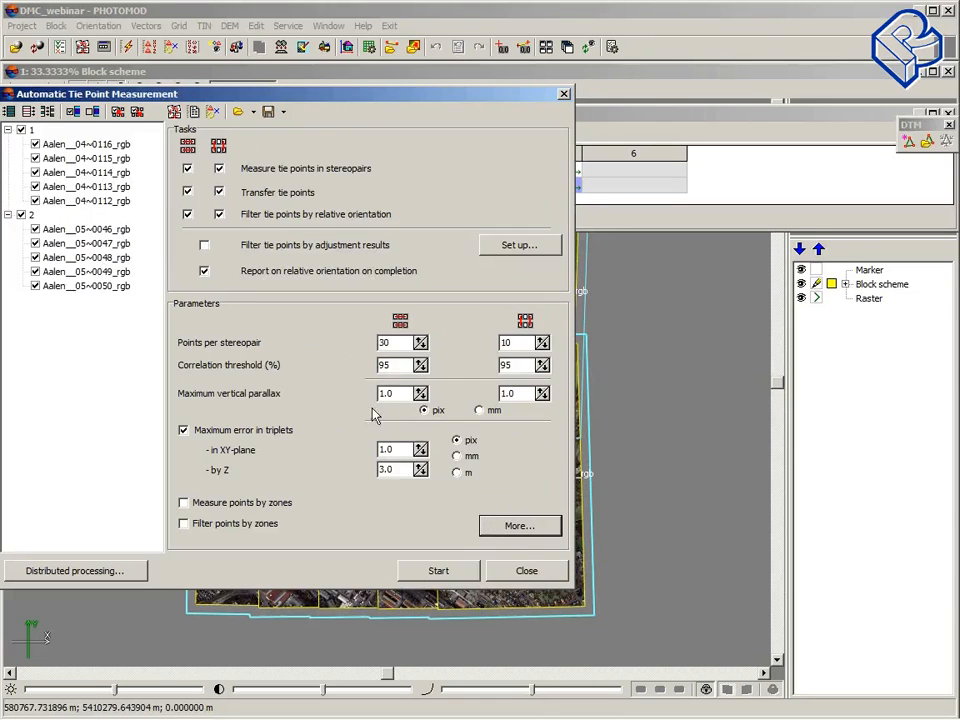
{"action": "left_click", "coordinate": [620, 71]}
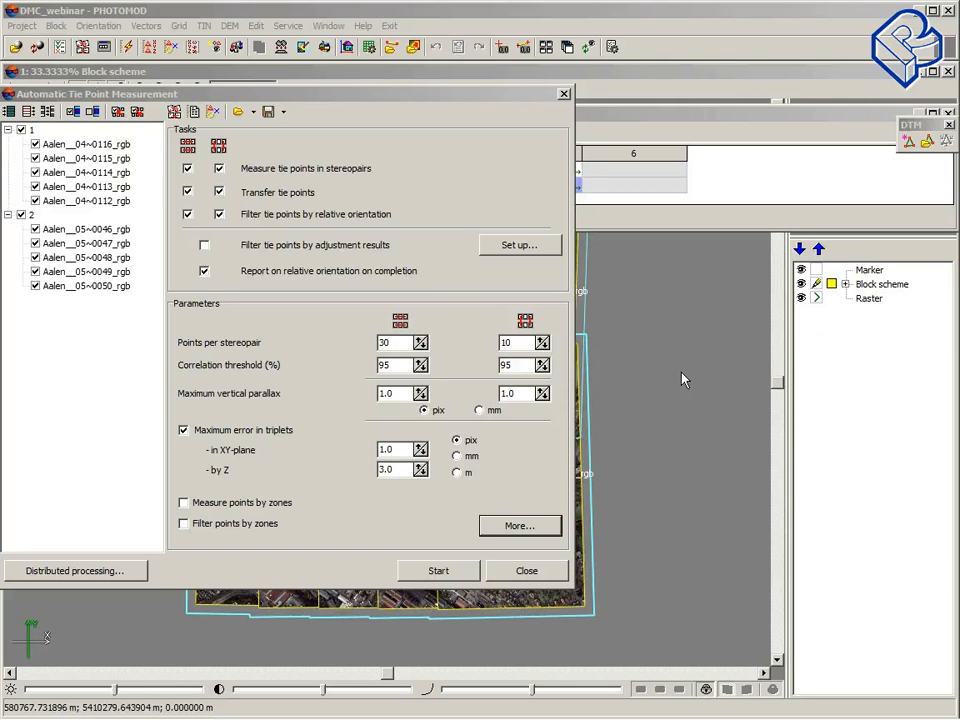
{"action": "left_click", "coordinate": [523, 571]}
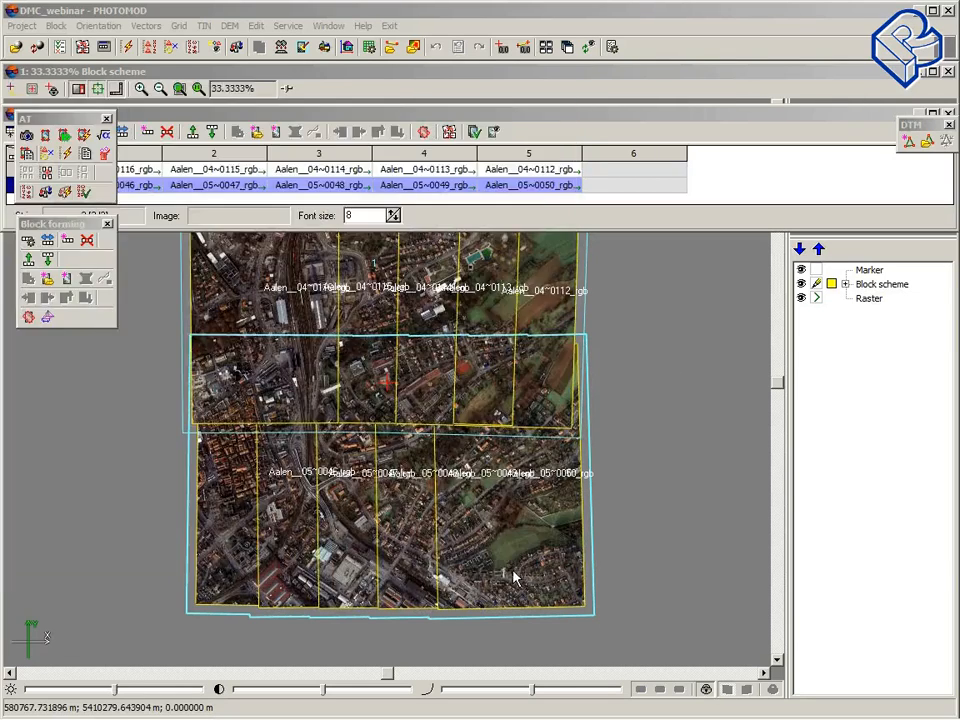
Step: Generate the relative orientation report for all images with the default parallax and triplet thresholds
{"action": "left_click", "coordinate": [100, 26]}
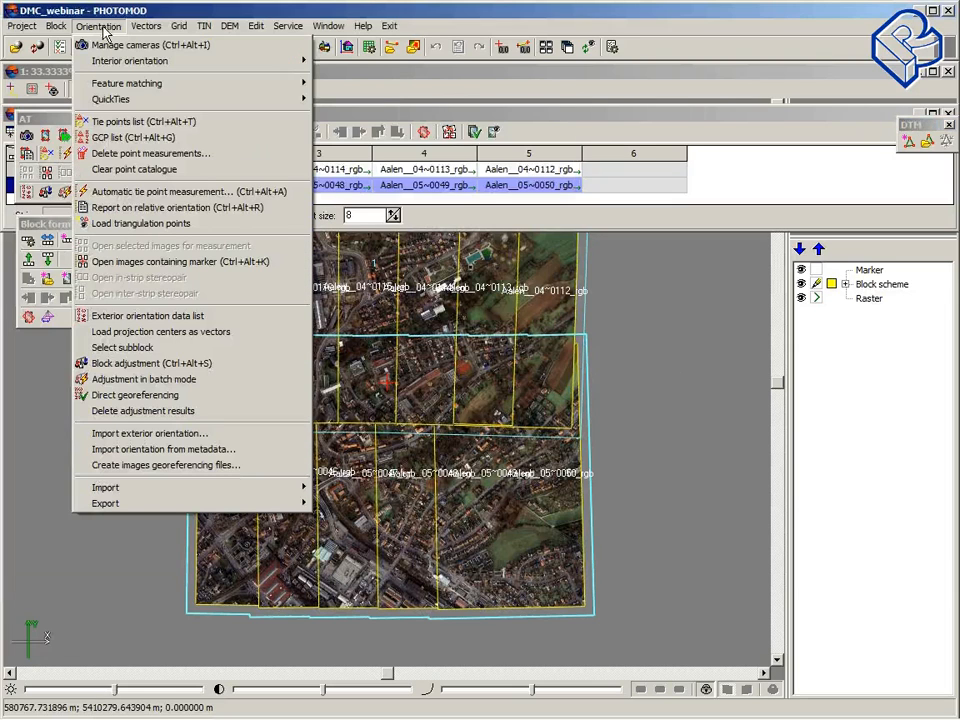
{"action": "left_click", "coordinate": [122, 207]}
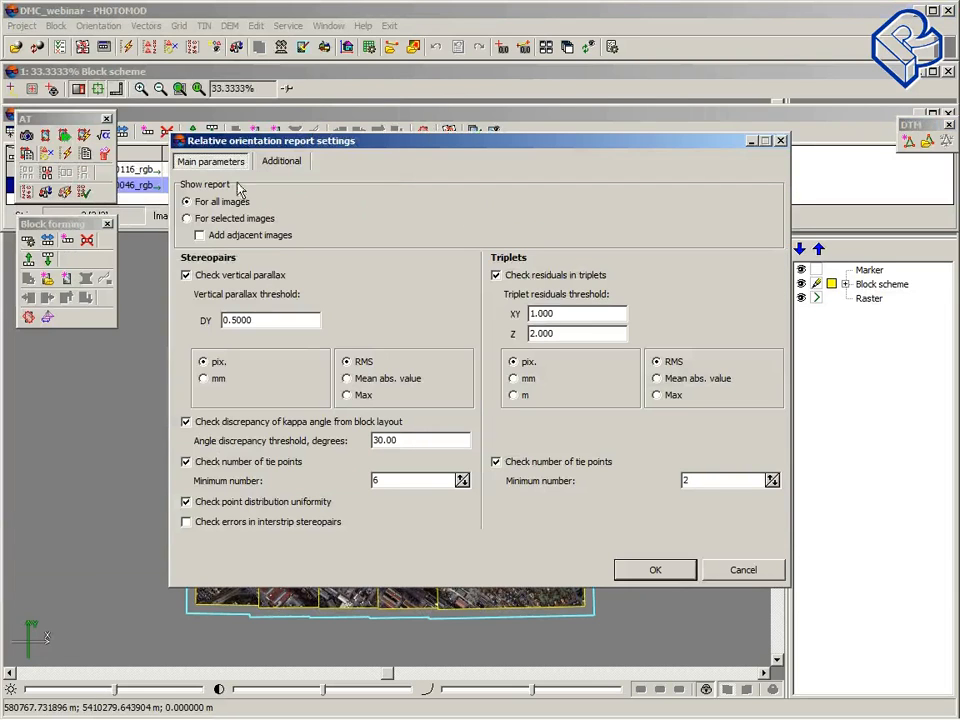
{"action": "left_click_drag", "start_coordinate": [414, 146], "coordinate": [228, 70]}
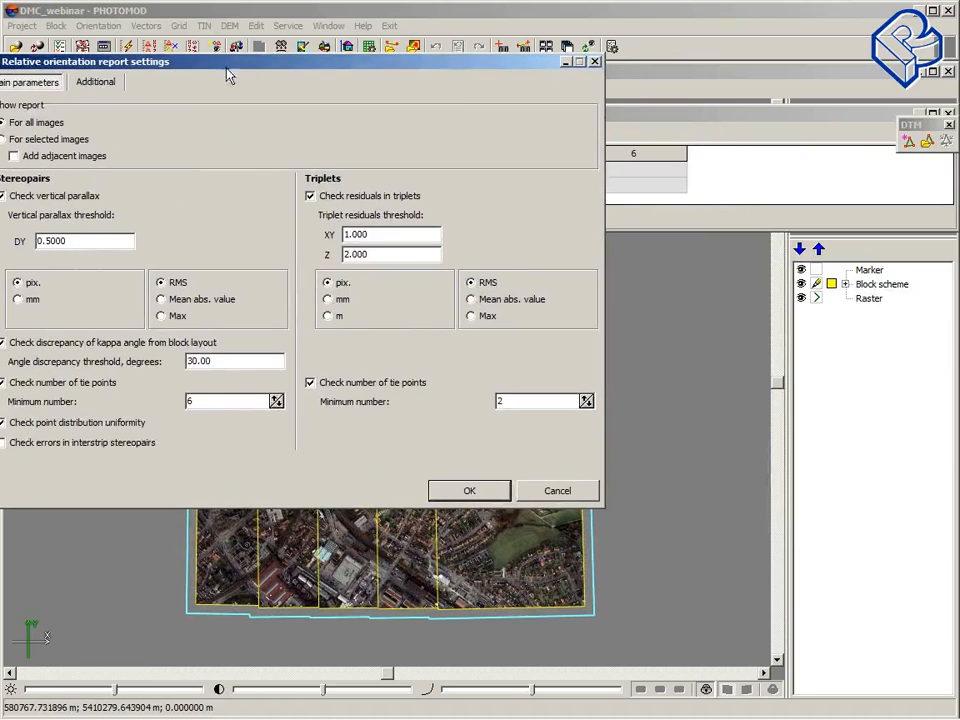
{"action": "left_click_drag", "start_coordinate": [359, 63], "coordinate": [373, 42]}
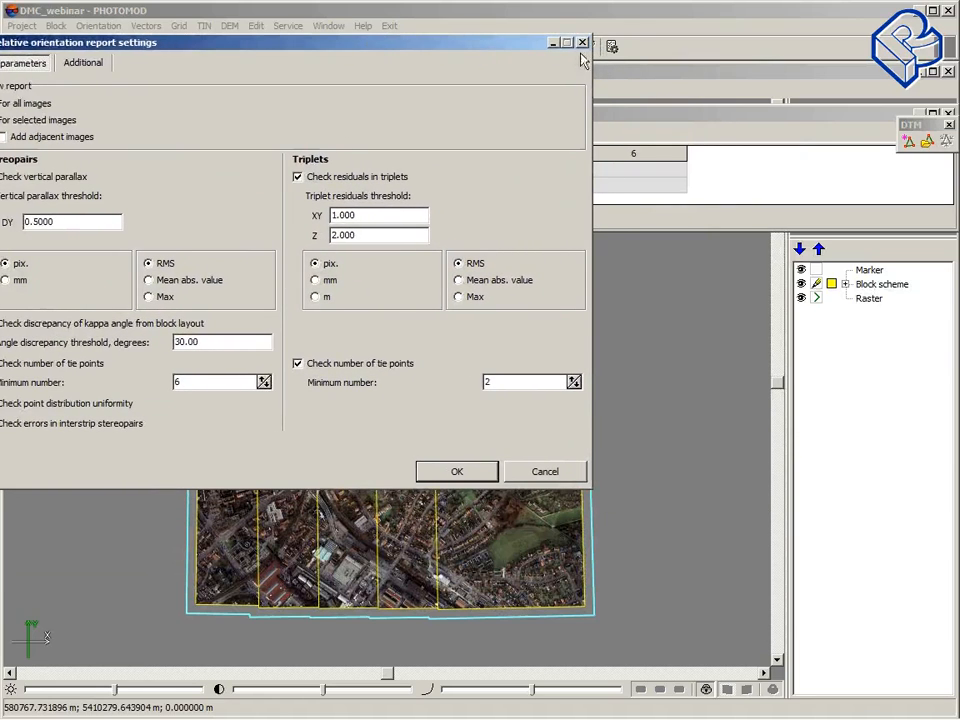
{"action": "left_click_drag", "start_coordinate": [475, 44], "coordinate": [520, 47]}
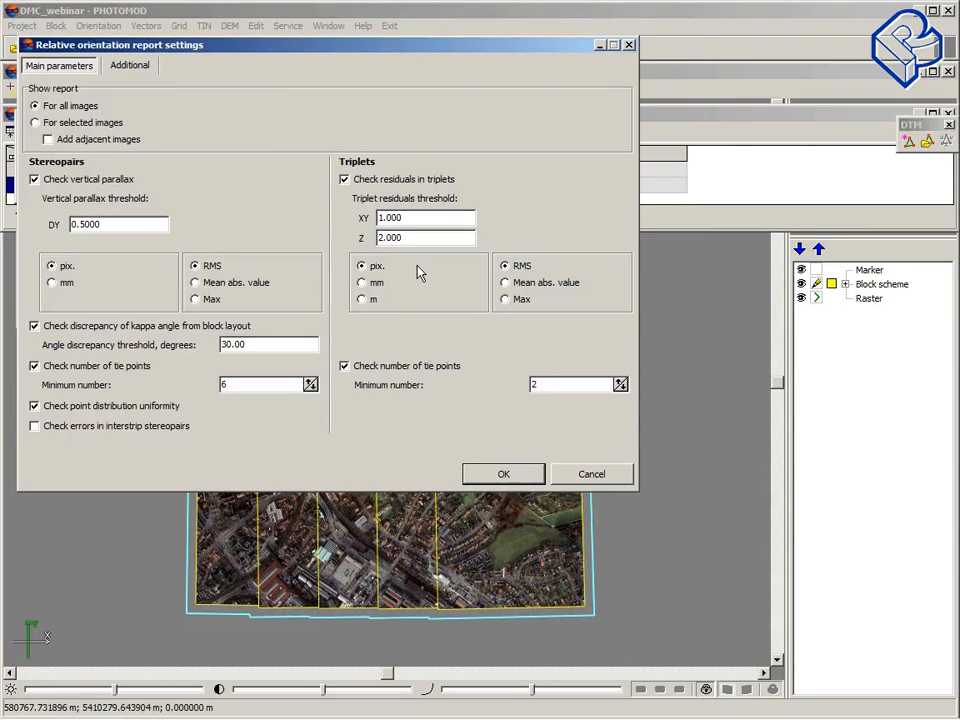
{"action": "left_click", "coordinate": [490, 477]}
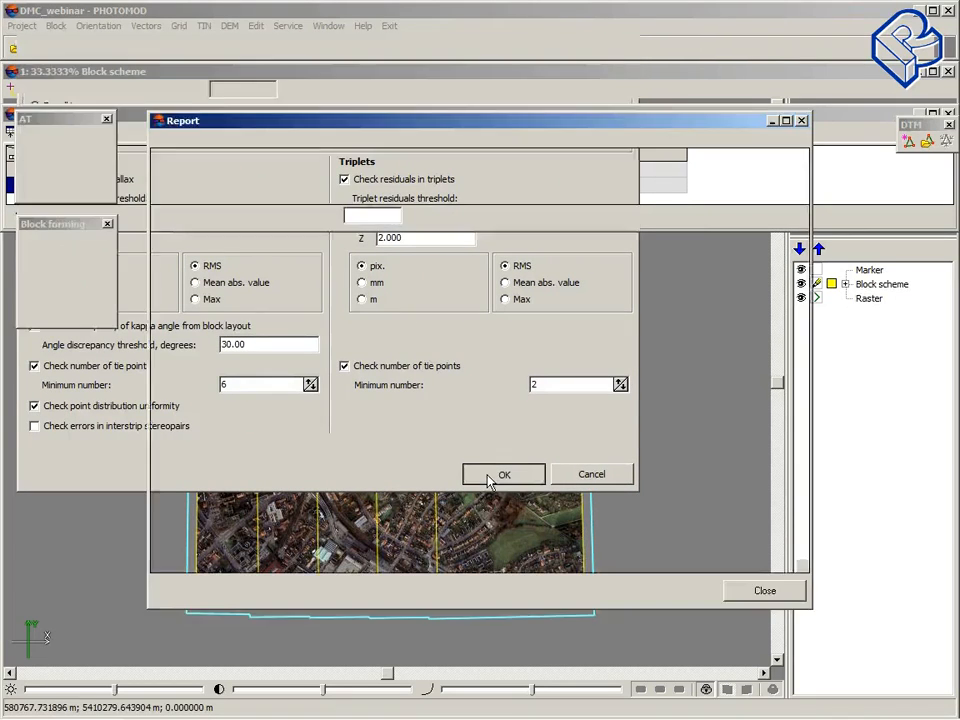
Step: Scroll through the relative orientation report's stereopair and triplet tables for both strips, then close it
{"action": "left_click_drag", "start_coordinate": [378, 114], "coordinate": [240, 56]}
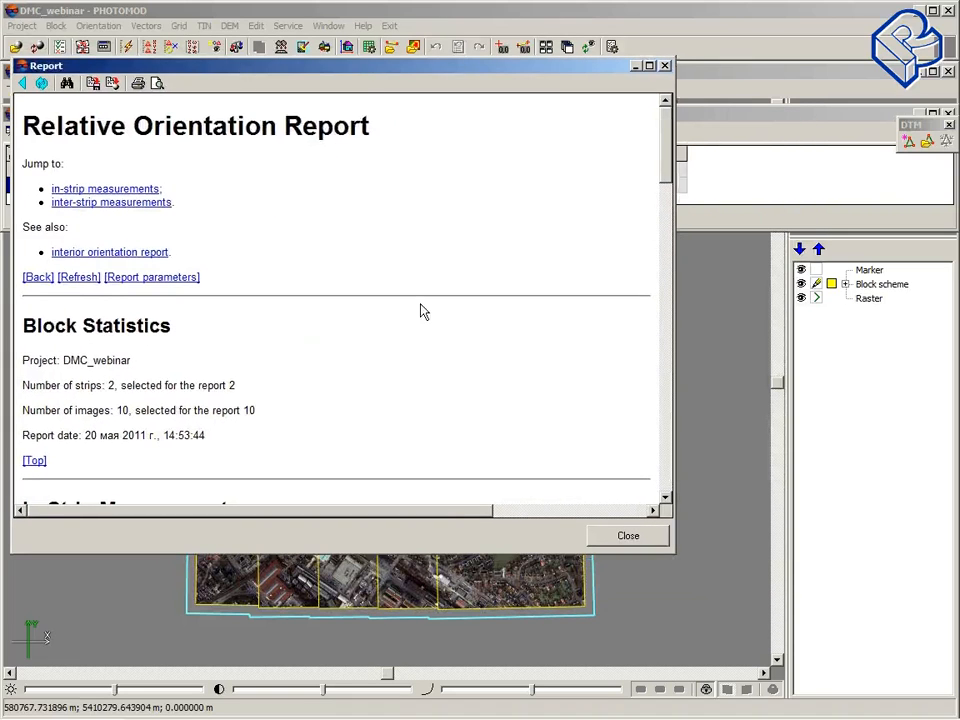
{"action": "scroll", "coordinate": [421, 311], "scroll_direction": "down", "scroll_amount": 6}
{"action": "scroll", "coordinate": [421, 311], "scroll_direction": "down", "scroll_amount": 3}
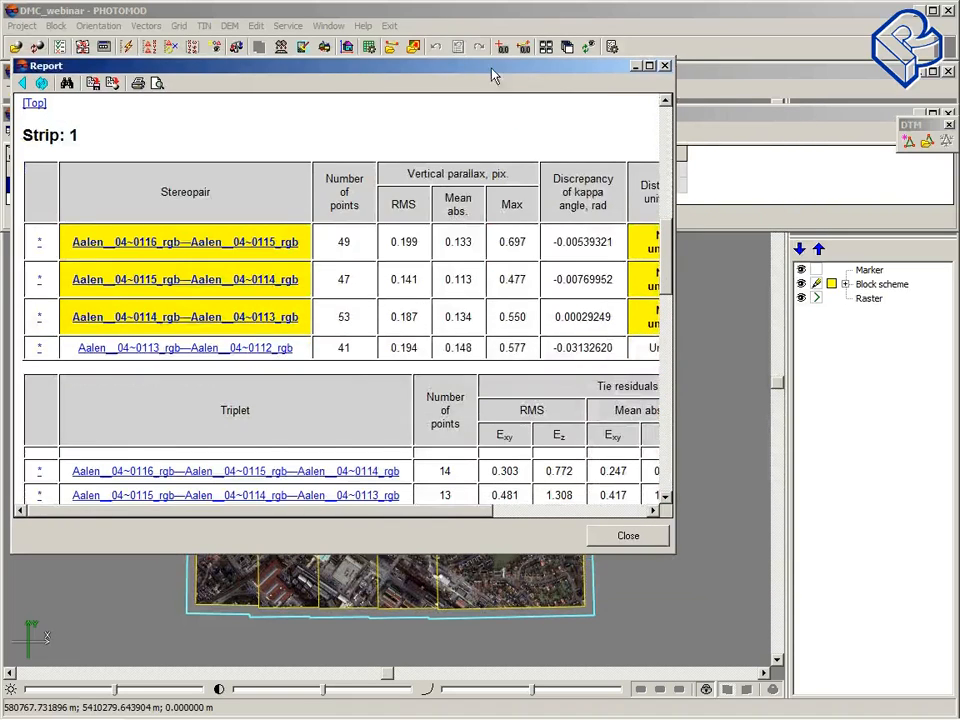
{"action": "left_click_drag", "start_coordinate": [490, 72], "coordinate": [467, 64]}
{"action": "scroll", "coordinate": [467, 242], "scroll_direction": "down", "scroll_amount": 3}
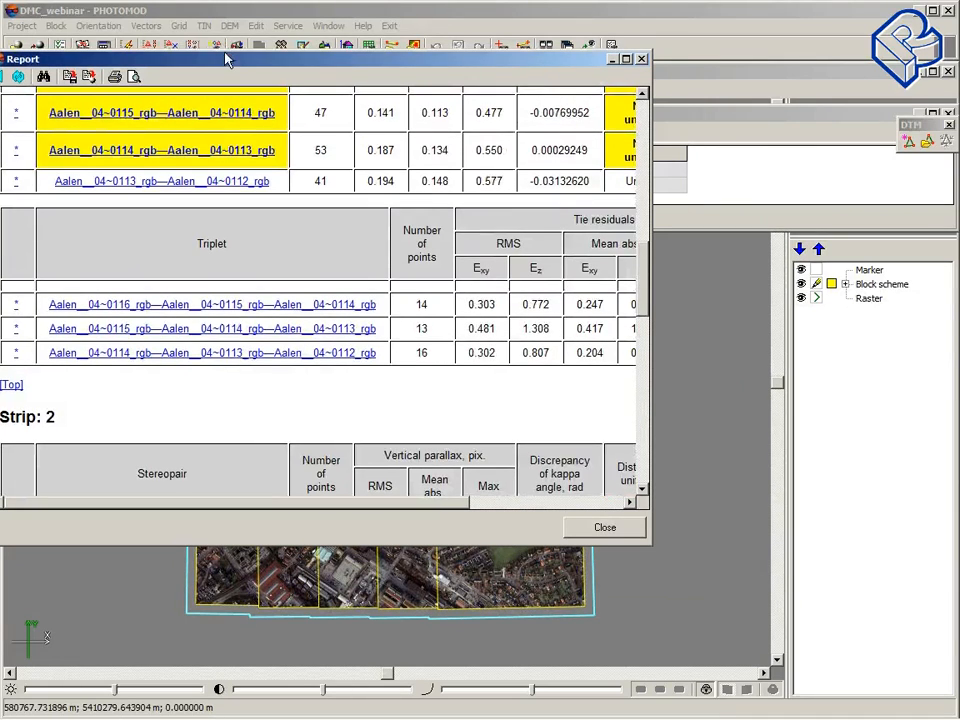
{"action": "left_click_drag", "start_coordinate": [229, 62], "coordinate": [252, 66]}
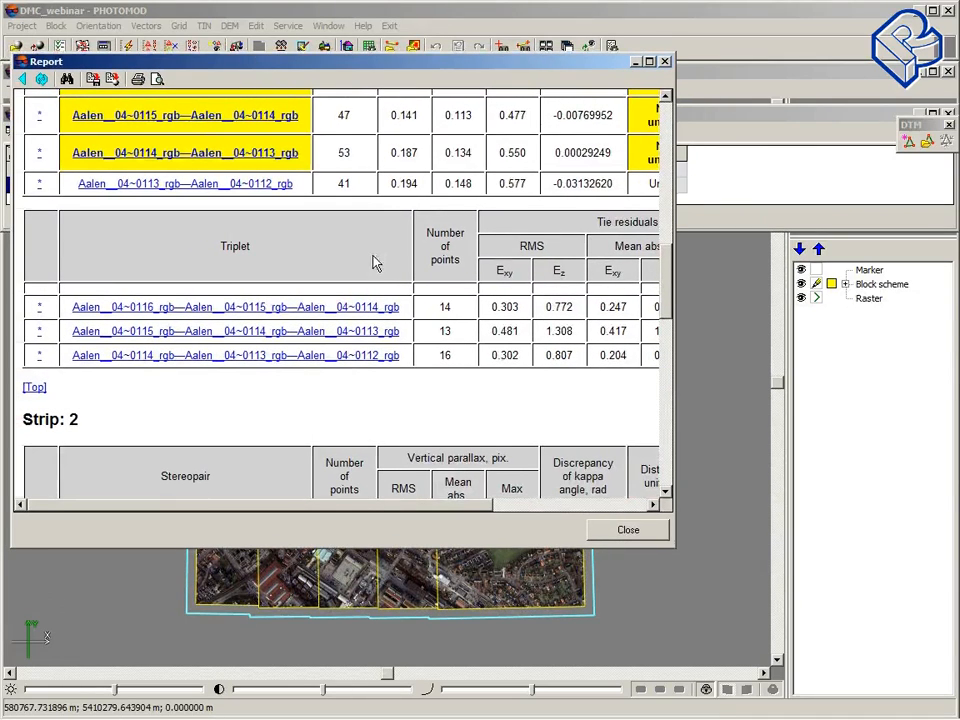
{"action": "scroll", "coordinate": [383, 272], "scroll_direction": "down", "scroll_amount": 1}
{"action": "scroll", "coordinate": [384, 273], "scroll_direction": "down", "scroll_amount": 1}
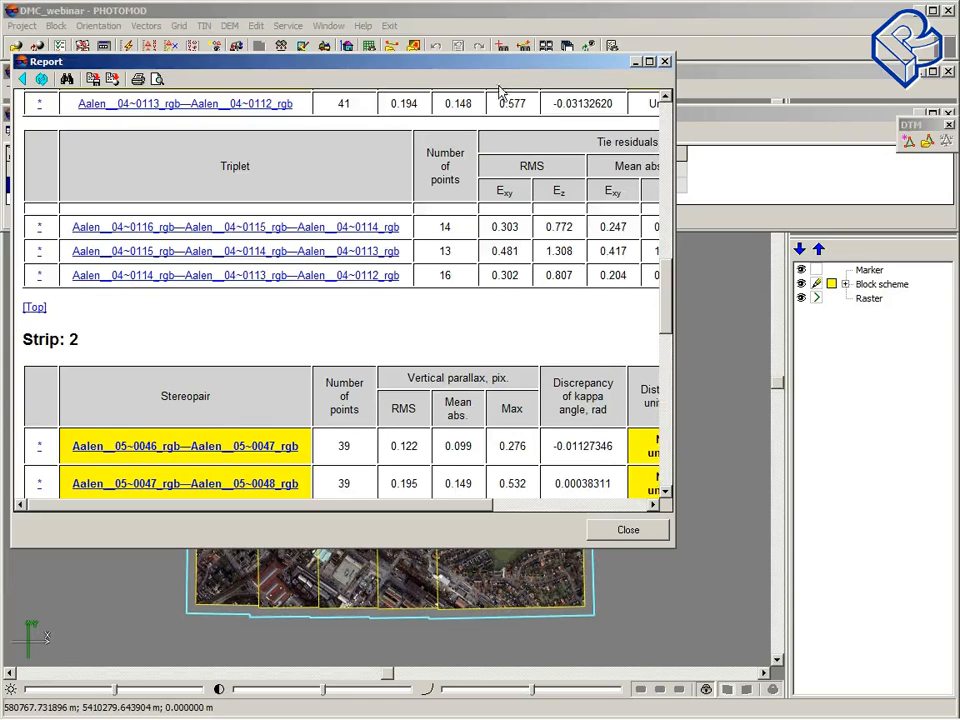
{"action": "scroll", "coordinate": [496, 84], "scroll_direction": "down", "scroll_amount": 1}
{"action": "left_click_drag", "start_coordinate": [502, 66], "coordinate": [439, 59]}
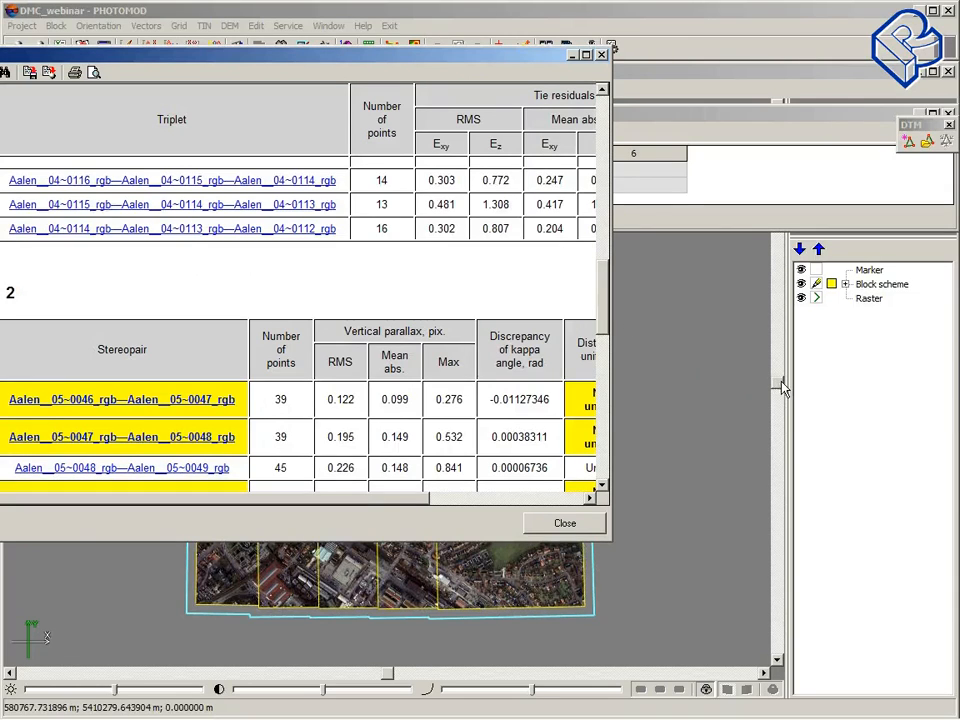
{"action": "left_click", "coordinate": [580, 523]}
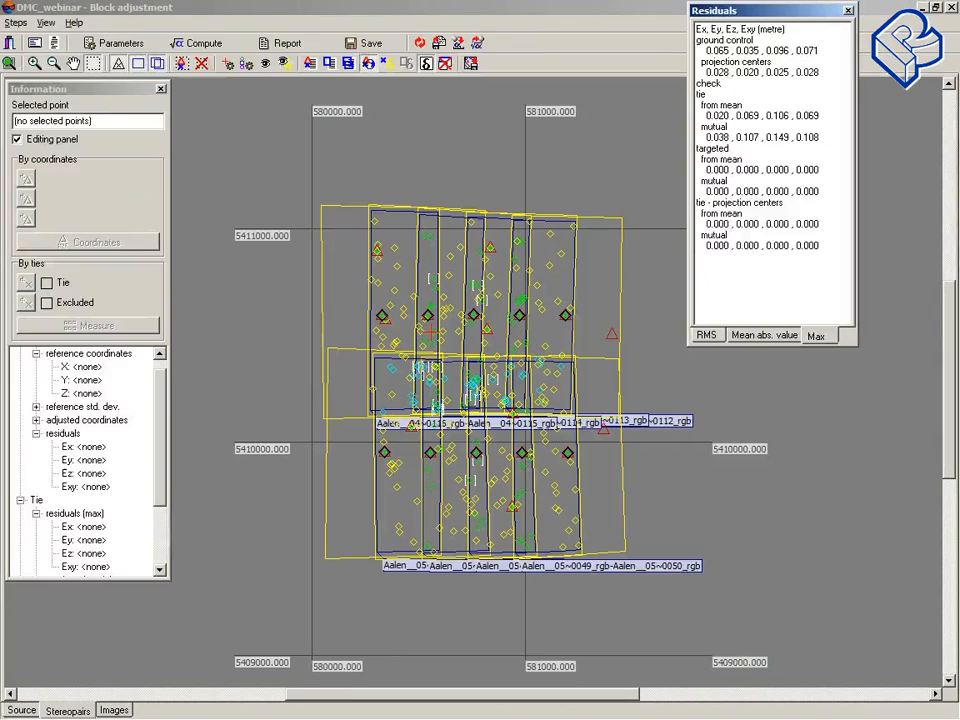
Step: Open the block adjustment report and scroll through the control, tie point and orientation angle residuals, then close it
{"action": "left_click", "coordinate": [285, 43]}
{"action": "scroll", "coordinate": [407, 272], "scroll_direction": "down", "scroll_amount": 20}
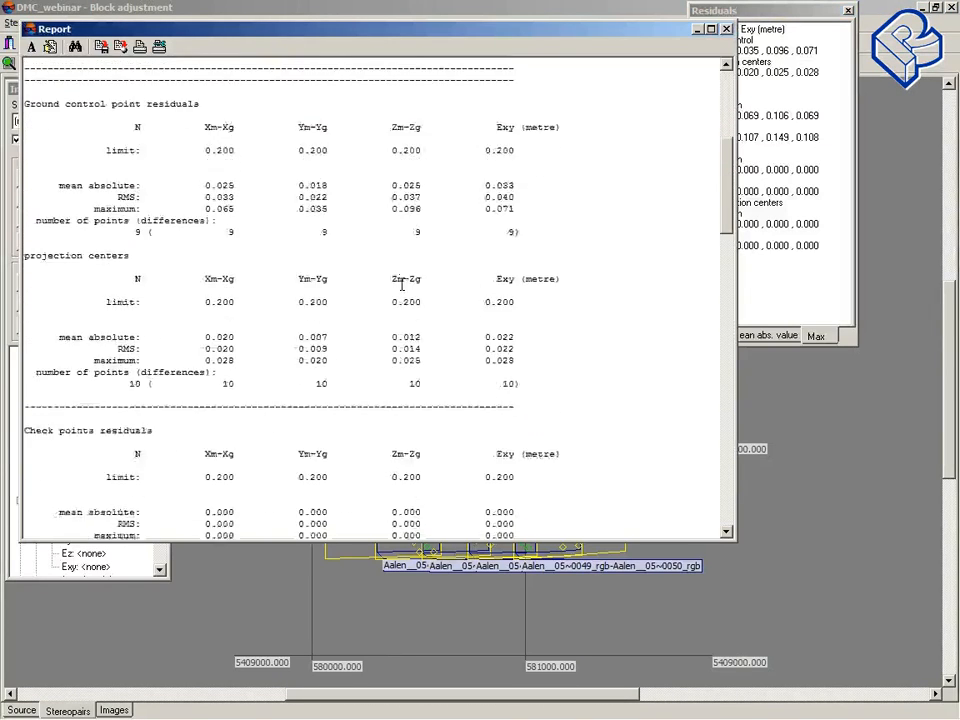
{"action": "scroll", "coordinate": [401, 284], "scroll_direction": "down", "scroll_amount": 19}
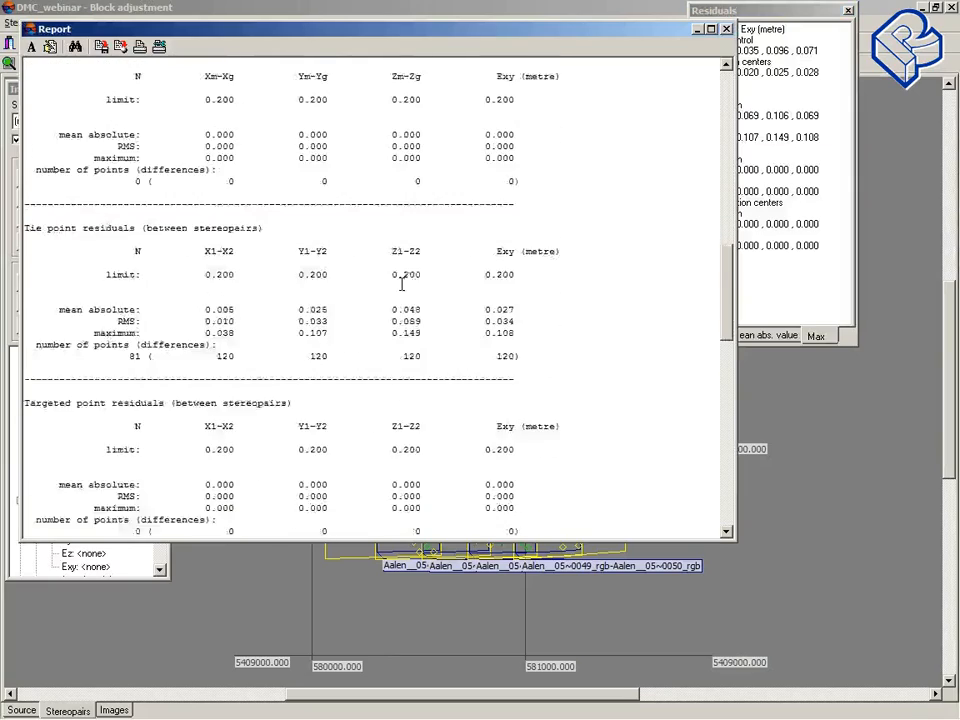
{"action": "scroll", "coordinate": [401, 285], "scroll_direction": "down", "scroll_amount": 11}
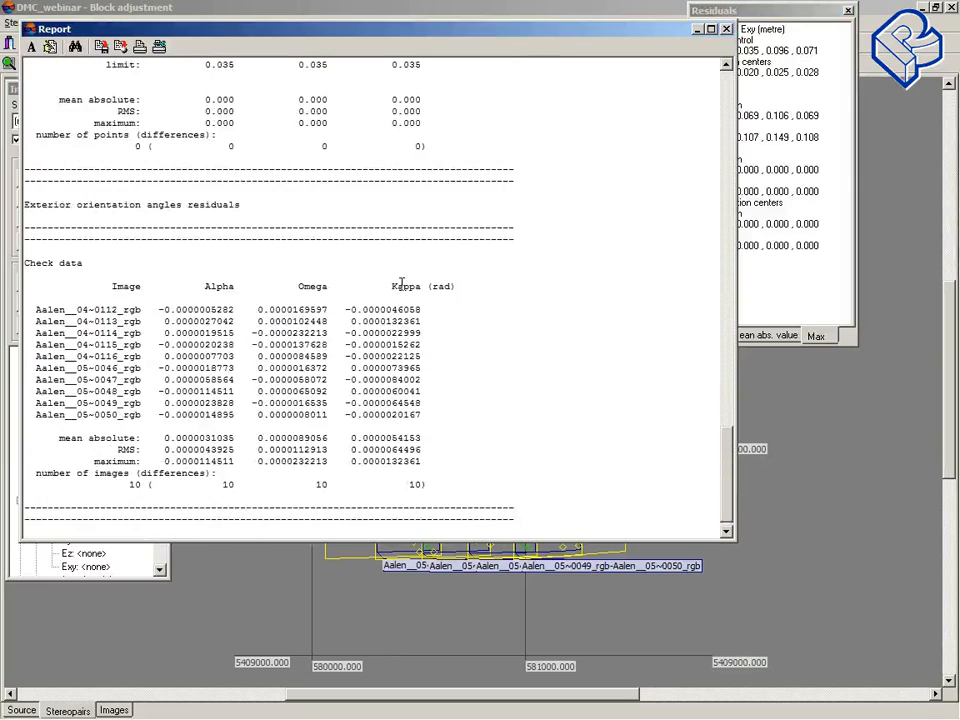
{"action": "scroll", "coordinate": [401, 285], "scroll_direction": "down", "scroll_amount": 1}
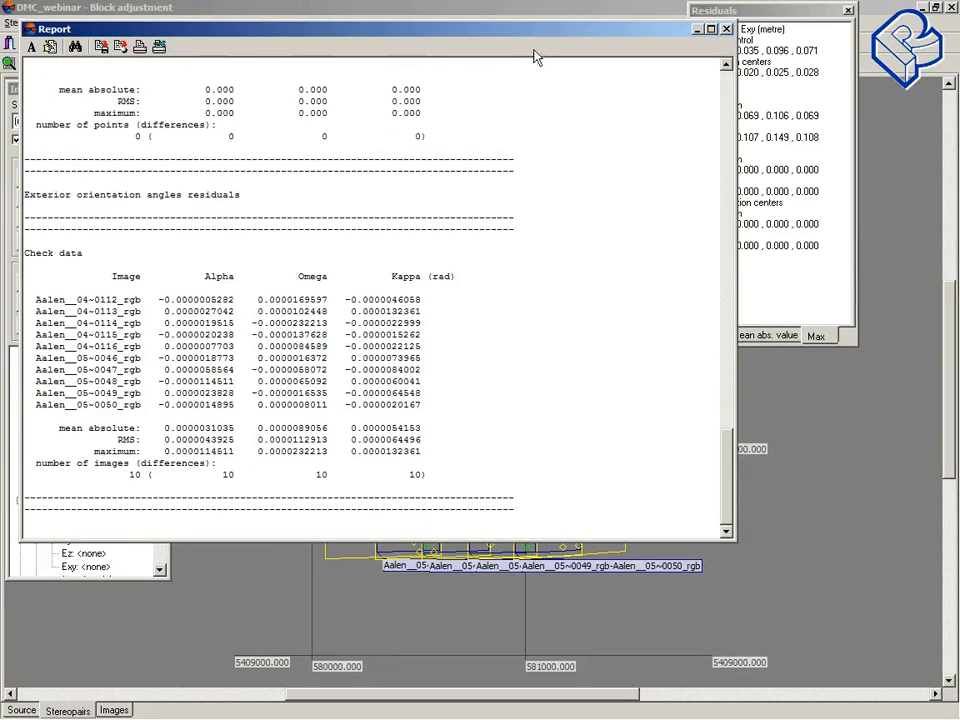
{"action": "left_click_drag", "start_coordinate": [559, 34], "coordinate": [393, 48]}
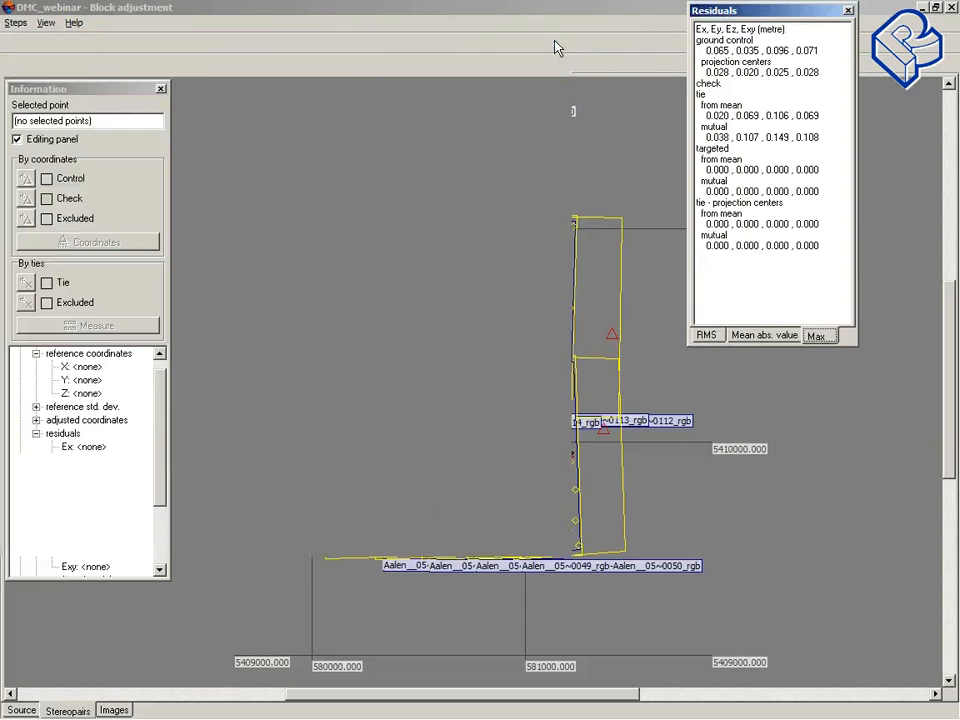
{"action": "left_click", "coordinate": [560, 42]}
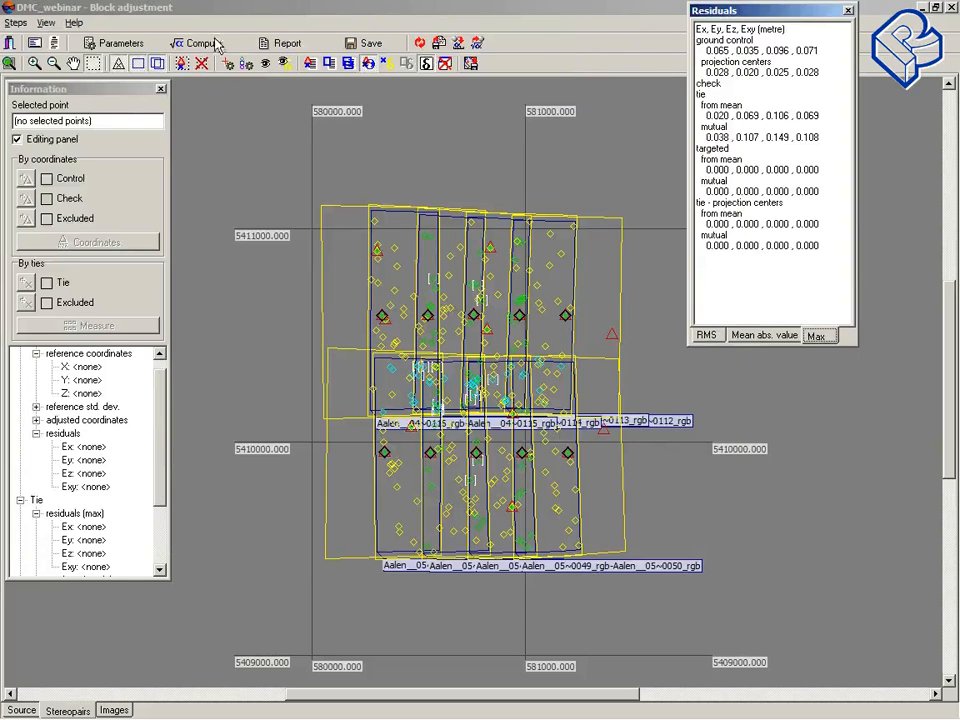
Step: In the report parameters, include single tie points, details, acceptable residuals and exterior orientation parameters, then confirm
{"action": "left_click", "coordinate": [146, 48]}
{"action": "left_click_drag", "start_coordinate": [430, 156], "coordinate": [291, 124]}
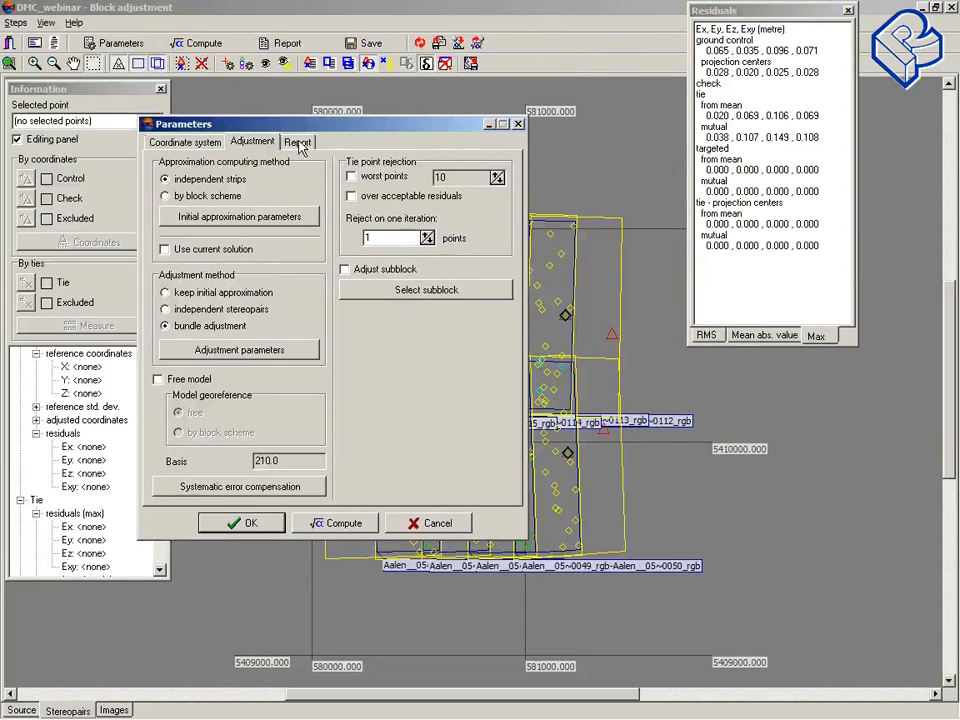
{"action": "left_click", "coordinate": [298, 142]}
{"action": "left_click", "coordinate": [188, 226]}
{"action": "left_click", "coordinate": [188, 242]}
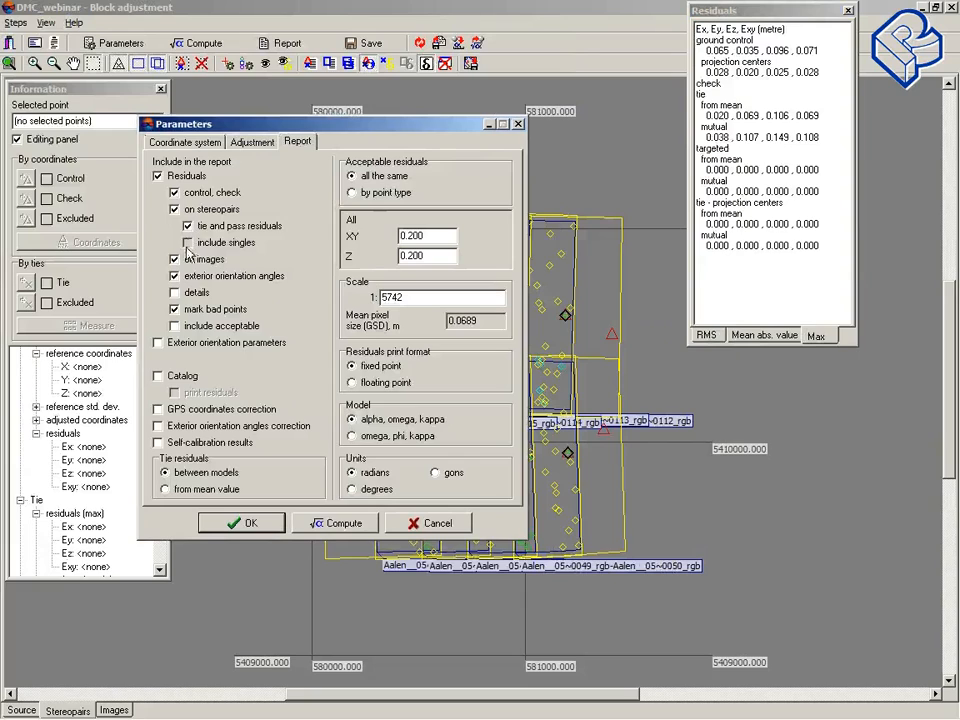
{"action": "left_click", "coordinate": [175, 292]}
{"action": "left_click", "coordinate": [175, 326]}
{"action": "left_click", "coordinate": [158, 343]}
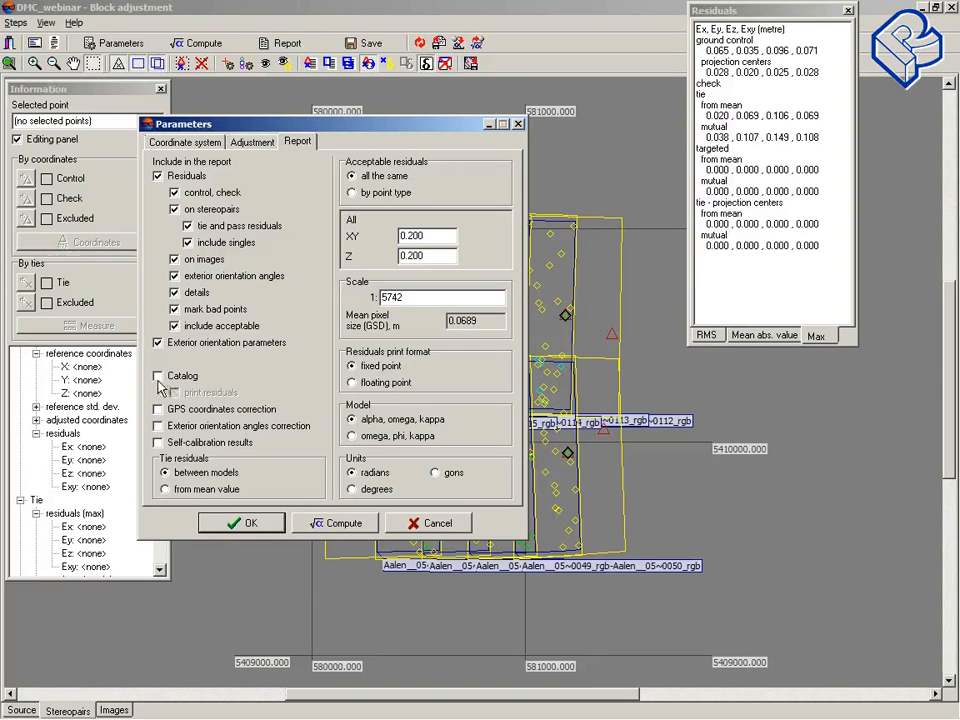
{"action": "left_click", "coordinate": [157, 376]}
{"action": "left_click", "coordinate": [157, 377]}
{"action": "left_click", "coordinate": [255, 522]}
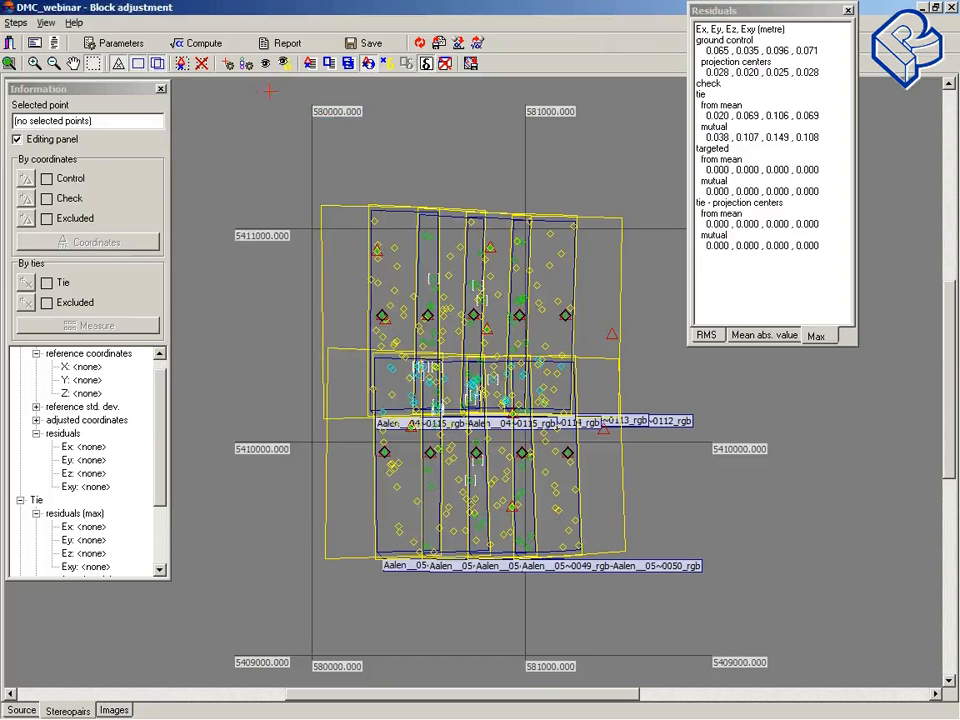
Step: Open the block adjustment report, scroll through the exterior orientation parameters per image, then close it
{"action": "left_click", "coordinate": [285, 44]}
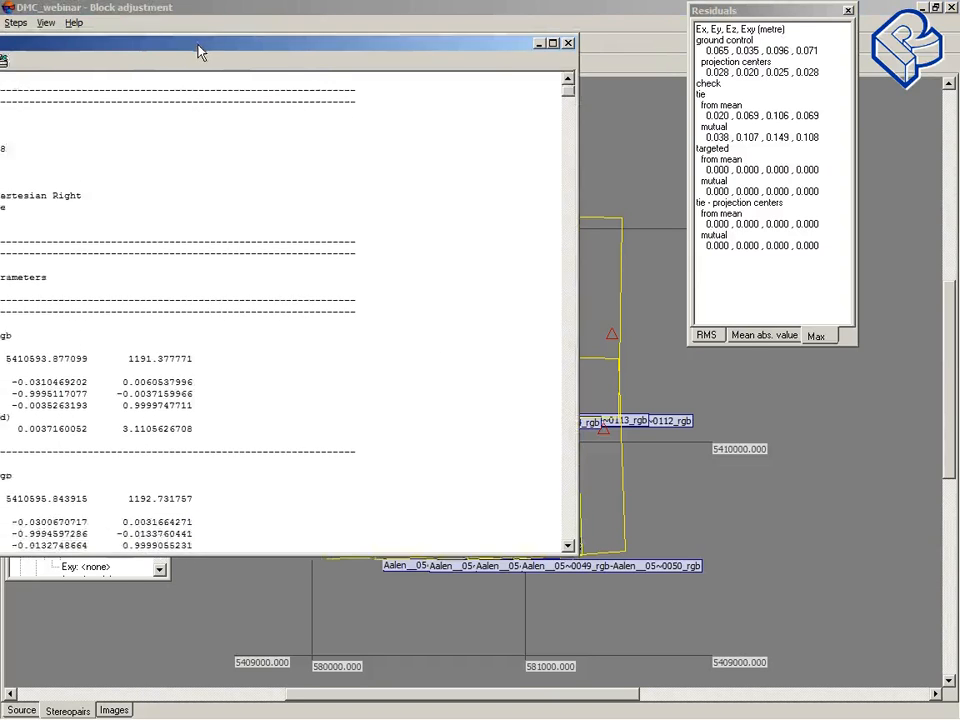
{"action": "scroll", "coordinate": [267, 289], "scroll_direction": "down", "scroll_amount": 20}
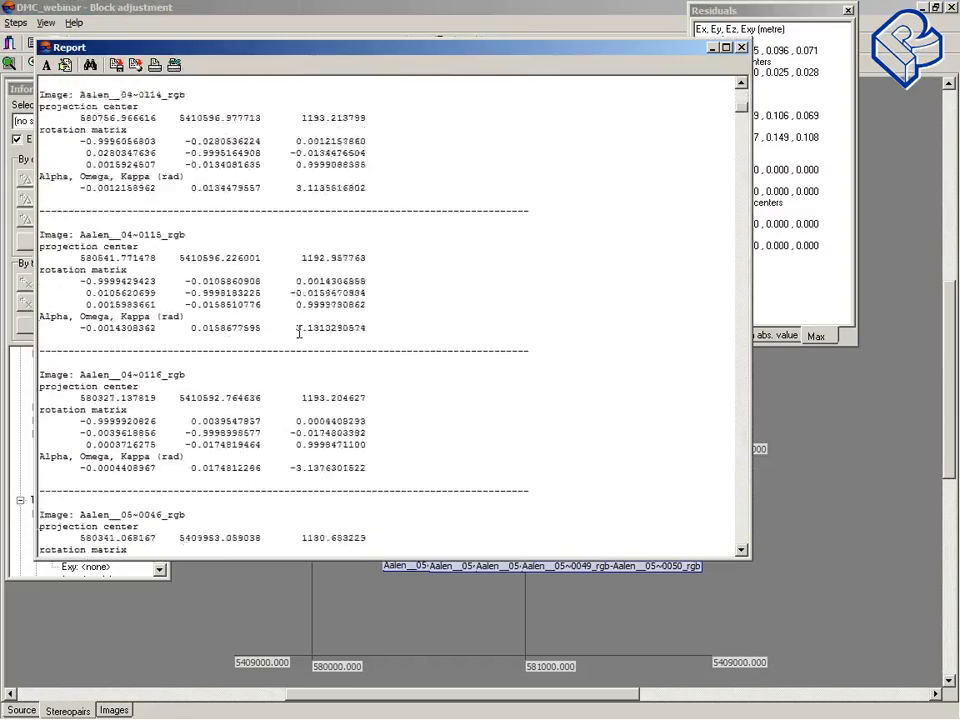
{"action": "scroll", "coordinate": [299, 331], "scroll_direction": "down", "scroll_amount": 12}
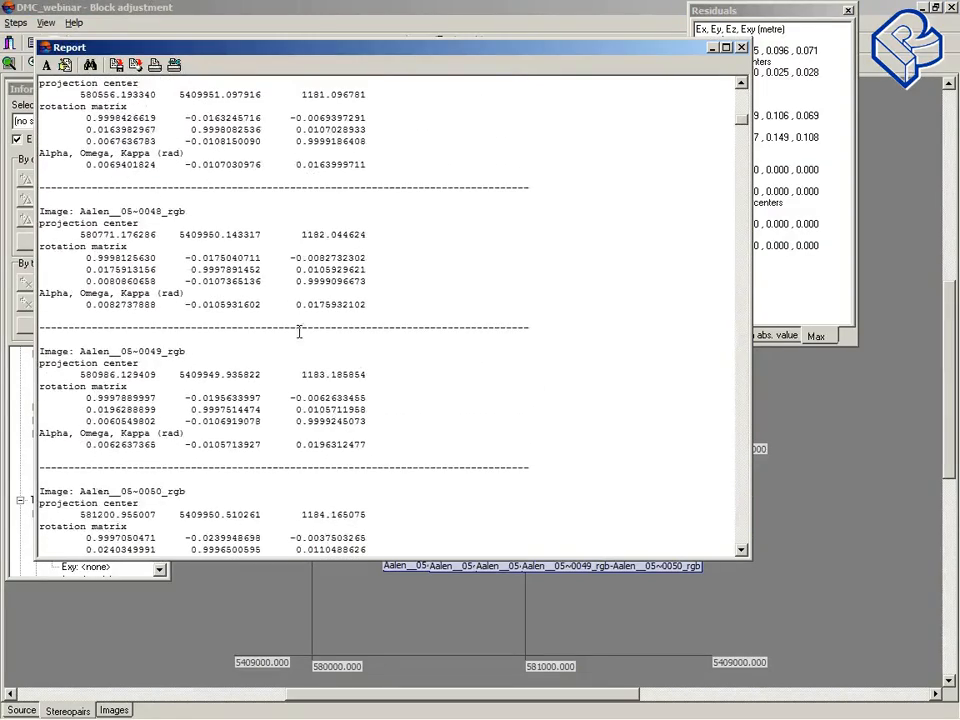
{"action": "left_click_drag", "start_coordinate": [540, 48], "coordinate": [327, 50]}
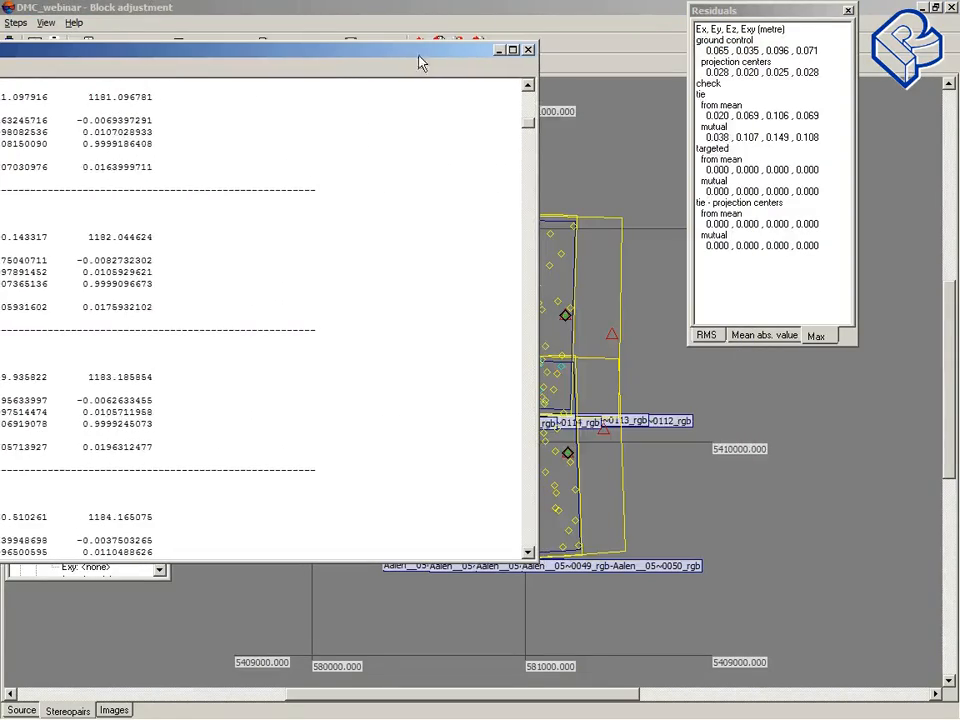
{"action": "left_click", "coordinate": [528, 49]}
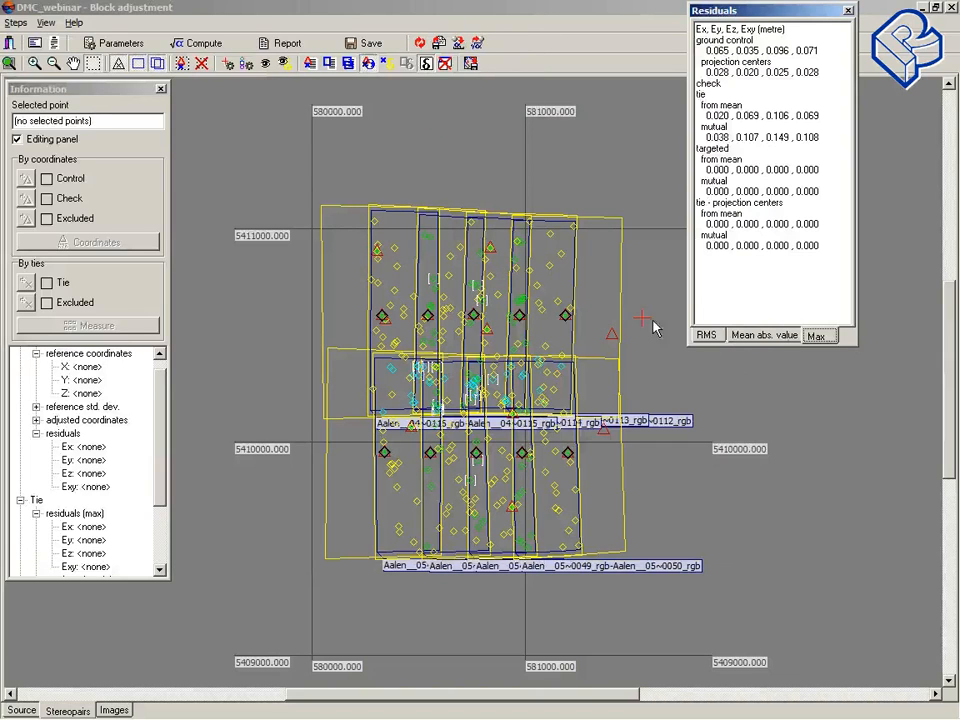
Step: Set the acceptable XY and Z residuals to 0.1 and recompute the block adjustment
{"action": "left_click", "coordinate": [131, 45]}
{"action": "left_click_drag", "start_coordinate": [390, 153], "coordinate": [250, 142]}
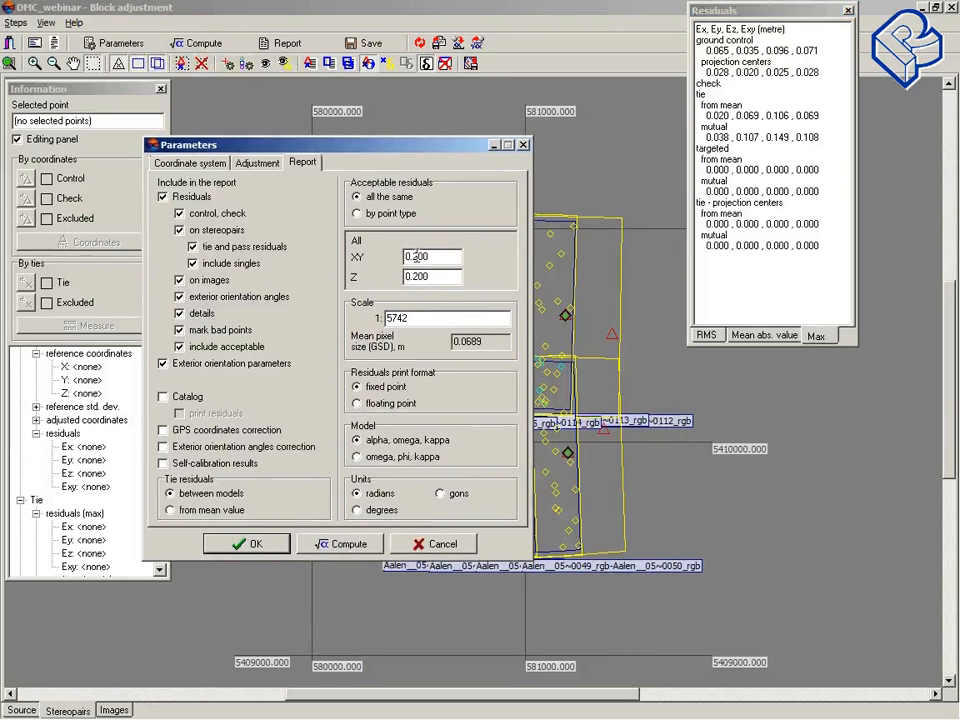
{"action": "double_click", "coordinate": [417, 256]}
{"action": "type", "text": "0.1"}
{"action": "double_click", "coordinate": [429, 276]}
{"action": "left_click", "coordinate": [430, 276]}
{"action": "key", "text": "BackSpace"}
{"action": "key", "text": "BackSpace"}
{"action": "key", "text": "BackSpace"}
{"action": "type", "text": "1"}
{"action": "left_click", "coordinate": [343, 544]}
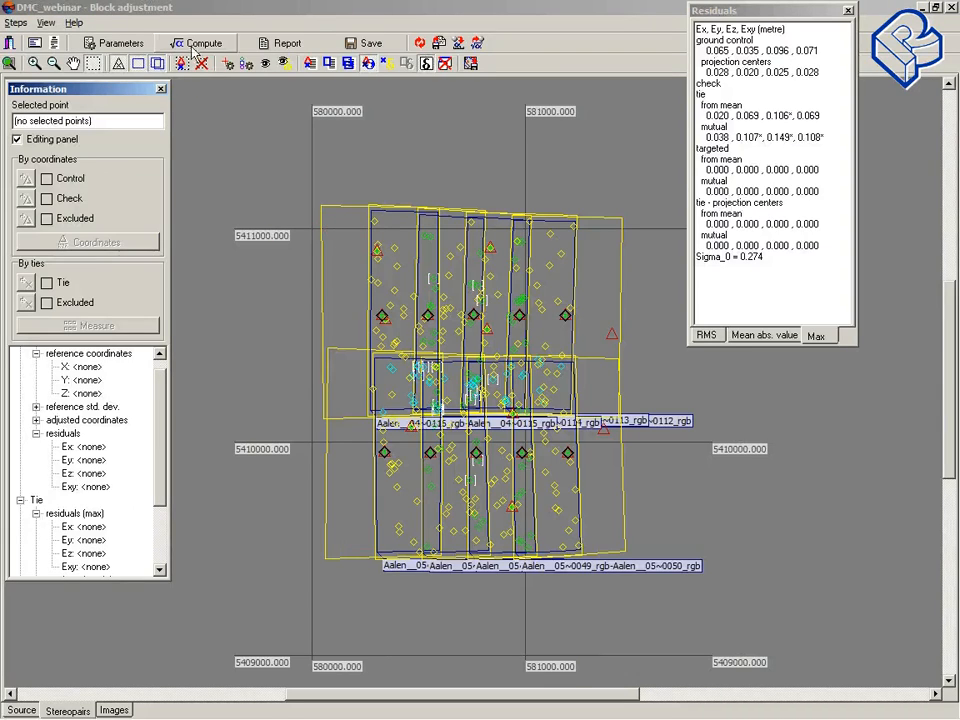
Step: Review the new report's exterior orientation and residual sections, switch the residuals panel to RMS values, and close the report
{"action": "left_click", "coordinate": [290, 45]}
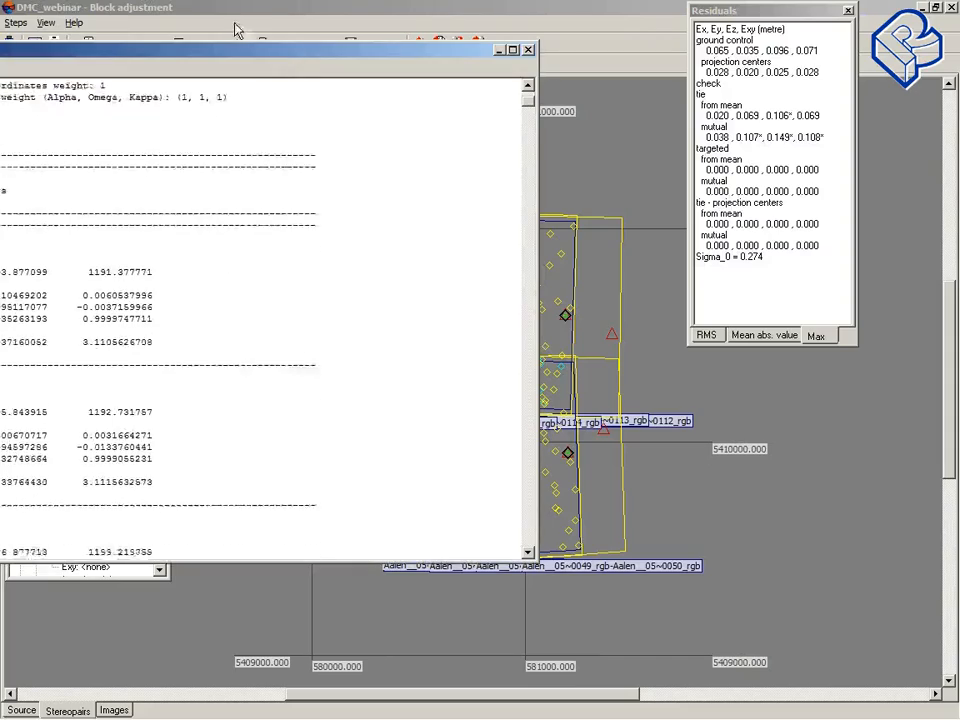
{"action": "left_click_drag", "start_coordinate": [236, 26], "coordinate": [436, 76]}
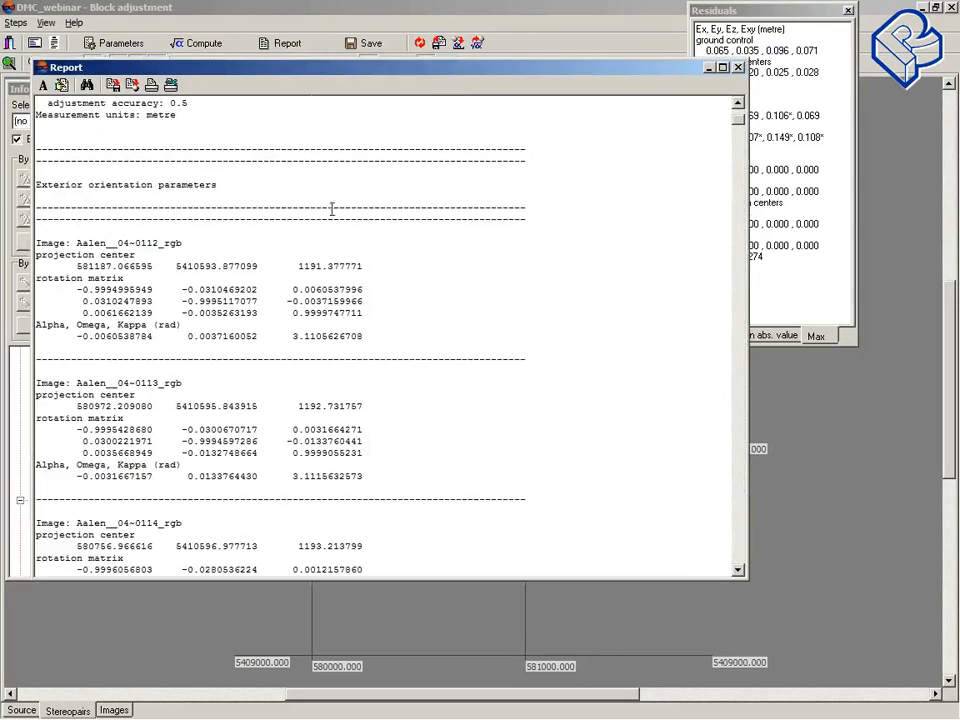
{"action": "scroll", "coordinate": [354, 294], "scroll_direction": "down", "scroll_amount": 10}
{"action": "scroll", "coordinate": [355, 293], "scroll_direction": "down", "scroll_amount": 20}
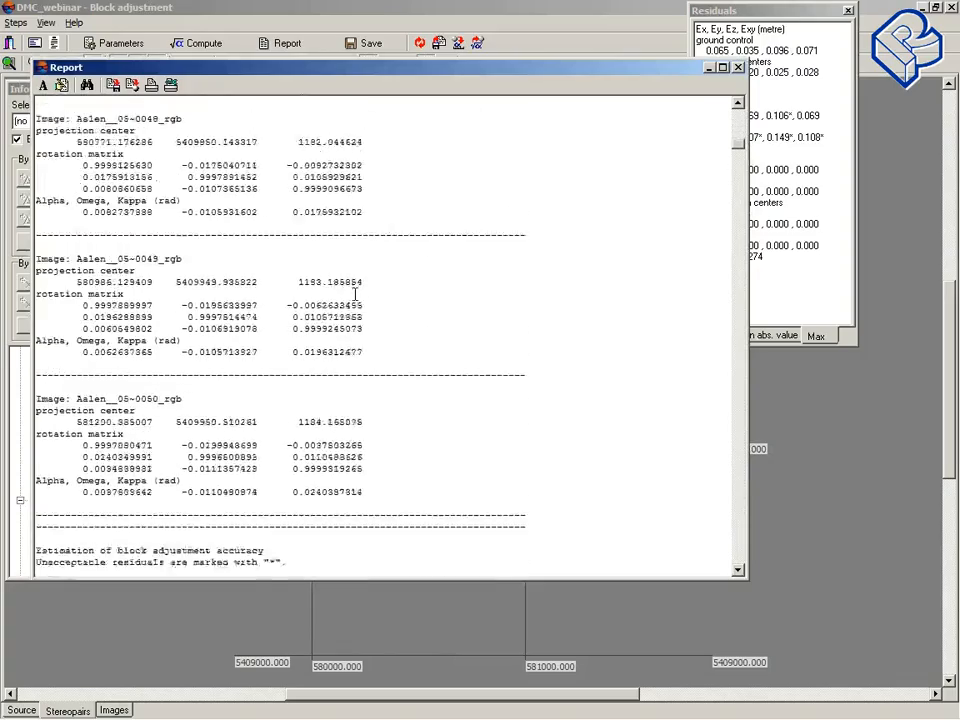
{"action": "scroll", "coordinate": [355, 294], "scroll_direction": "down", "scroll_amount": 3}
{"action": "scroll", "coordinate": [355, 293], "scroll_direction": "down", "scroll_amount": 10}
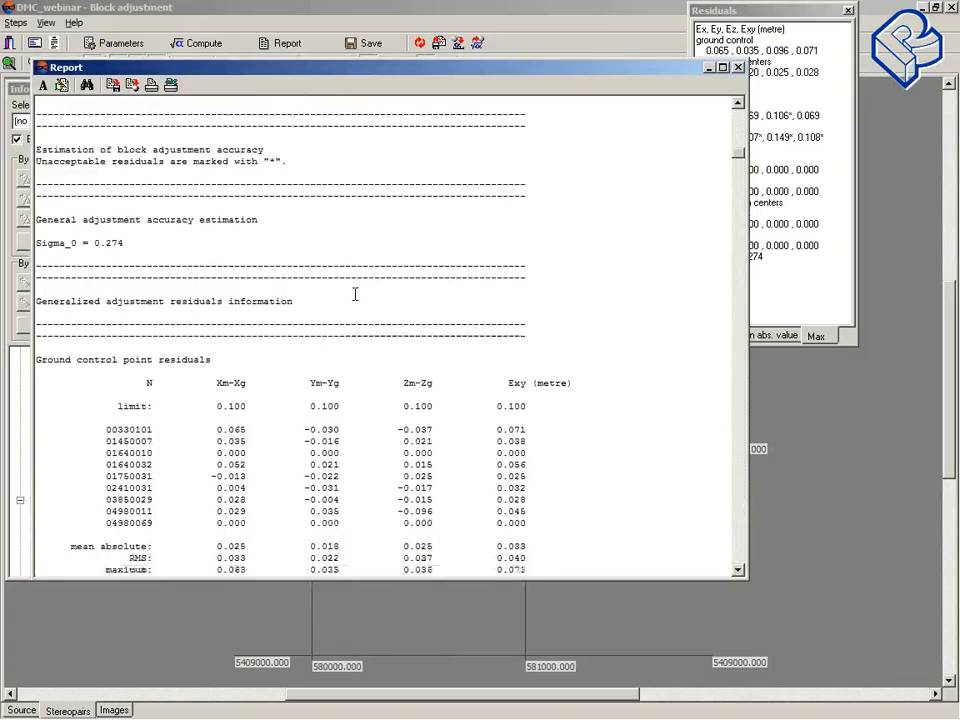
{"action": "scroll", "coordinate": [355, 293], "scroll_direction": "down", "scroll_amount": 1}
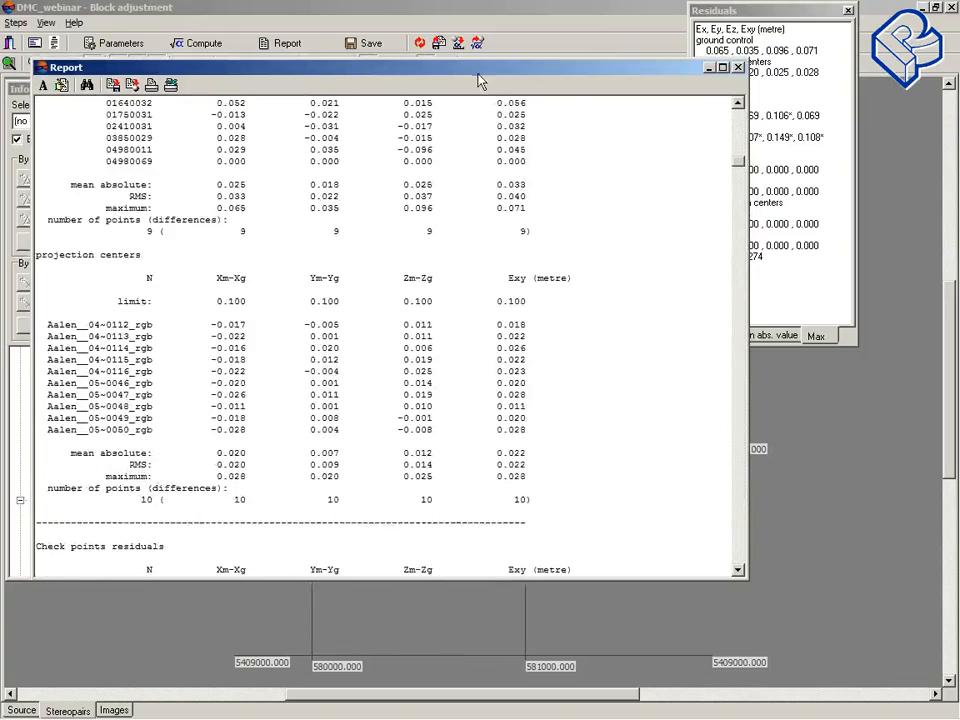
{"action": "left_click_drag", "start_coordinate": [476, 70], "coordinate": [231, 111]}
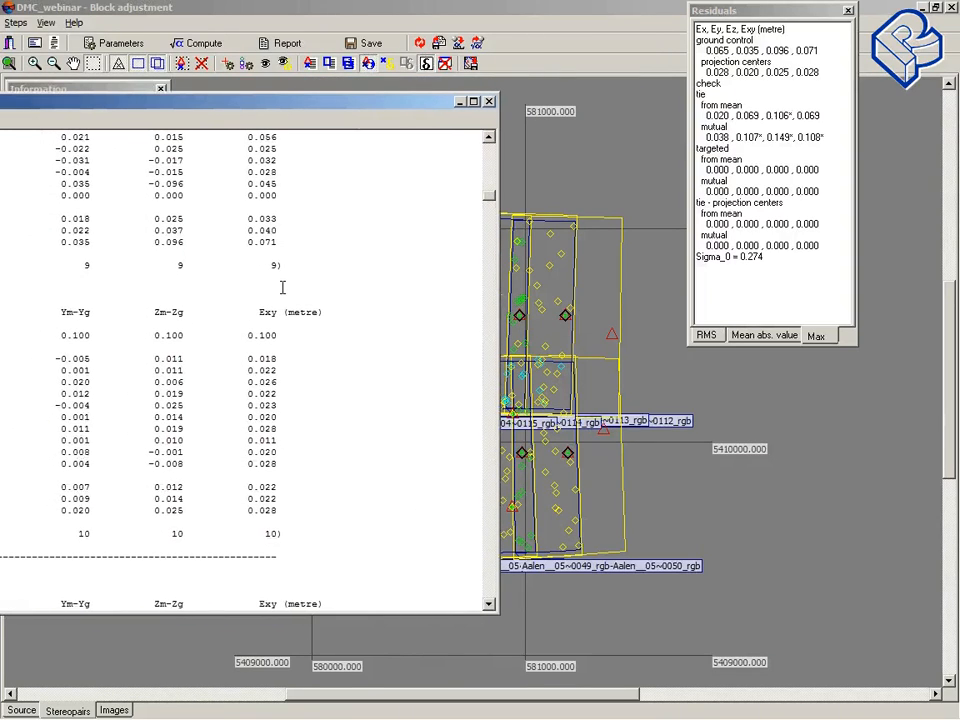
{"action": "left_click_drag", "start_coordinate": [761, 17], "coordinate": [479, 99]}
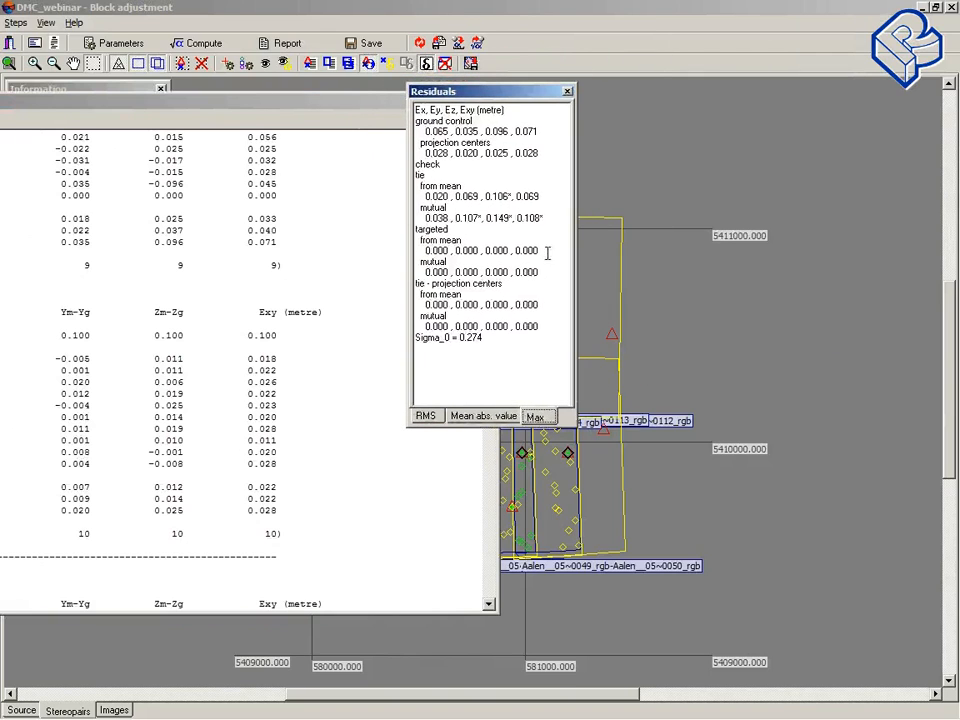
{"action": "left_click", "coordinate": [426, 417]}
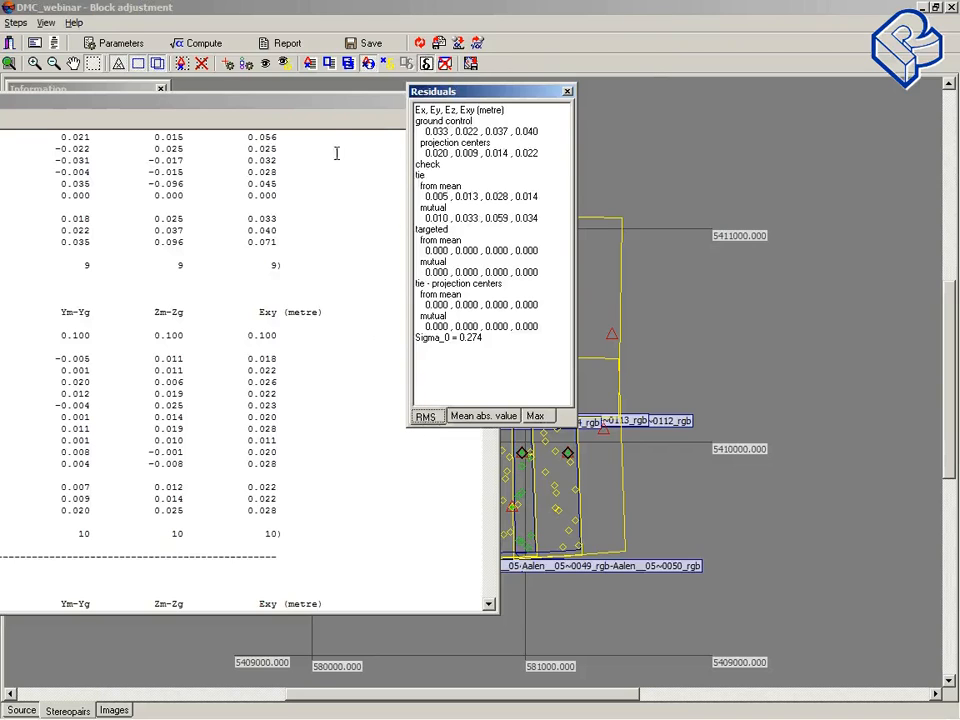
{"action": "left_click_drag", "start_coordinate": [462, 95], "coordinate": [541, 89]}
{"action": "left_click_drag", "start_coordinate": [352, 108], "coordinate": [317, 102]}
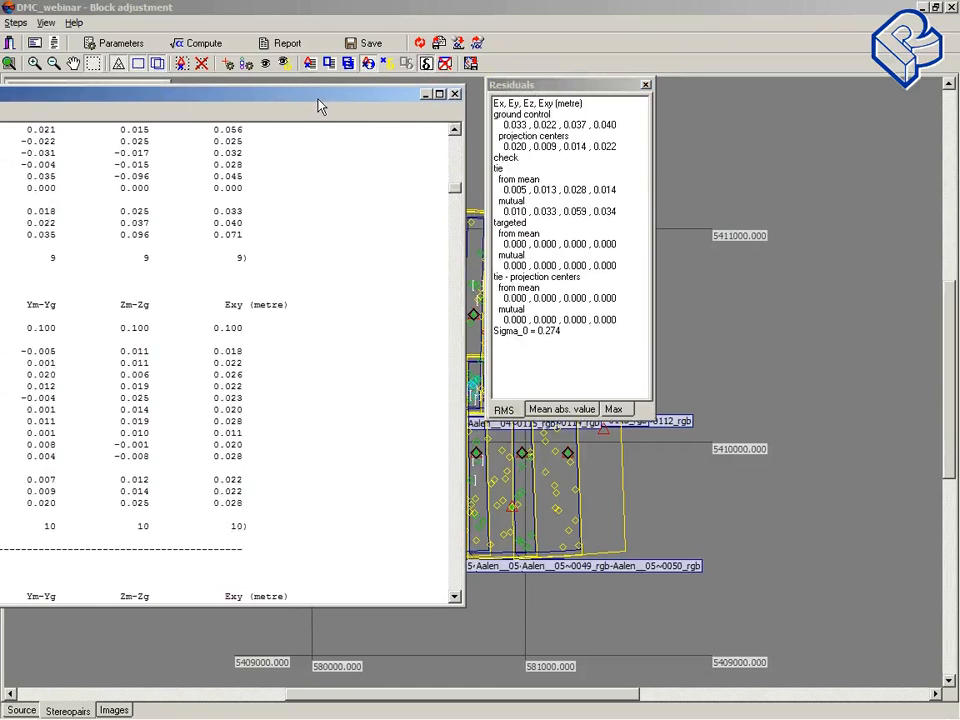
{"action": "left_click", "coordinate": [455, 94]}
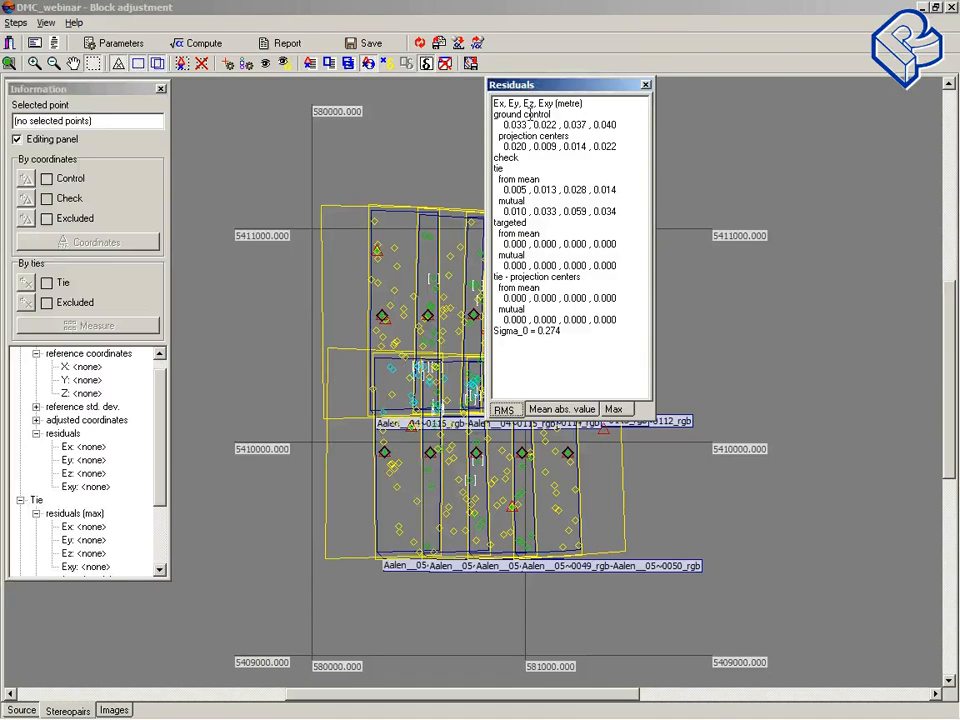
{"action": "left_click_drag", "start_coordinate": [545, 94], "coordinate": [503, 100]}
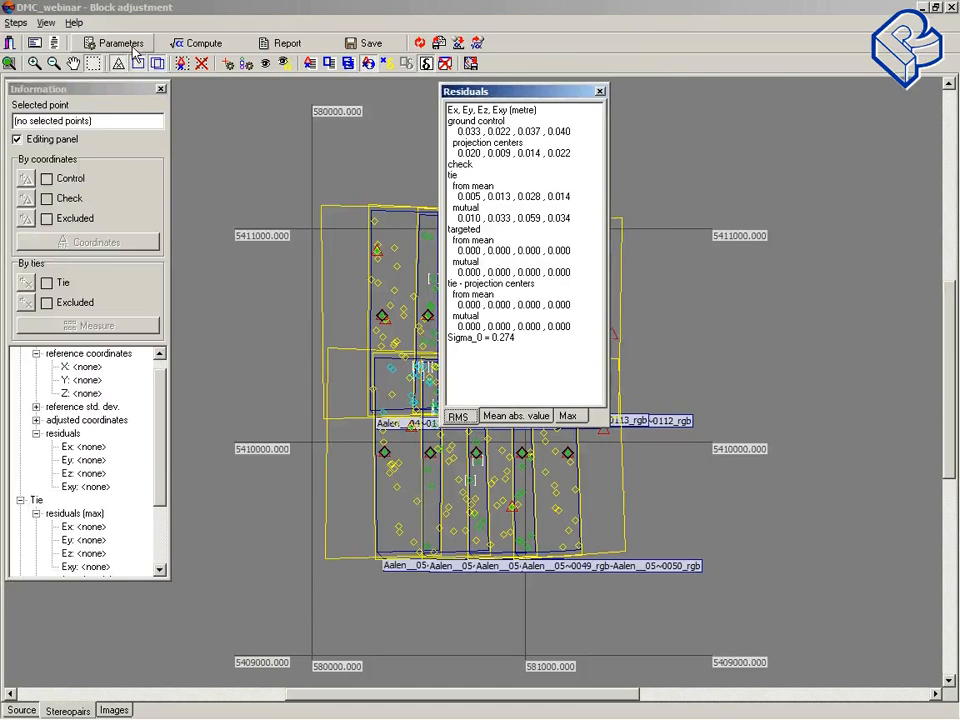
Step: Set the acceptable XY and Z residuals to 0.05 and recompute the block adjustment
{"action": "left_click", "coordinate": [130, 45]}
{"action": "left_click_drag", "start_coordinate": [570, 268], "coordinate": [551, 268]}
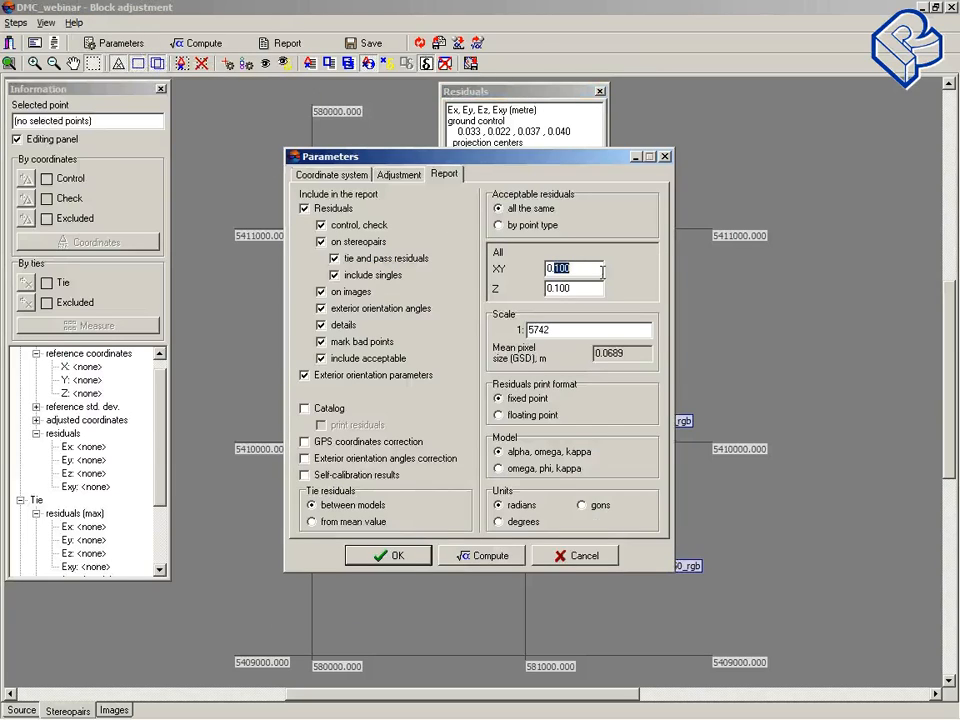
{"action": "type", "text": "005"}
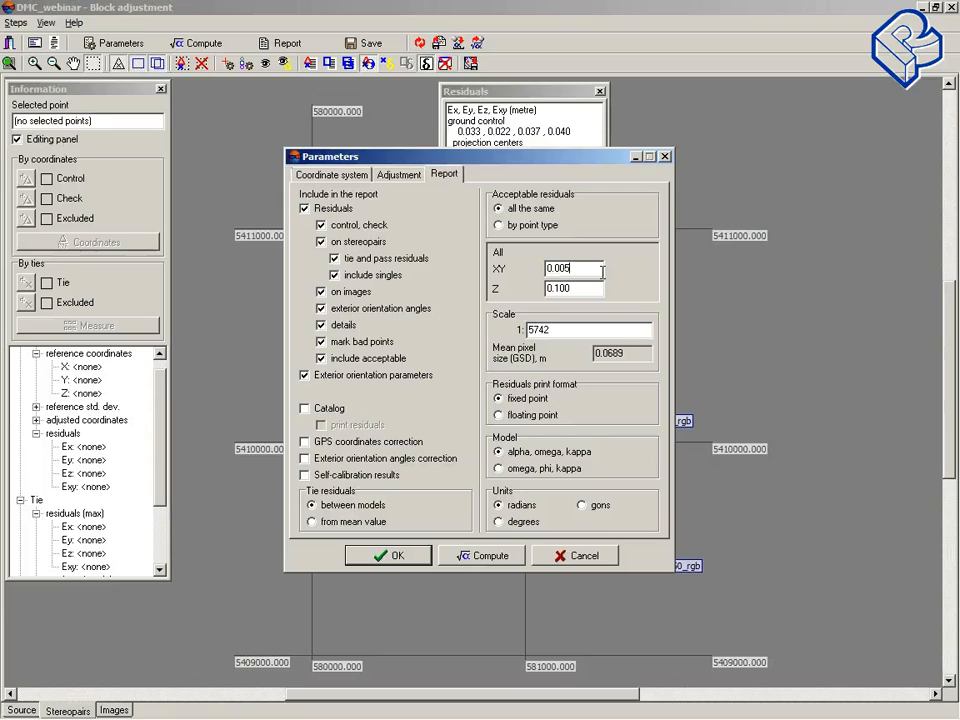
{"action": "key", "text": "BackSpace"}
{"action": "key", "text": "BackSpace"}
{"action": "type", "text": "5"}
{"action": "left_click_drag", "start_coordinate": [557, 288], "coordinate": [576, 291]}
{"action": "type", "text": "05"}
{"action": "left_click", "coordinate": [487, 560]}
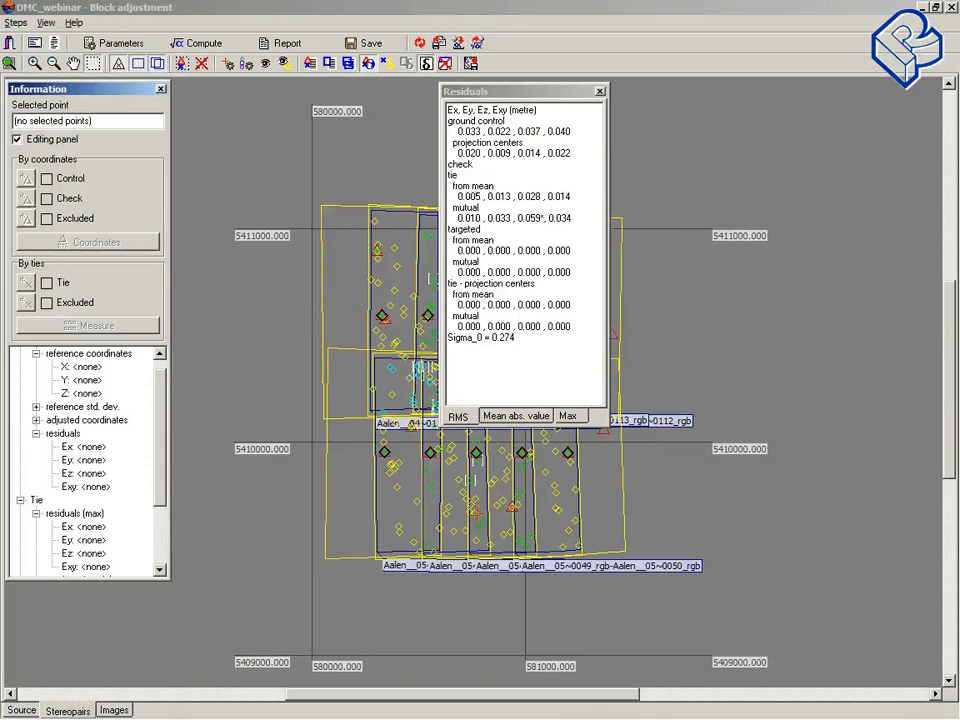
Step: Open the report and examine the ground control and projection centre residuals flagged against the 0.05 limit
{"action": "left_click", "coordinate": [273, 48]}
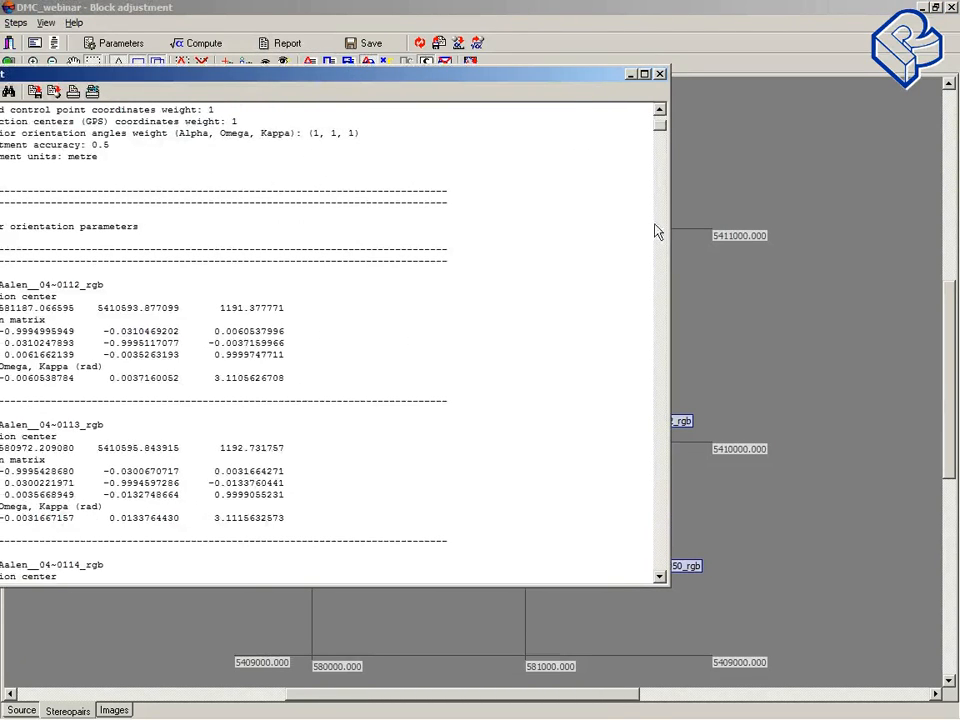
{"action": "left_click_drag", "start_coordinate": [553, 79], "coordinate": [443, 89]}
{"action": "left_click_drag", "start_coordinate": [560, 241], "coordinate": [316, 215]}
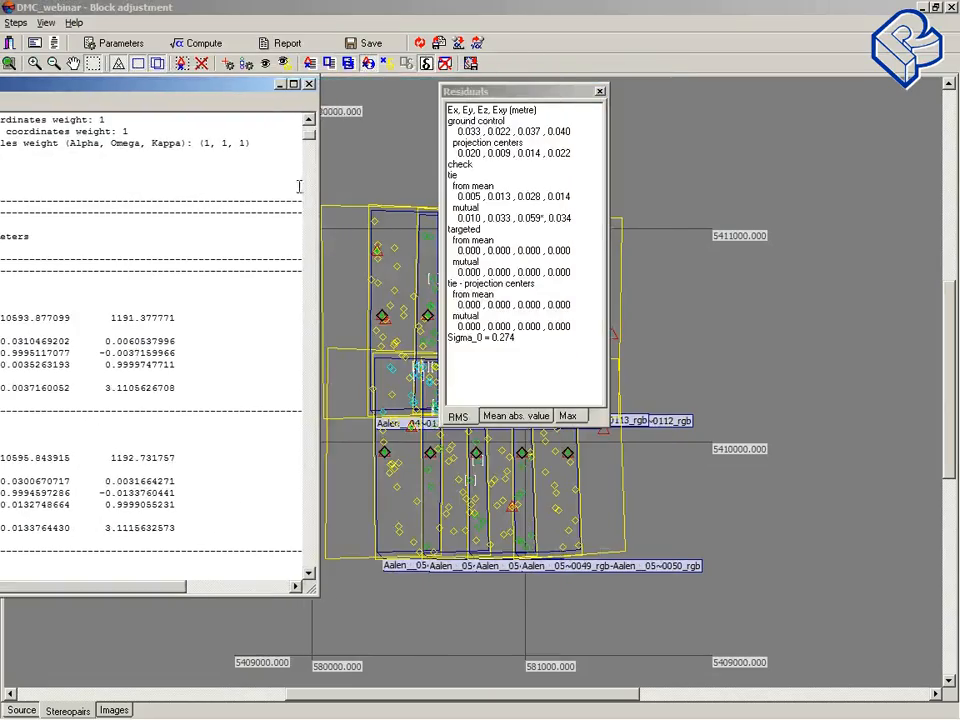
{"action": "left_click_drag", "start_coordinate": [197, 84], "coordinate": [512, 76]}
{"action": "scroll", "coordinate": [484, 342], "scroll_direction": "down", "scroll_amount": 4}
{"action": "scroll", "coordinate": [494, 385], "scroll_direction": "down", "scroll_amount": 20}
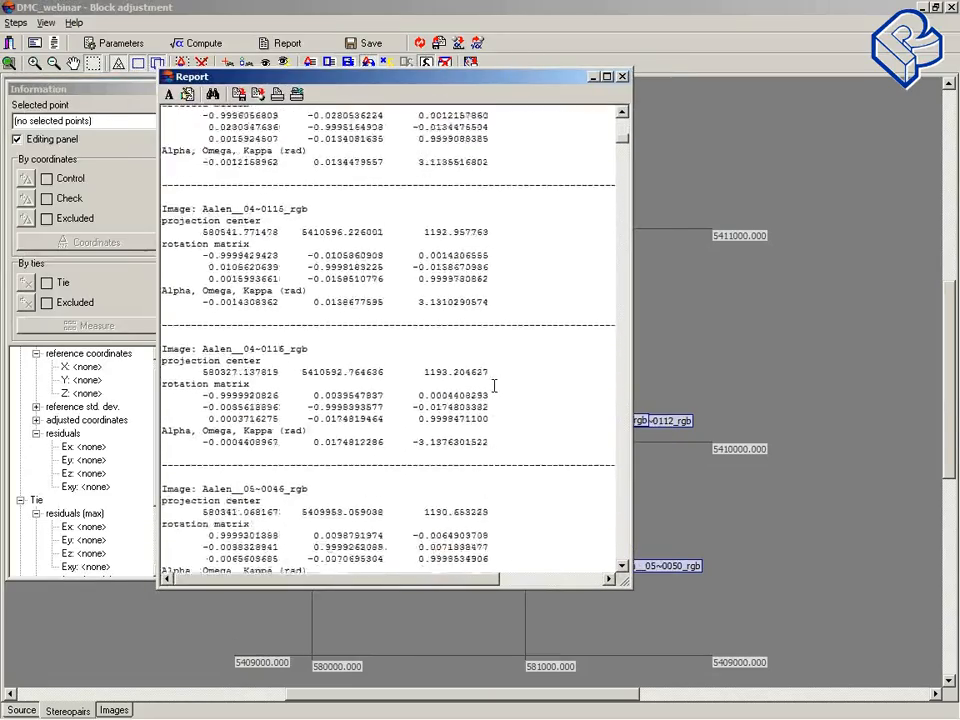
{"action": "scroll", "coordinate": [494, 385], "scroll_direction": "down", "scroll_amount": 20}
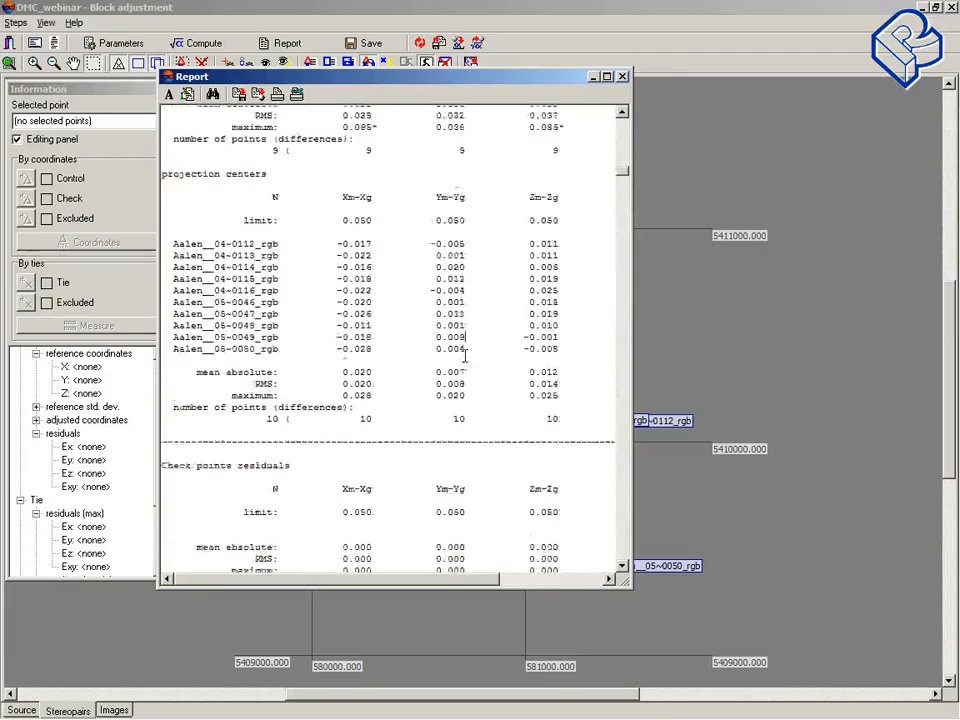
{"action": "left_click_drag", "start_coordinate": [621, 190], "coordinate": [622, 160]}
{"action": "left_click_drag", "start_coordinate": [520, 358], "coordinate": [565, 358]}
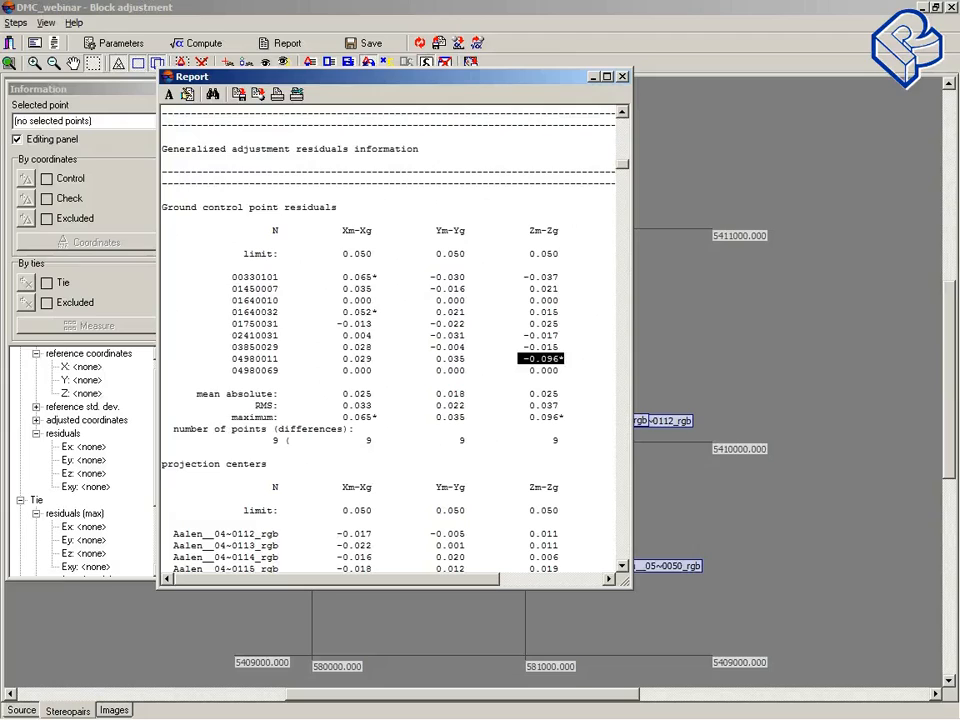
{"action": "left_click", "coordinate": [919, 263]}
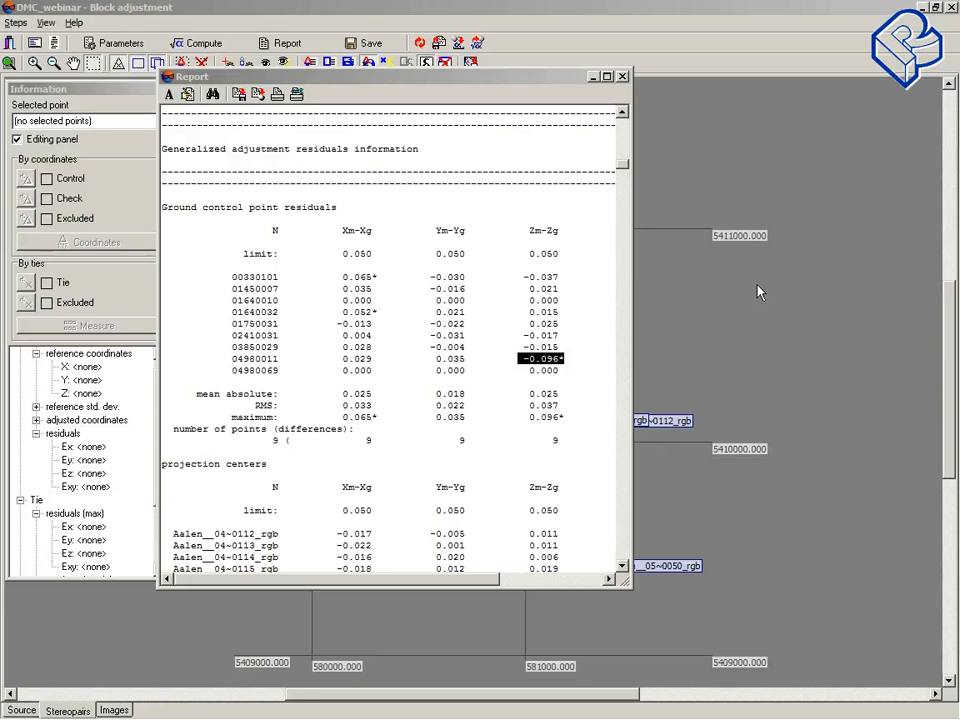
Step: Reopen the report parameters and select the scale and mean pixel size values
{"action": "left_click", "coordinate": [140, 42]}
{"action": "left_click_drag", "start_coordinate": [507, 165], "coordinate": [375, 143]}
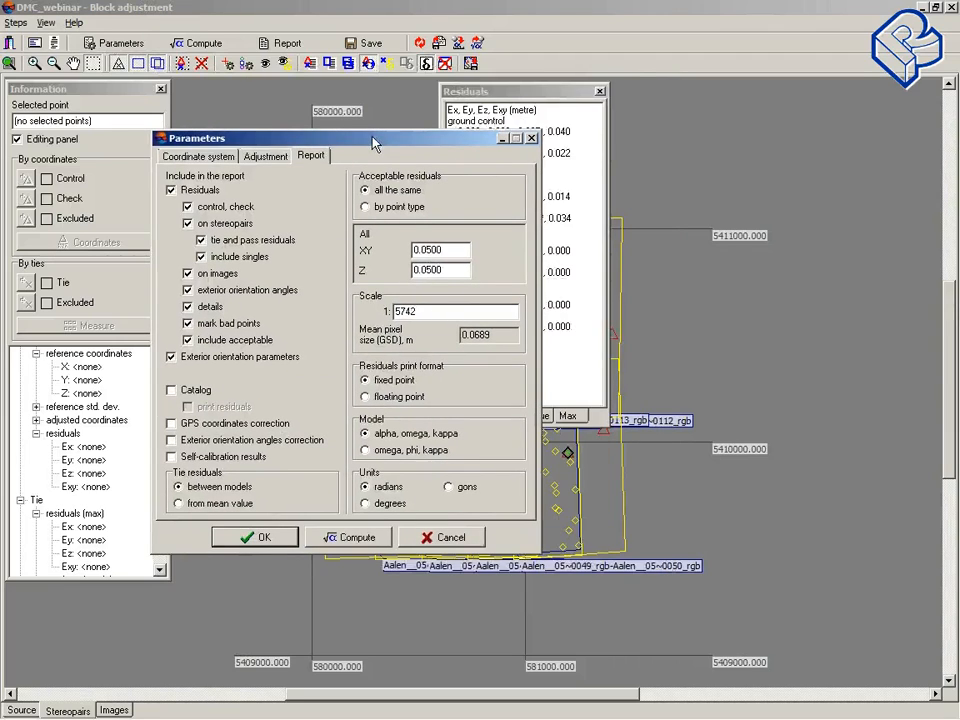
{"action": "double_click", "coordinate": [428, 312]}
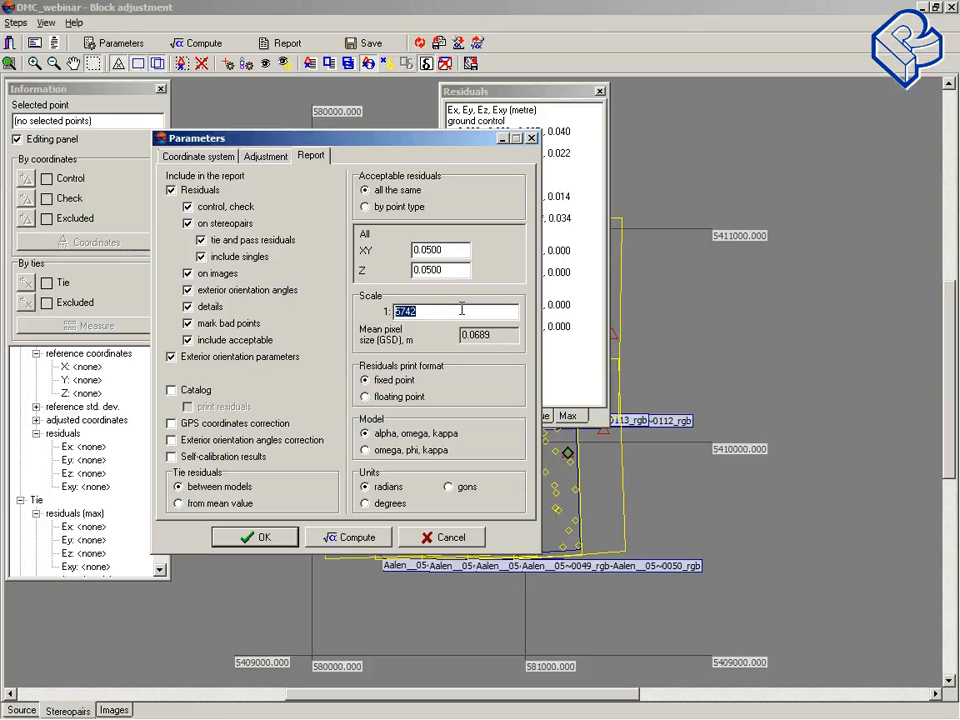
{"action": "double_click", "coordinate": [489, 334]}
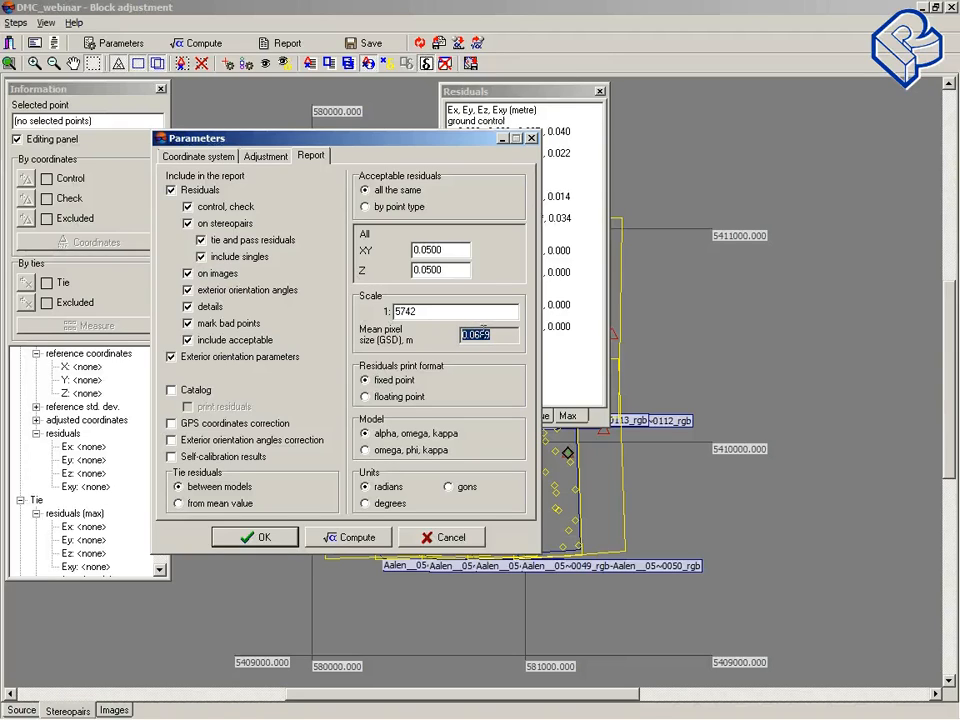
{"action": "left_click", "coordinate": [919, 298]}
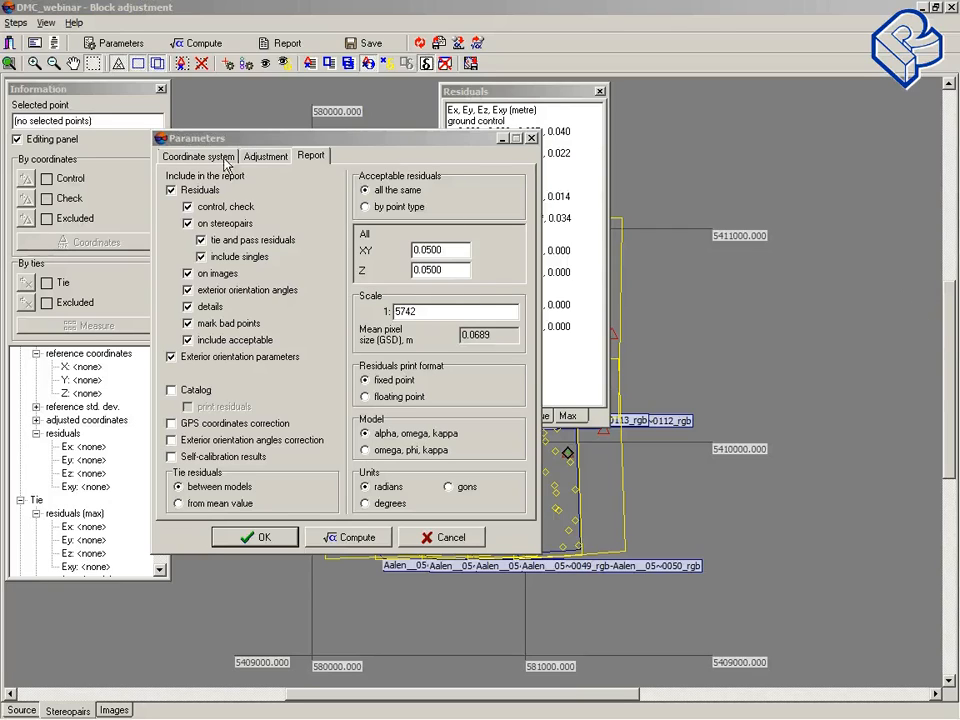
{"action": "left_click", "coordinate": [262, 157]}
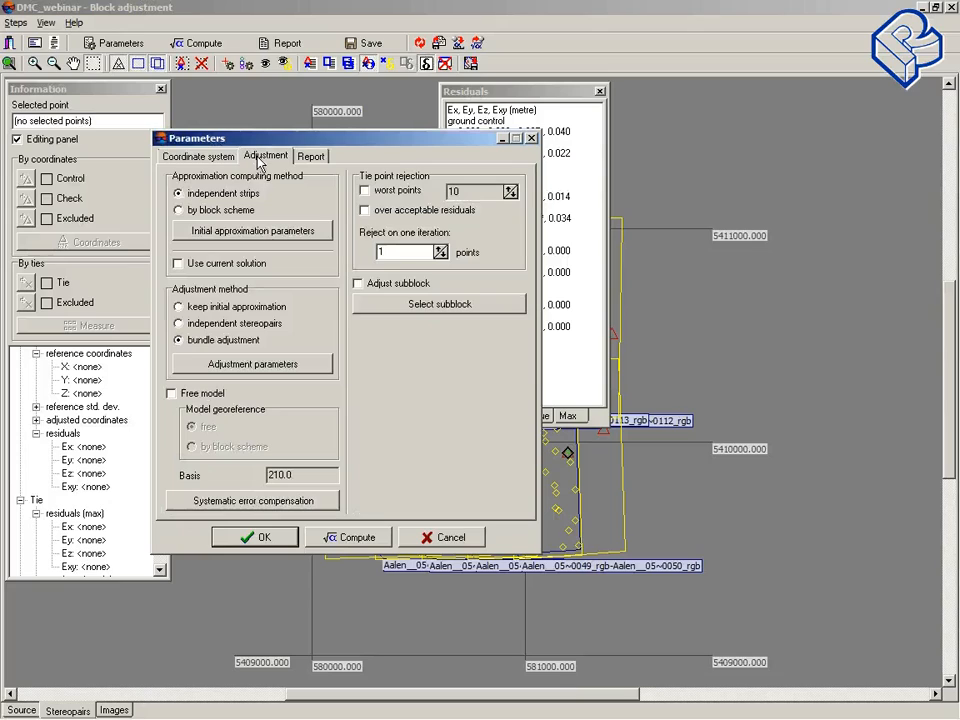
{"action": "left_click", "coordinate": [398, 192]}
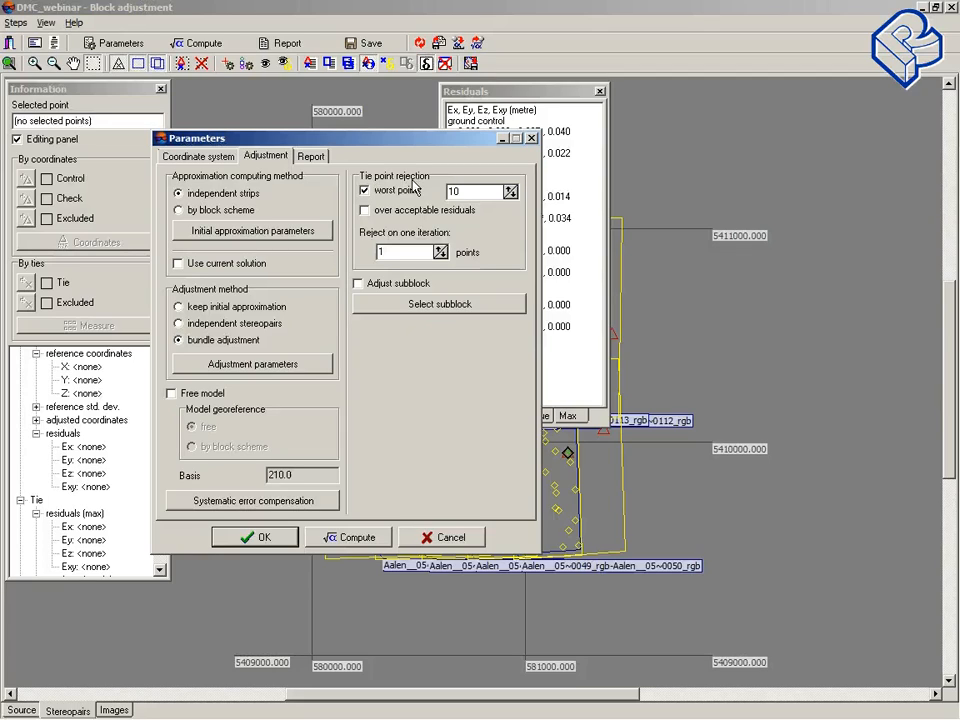
{"action": "left_click", "coordinate": [401, 190]}
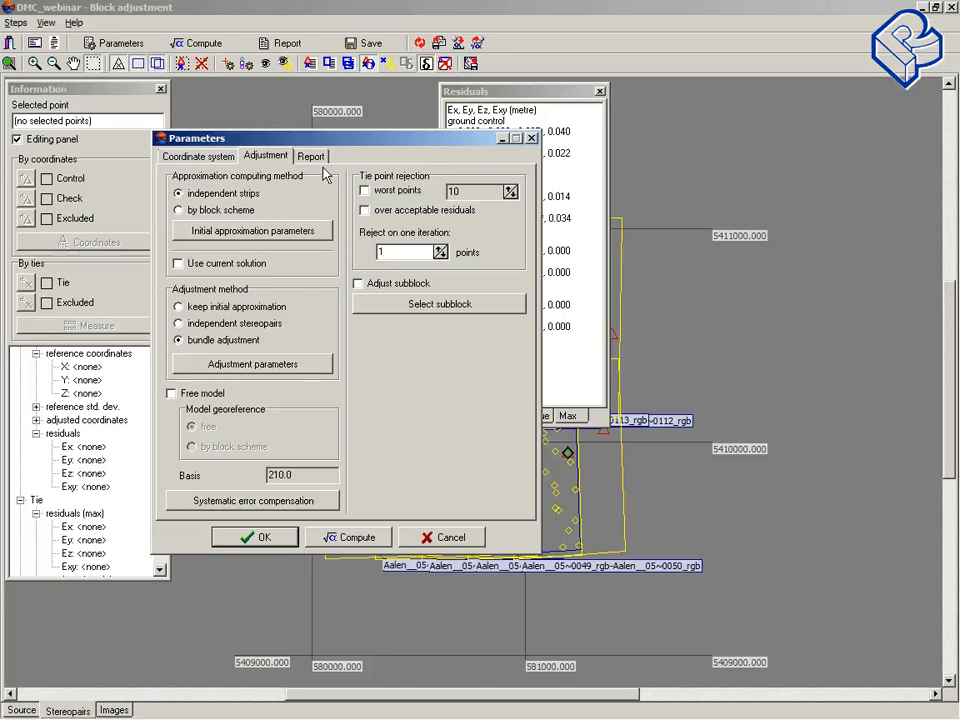
{"action": "left_click", "coordinate": [919, 315]}
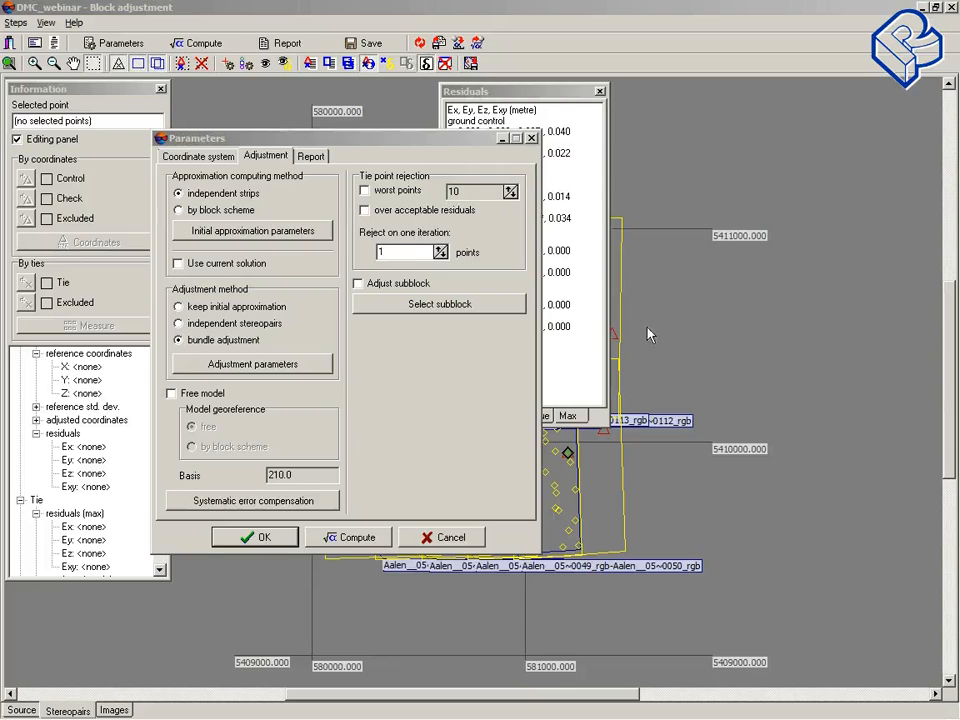
Step: Try setting the acceptable residuals to XY 0.1 and Z 0.2 in the report parameters
{"action": "left_click", "coordinate": [310, 156]}
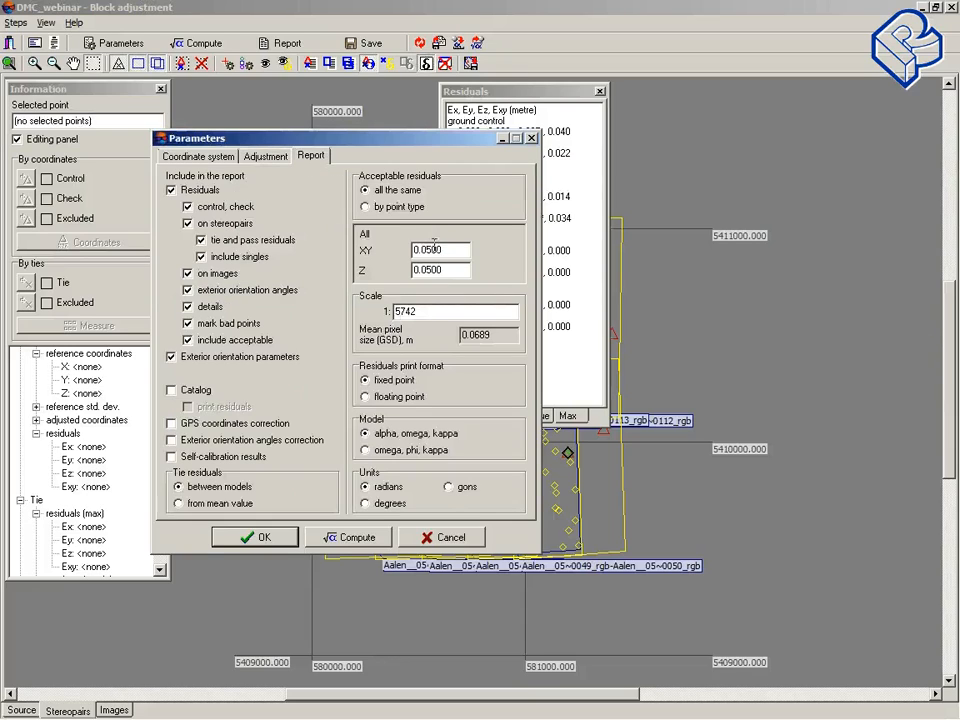
{"action": "left_click_drag", "start_coordinate": [420, 251], "coordinate": [449, 272]}
{"action": "type", "text": "1"}
{"action": "type", "text": "2"}
{"action": "left_click", "coordinate": [442, 252]}
{"action": "left_click", "coordinate": [441, 270]}
Step: Switch acceptable residuals to by point type, browse the ground control, check and projection centre limits, and cancel the dialog
{"action": "left_click", "coordinate": [370, 207]}
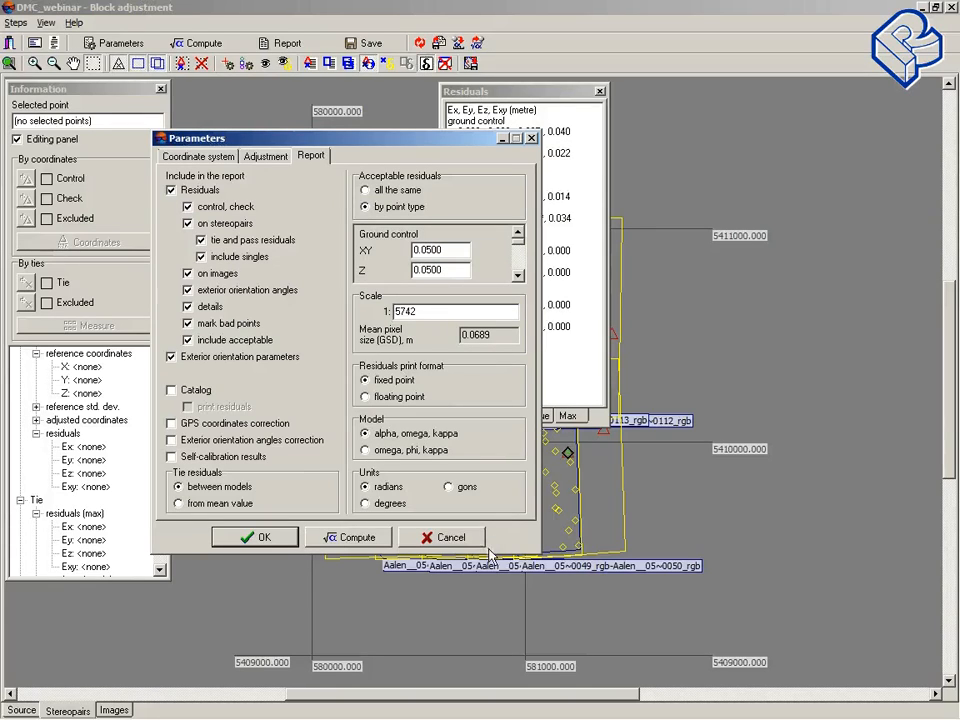
{"action": "left_click", "coordinate": [517, 276]}
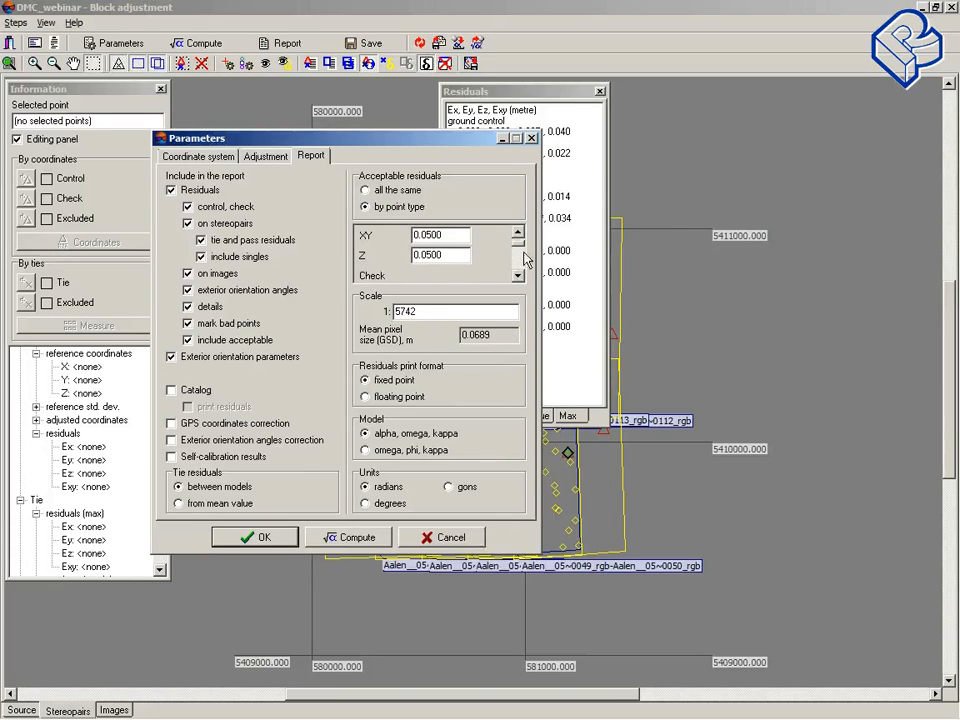
{"action": "left_click", "coordinate": [519, 236]}
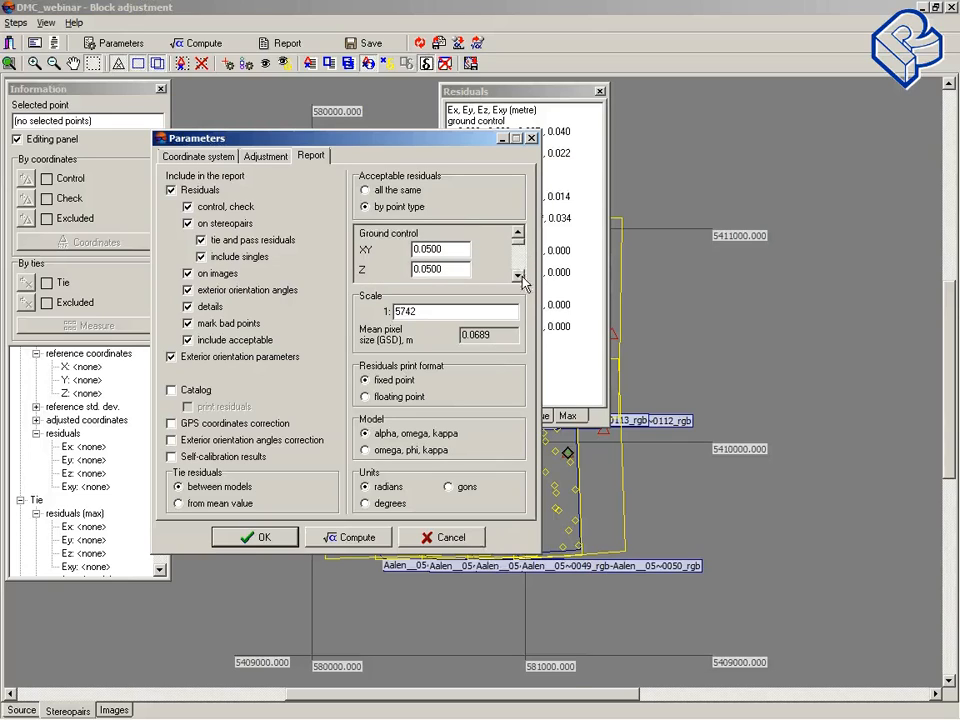
{"action": "left_click", "coordinate": [519, 274]}
{"action": "left_click", "coordinate": [519, 237]}
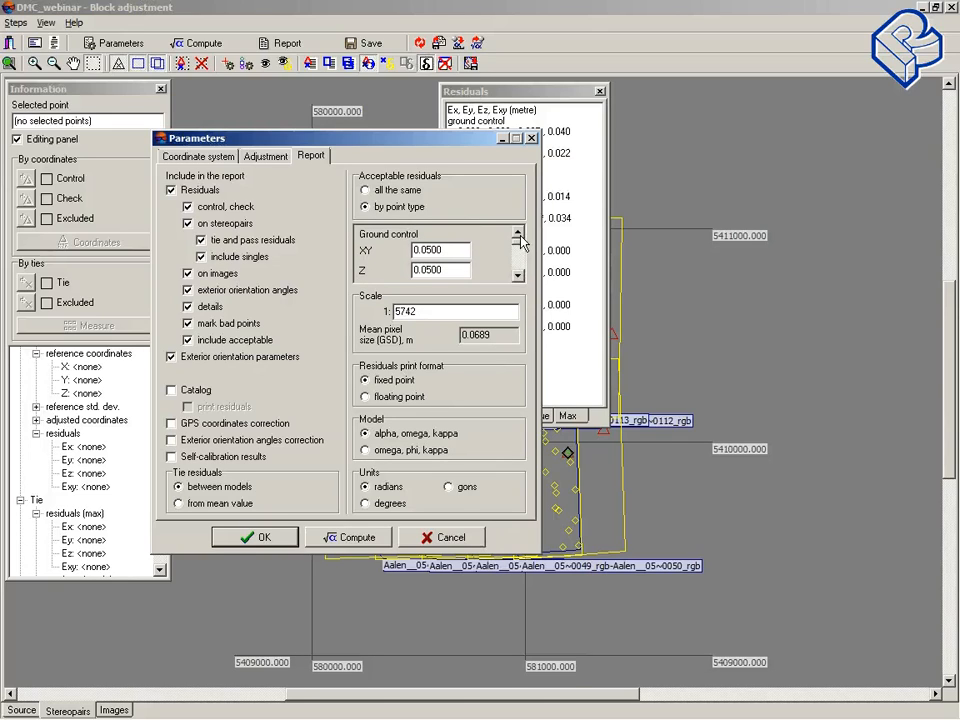
{"action": "left_click", "coordinate": [518, 277]}
{"action": "left_click", "coordinate": [518, 277]}
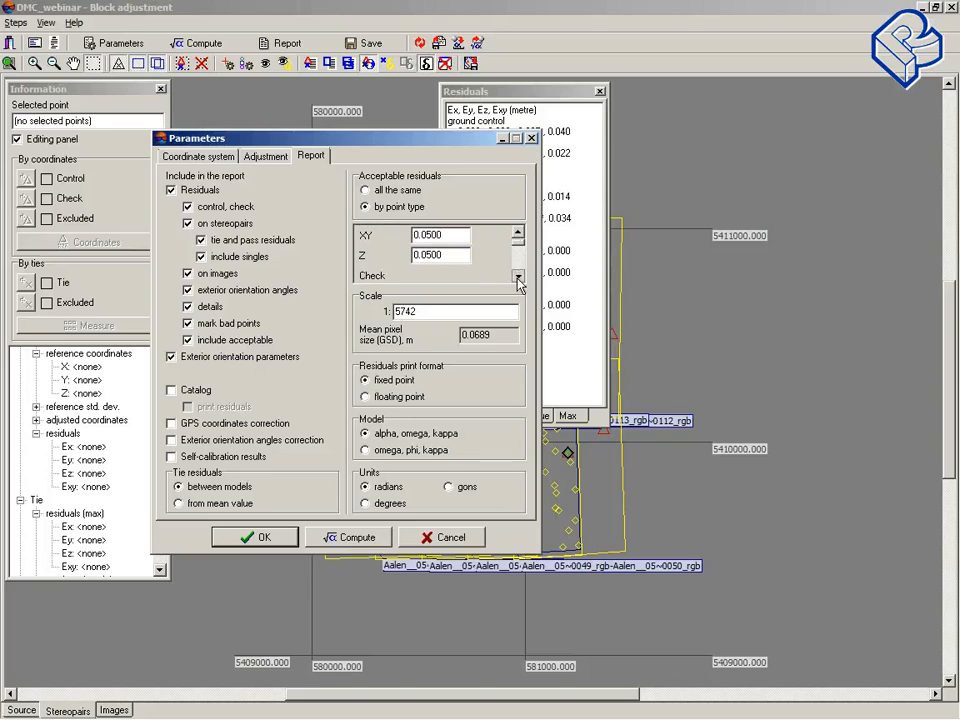
{"action": "left_click", "coordinate": [518, 277]}
{"action": "left_click", "coordinate": [518, 277]}
{"action": "left_click", "coordinate": [518, 277]}
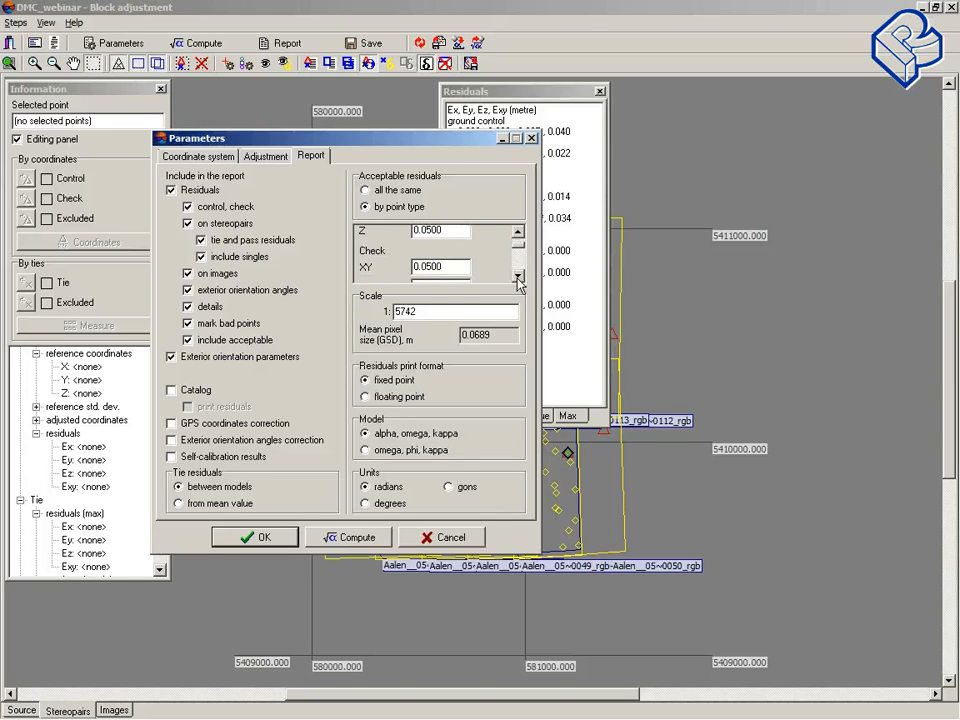
{"action": "left_click", "coordinate": [518, 277]}
{"action": "left_click", "coordinate": [518, 277]}
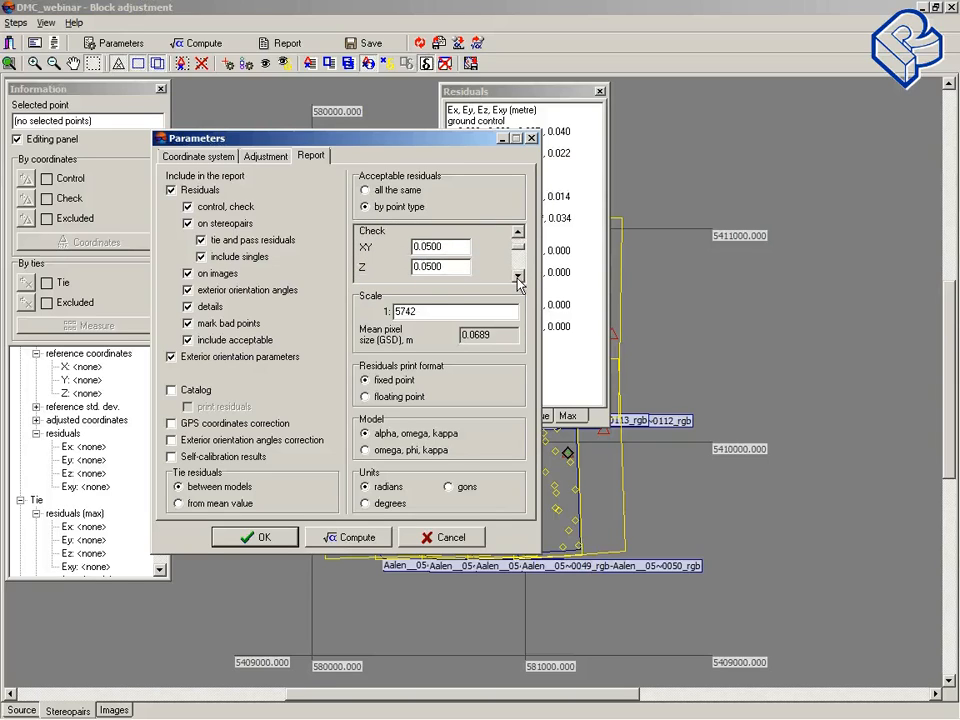
{"action": "left_click", "coordinate": [518, 277]}
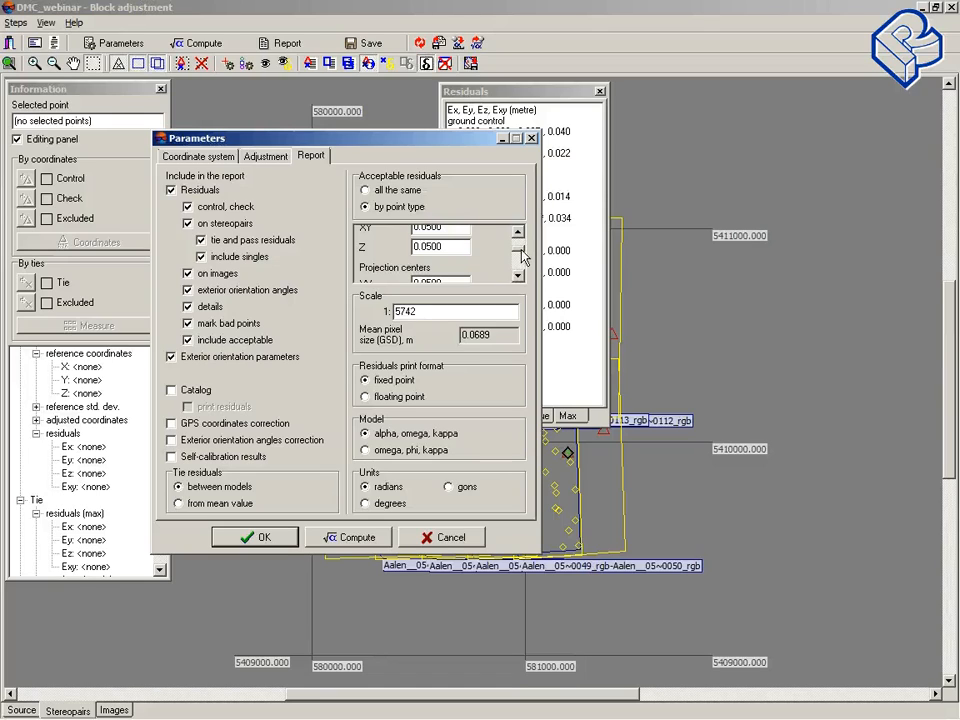
{"action": "scroll", "coordinate": [521, 258], "scroll_direction": "up", "scroll_amount": 1}
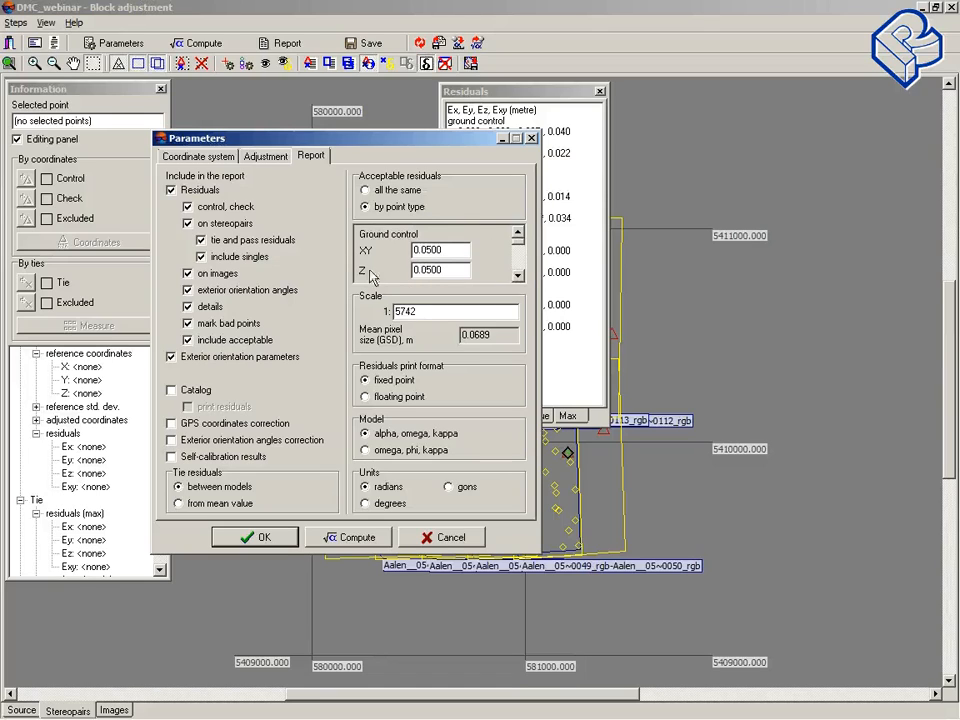
{"action": "left_click", "coordinate": [518, 275]}
{"action": "left_click", "coordinate": [518, 276]}
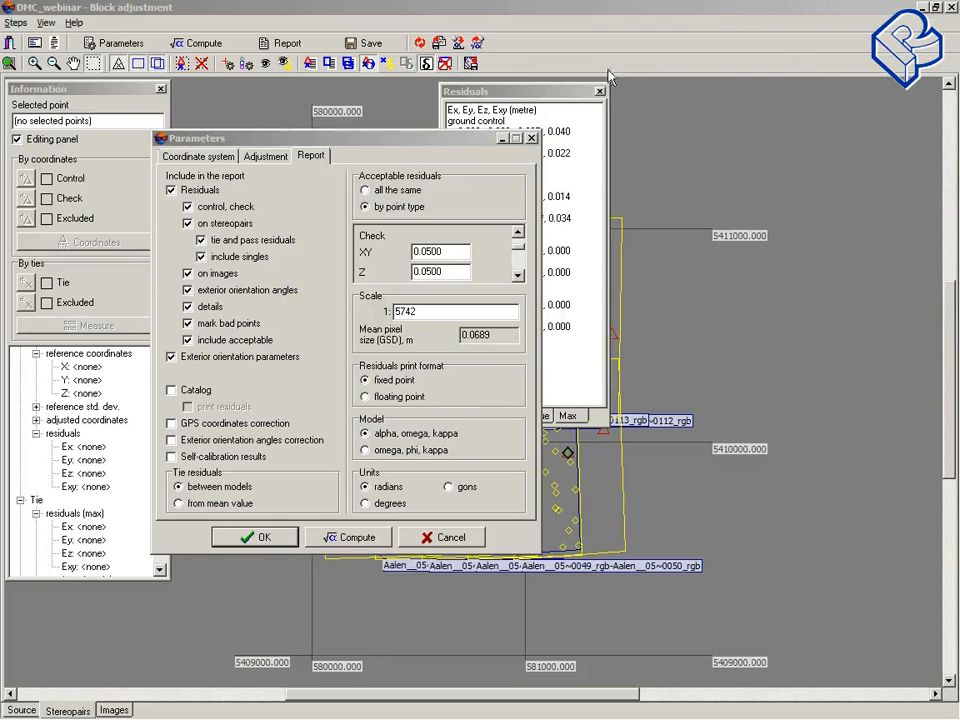
{"action": "left_click", "coordinate": [450, 537]}
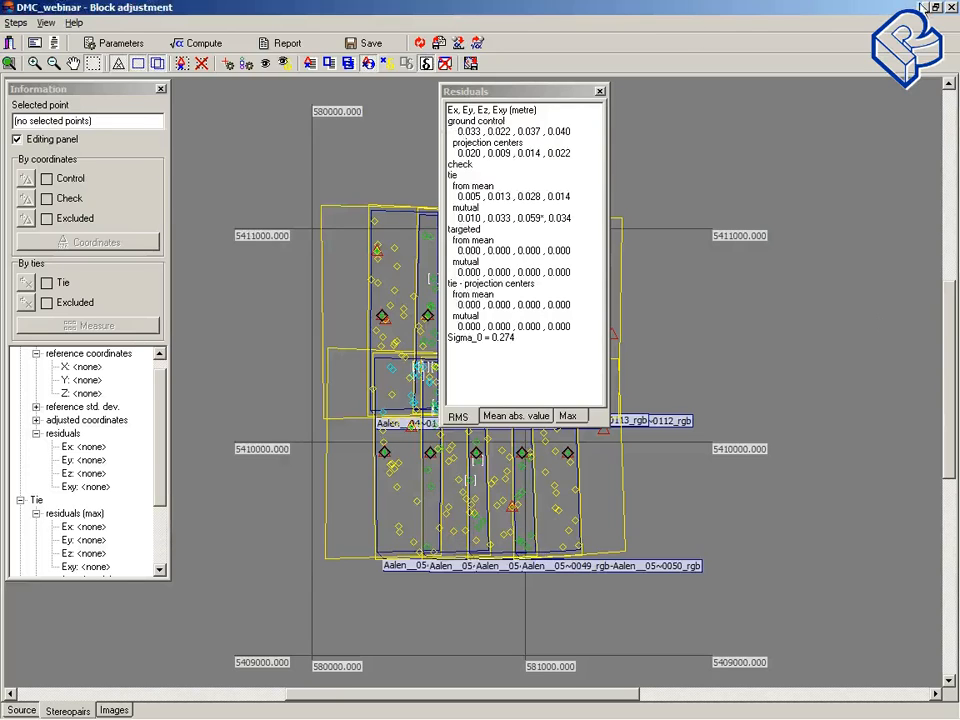
Step: Leave the block adjustment window and return to the main project window with the block scheme
{"action": "left_click", "coordinate": [922, 8]}
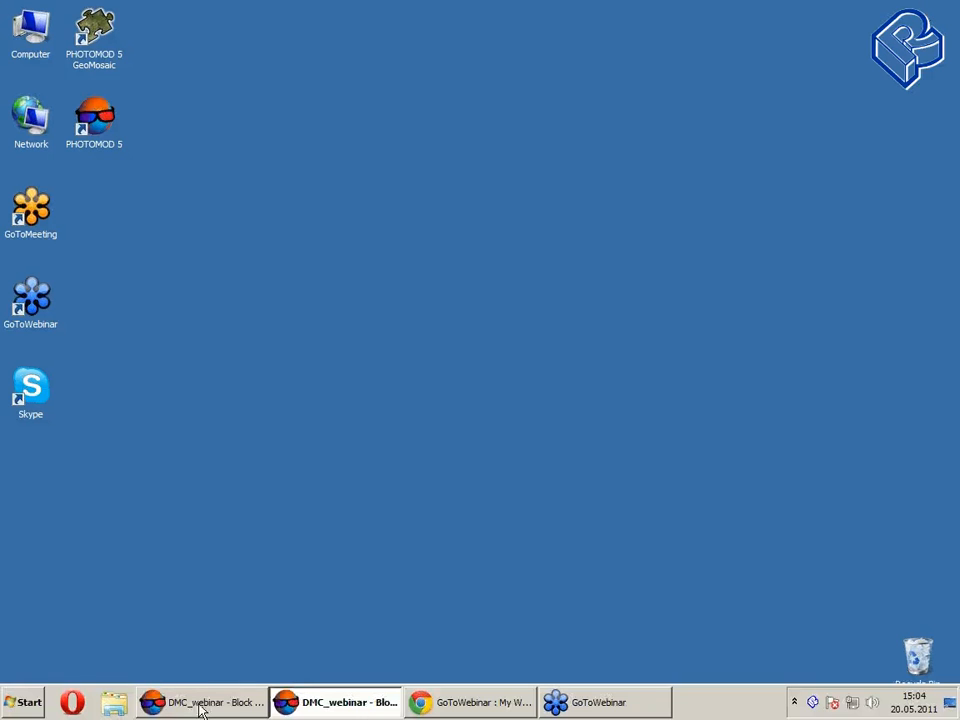
{"action": "left_click", "coordinate": [199, 709]}
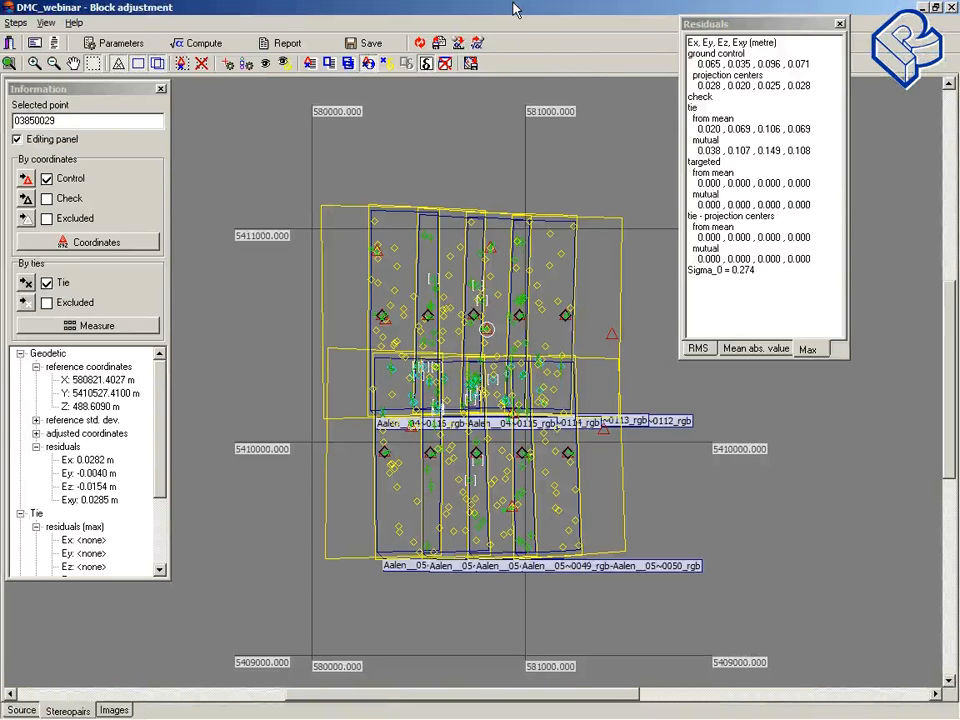
{"action": "left_click_drag", "start_coordinate": [513, 6], "coordinate": [365, 26]}
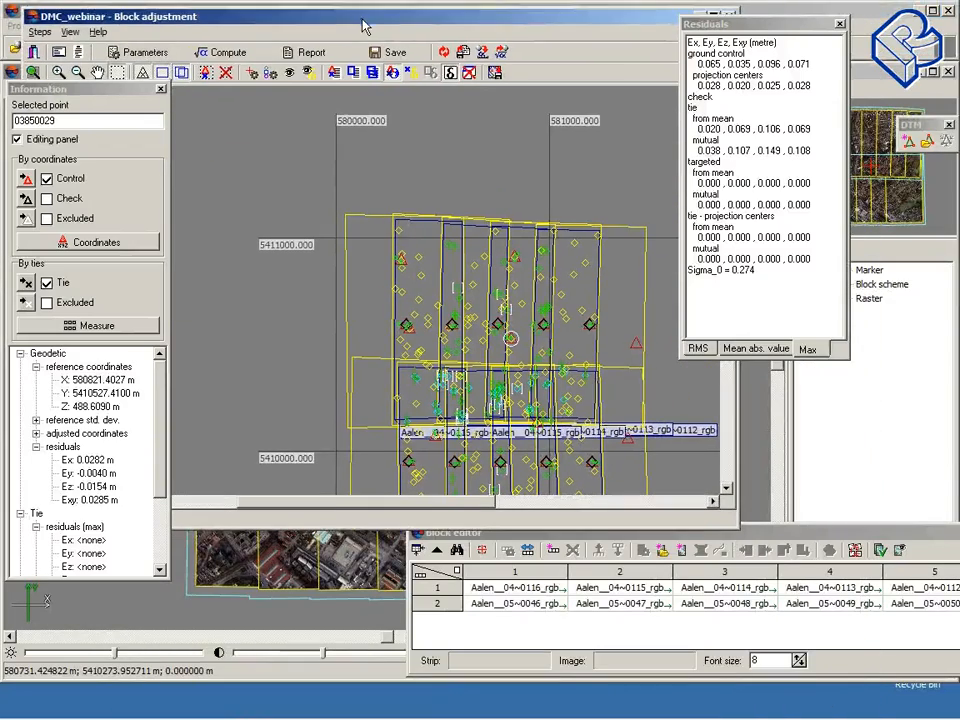
{"action": "left_click", "coordinate": [730, 12]}
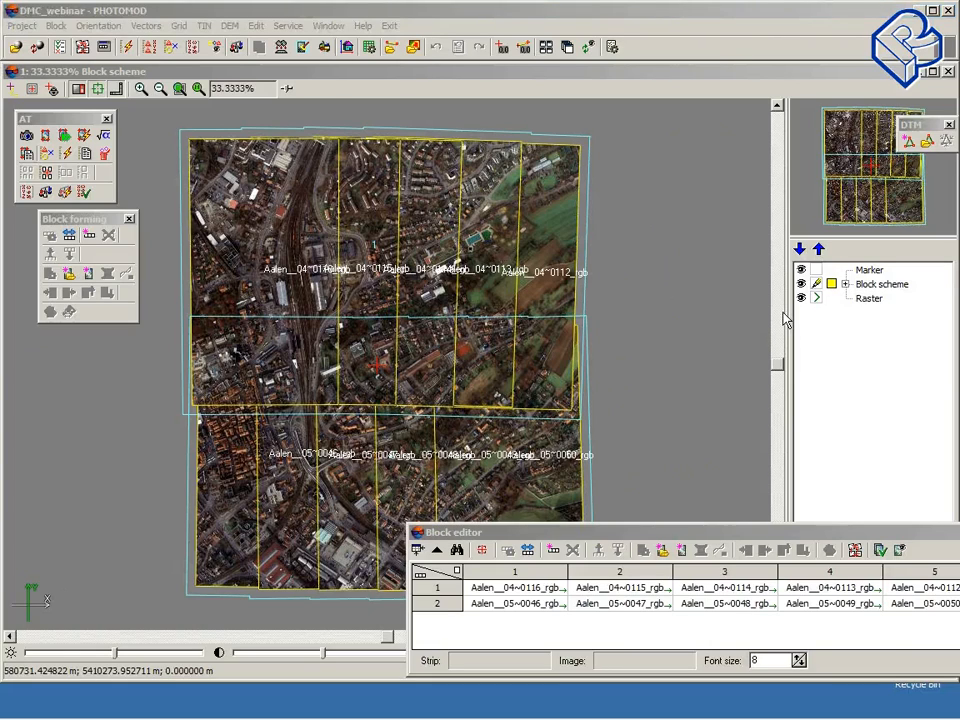
Step: Place the marker on the block scheme and open all images containing it for point measurement
{"action": "left_click", "coordinate": [97, 26]}
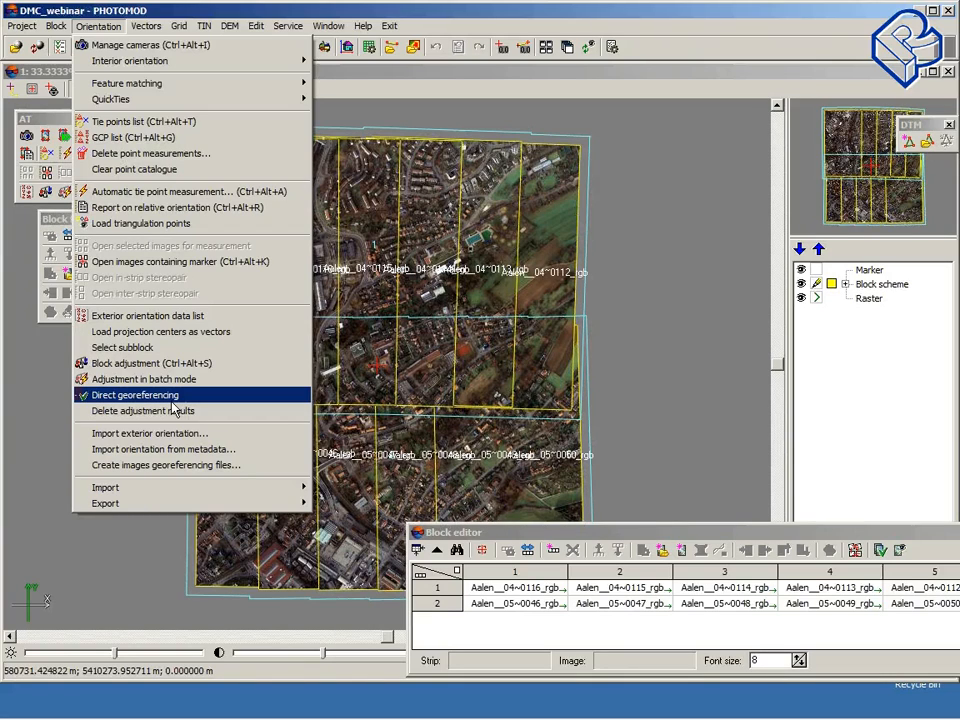
{"action": "left_click", "coordinate": [926, 352]}
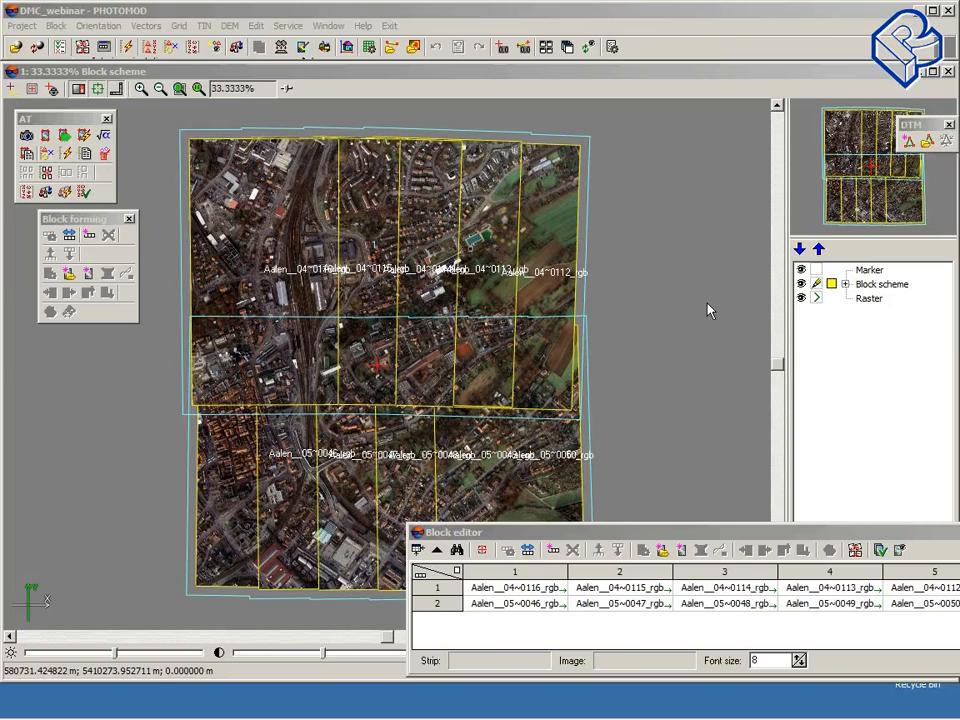
{"action": "left_click", "coordinate": [376, 275]}
{"action": "left_click", "coordinate": [370, 383]}
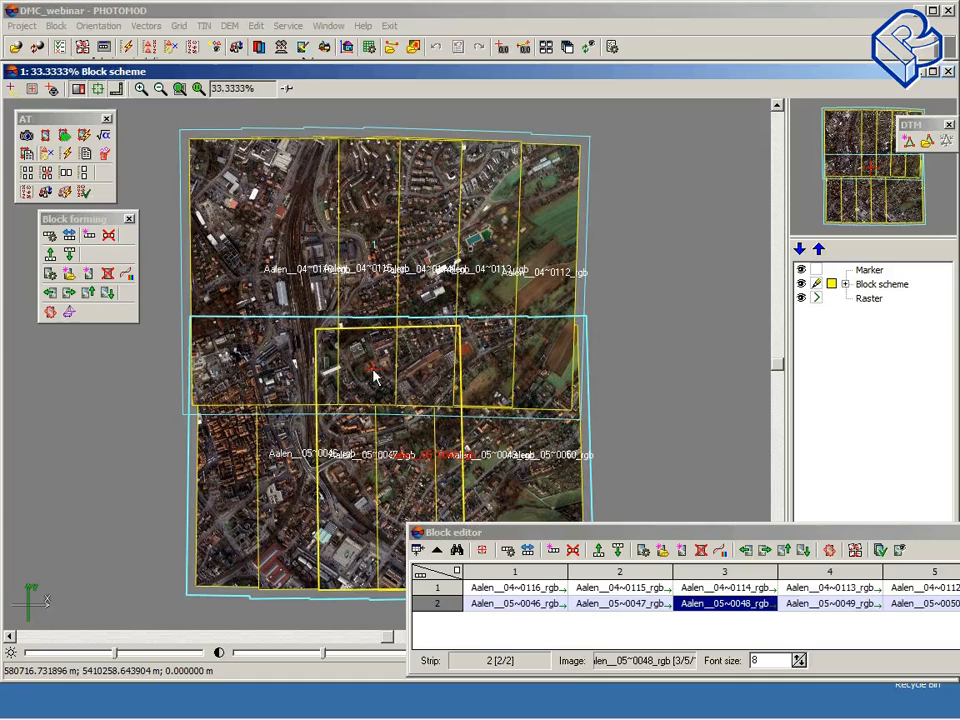
{"action": "left_click", "coordinate": [47, 175]}
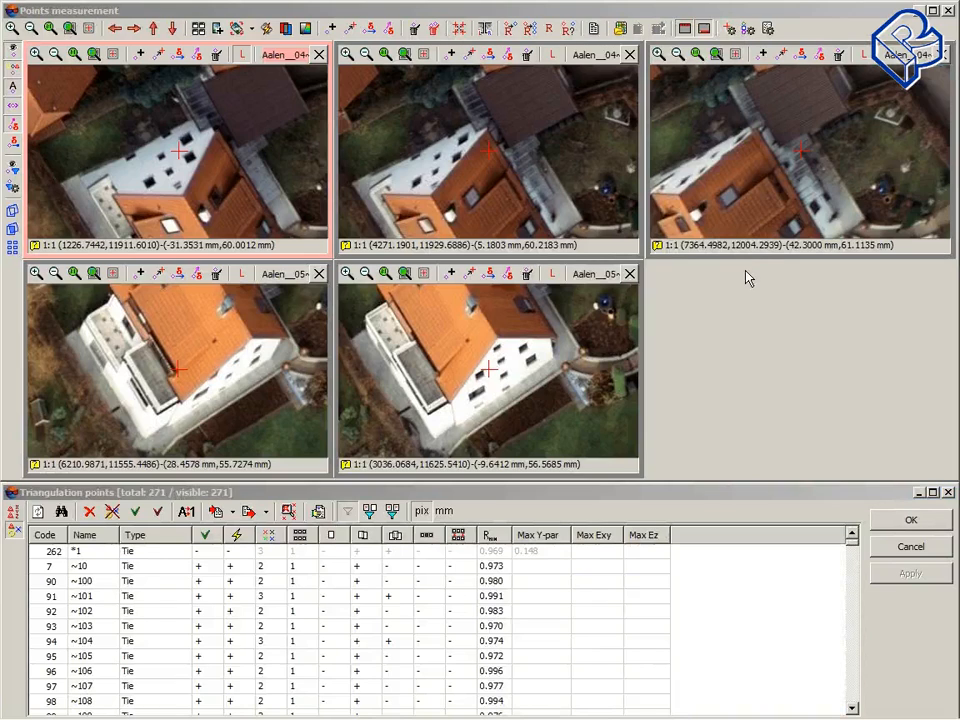
Step: Reposition the measurement marker in the images and zoom all image views out
{"action": "left_click", "coordinate": [136, 128]}
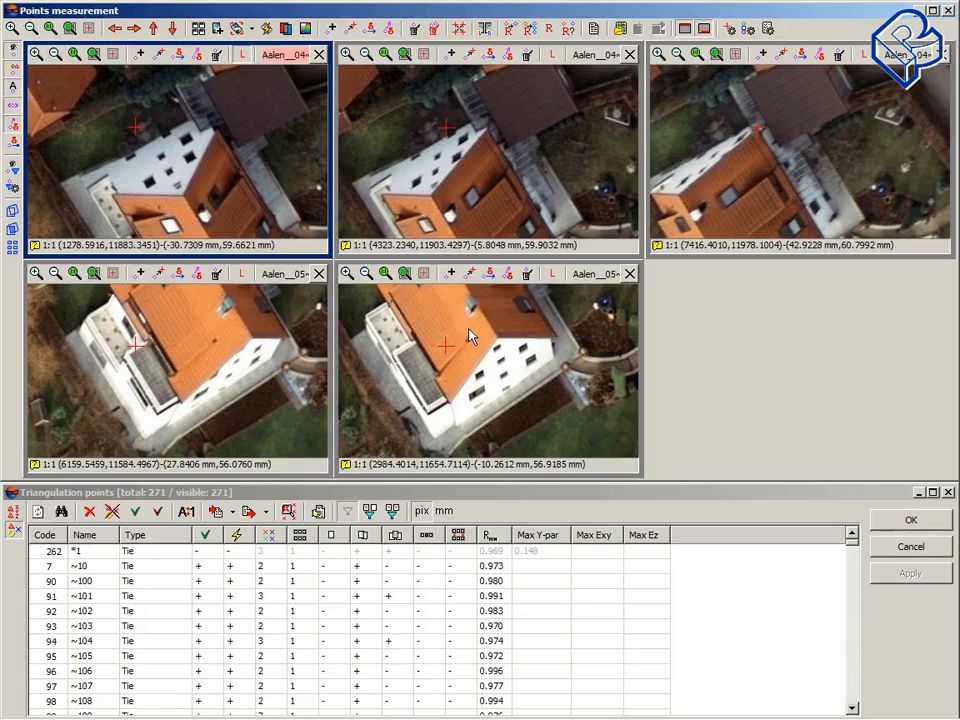
{"action": "left_click_drag", "start_coordinate": [137, 126], "coordinate": [136, 127]}
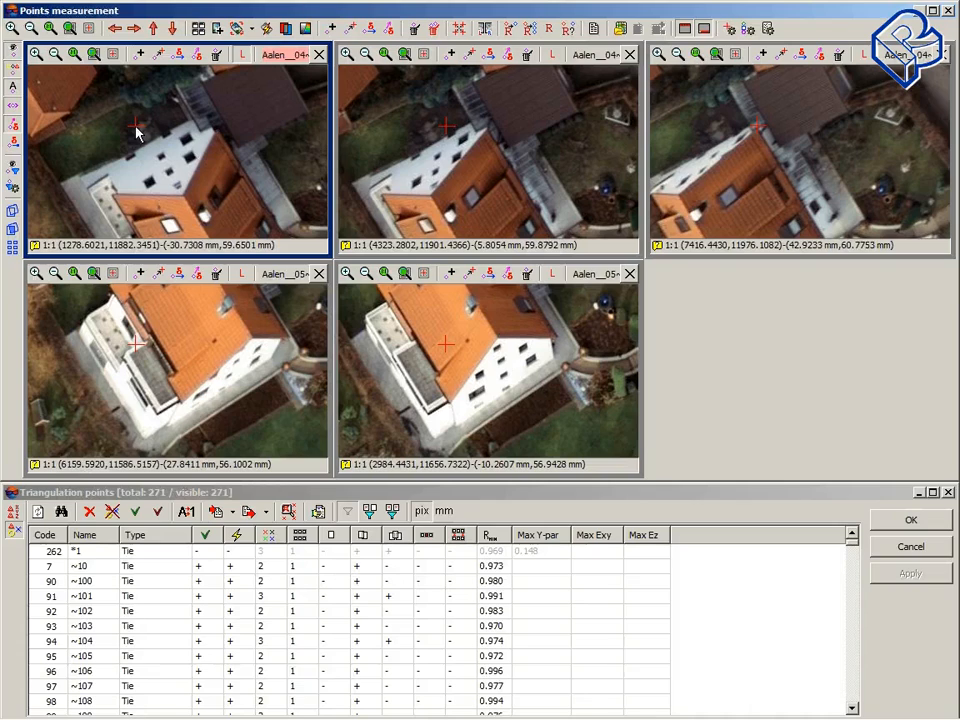
{"action": "mouse_move", "coordinate": [187, 338]}
{"action": "left_mouse_down", "text": "alt"}
{"action": "mouse_move", "coordinate": [180, 426]}
{"action": "mouse_move", "coordinate": [192, 359]}
{"action": "left_mouse_up", "text": "alt"}
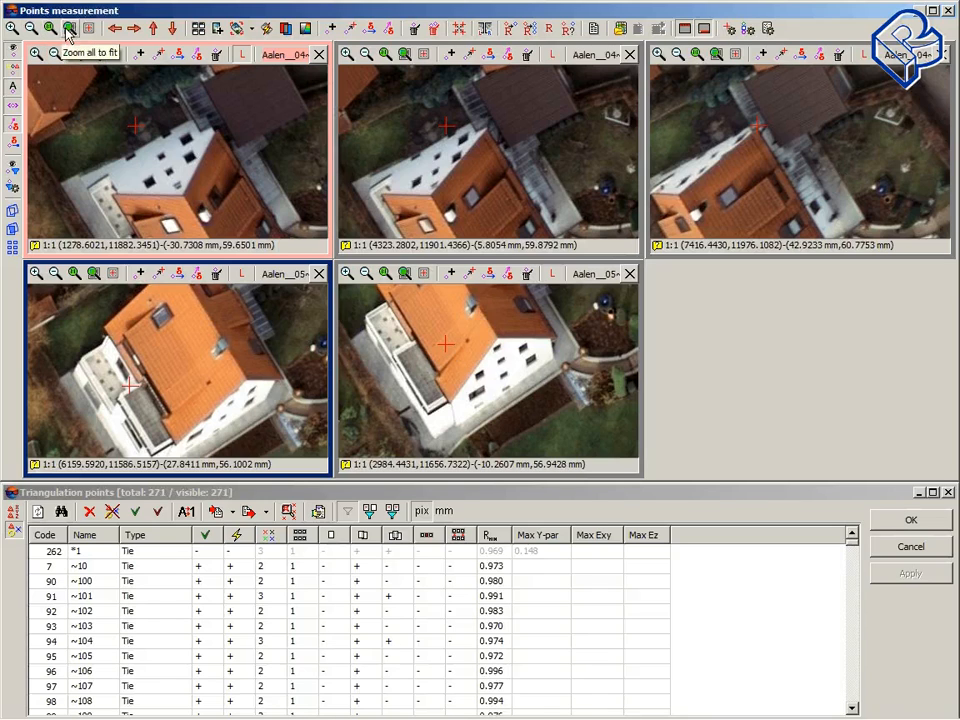
{"action": "left_click", "coordinate": [31, 29]}
{"action": "left_click", "coordinate": [31, 29]}
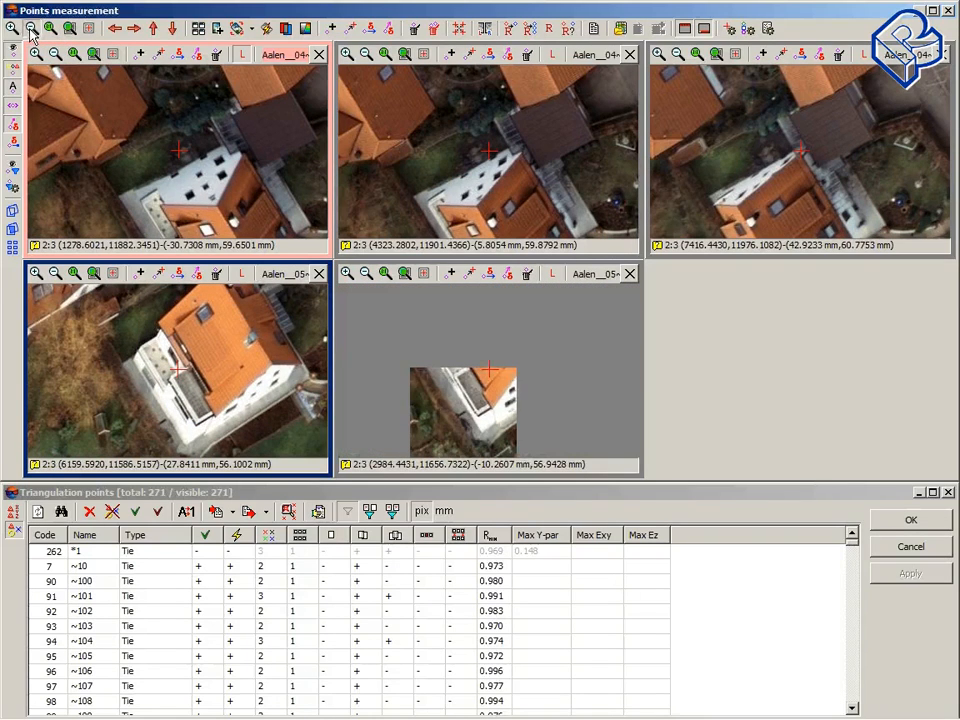
{"action": "left_click", "coordinate": [31, 29]}
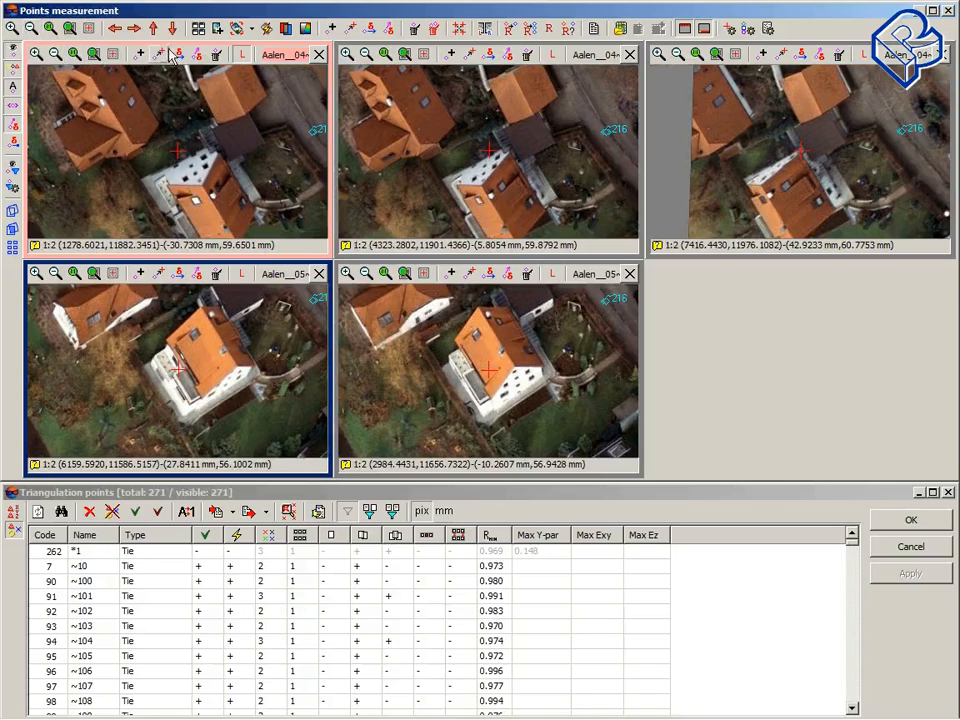
Step: Place the measurement marker beside point 216 in the first image and pan the two lower images to it
{"action": "left_click", "coordinate": [289, 128]}
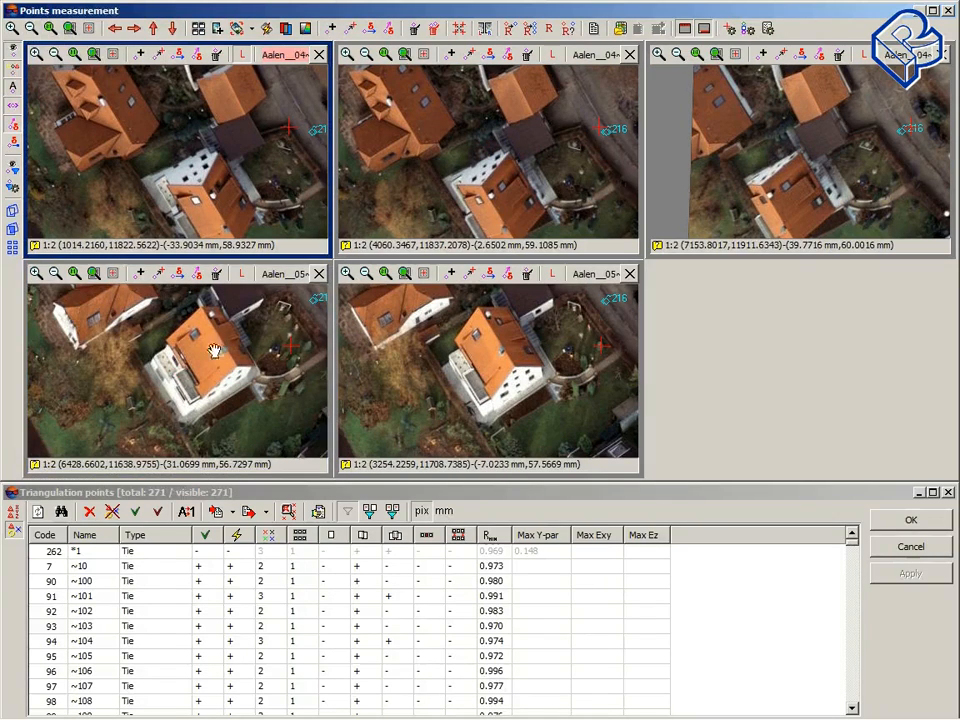
{"action": "mouse_move", "coordinate": [209, 344]}
{"action": "middle_mouse_down"}
{"action": "mouse_move", "coordinate": [125, 367]}
{"action": "mouse_move", "coordinate": [127, 356]}
{"action": "middle_mouse_up"}
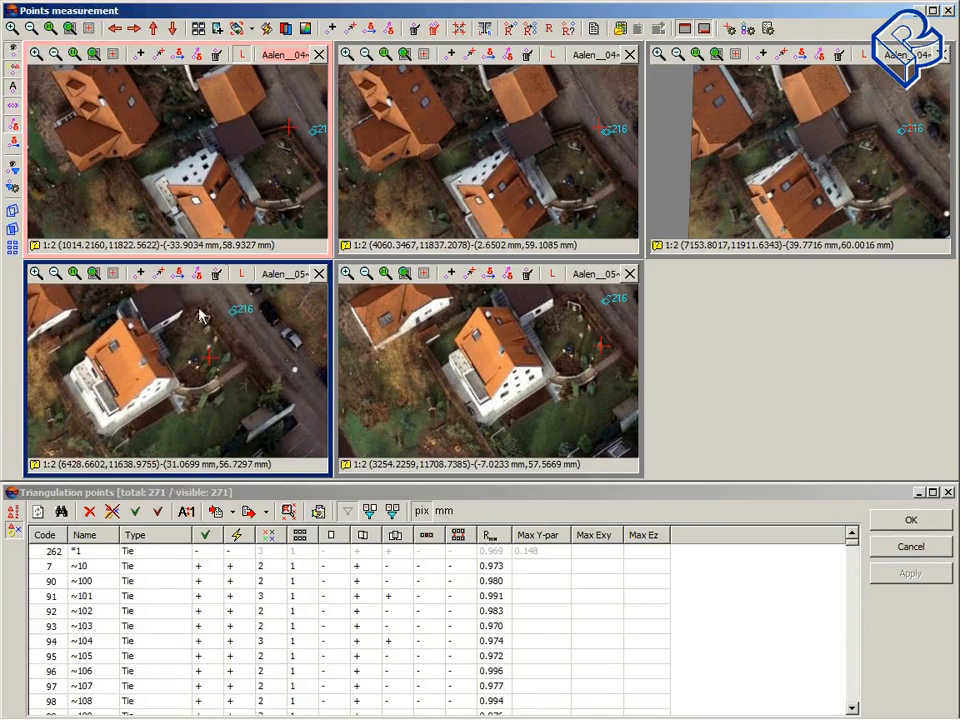
{"action": "middle_click_drag", "start_coordinate": [514, 358], "coordinate": [456, 405]}
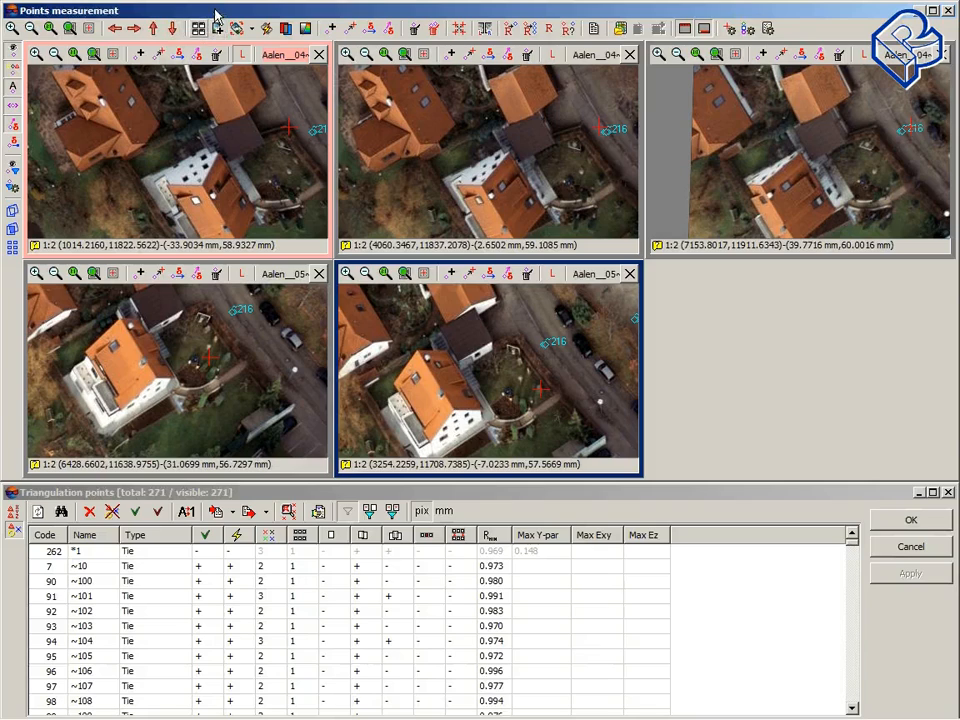
Step: Close the two strip 05 image windows, leaving only the three strip 04 images open
{"action": "left_click", "coordinate": [251, 30]}
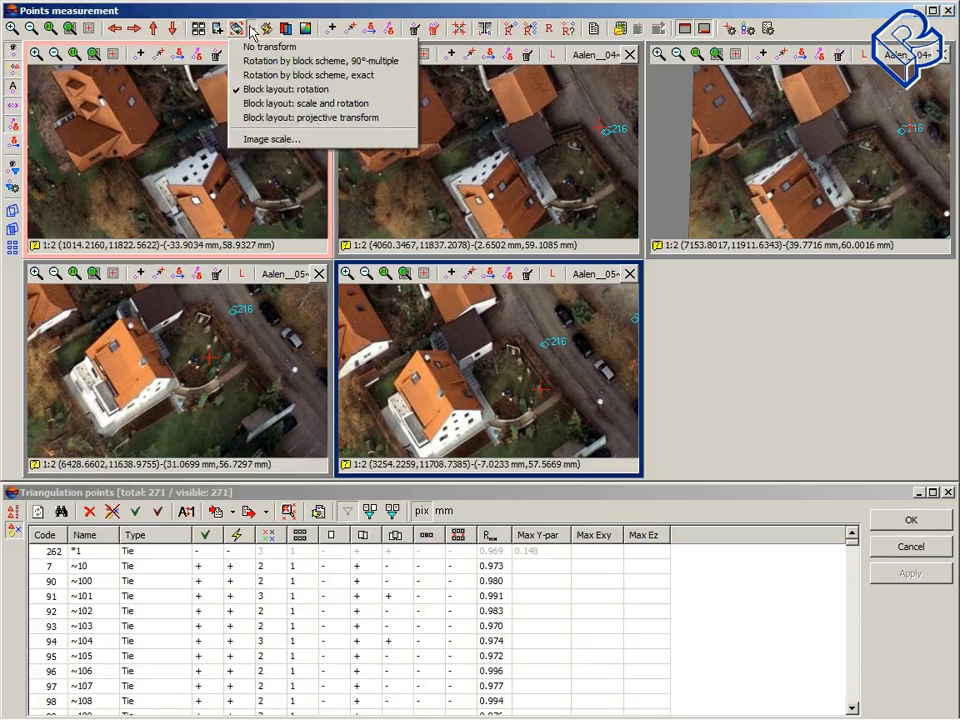
{"action": "left_click", "coordinate": [261, 9]}
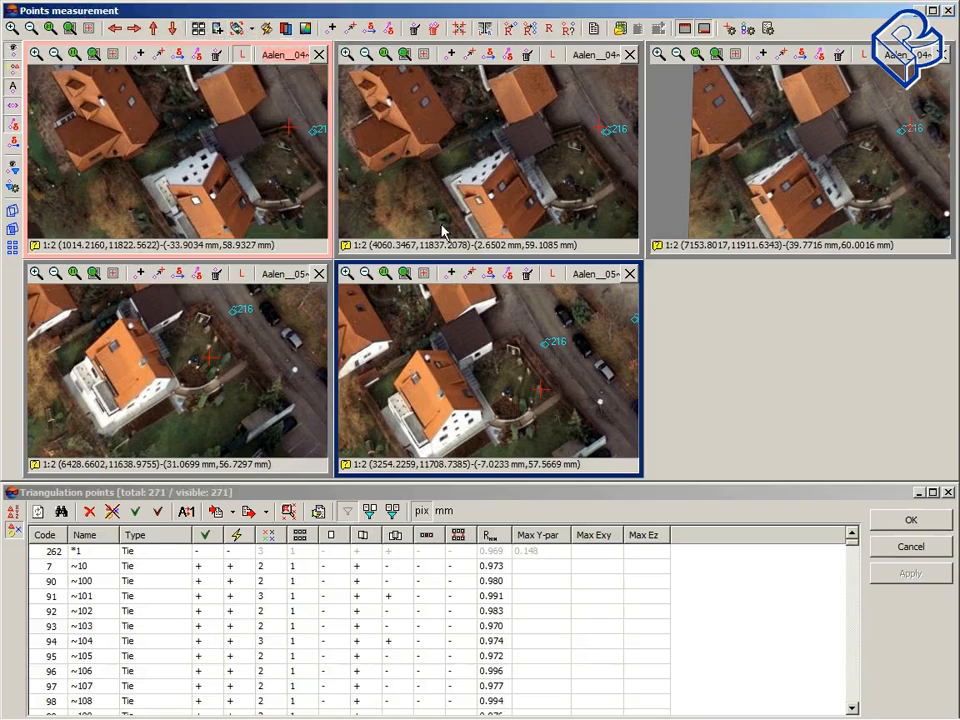
{"action": "left_click", "coordinate": [319, 273]}
{"action": "left_click", "coordinate": [629, 273]}
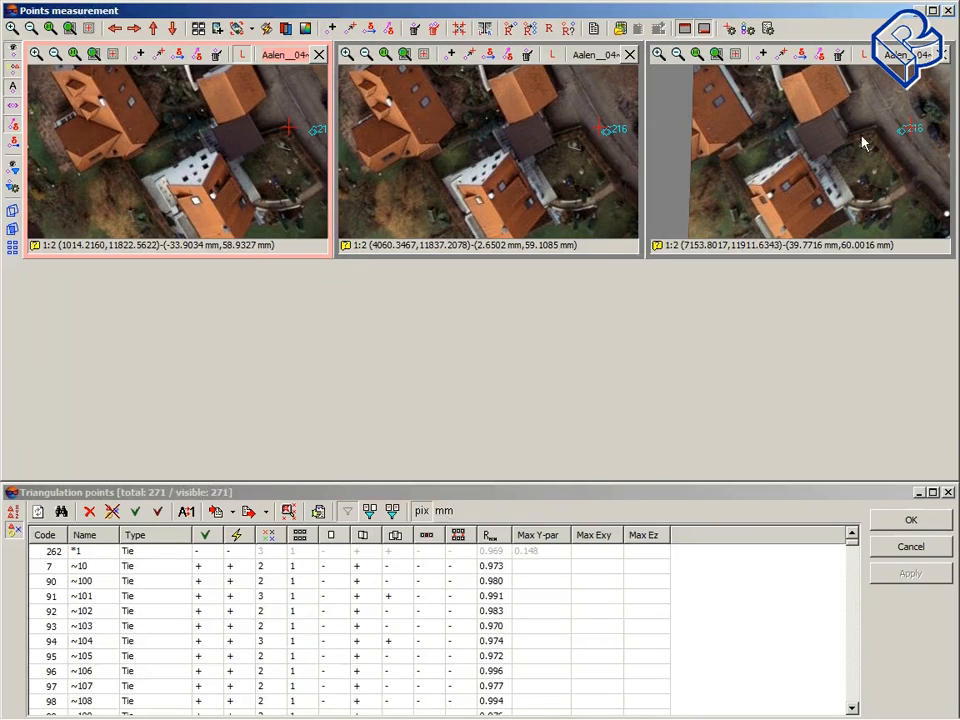
Step: Position the marker on the garden corner near point 216 in the first and second images
{"action": "left_click", "coordinate": [690, 104]}
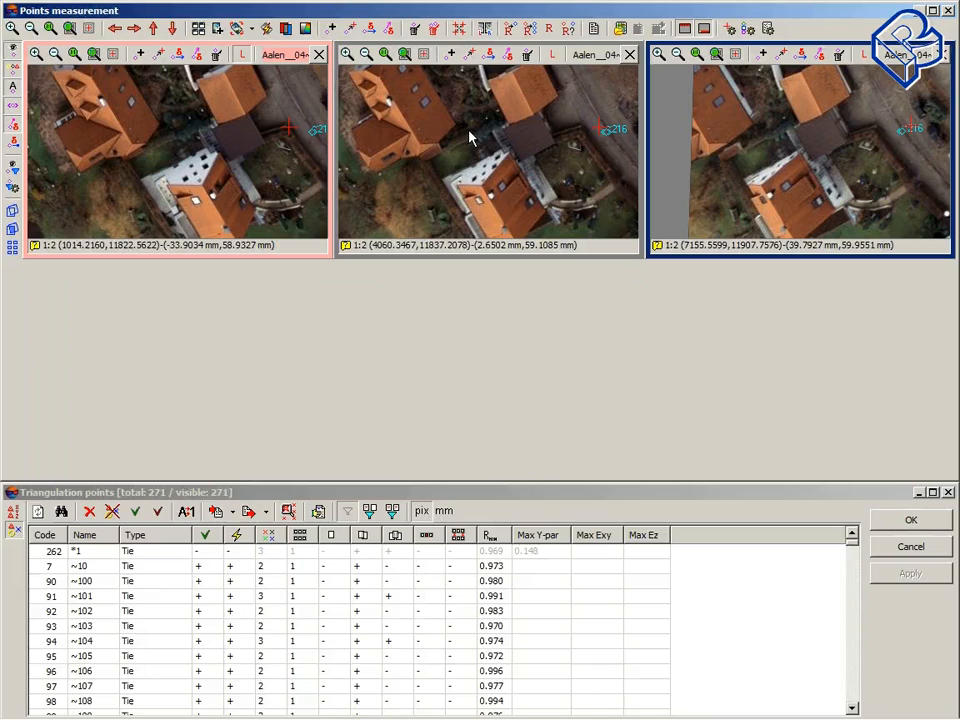
{"action": "left_click", "coordinate": [280, 143]}
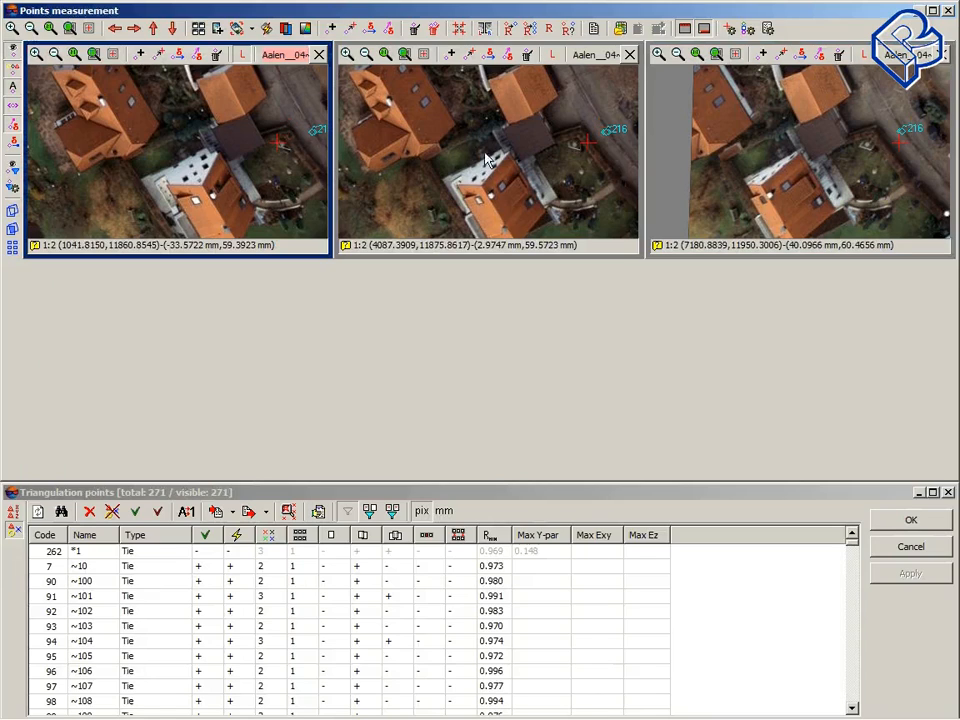
{"action": "left_click", "coordinate": [576, 148]}
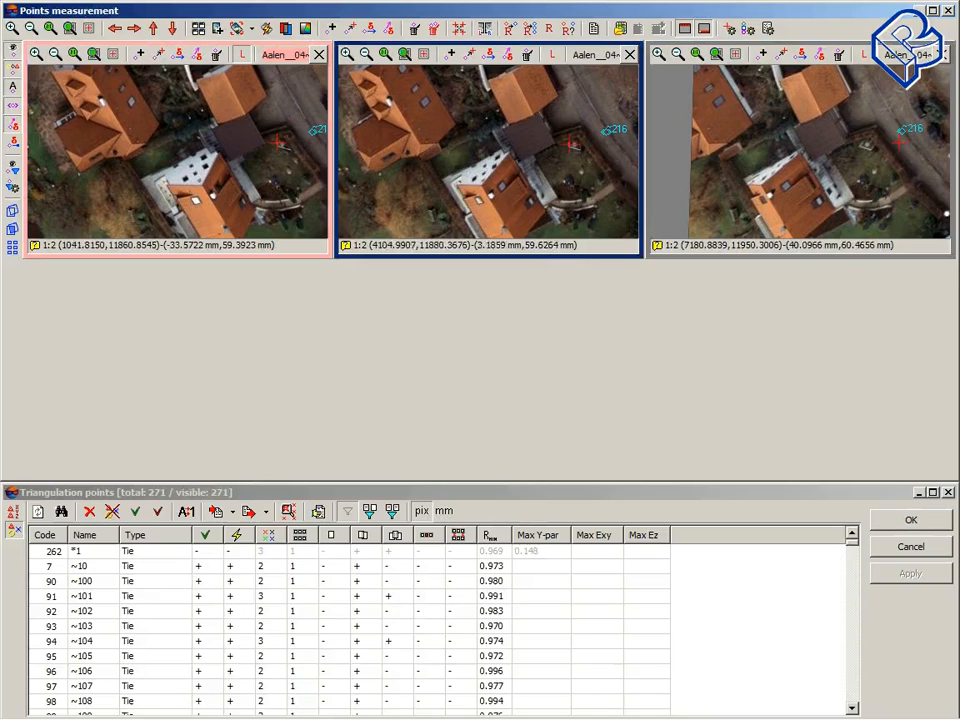
{"action": "left_click", "coordinate": [585, 144]}
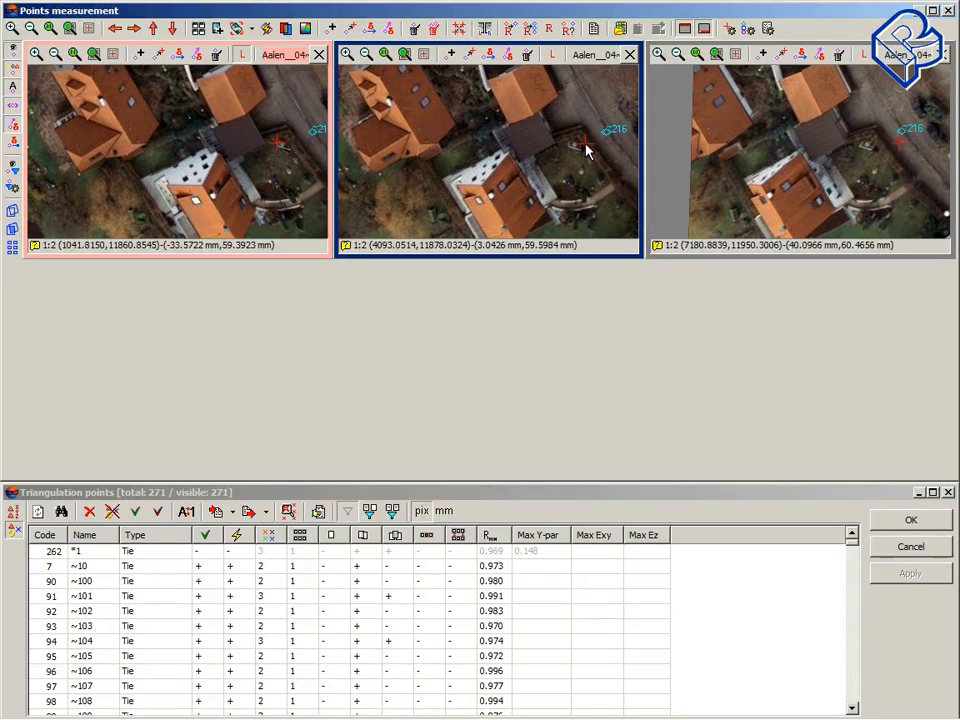
{"action": "left_click_drag", "start_coordinate": [577, 147], "coordinate": [567, 146]}
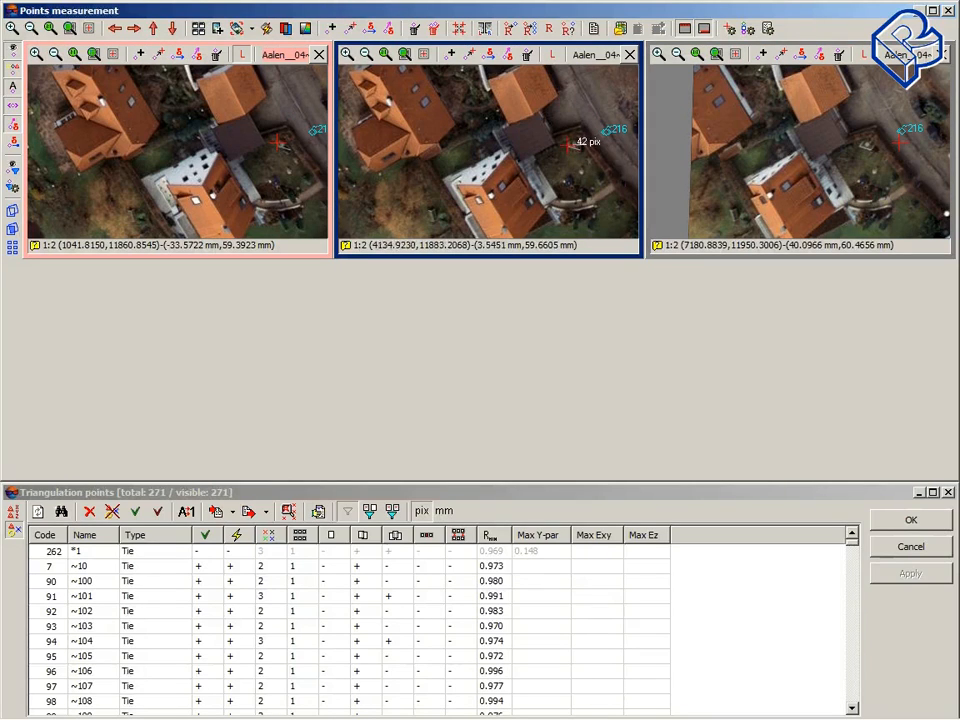
Step: Zoom the image views to 1:1 and align the marker with the garden corner in the third image
{"action": "left_click", "coordinate": [50, 28]}
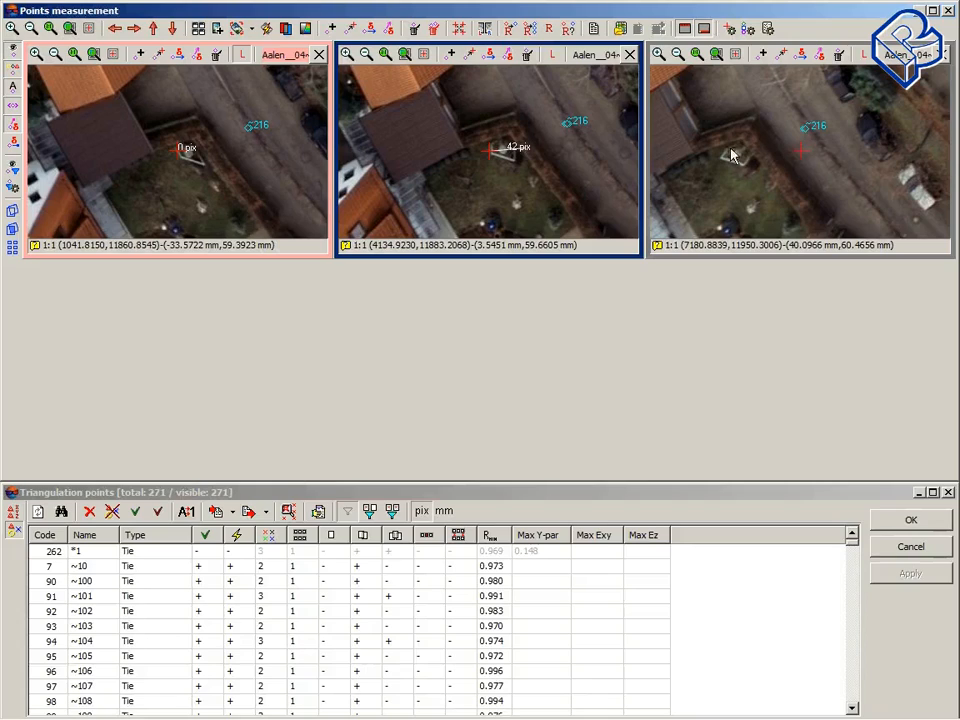
{"action": "left_click", "coordinate": [800, 155]}
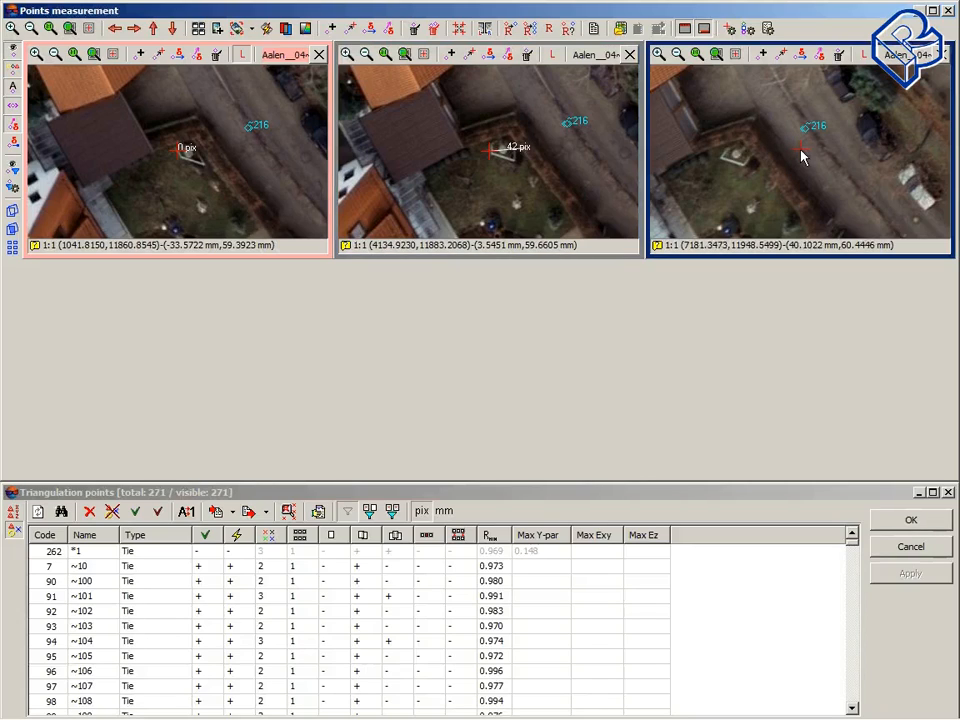
{"action": "left_click_drag", "start_coordinate": [803, 157], "coordinate": [737, 156]}
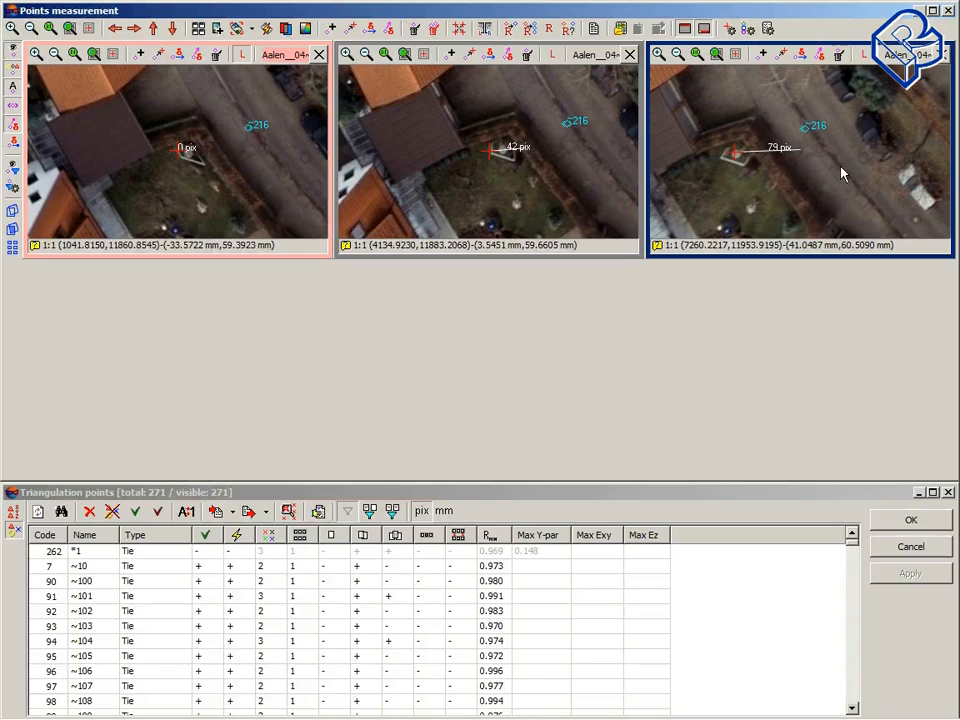
Step: Close the points measurement window and open Automatic Tie Point Measurement
{"action": "left_click", "coordinate": [949, 11]}
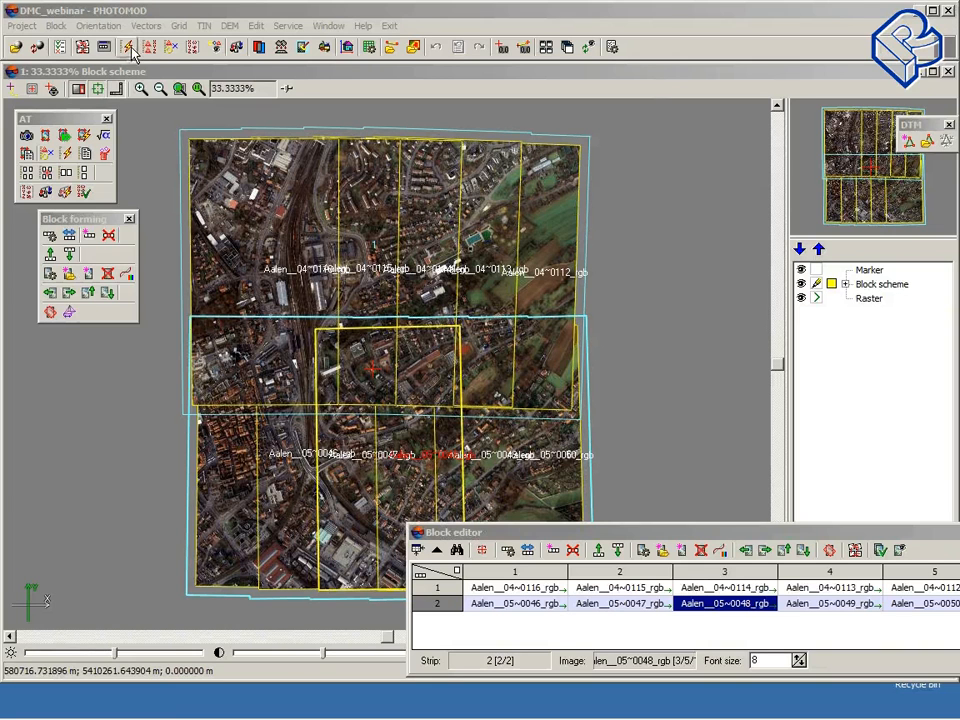
{"action": "left_click", "coordinate": [129, 48]}
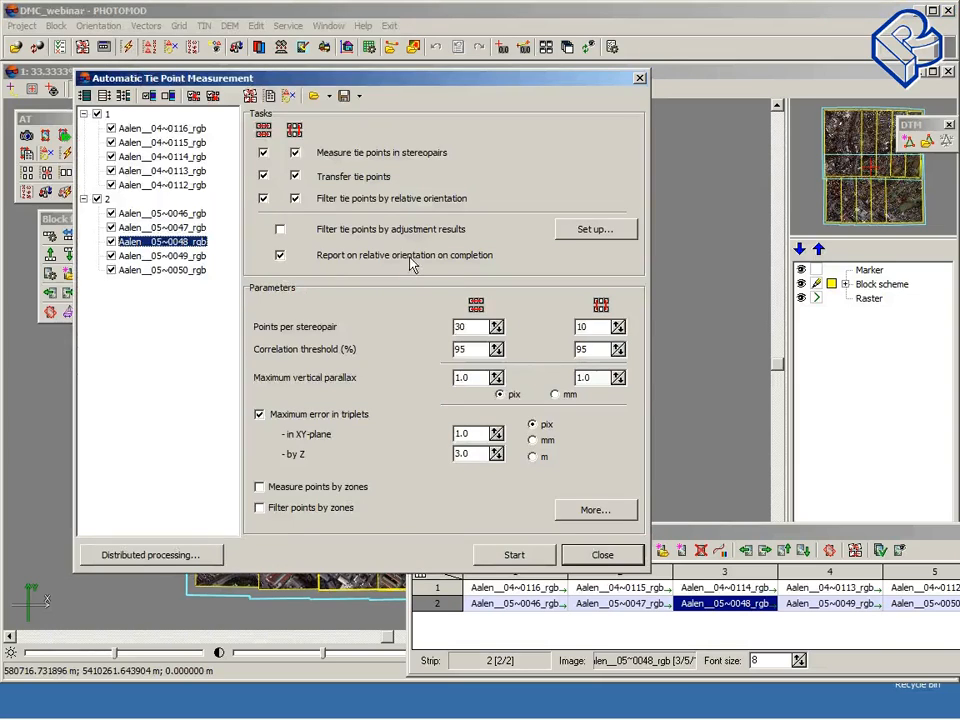
Step: Set the tie point search area to 500 pix in the additional parameters, then cancel that dialog
{"action": "left_click", "coordinate": [600, 514]}
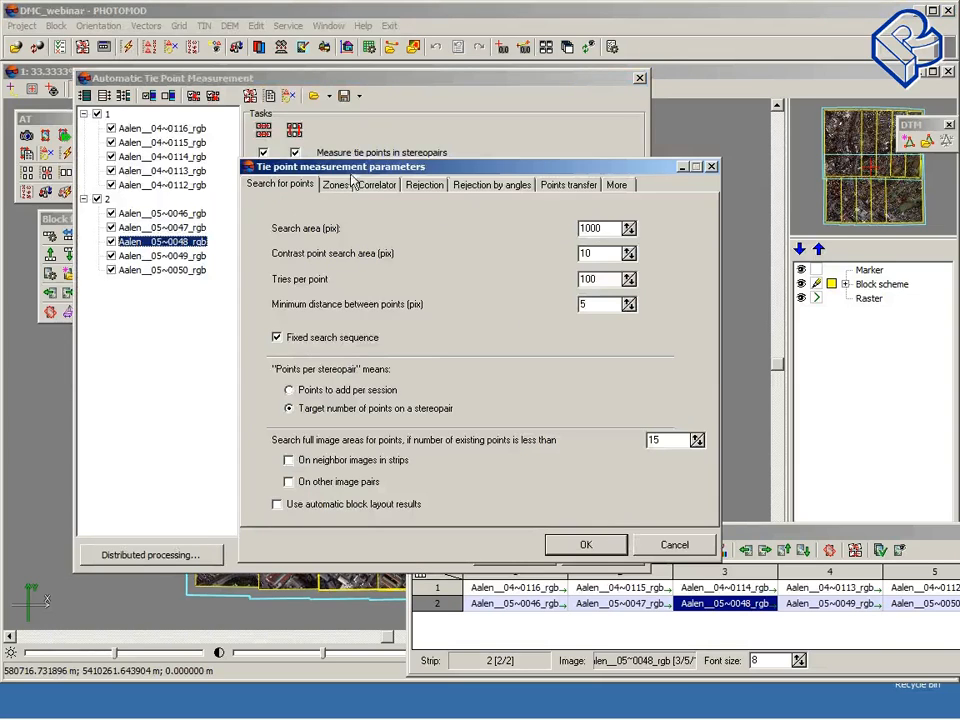
{"action": "left_click_drag", "start_coordinate": [352, 169], "coordinate": [257, 84]}
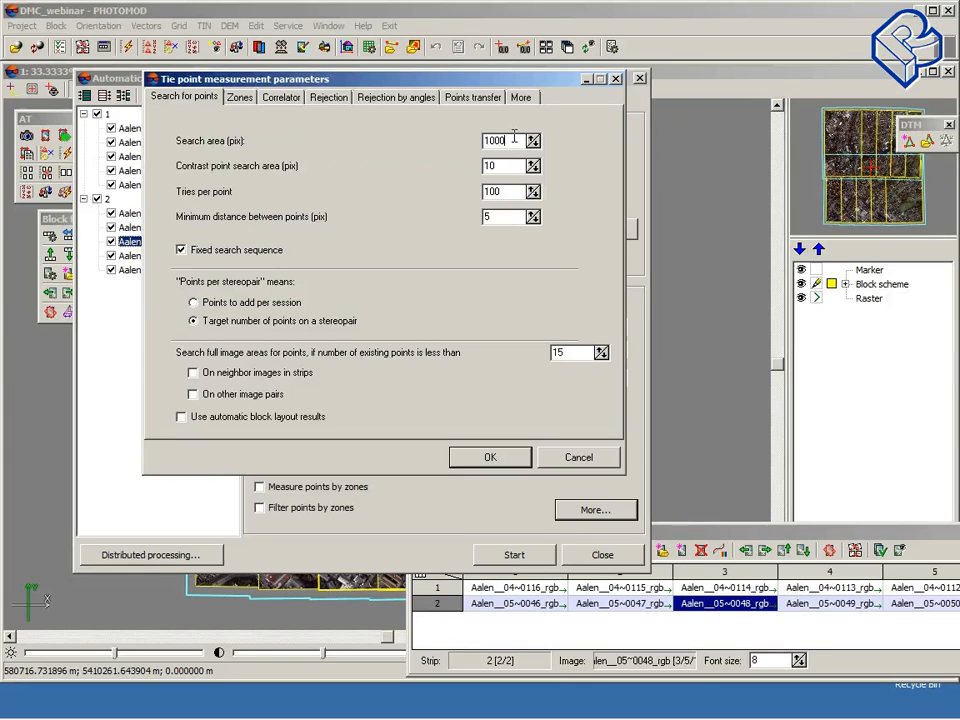
{"action": "key", "text": "BackSpace"}
{"action": "key", "text": "BackSpace"}
{"action": "key", "text": "BackSpace"}
{"action": "key", "text": "BackSpace"}
{"action": "type", "text": "500"}
{"action": "left_click", "coordinate": [577, 459]}
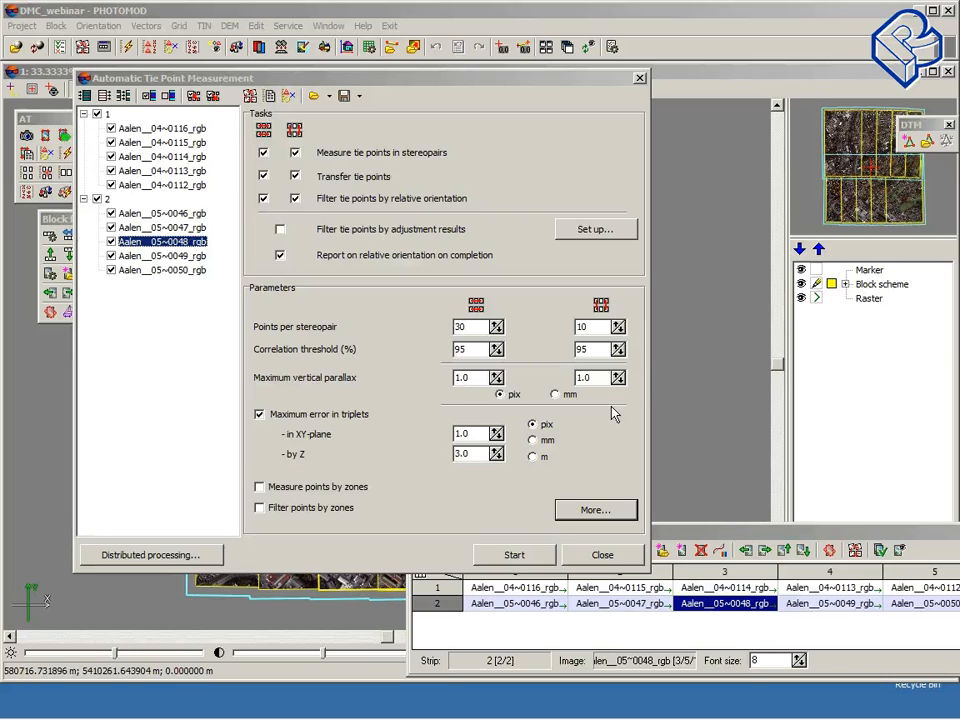
Step: Open the project camera manager and move its dialog into view
{"action": "left_click", "coordinate": [548, 551]}
{"action": "left_click", "coordinate": [100, 26]}
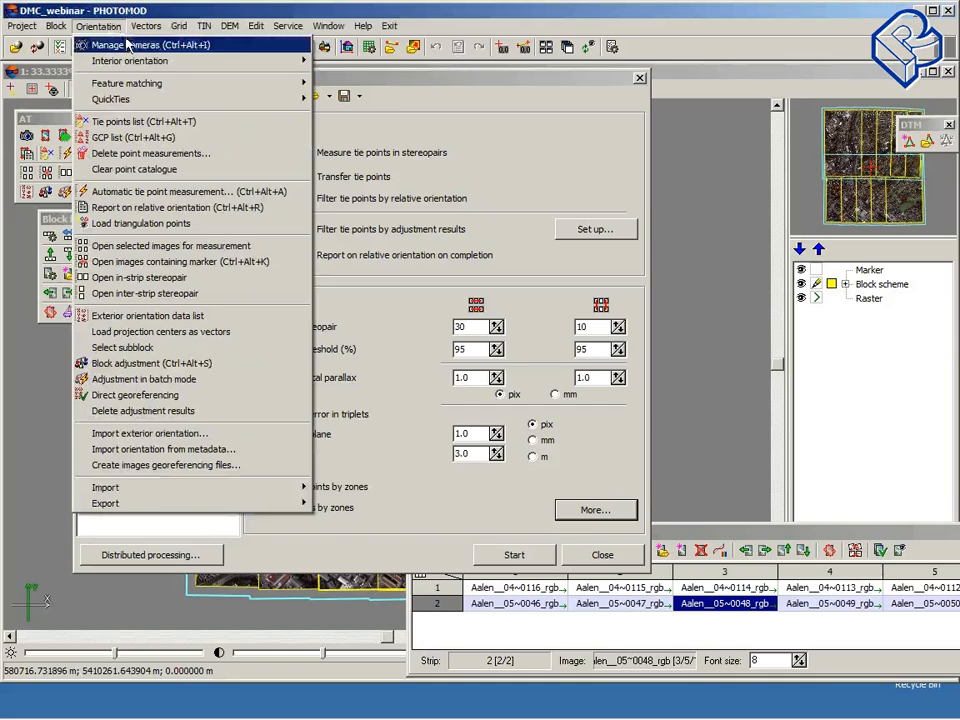
{"action": "left_click", "coordinate": [125, 43]}
{"action": "left_click_drag", "start_coordinate": [289, 103], "coordinate": [137, 89]}
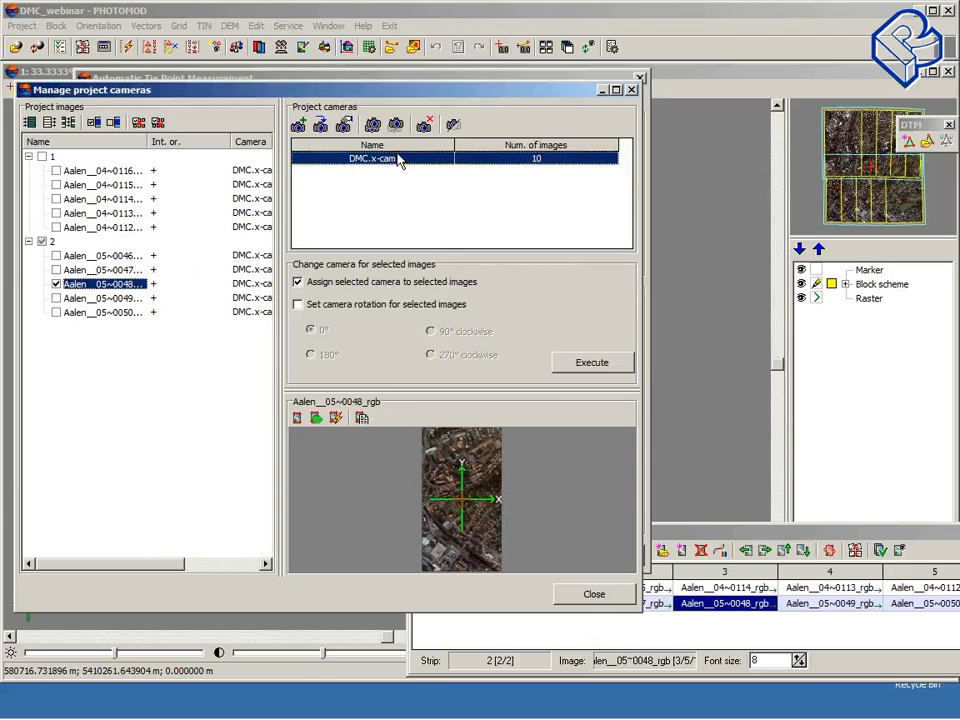
{"action": "left_click_drag", "start_coordinate": [471, 97], "coordinate": [430, 88]}
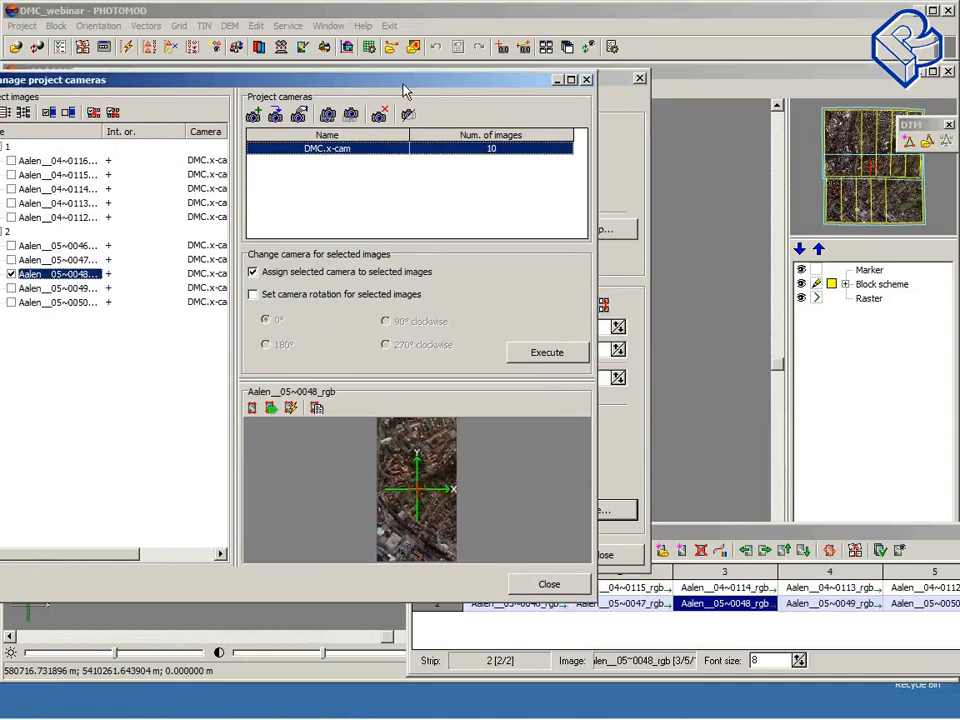
{"action": "left_click_drag", "start_coordinate": [364, 89], "coordinate": [386, 91]}
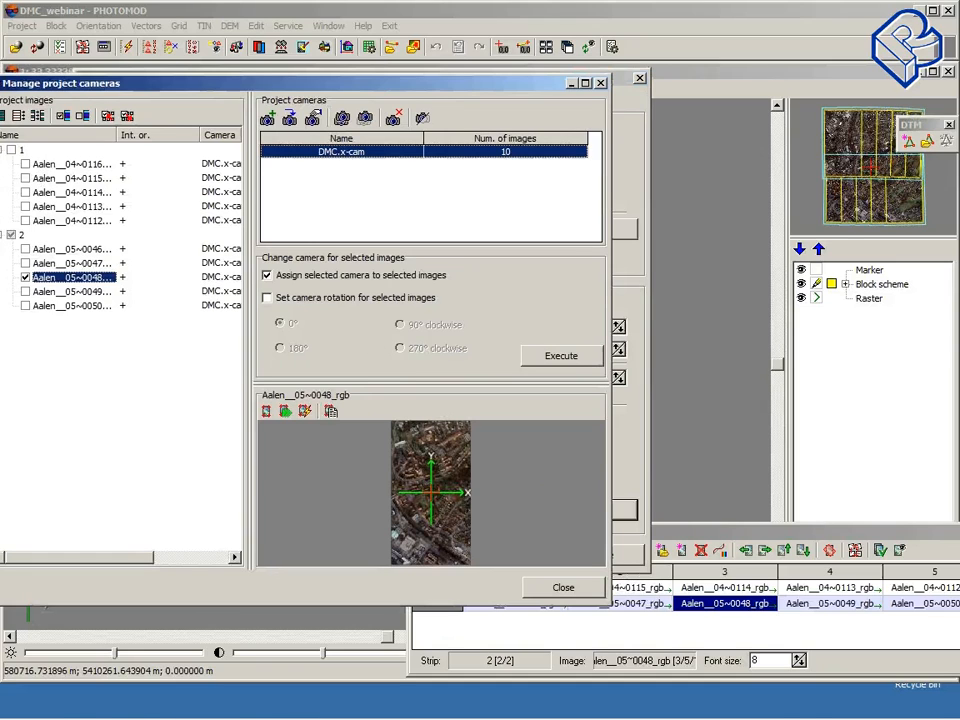
{"action": "left_click_drag", "start_coordinate": [286, 92], "coordinate": [323, 92]}
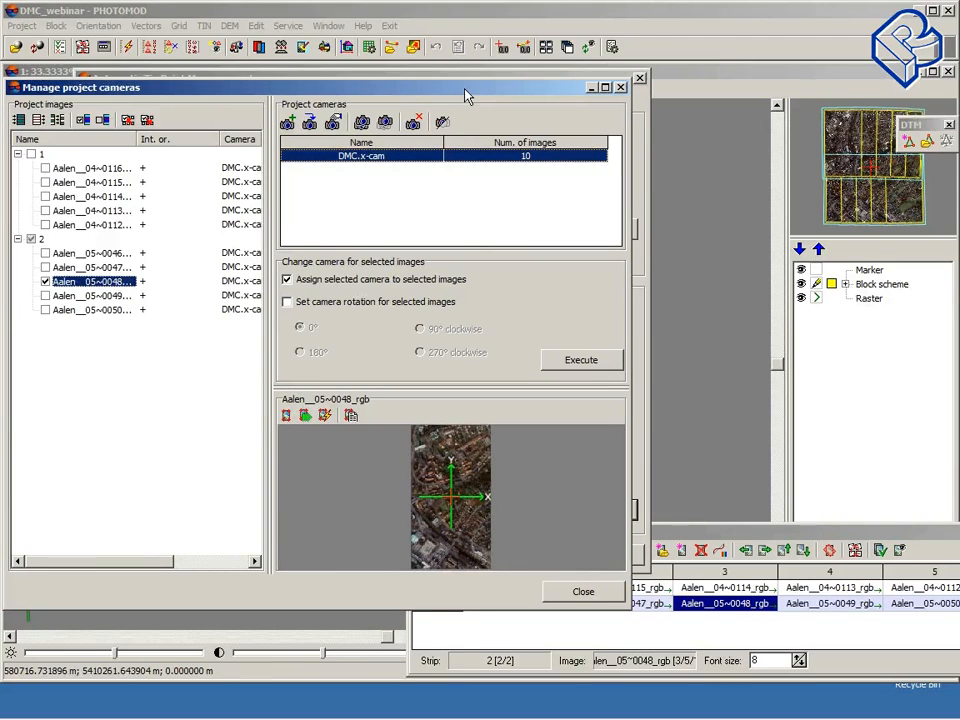
Step: Open the DMC.x-cam camera parameters, browse the distortion types and close the camera dialog
{"action": "left_click", "coordinate": [336, 122]}
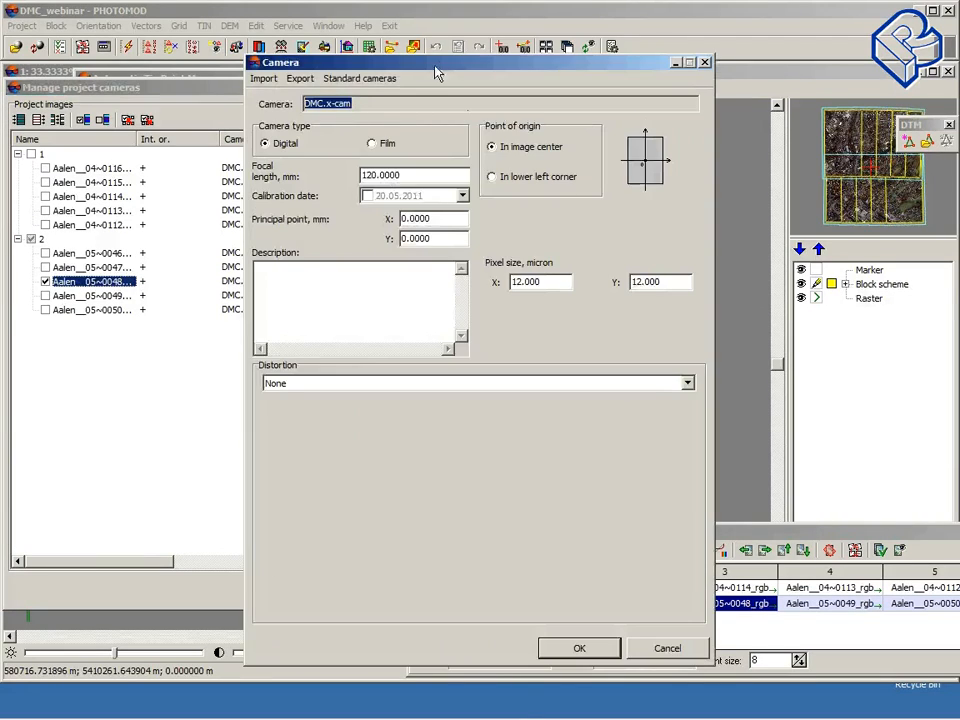
{"action": "left_click_drag", "start_coordinate": [437, 71], "coordinate": [297, 98]}
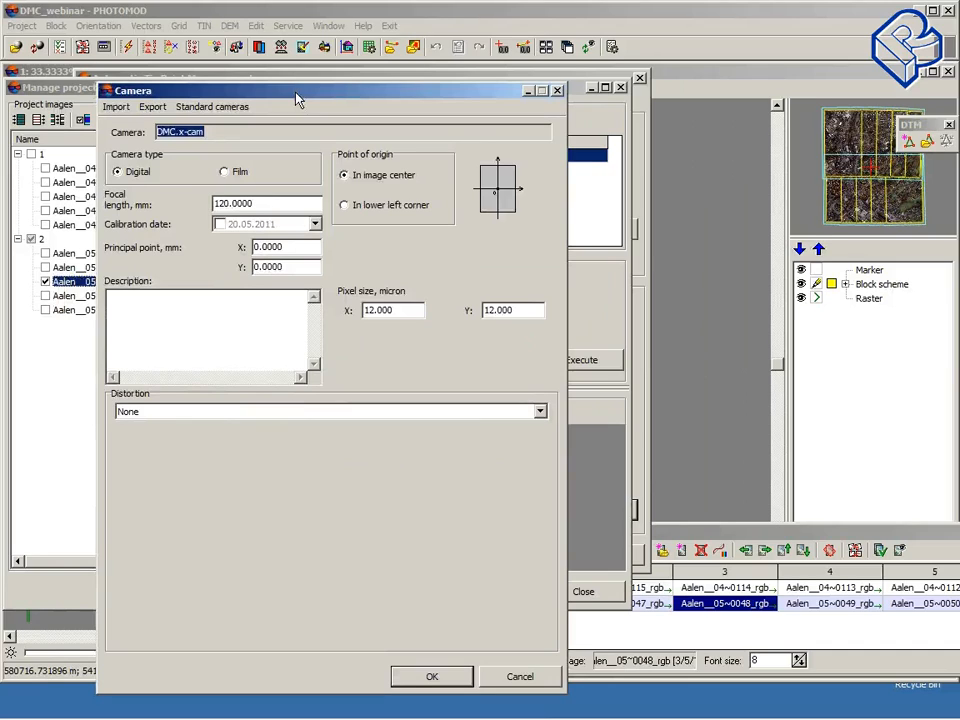
{"action": "left_click", "coordinate": [540, 412]}
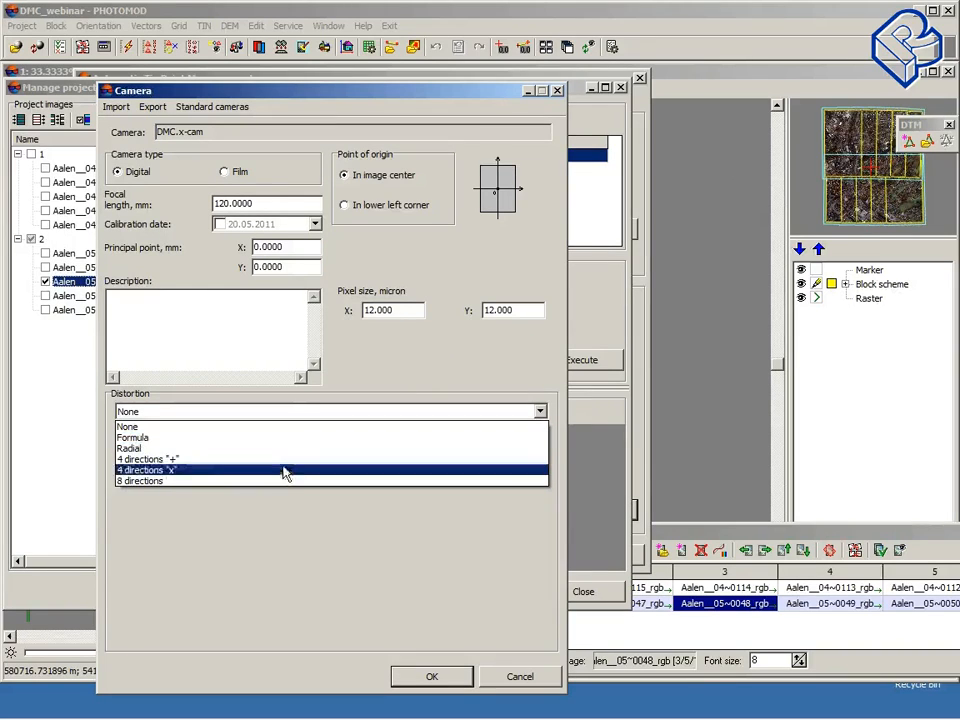
{"action": "left_click", "coordinate": [431, 370]}
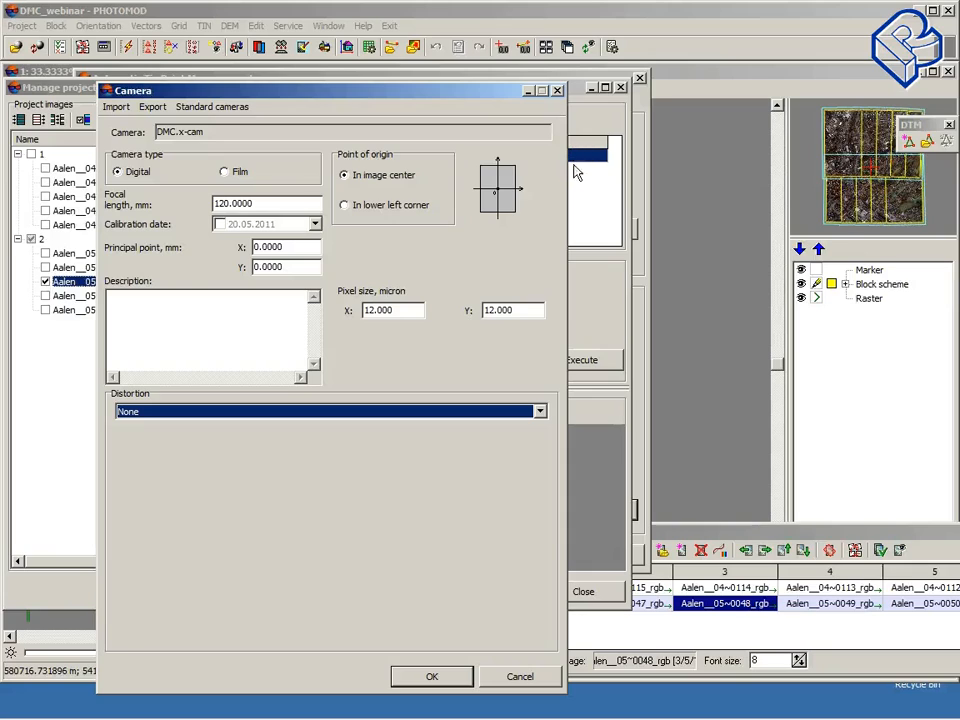
{"action": "left_click", "coordinate": [297, 247]}
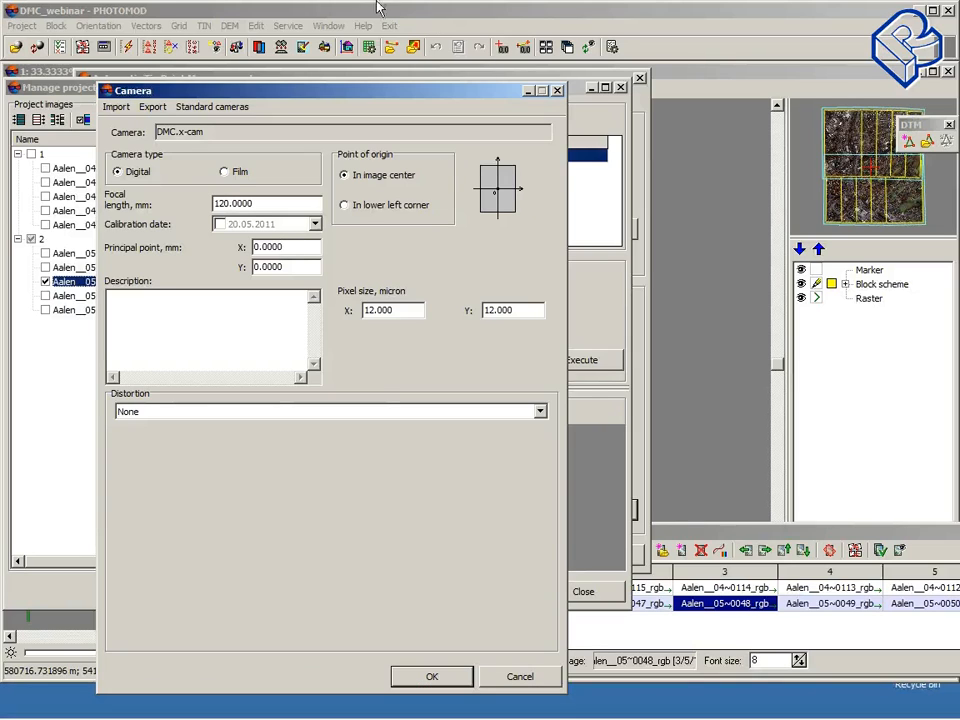
{"action": "left_click", "coordinate": [557, 91]}
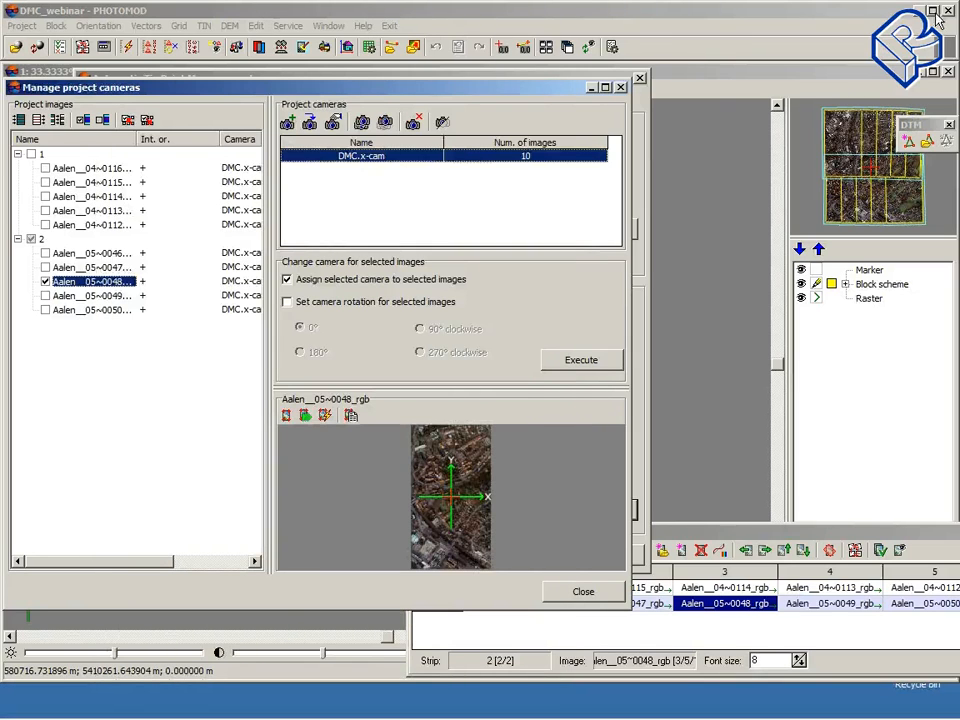
Step: Close the camera manager and the Automatic Tie Point Measurement dialog
{"action": "left_click", "coordinate": [548, 597]}
{"action": "left_click_drag", "start_coordinate": [328, 79], "coordinate": [198, 74]}
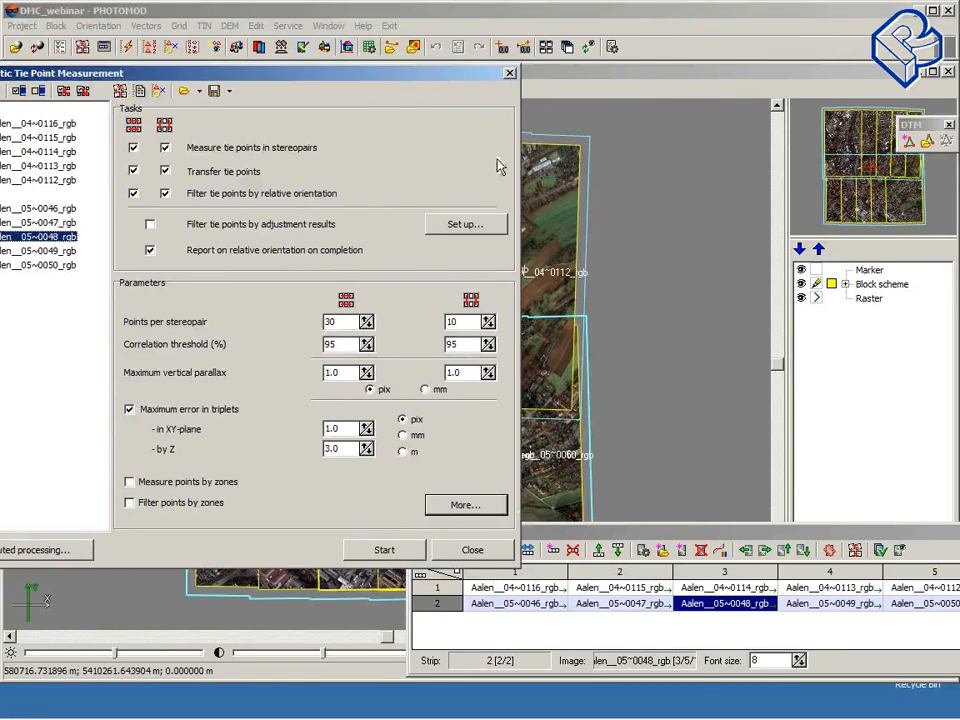
{"action": "left_click", "coordinate": [471, 550]}
Step: Move the program window and toolbars aside, then open Computer from the desktop in Windows Explorer
{"action": "left_click_drag", "start_coordinate": [170, 14], "coordinate": [200, 14]}
{"action": "left_click_drag", "start_coordinate": [136, 75], "coordinate": [356, 208]}
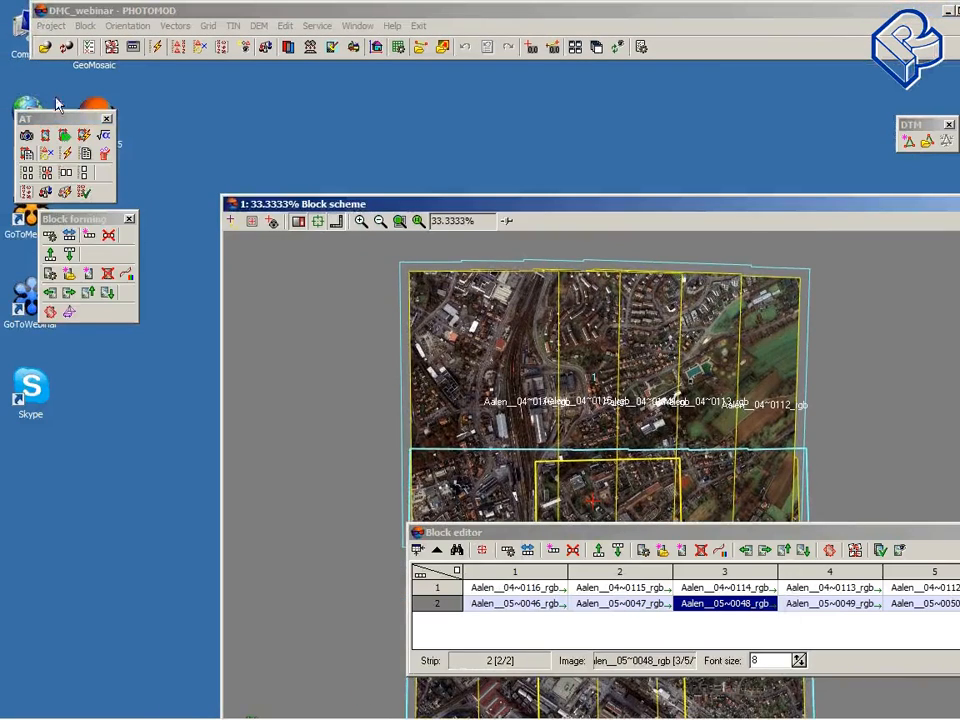
{"action": "left_click_drag", "start_coordinate": [50, 118], "coordinate": [160, 131]}
{"action": "left_click_drag", "start_coordinate": [81, 221], "coordinate": [205, 287]}
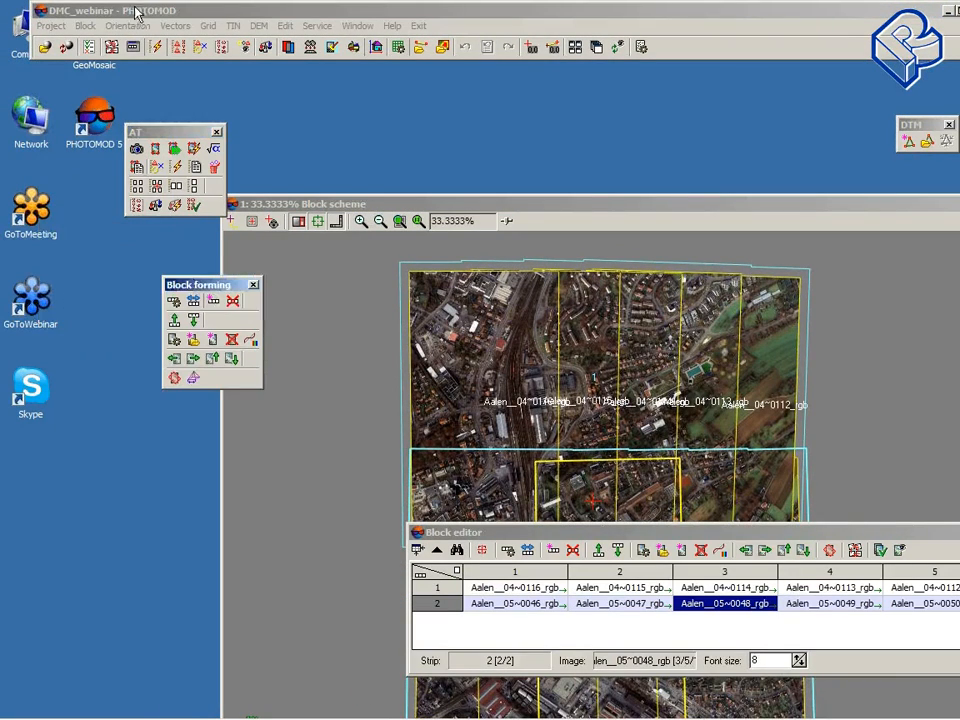
{"action": "left_click_drag", "start_coordinate": [100, 9], "coordinate": [224, 46]}
{"action": "double_click", "coordinate": [24, 40]}
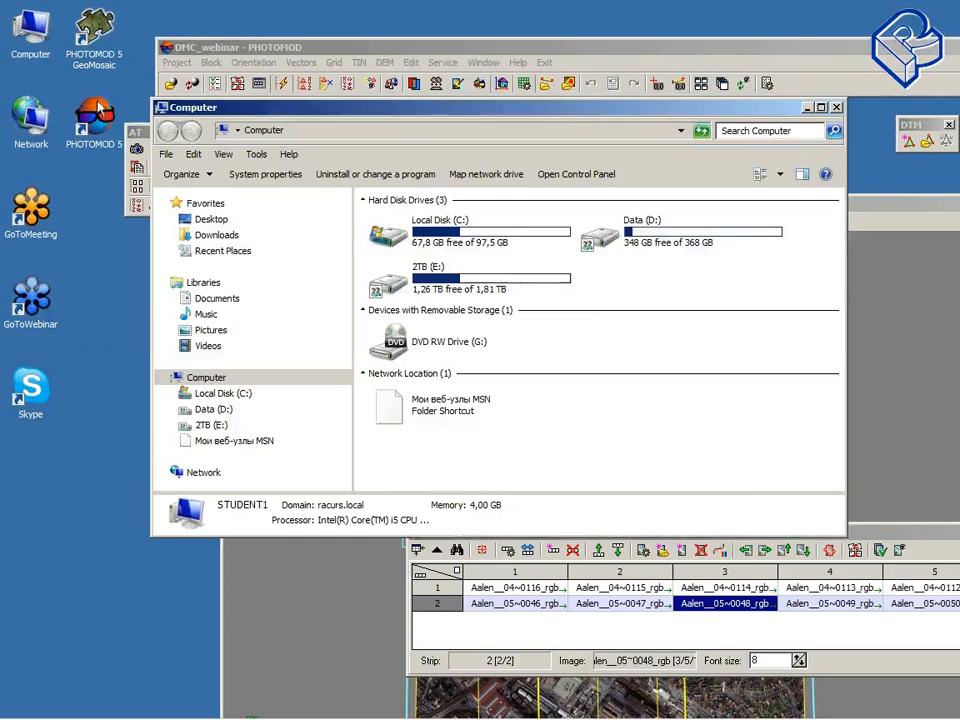
{"action": "left_click_drag", "start_coordinate": [381, 103], "coordinate": [279, 80]}
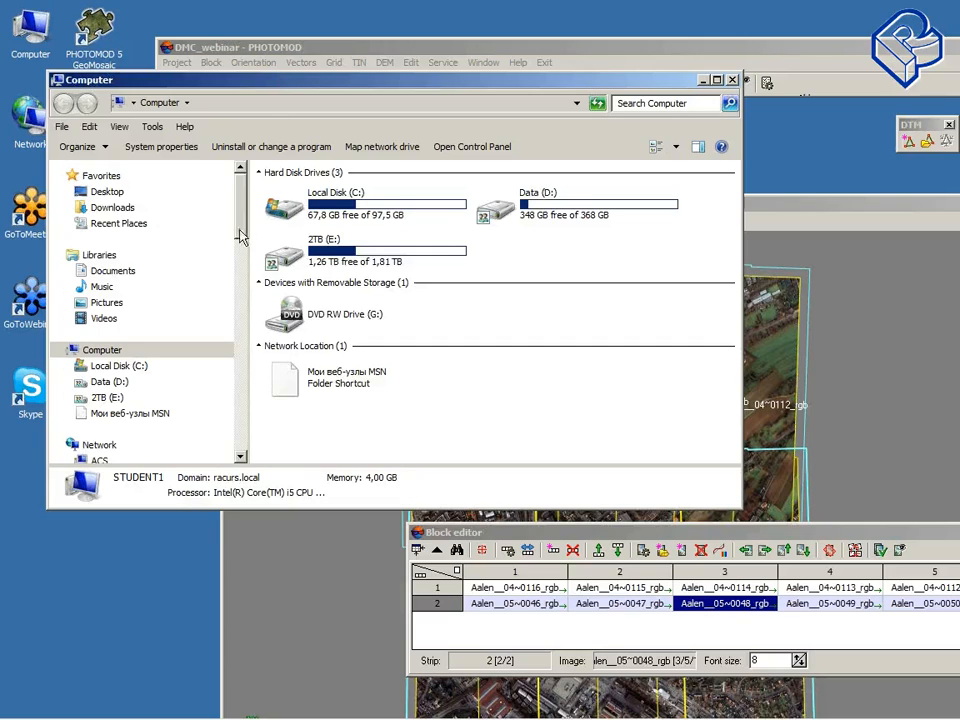
Step: Browse the network to computer GREG-7 and open the e\doc\camera_passports folder
{"action": "scroll", "coordinate": [242, 261], "scroll_direction": "down", "scroll_amount": 3}
{"action": "scroll", "coordinate": [242, 261], "scroll_direction": "down", "scroll_amount": 2}
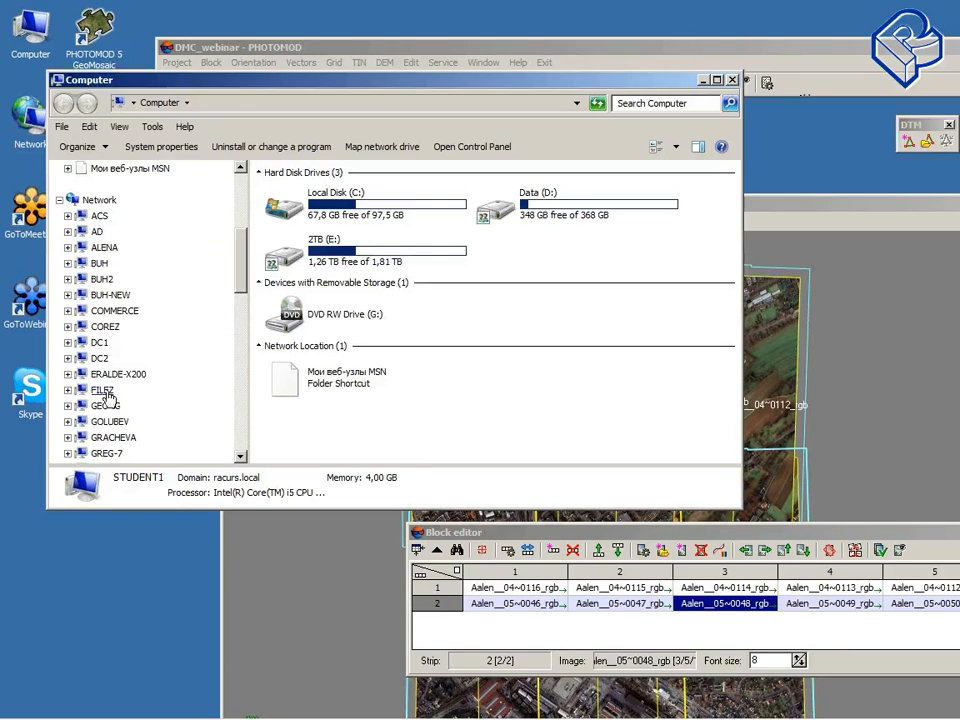
{"action": "scroll", "coordinate": [200, 260], "scroll_direction": "down", "scroll_amount": 3}
{"action": "scroll", "coordinate": [180, 242], "scroll_direction": "down", "scroll_amount": 1}
{"action": "scroll", "coordinate": [180, 242], "scroll_direction": "up", "scroll_amount": 1}
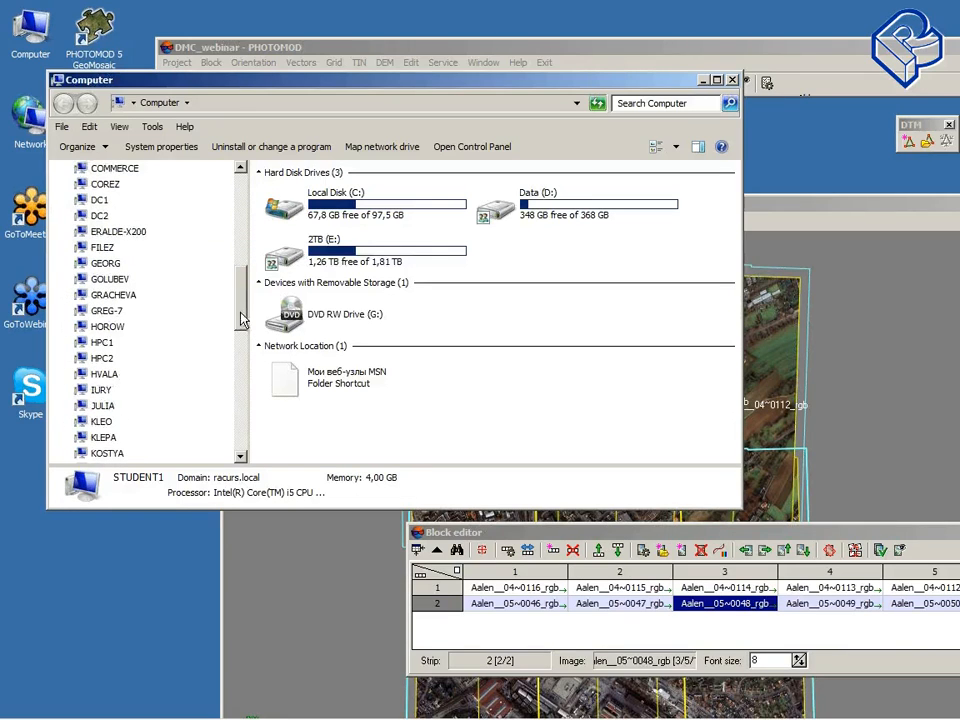
{"action": "left_click", "coordinate": [155, 312]}
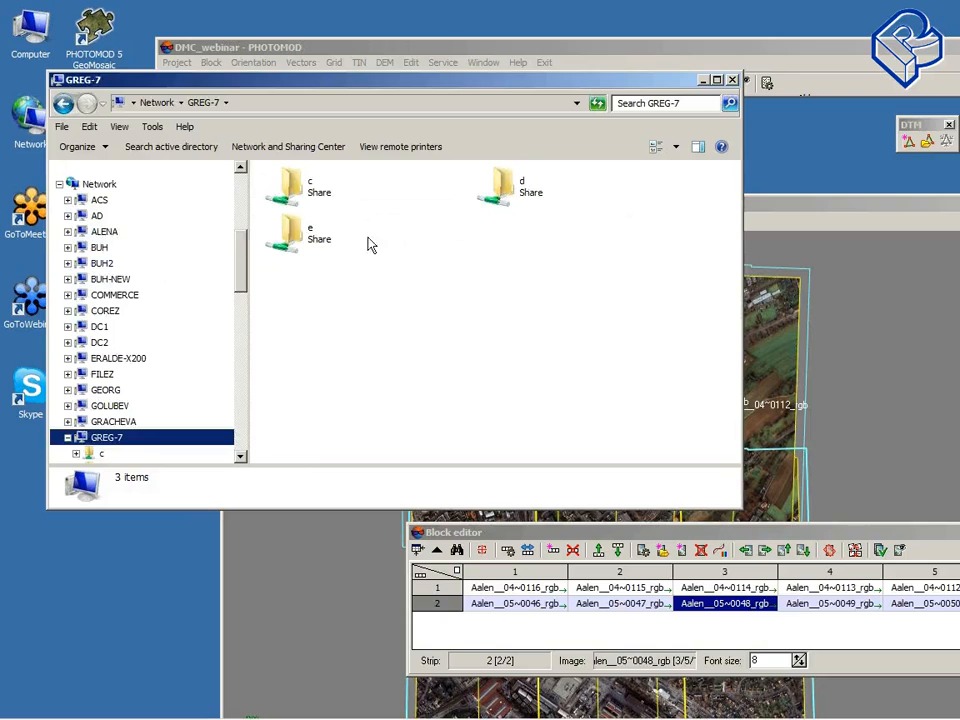
{"action": "left_click_drag", "start_coordinate": [394, 80], "coordinate": [321, 80]}
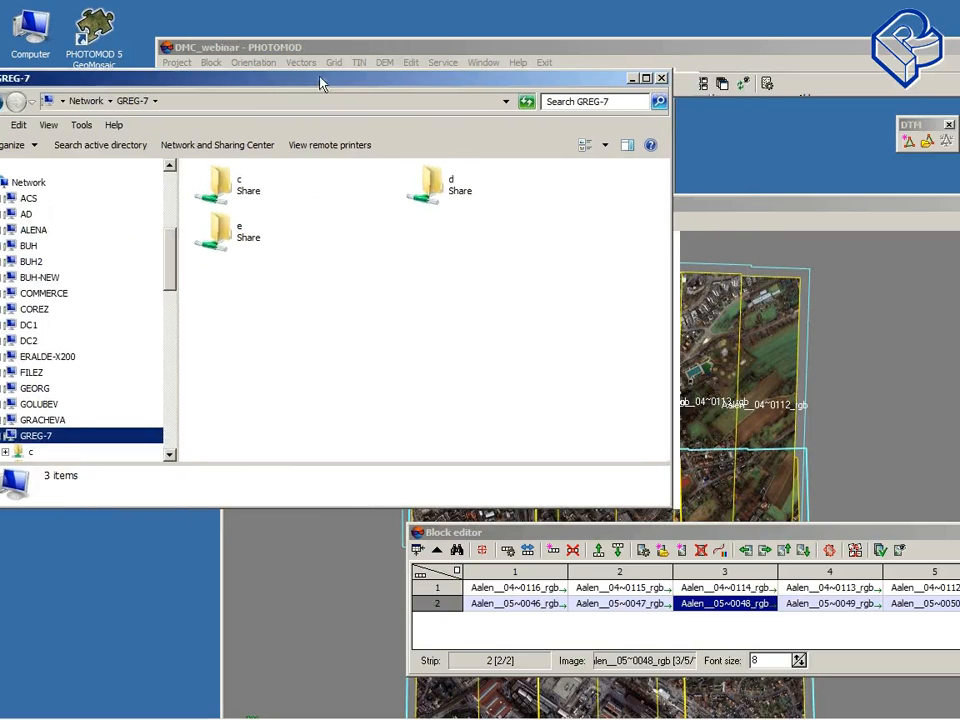
{"action": "double_click", "coordinate": [222, 230]}
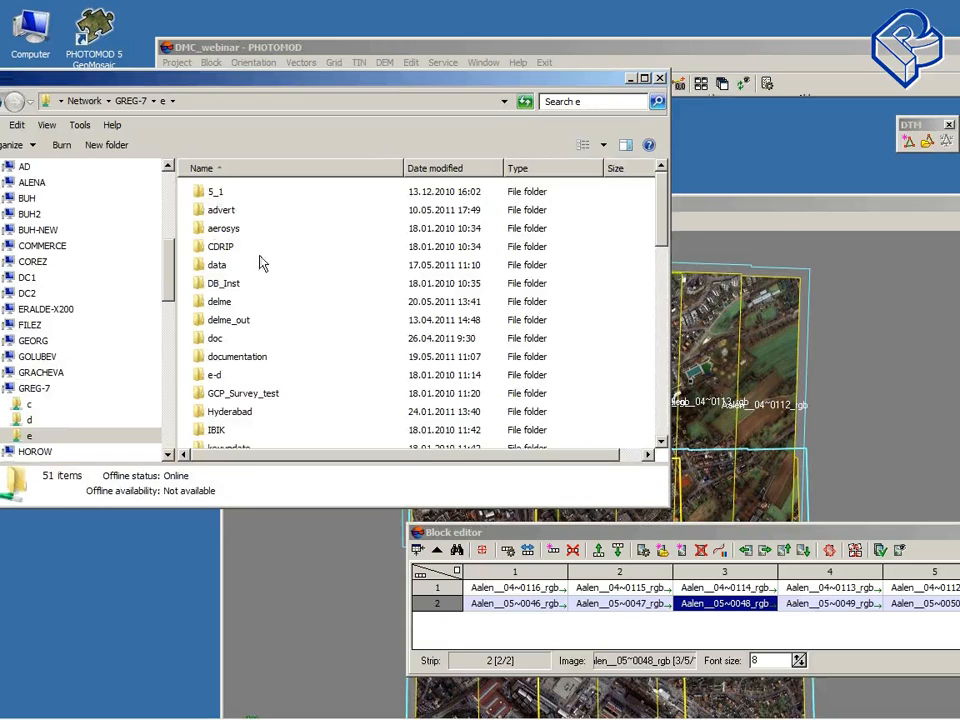
{"action": "double_click", "coordinate": [214, 340]}
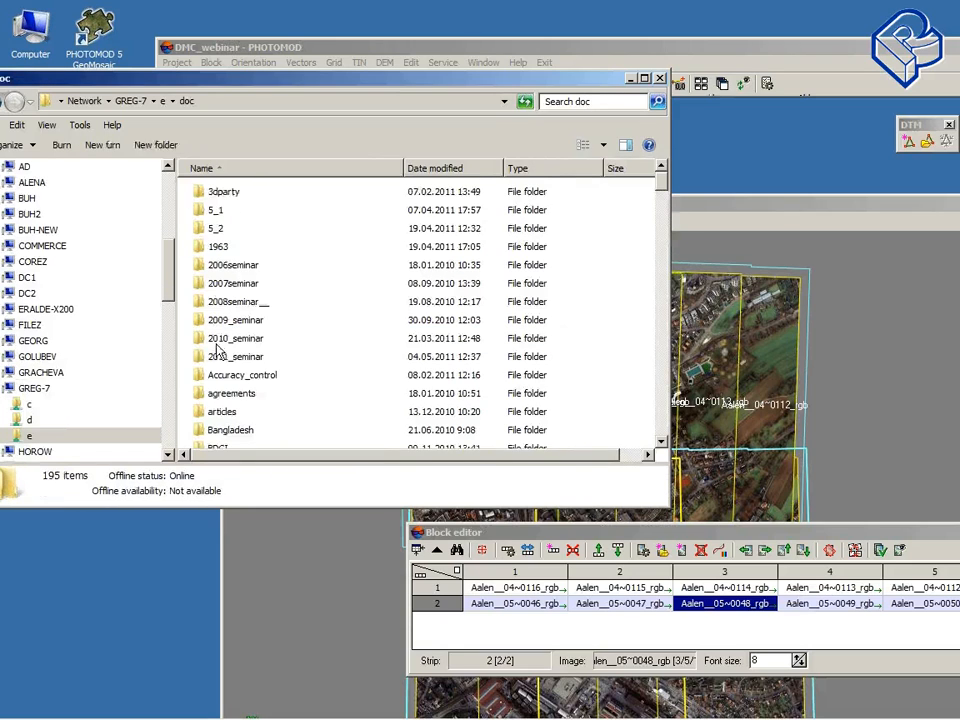
{"action": "scroll", "coordinate": [311, 317], "scroll_direction": "down", "scroll_amount": 5}
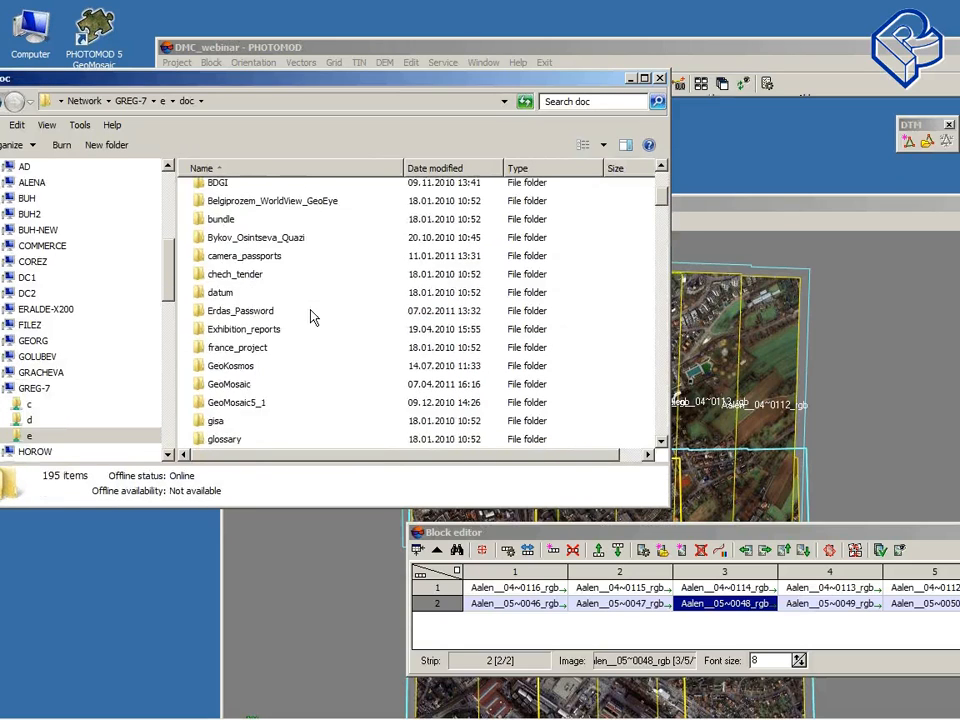
{"action": "double_click", "coordinate": [263, 258]}
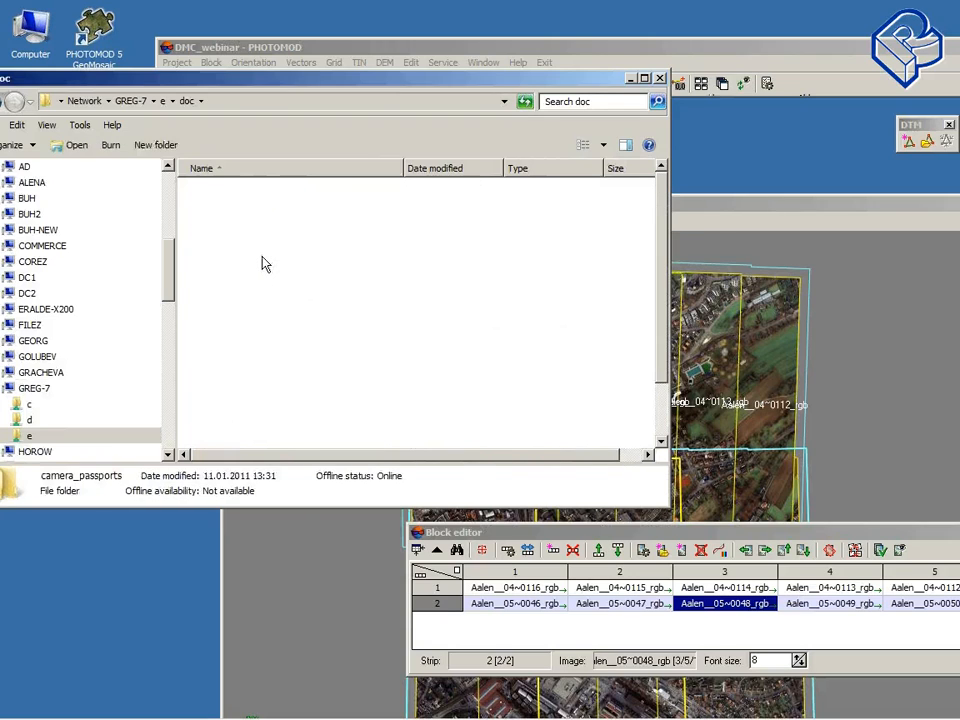
Step: Enlarge the Explorer window and open rc_30_passport.pdf from the rc_30 folder in Foxit Reader
{"action": "left_click_drag", "start_coordinate": [289, 506], "coordinate": [288, 645]}
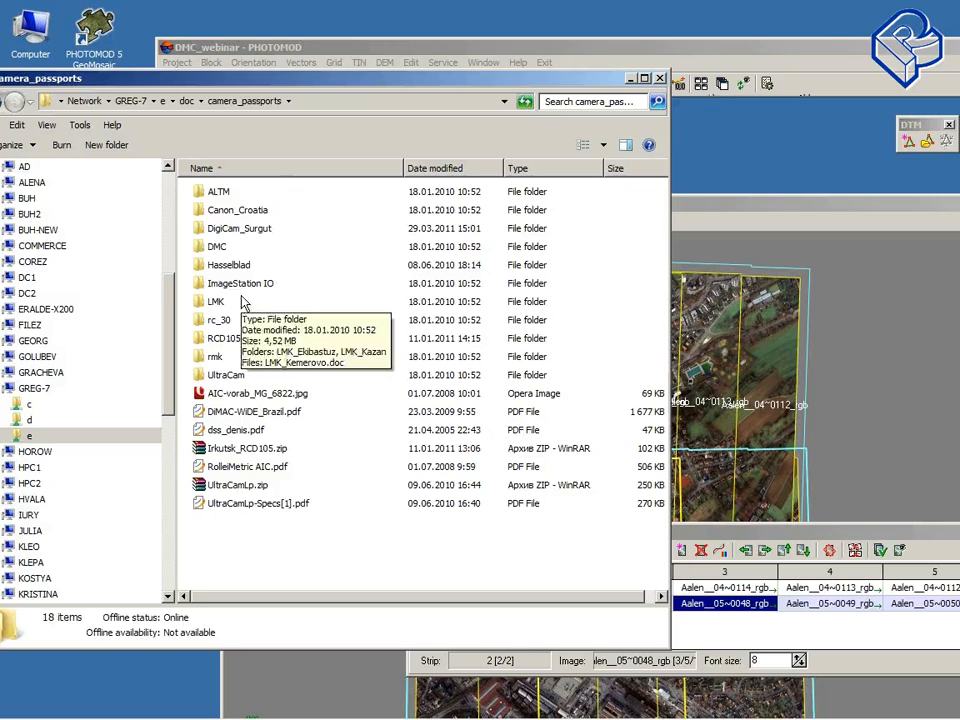
{"action": "double_click", "coordinate": [221, 319]}
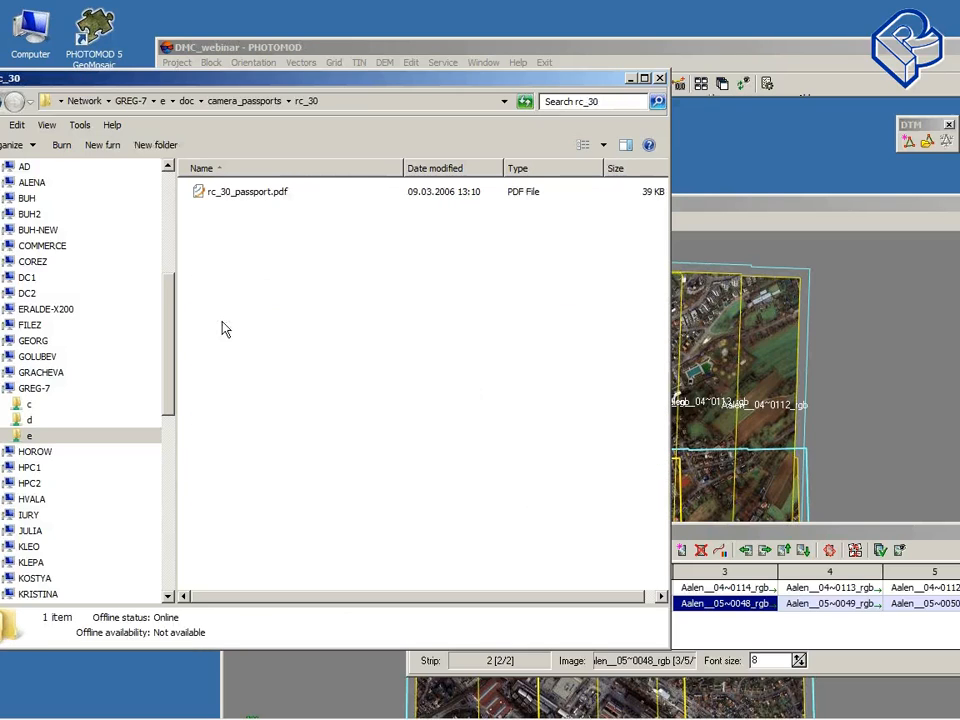
{"action": "left_click", "coordinate": [262, 196]}
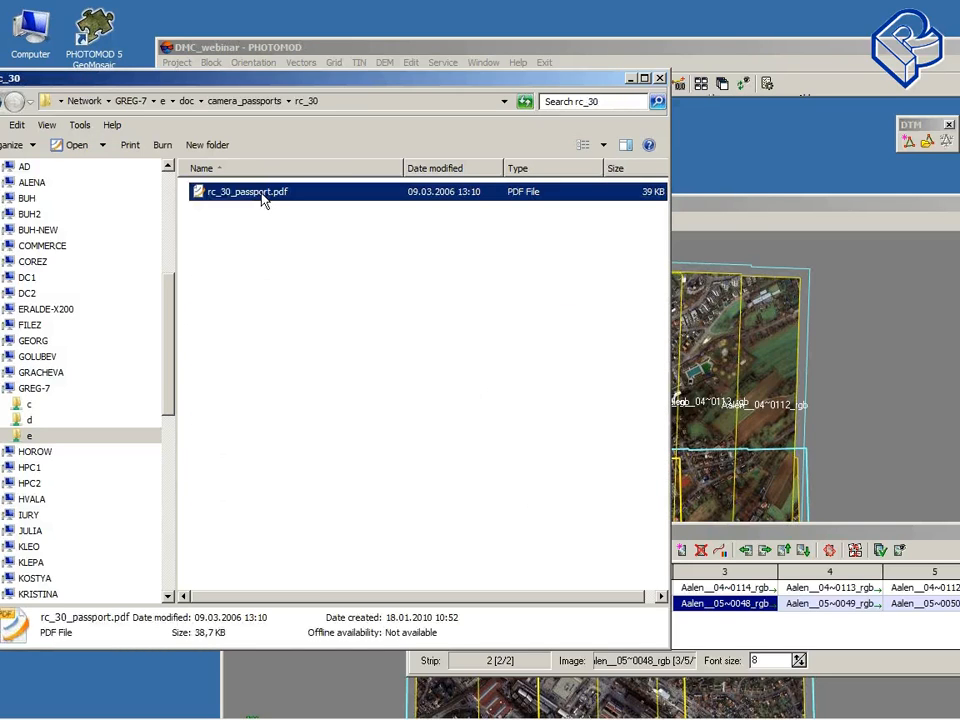
{"action": "double_click", "coordinate": [265, 198]}
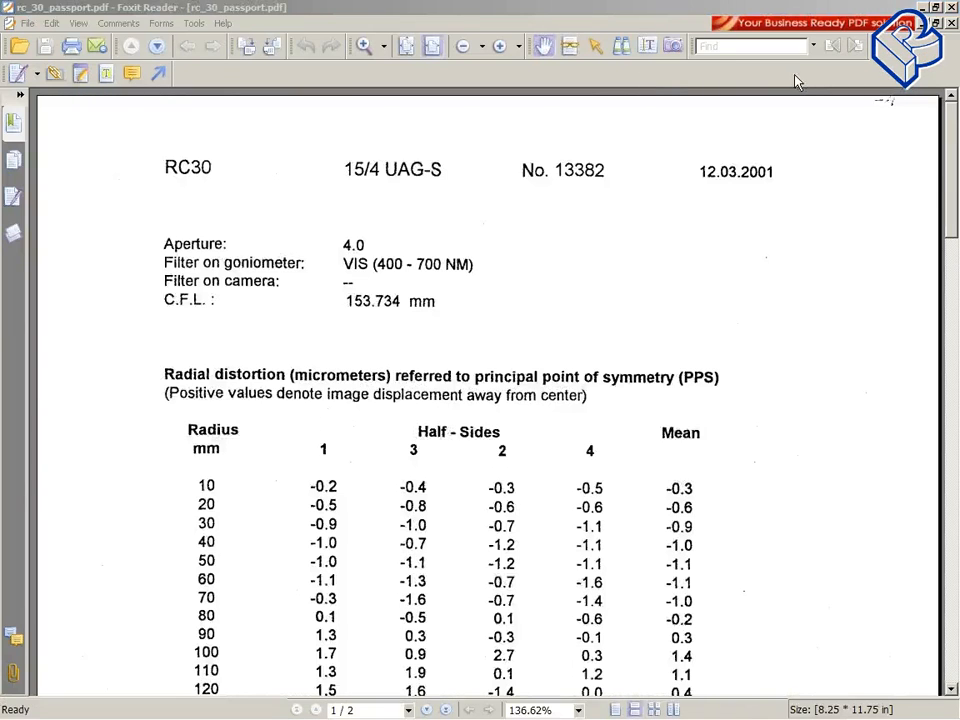
Step: Scroll through the RC30 calibration passport's distortion and principal point tables, then close the PDF
{"action": "scroll", "coordinate": [424, 369], "scroll_direction": "down", "scroll_amount": 7}
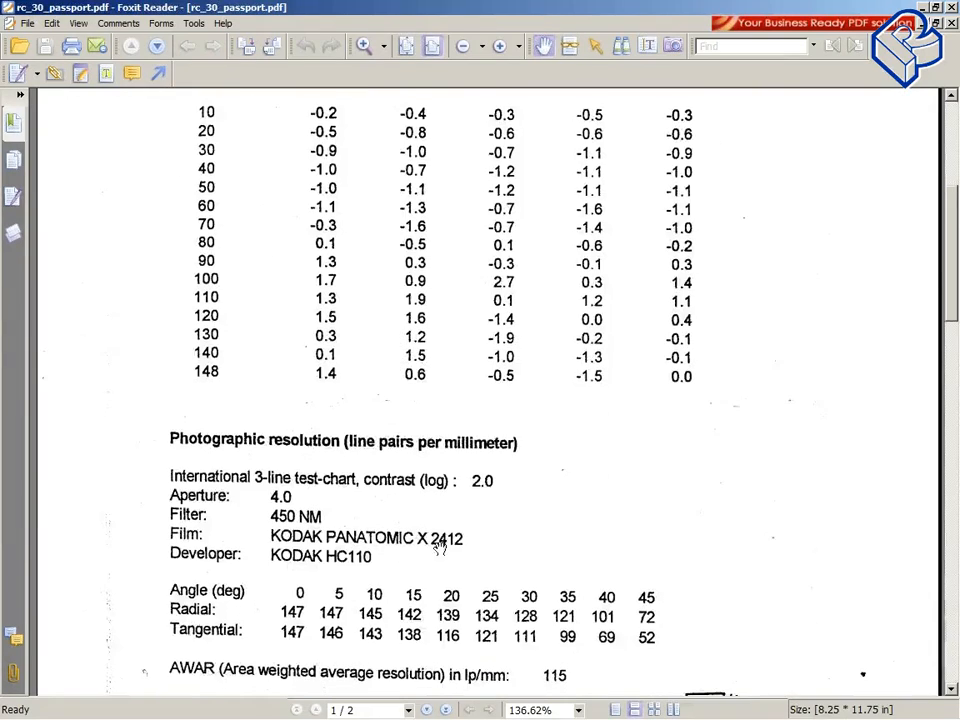
{"action": "scroll", "coordinate": [438, 545], "scroll_direction": "down", "scroll_amount": 11}
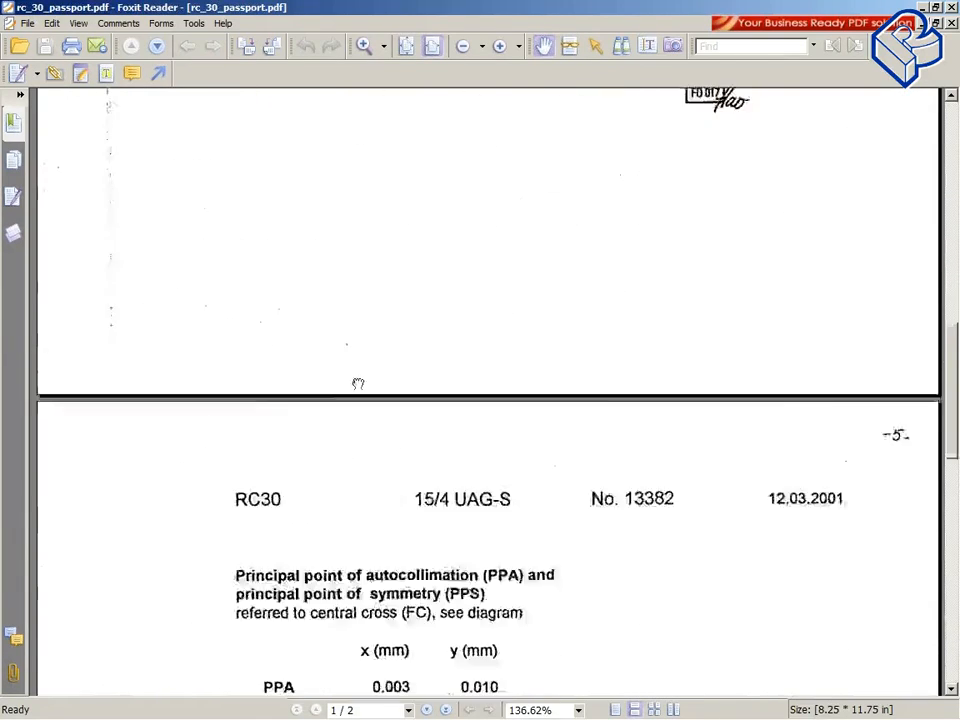
{"action": "scroll", "coordinate": [440, 560], "scroll_direction": "down", "scroll_amount": 6}
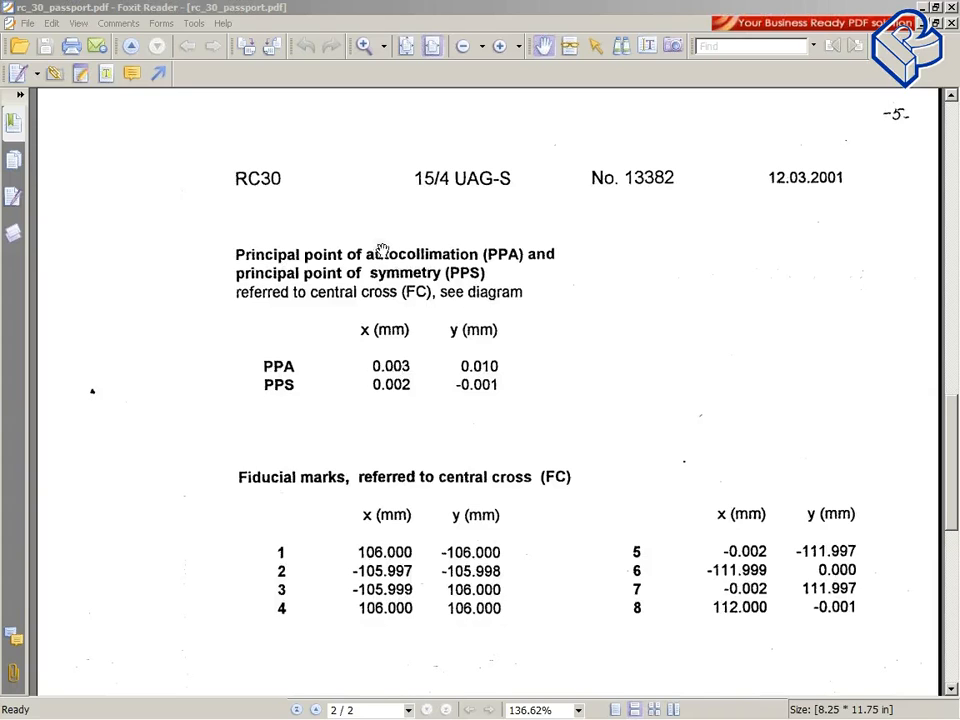
{"action": "left_click_drag", "start_coordinate": [381, 250], "coordinate": [381, 350]}
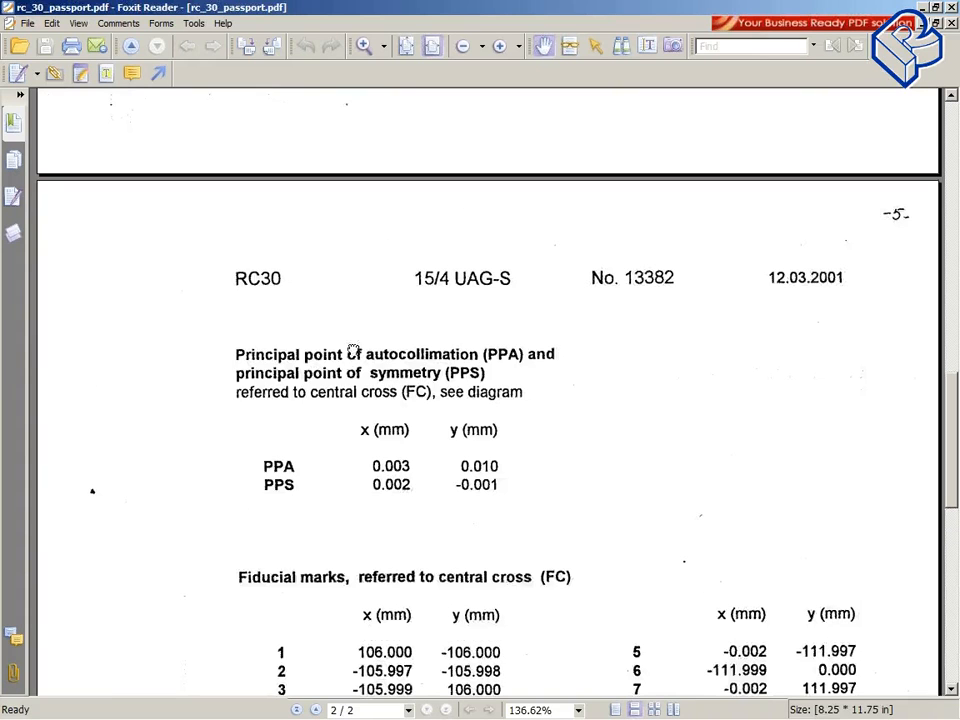
{"action": "left_click", "coordinate": [951, 7]}
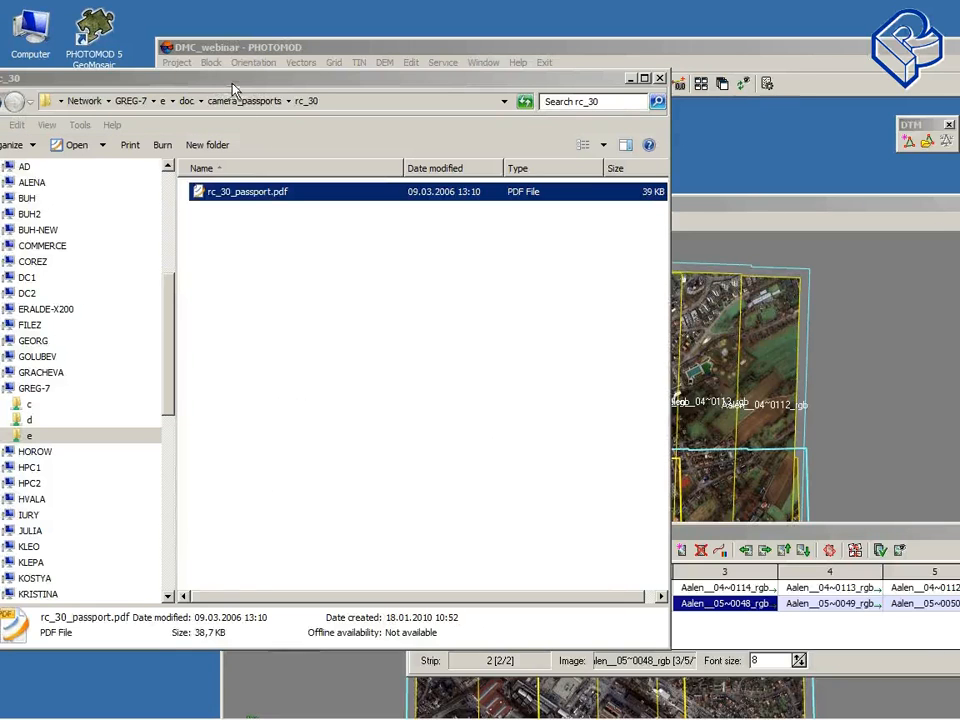
Step: Reposition the Explorer window, return to camera_passports and open vexcel_turkey.pdf from UltraCam\Turkey
{"action": "left_click_drag", "start_coordinate": [215, 77], "coordinate": [297, 69]}
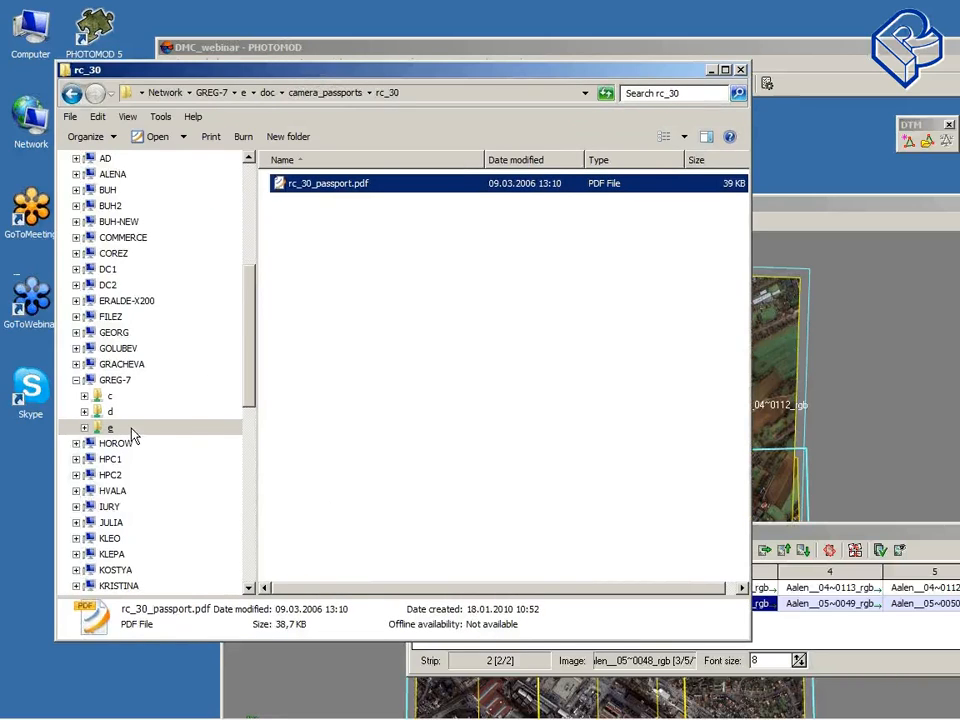
{"action": "left_click_drag", "start_coordinate": [240, 70], "coordinate": [181, 74]}
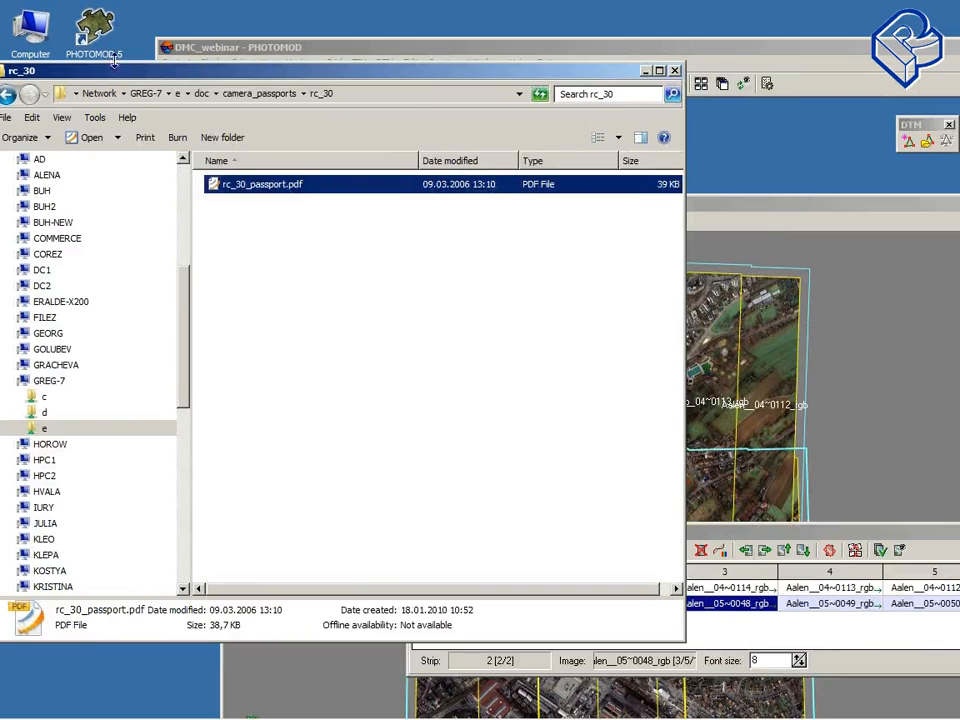
{"action": "left_click_drag", "start_coordinate": [107, 69], "coordinate": [198, 76]}
{"action": "left_click", "coordinate": [97, 101]}
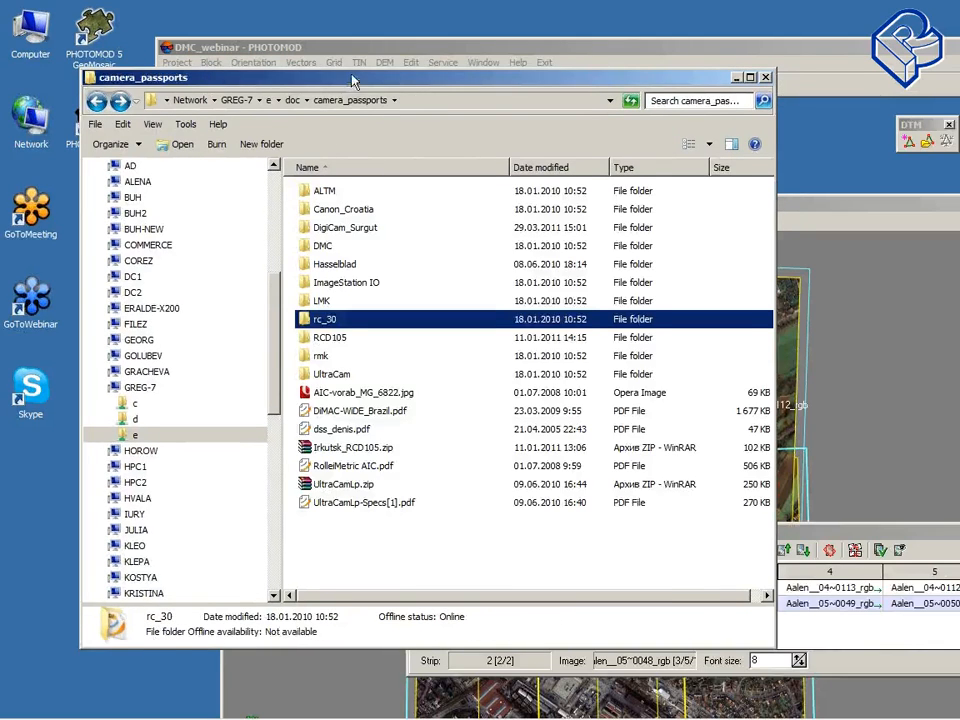
{"action": "left_click_drag", "start_coordinate": [263, 78], "coordinate": [174, 76]}
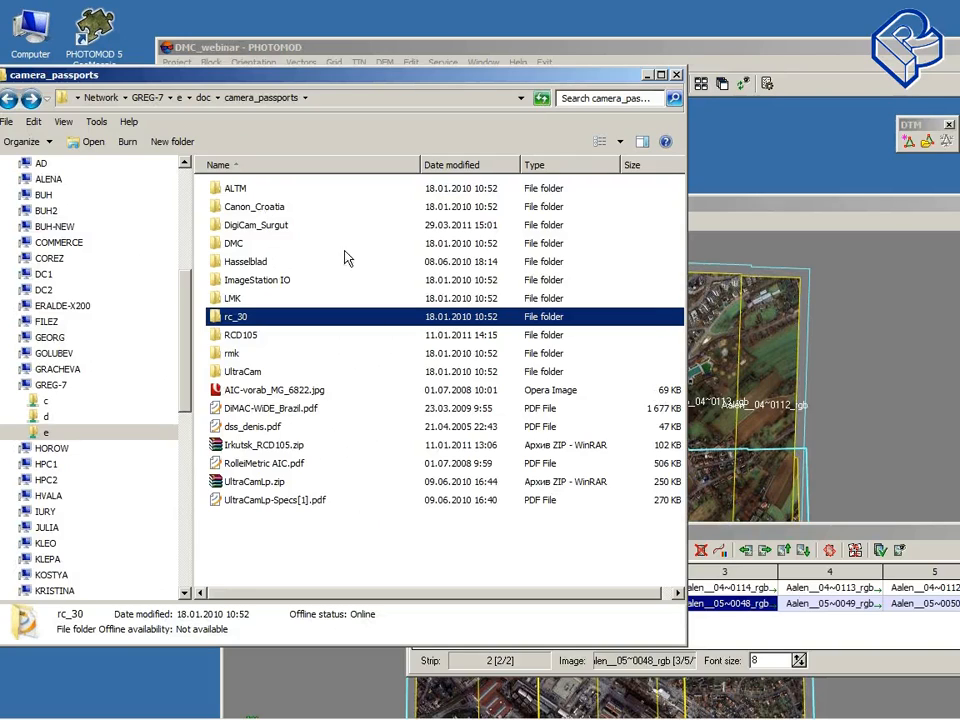
{"action": "double_click", "coordinate": [245, 371]}
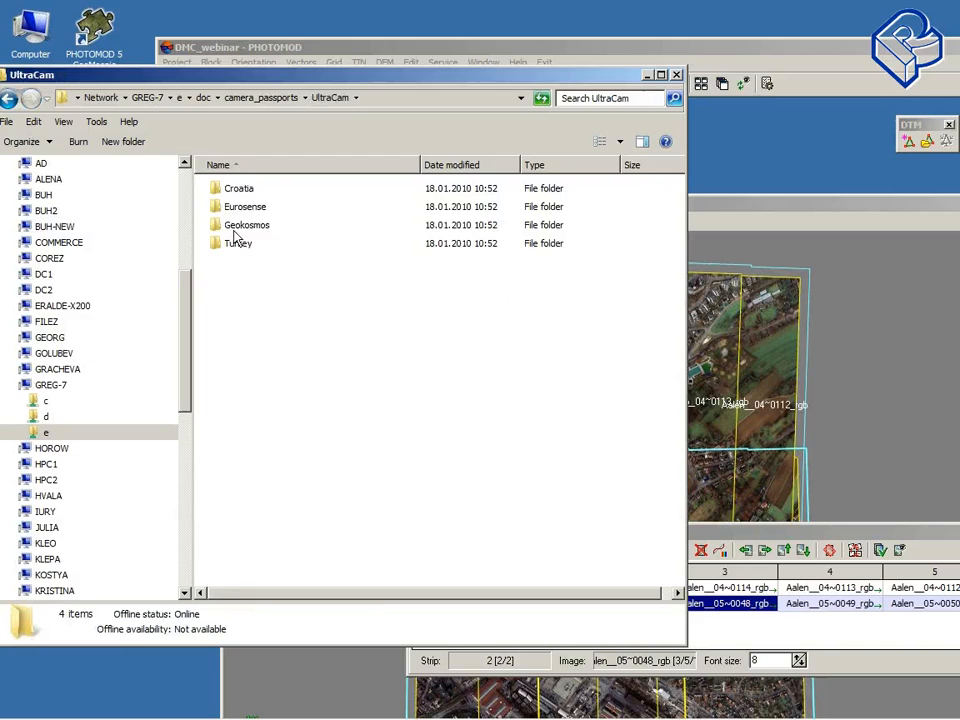
{"action": "double_click", "coordinate": [238, 243]}
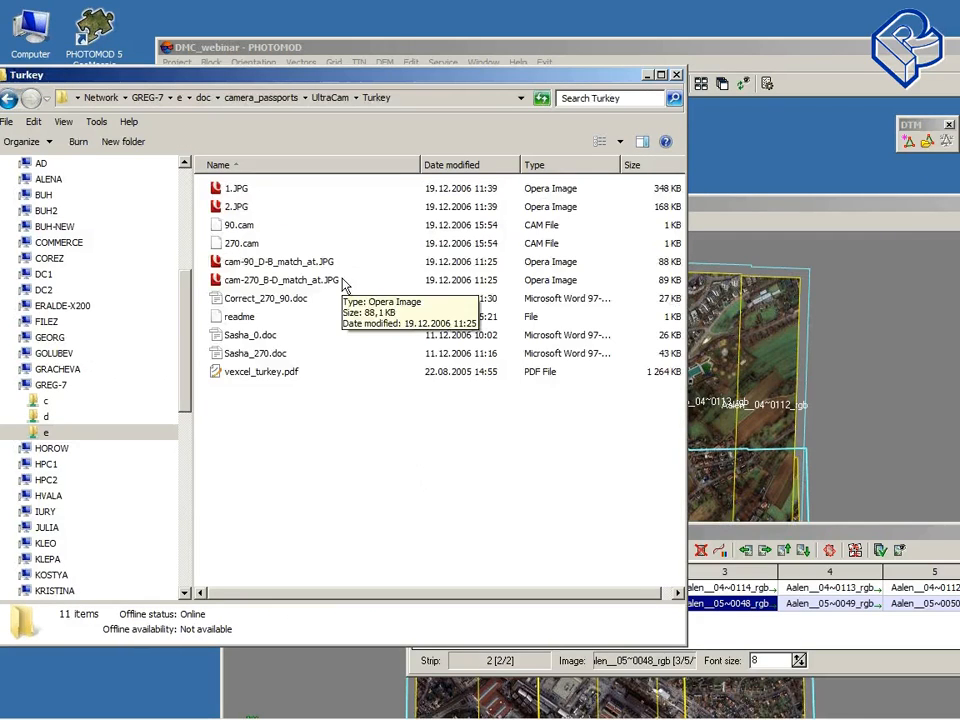
{"action": "double_click", "coordinate": [274, 373]}
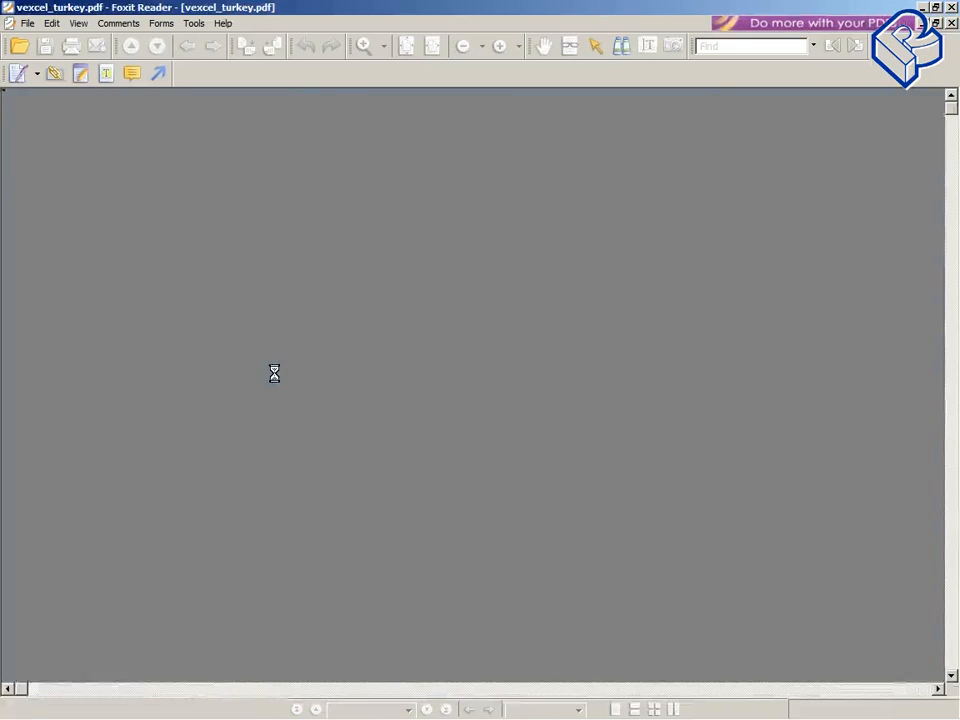
Step: Scroll through the UltraCam D calibration report to examine its camera parameters
{"action": "scroll", "coordinate": [343, 608], "scroll_direction": "down", "scroll_amount": 10}
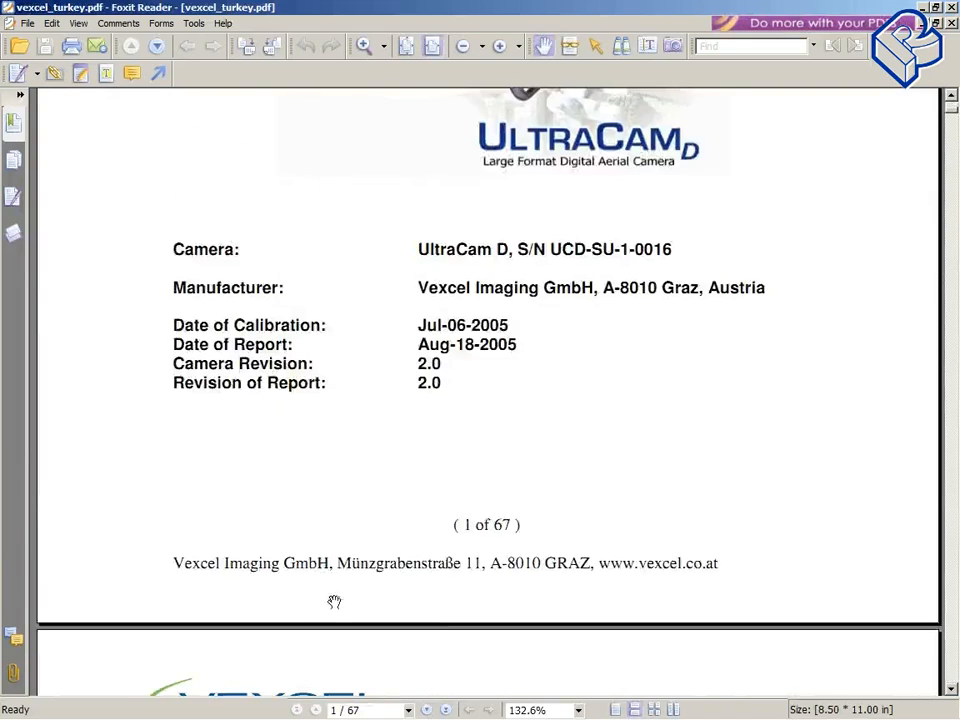
{"action": "scroll", "coordinate": [334, 602], "scroll_direction": "down", "scroll_amount": 12}
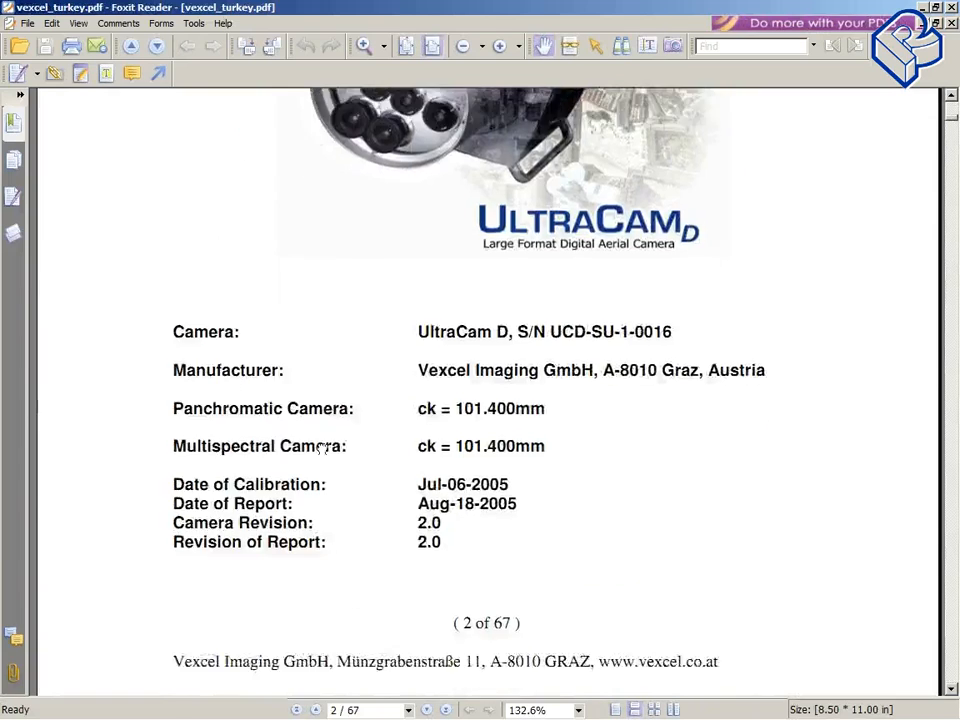
{"action": "scroll", "coordinate": [324, 448], "scroll_direction": "down", "scroll_amount": 10}
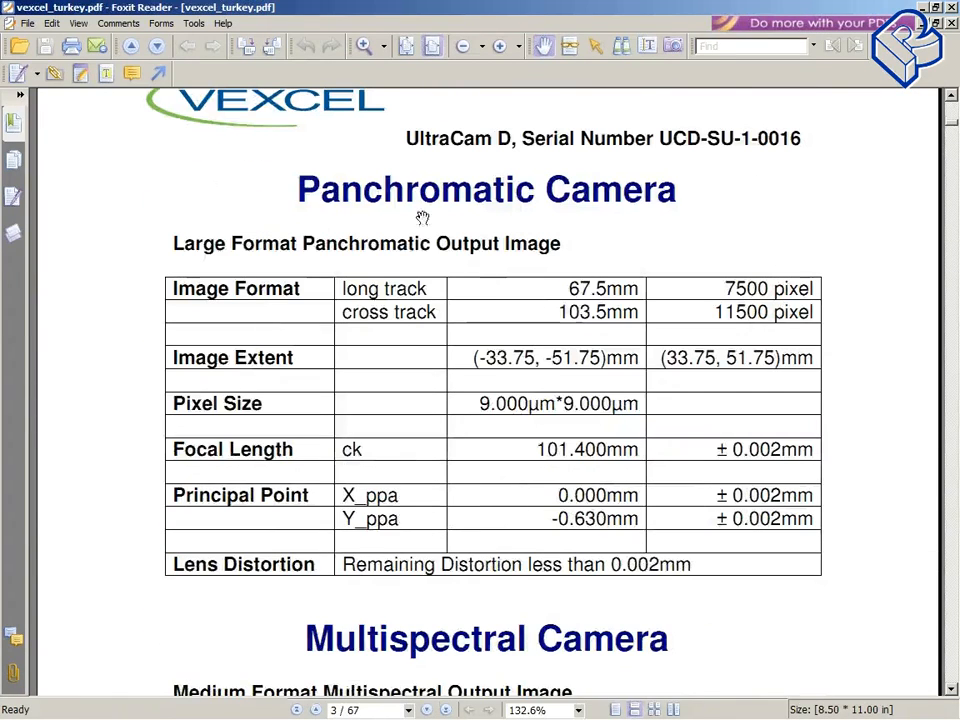
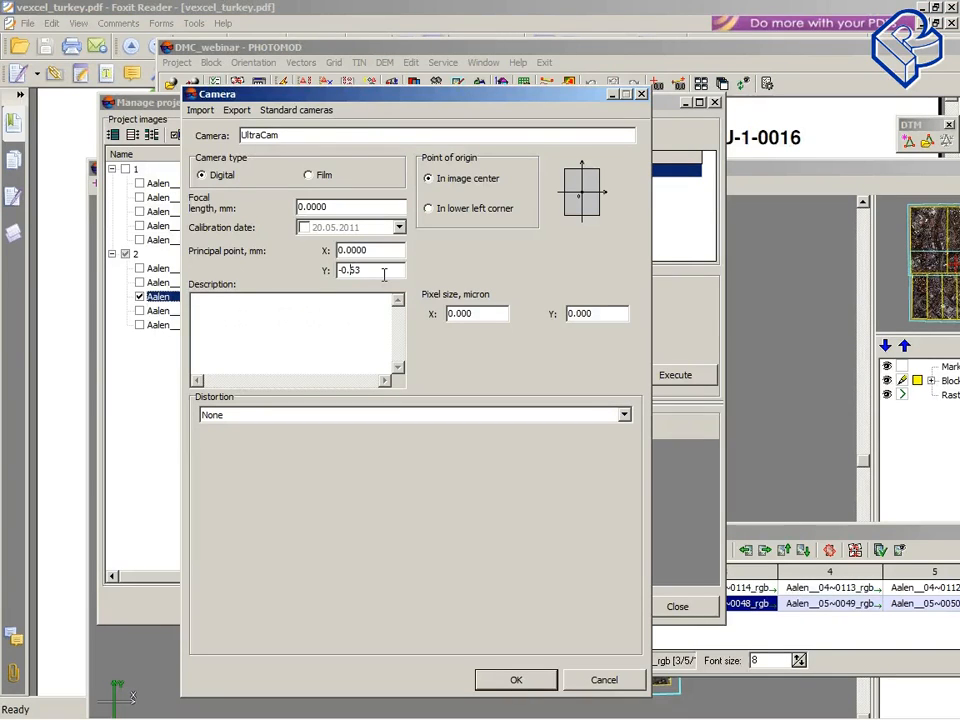
Step: Set the UltraCam camera's focal length to 101.4 mm, checking the value in the UltraCam D calibration report
{"action": "left_click", "coordinate": [381, 208]}
{"action": "key", "text": "BackSpace"}
{"action": "key", "text": "BackSpace"}
{"action": "key", "text": "BackSpace"}
{"action": "key", "text": "BackSpace"}
{"action": "key", "text": "BackSpace"}
{"action": "key", "text": "BackSpace"}
{"action": "type", "text": "101"}
{"action": "mouse_move", "coordinate": [420, 712]}
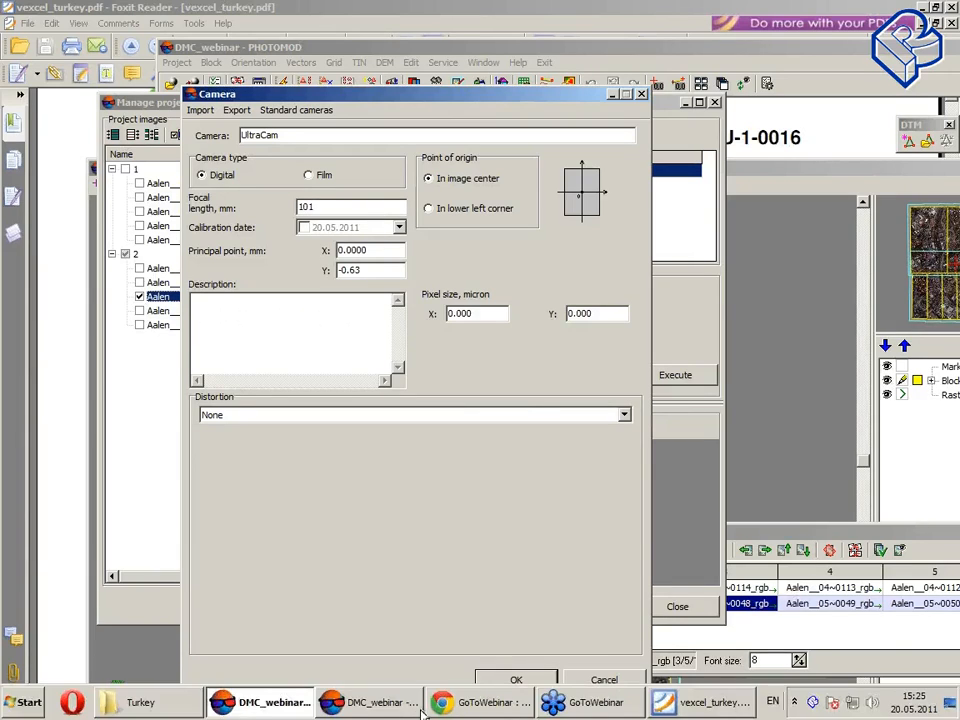
{"action": "left_click", "coordinate": [682, 706]}
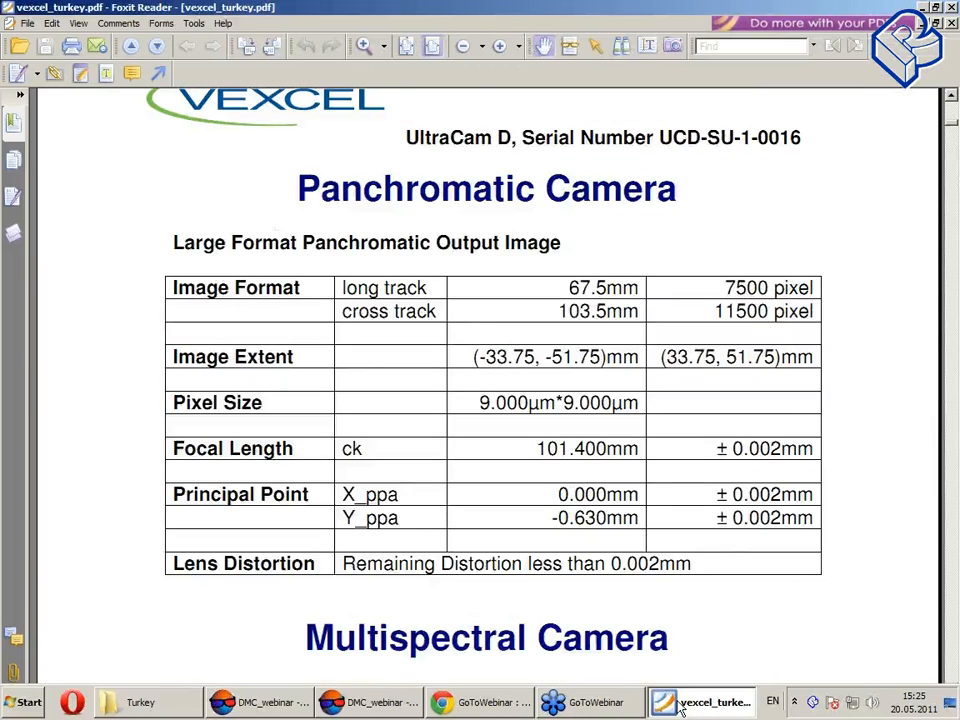
{"action": "left_click", "coordinate": [372, 703]}
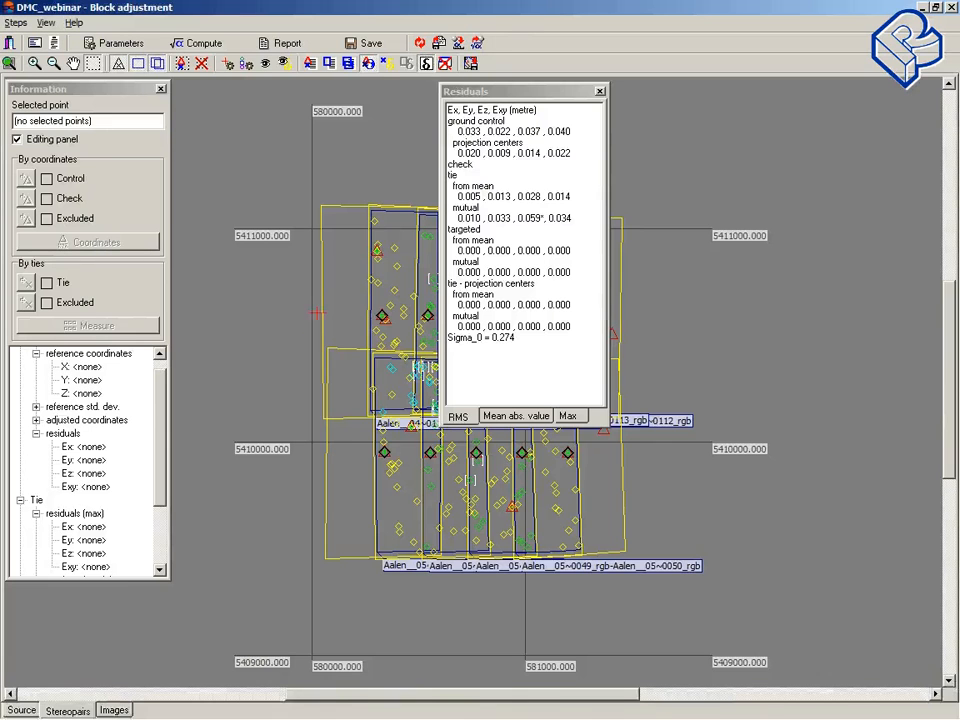
{"action": "left_click", "coordinate": [274, 704]}
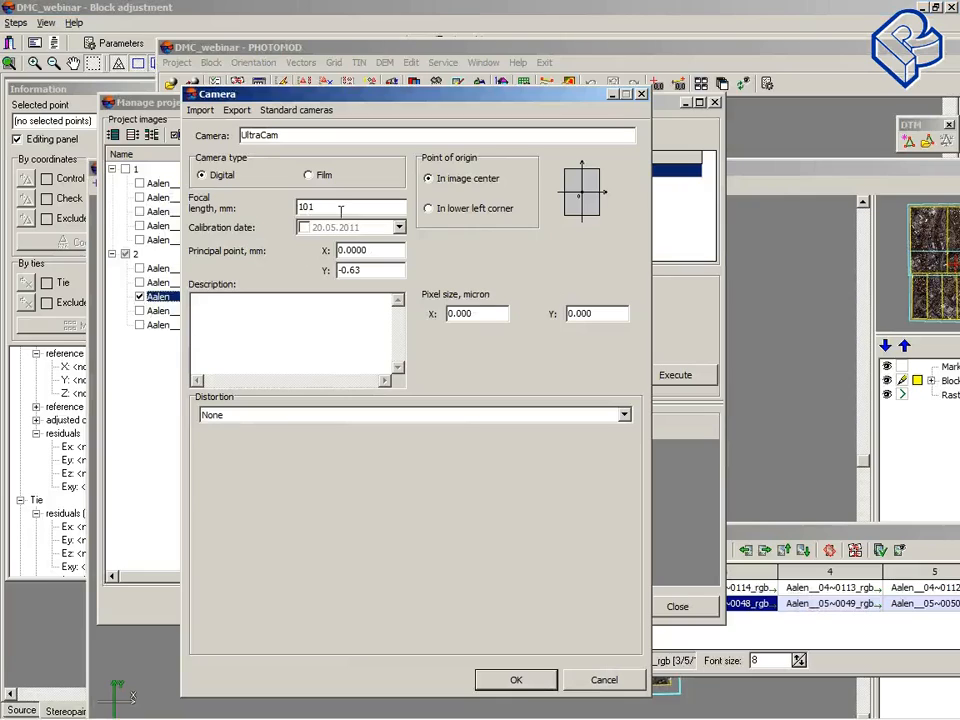
{"action": "type", "text": ".4"}
Step: Move the Camera dialog aside and set the point of origin to the lower left corner
{"action": "left_click", "coordinate": [376, 250]}
{"action": "left_click_drag", "start_coordinate": [446, 92], "coordinate": [385, 94]}
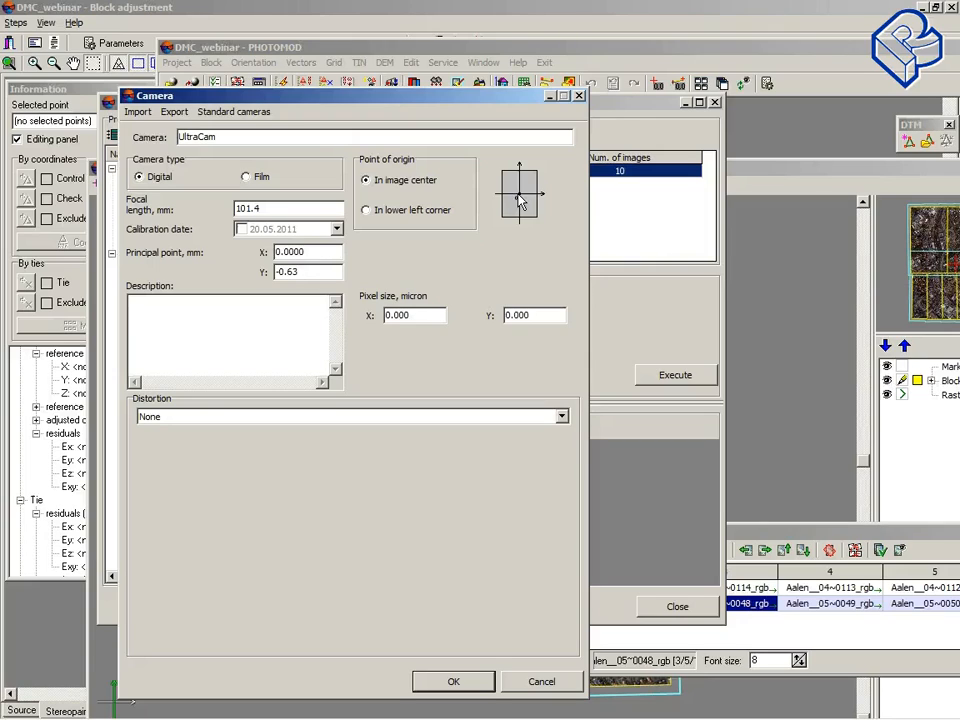
{"action": "left_click", "coordinate": [628, 66]}
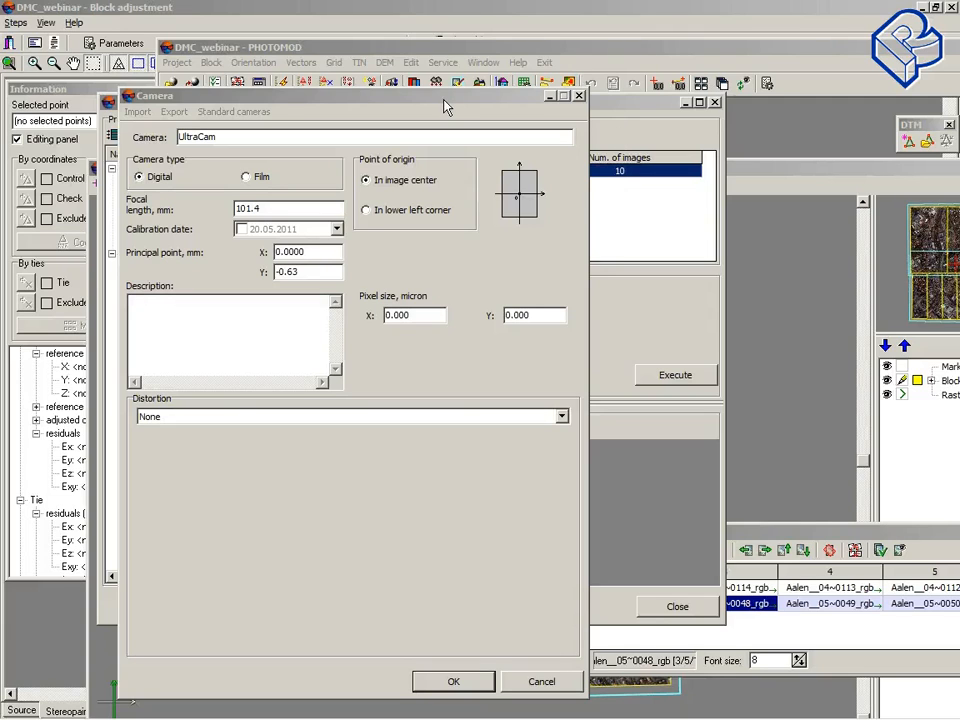
{"action": "left_click_drag", "start_coordinate": [446, 107], "coordinate": [366, 85]}
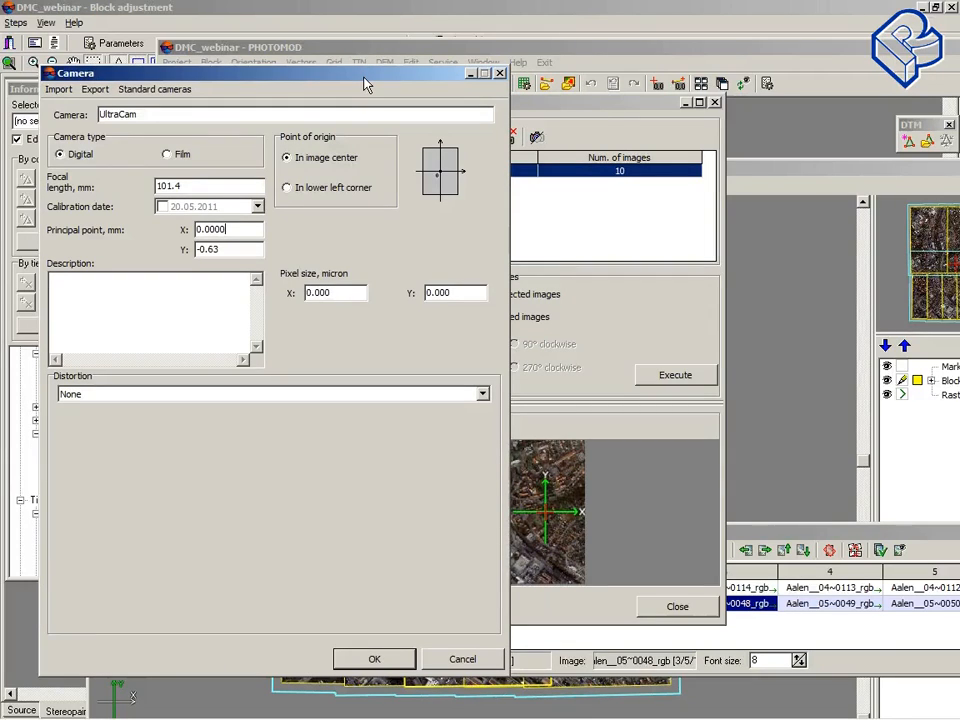
{"action": "left_click", "coordinate": [287, 188]}
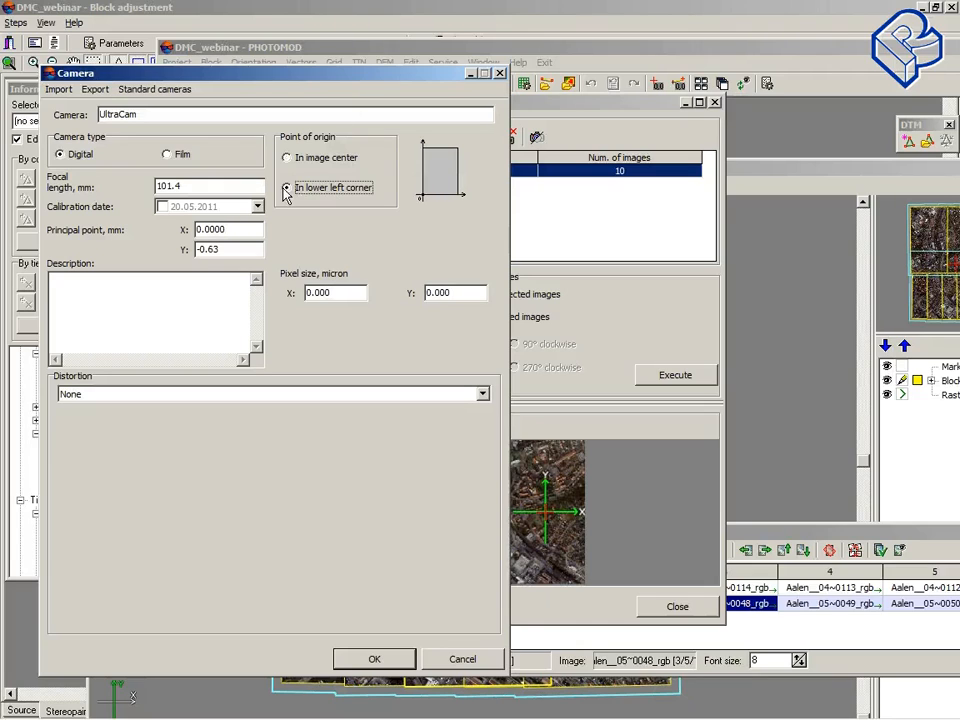
Step: Go from UltraCam\Turkey back to camera_passports and open hassel_surgut.pdf from the Hasselblad folder
{"action": "mouse_move", "coordinate": [300, 717]}
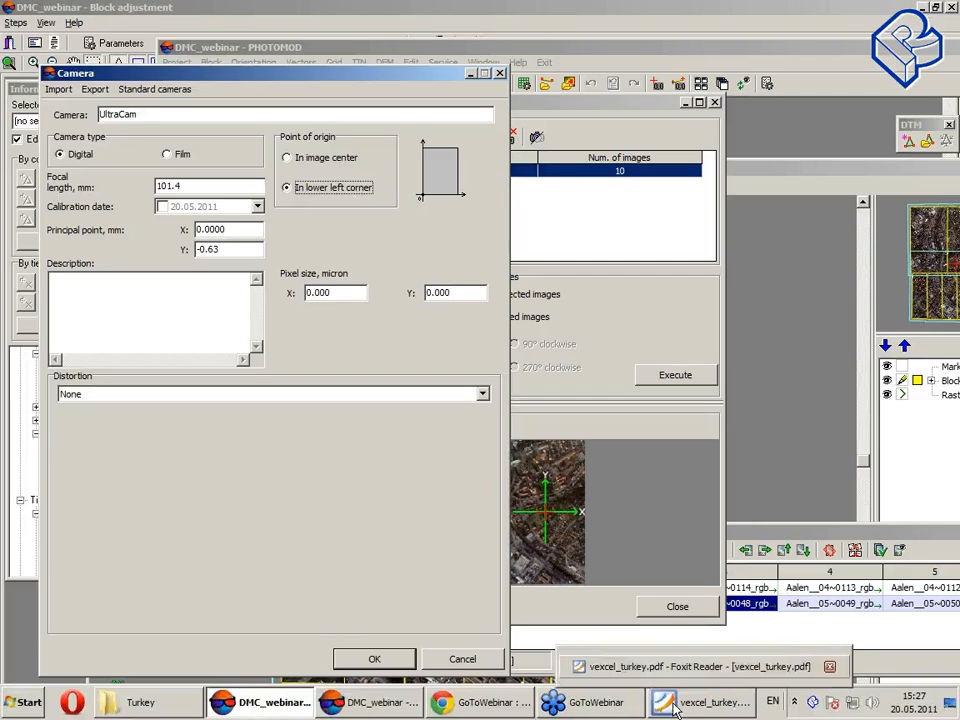
{"action": "mouse_move", "coordinate": [262, 703]}
{"action": "mouse_move", "coordinate": [690, 710]}
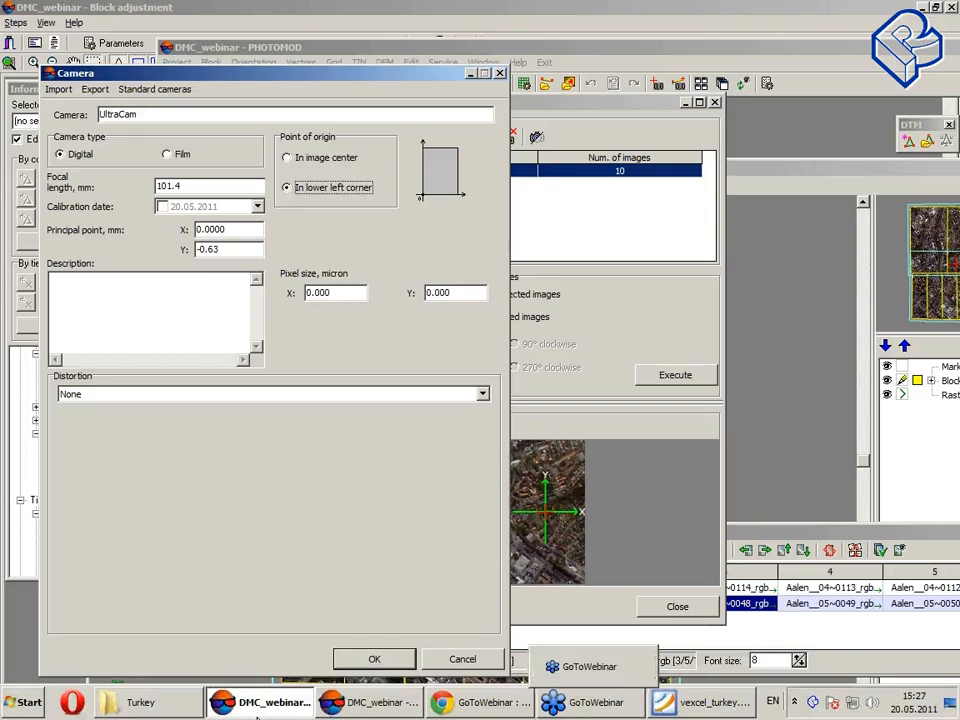
{"action": "left_click", "coordinate": [167, 708]}
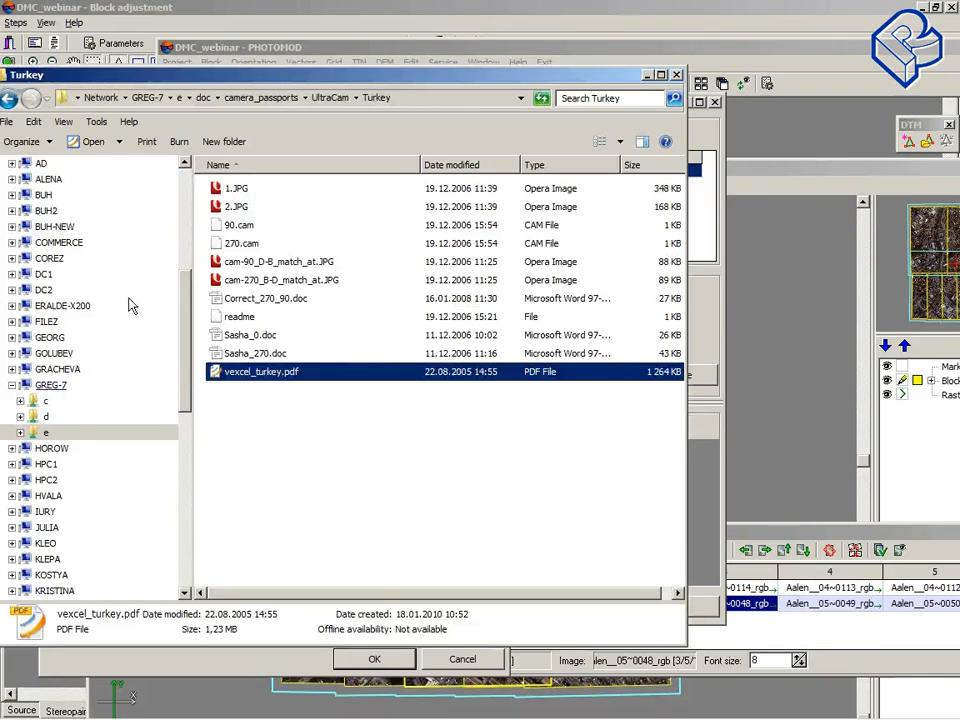
{"action": "left_click", "coordinate": [10, 99]}
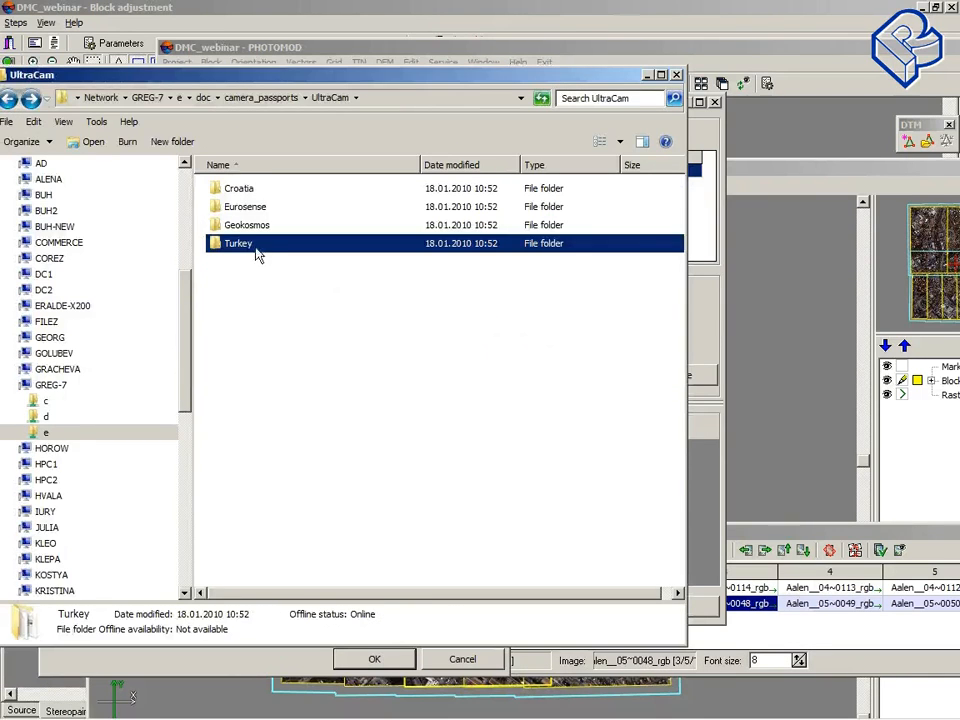
{"action": "left_click", "coordinate": [10, 99]}
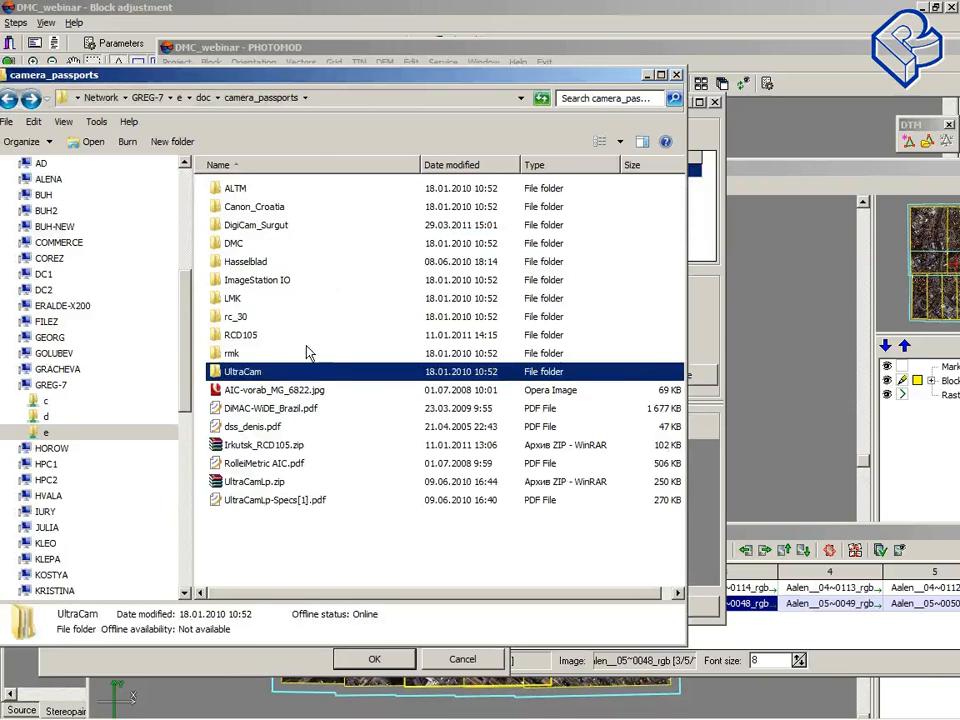
{"action": "double_click", "coordinate": [244, 263]}
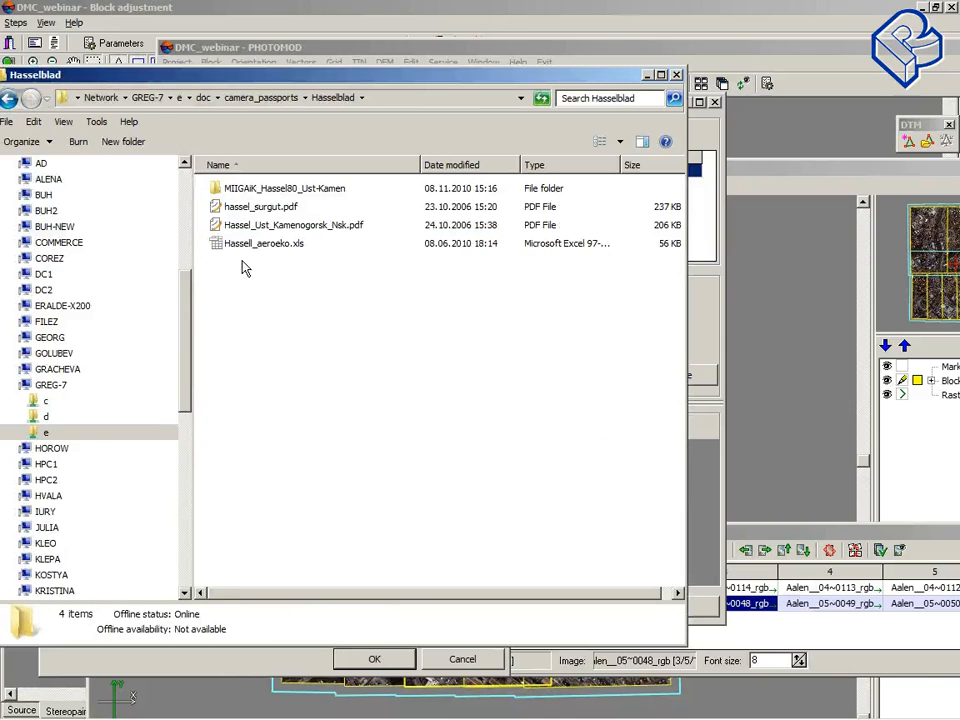
{"action": "double_click", "coordinate": [272, 208]}
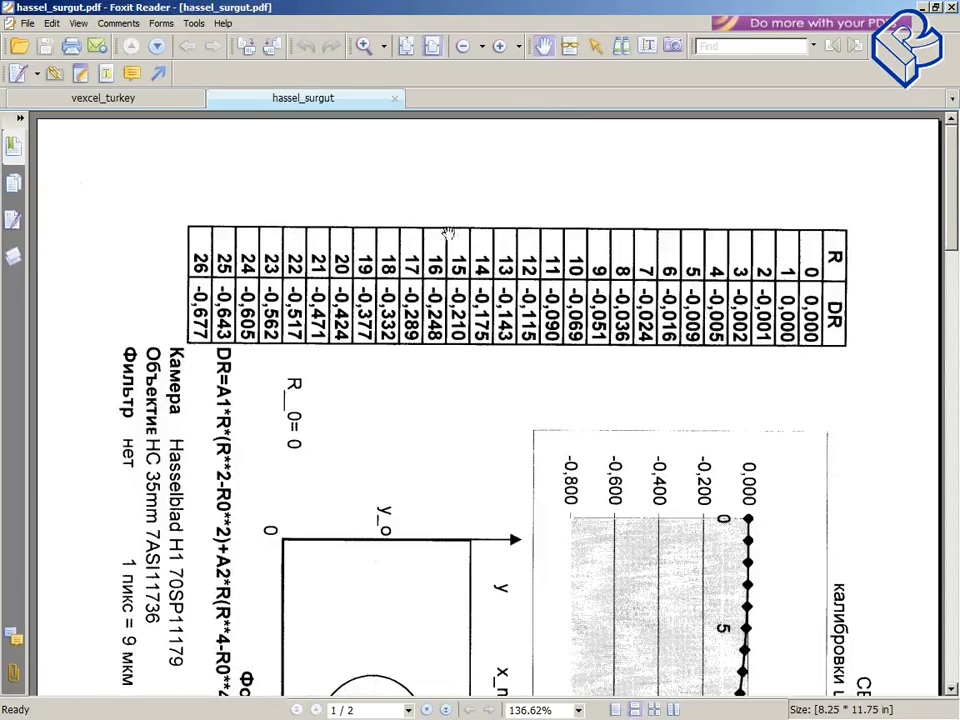
Step: Rotate the hassel_surgut page view clockwise until the calibration certificate reads upright
{"action": "scroll", "coordinate": [480, 415], "scroll_direction": "down", "scroll_amount": 3}
{"action": "scroll", "coordinate": [642, 466], "scroll_direction": "up", "scroll_amount": 1}
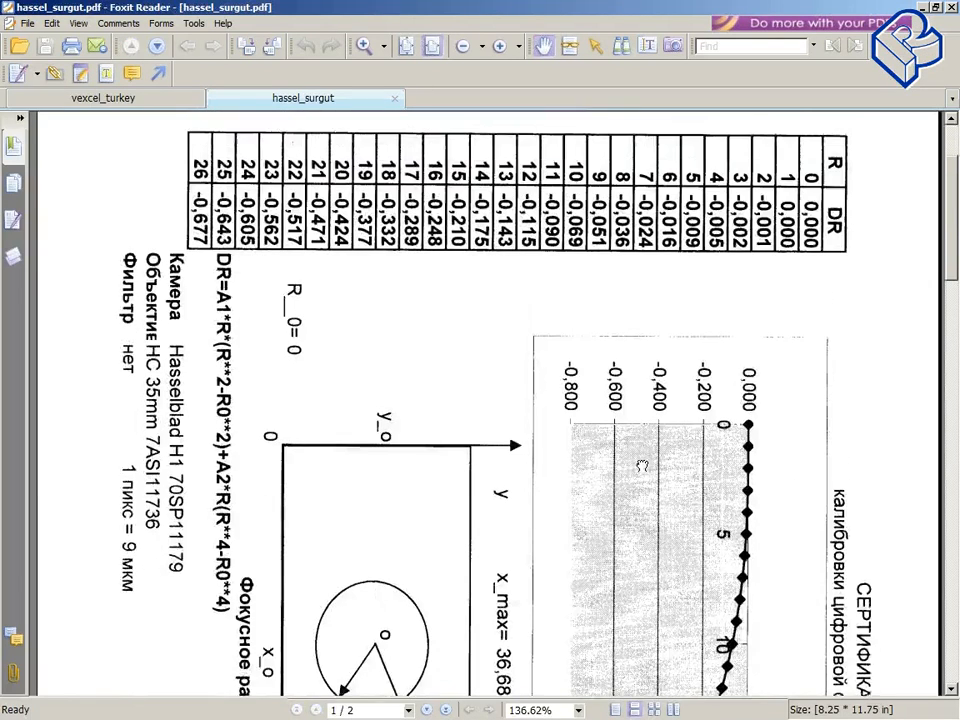
{"action": "scroll", "coordinate": [605, 575], "scroll_direction": "down", "scroll_amount": 2}
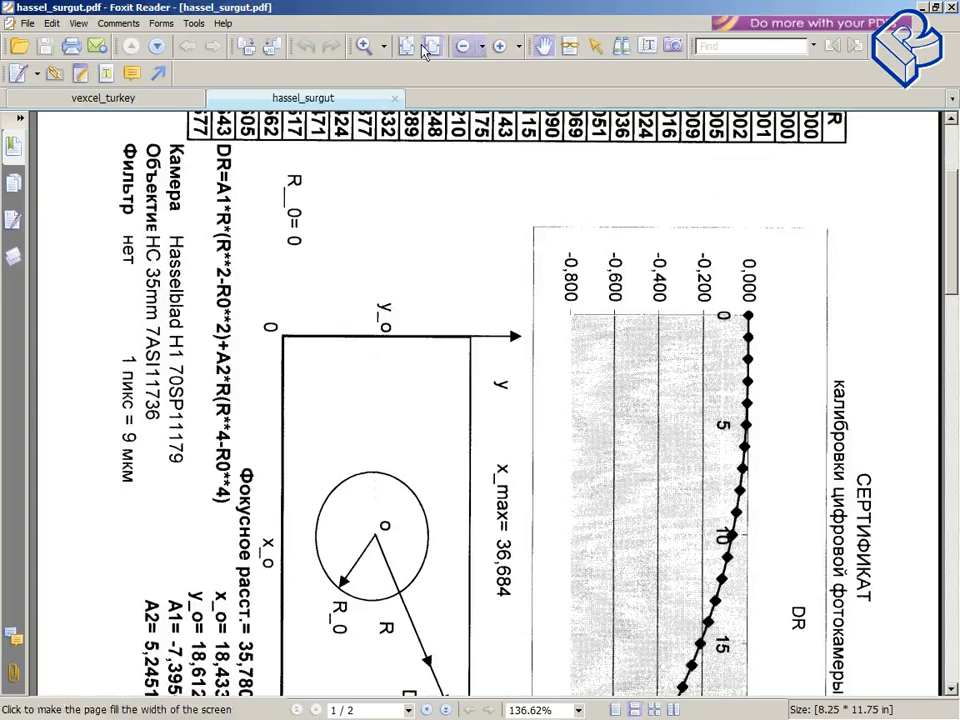
{"action": "left_click", "coordinate": [385, 47]}
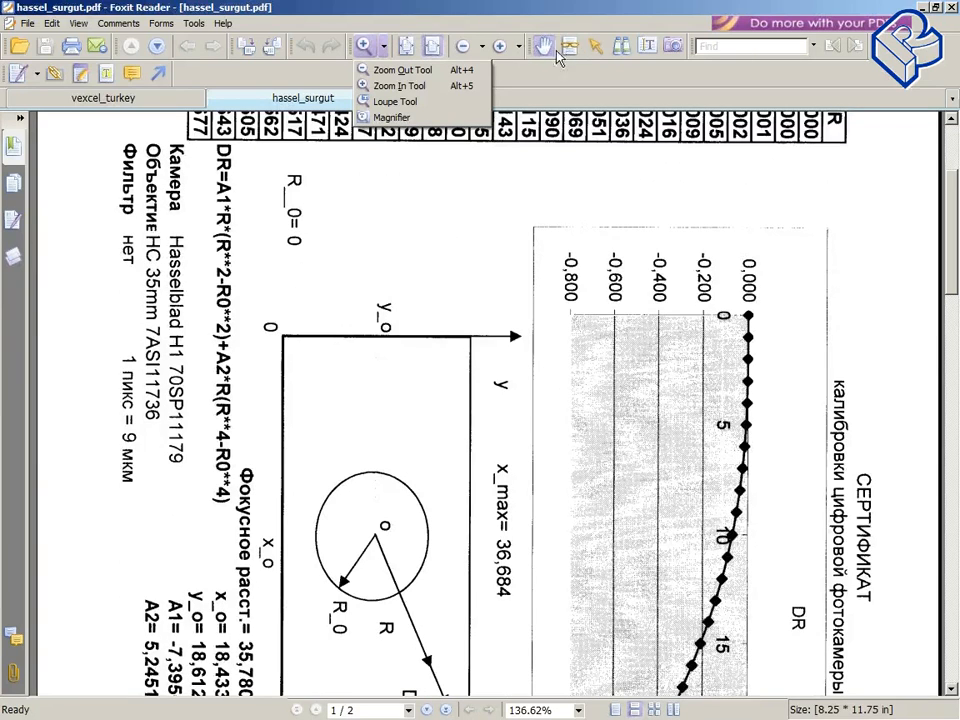
{"action": "left_click", "coordinate": [336, 6]}
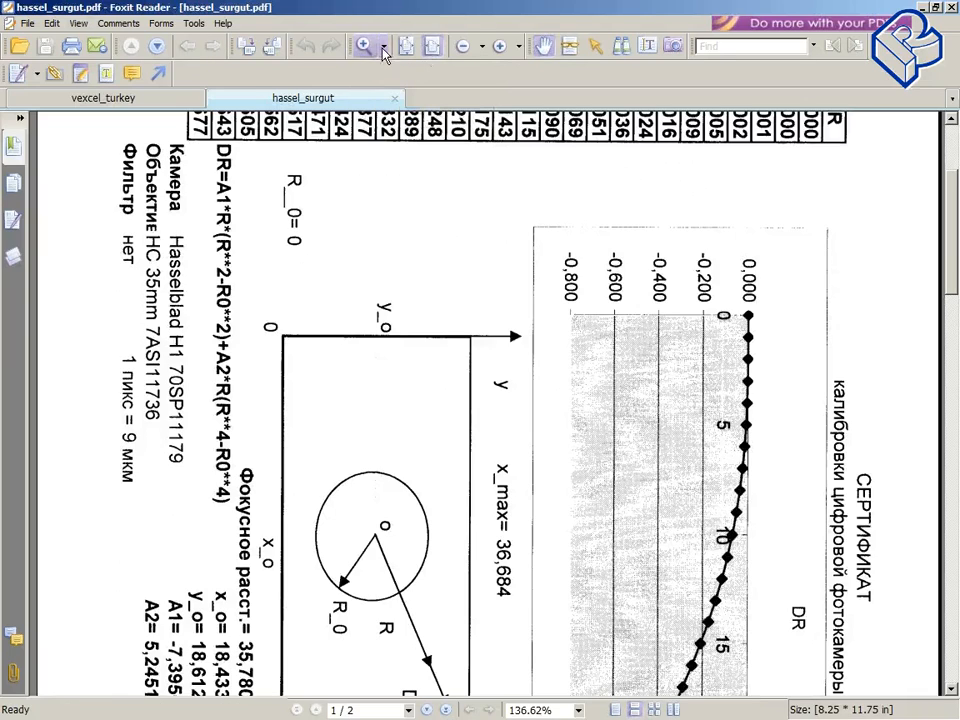
{"action": "left_click", "coordinate": [384, 47]}
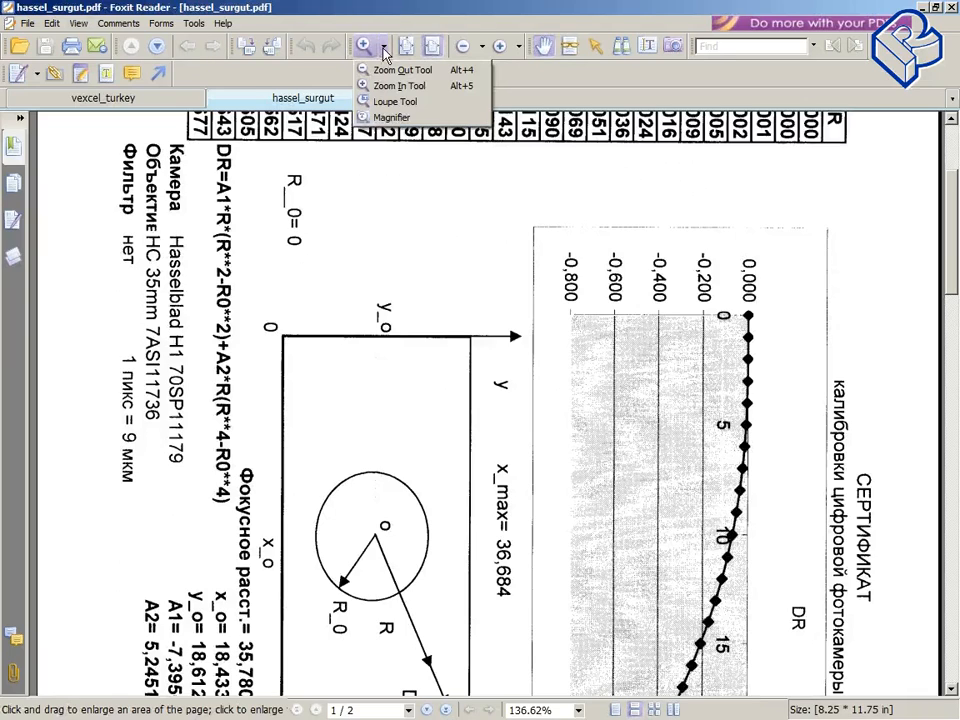
{"action": "left_click", "coordinate": [256, 44]}
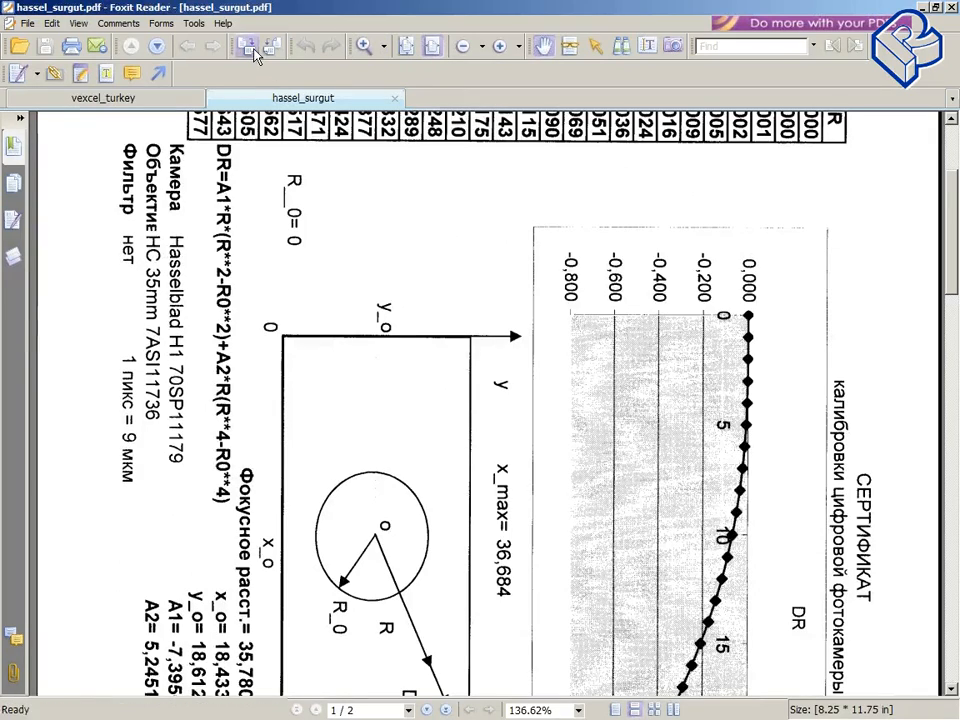
{"action": "left_click", "coordinate": [249, 45]}
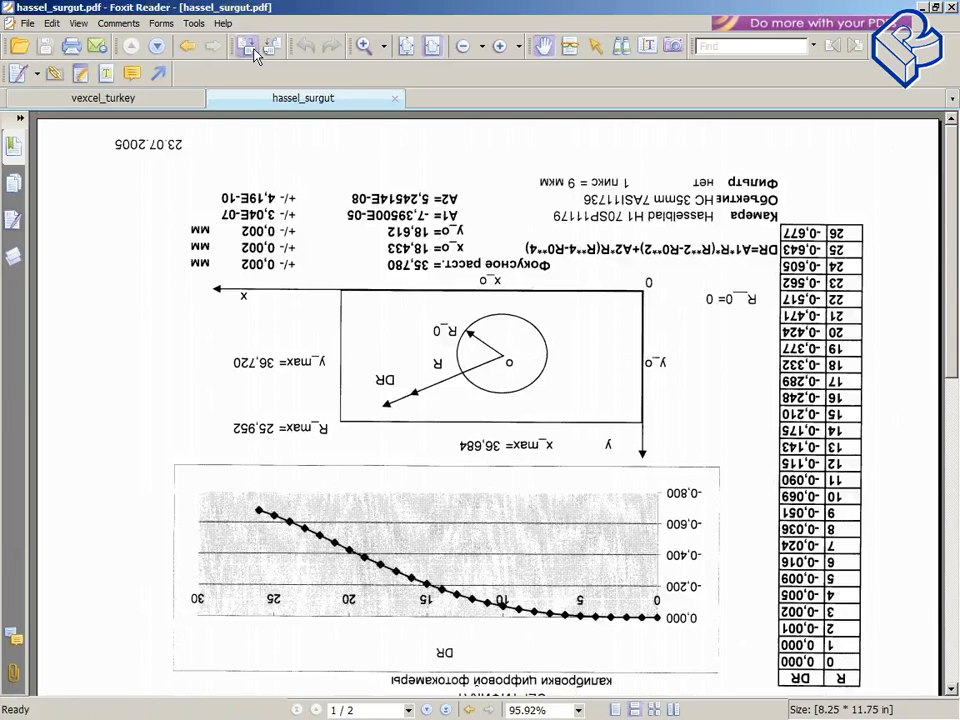
{"action": "left_click", "coordinate": [250, 46]}
{"action": "left_click", "coordinate": [250, 46]}
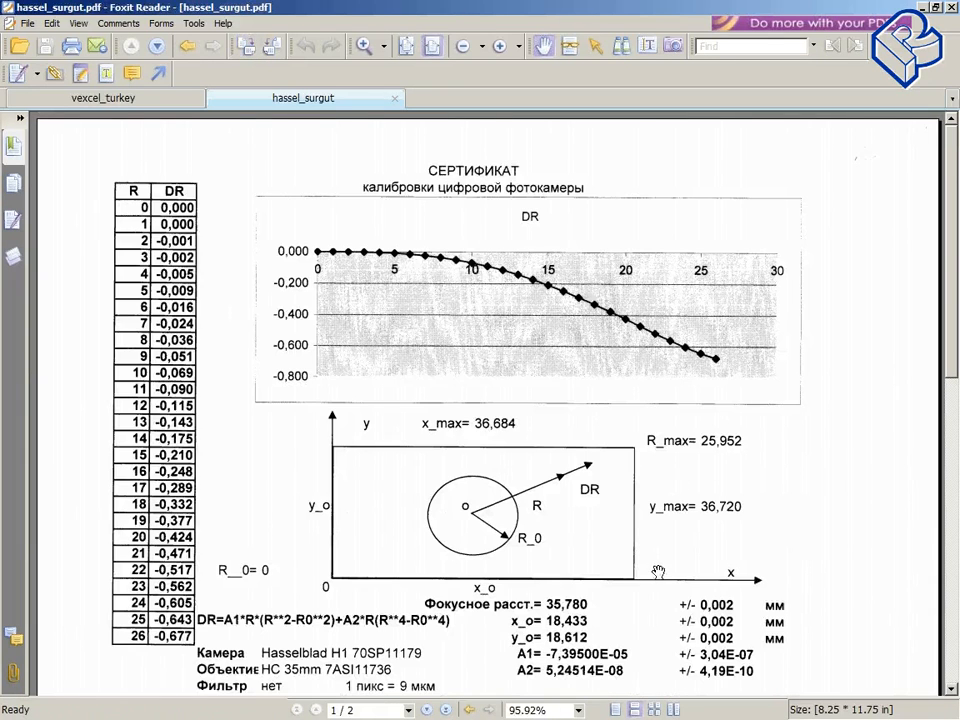
Step: Scroll through both pages of the Hasselblad certificate to examine its distortion tables and parameters
{"action": "scroll", "coordinate": [621, 549], "scroll_direction": "down", "scroll_amount": 1}
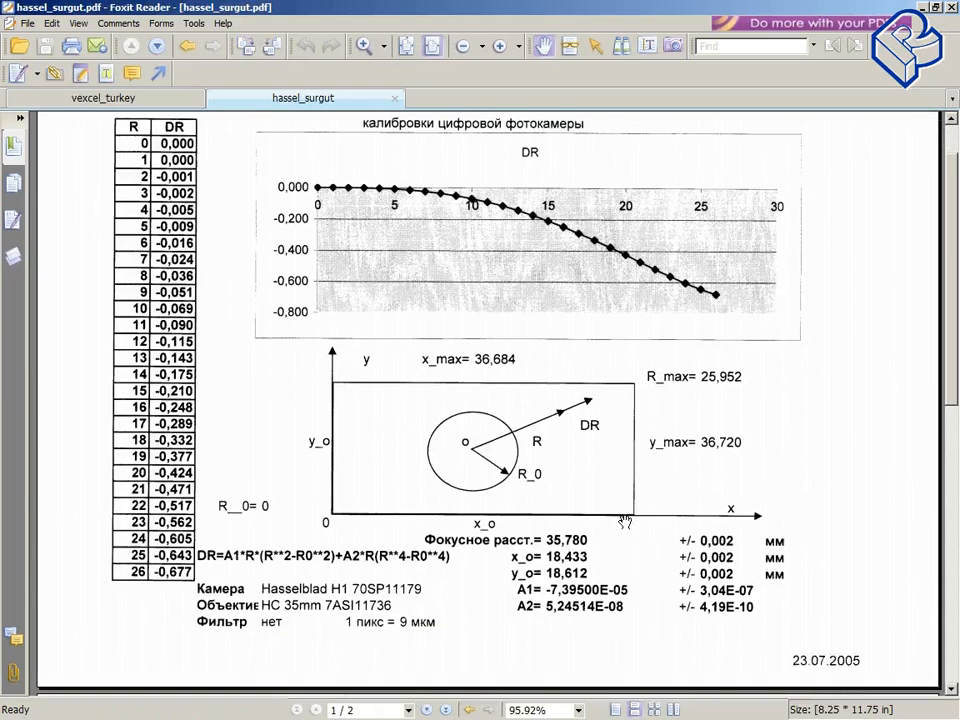
{"action": "scroll", "coordinate": [624, 523], "scroll_direction": "up", "scroll_amount": 1}
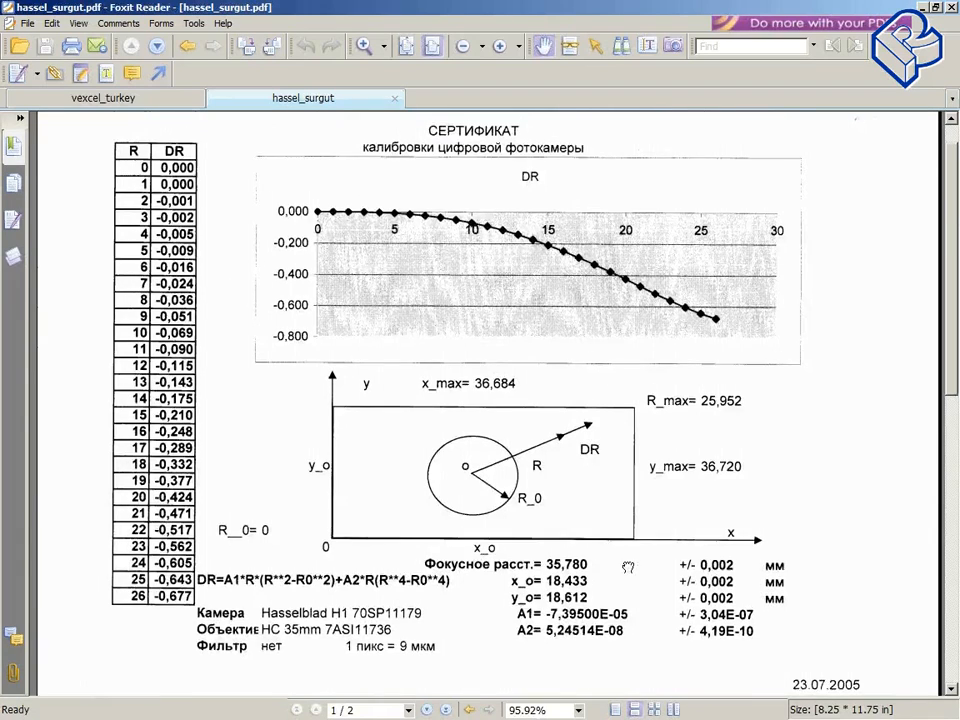
{"action": "scroll", "coordinate": [625, 540], "scroll_direction": "down", "scroll_amount": 8}
{"action": "left_click_drag", "start_coordinate": [621, 579], "coordinate": [625, 394]}
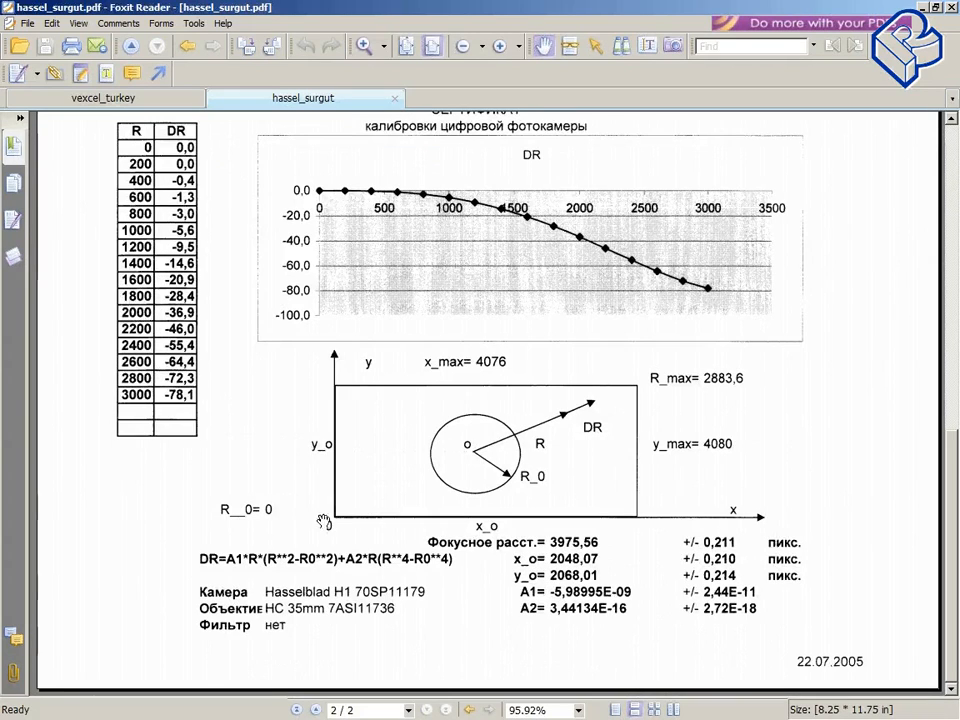
{"action": "scroll", "coordinate": [565, 425], "scroll_direction": "up", "scroll_amount": 7}
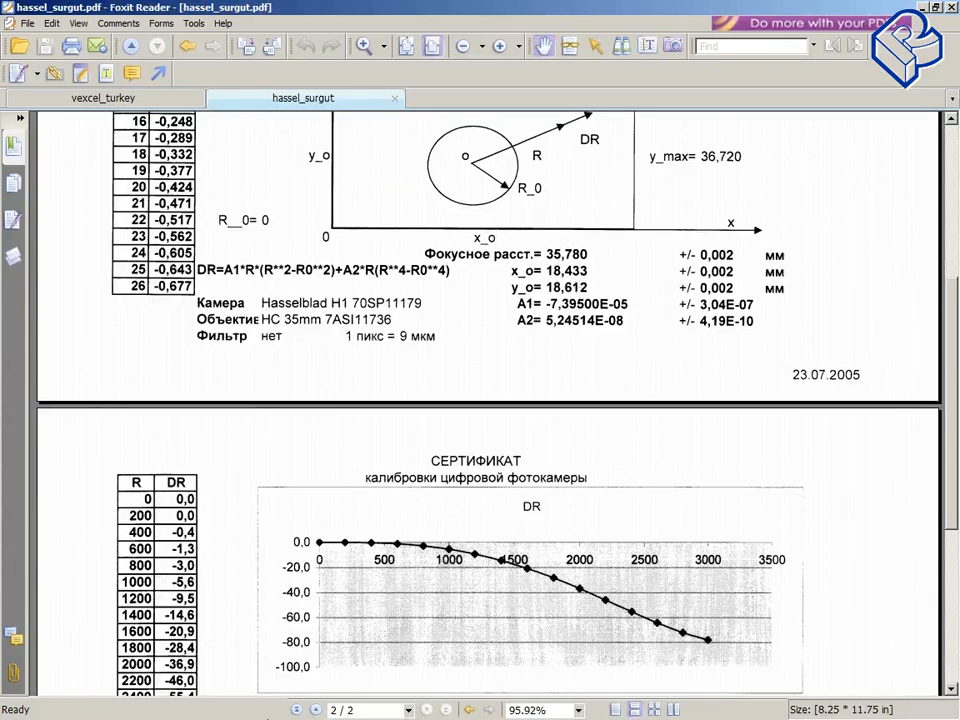
Step: Return to the Camera dialog, enter 18 in both pixel size fields, then clear them again
{"action": "left_click", "coordinate": [302, 690]}
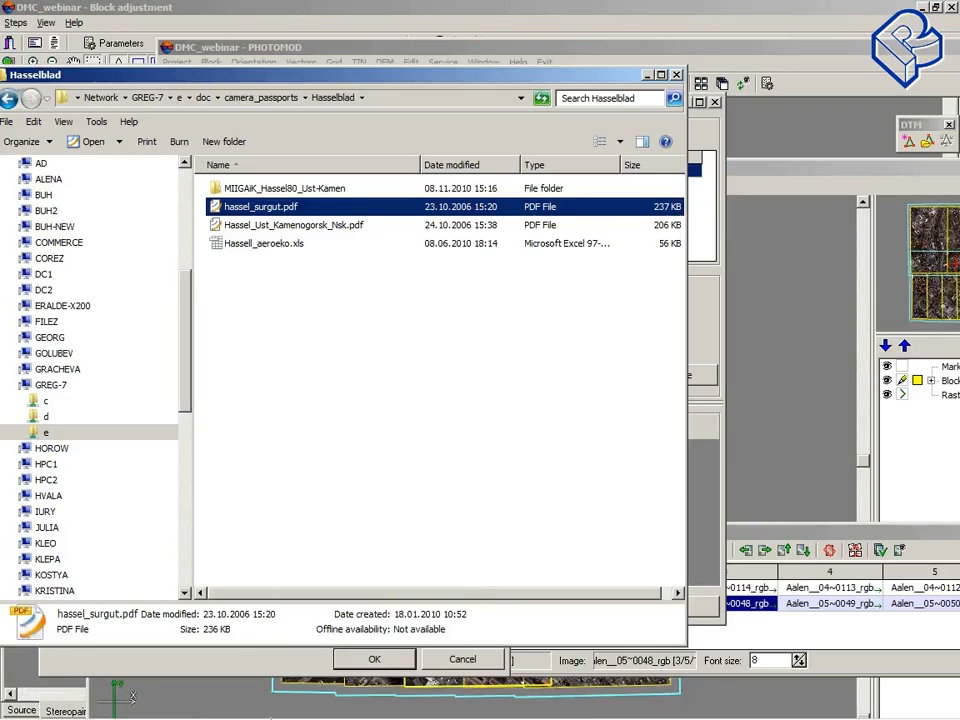
{"action": "left_click", "coordinate": [382, 702]}
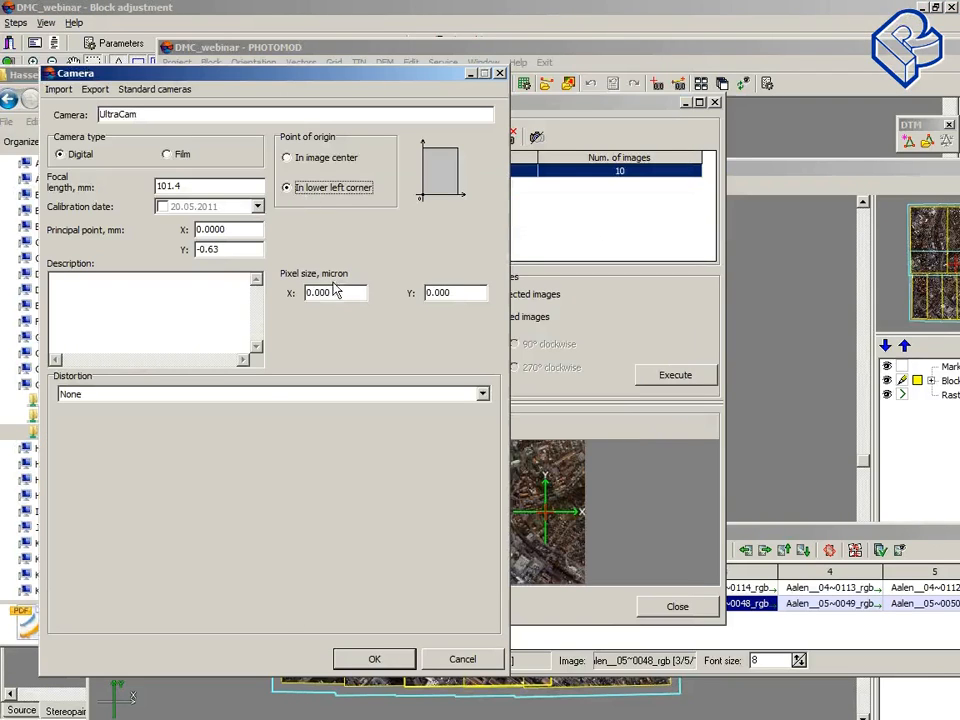
{"action": "double_click", "coordinate": [338, 292]}
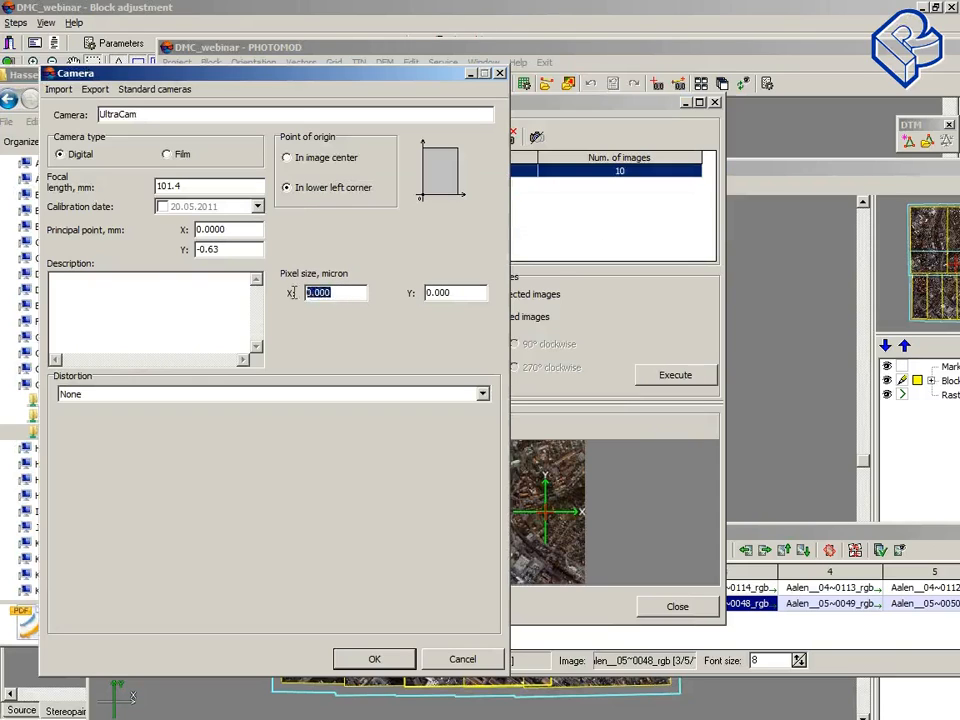
{"action": "type", "text": "18"}
{"action": "double_click", "coordinate": [420, 292]}
{"action": "type", "text": "18"}
{"action": "double_click", "coordinate": [332, 293]}
{"action": "key", "text": "BackSpace"}
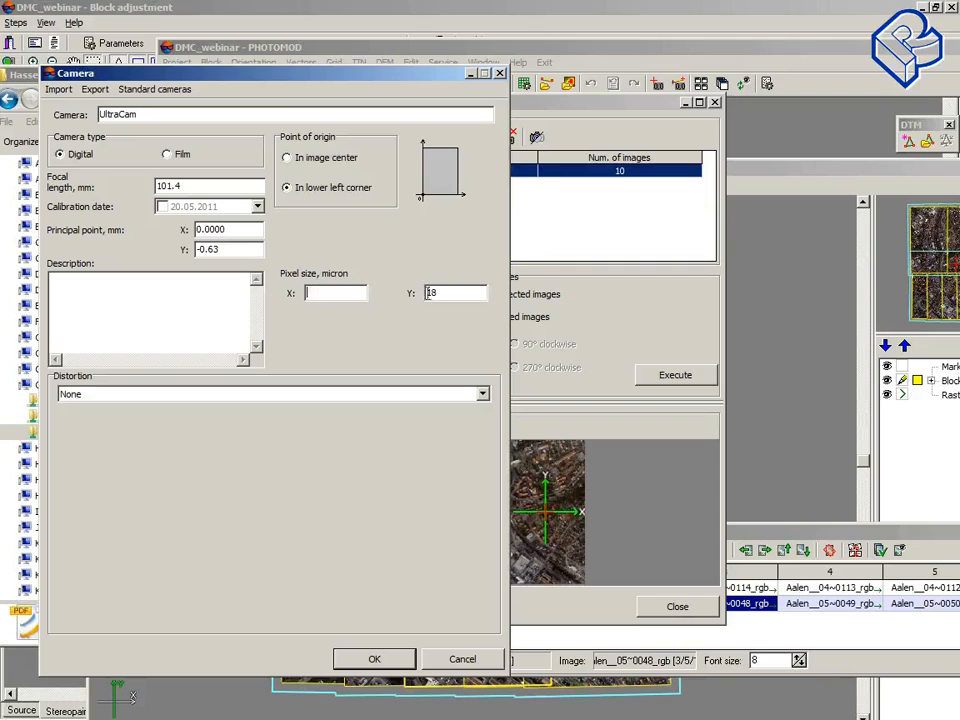
{"action": "key", "text": "Tab"}
{"action": "key", "text": "BackSpace"}
Step: Set the principal point to X 18 and Y 18, then cancel the Camera dialog
{"action": "left_click_drag", "start_coordinate": [228, 230], "coordinate": [178, 224]}
{"action": "type", "text": "18"}
{"action": "left_click_drag", "start_coordinate": [228, 250], "coordinate": [196, 249]}
{"action": "type", "text": "18"}
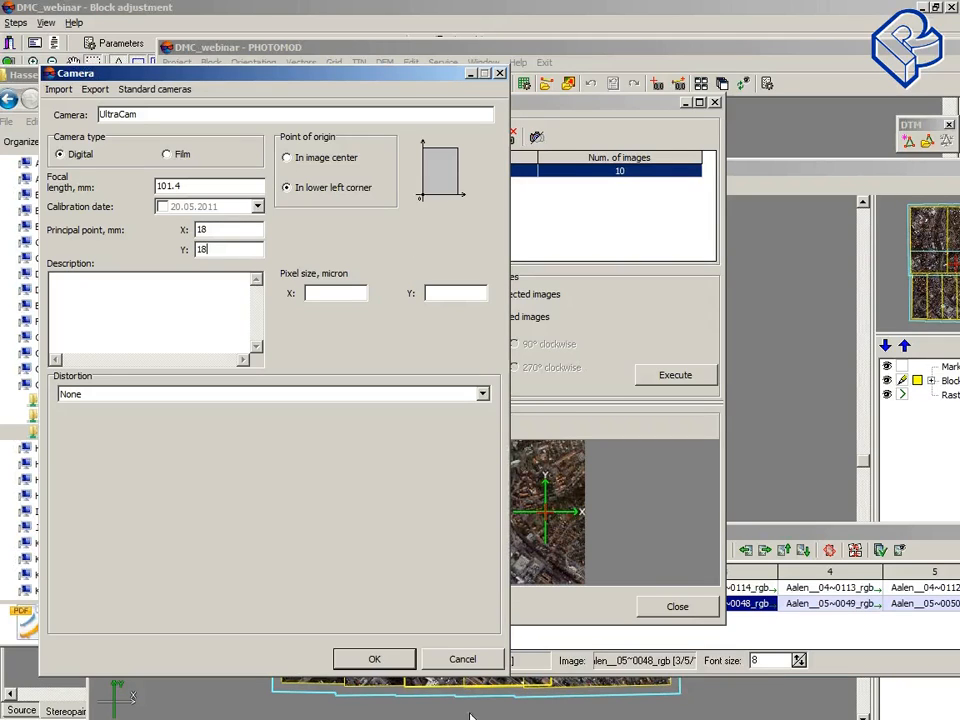
{"action": "mouse_move", "coordinate": [155, 717]}
{"action": "left_click", "coordinate": [468, 659]}
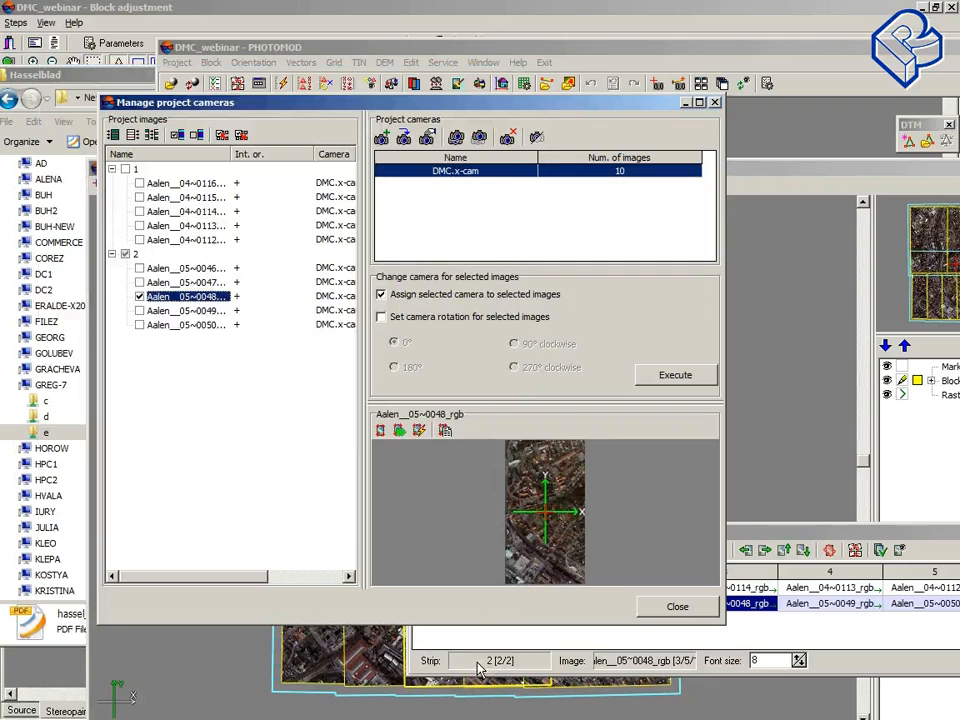
Step: Minimize the camera manager, PHOTOMOD and Block adjustment windows to reveal the desktop
{"action": "left_click", "coordinate": [684, 102]}
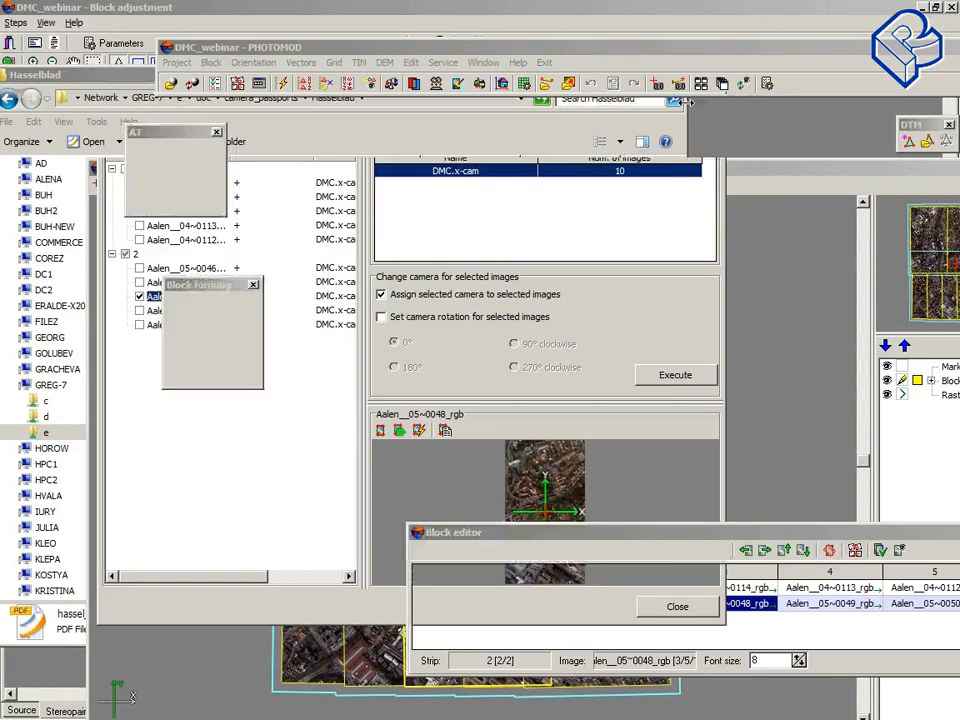
{"action": "left_click", "coordinate": [649, 77]}
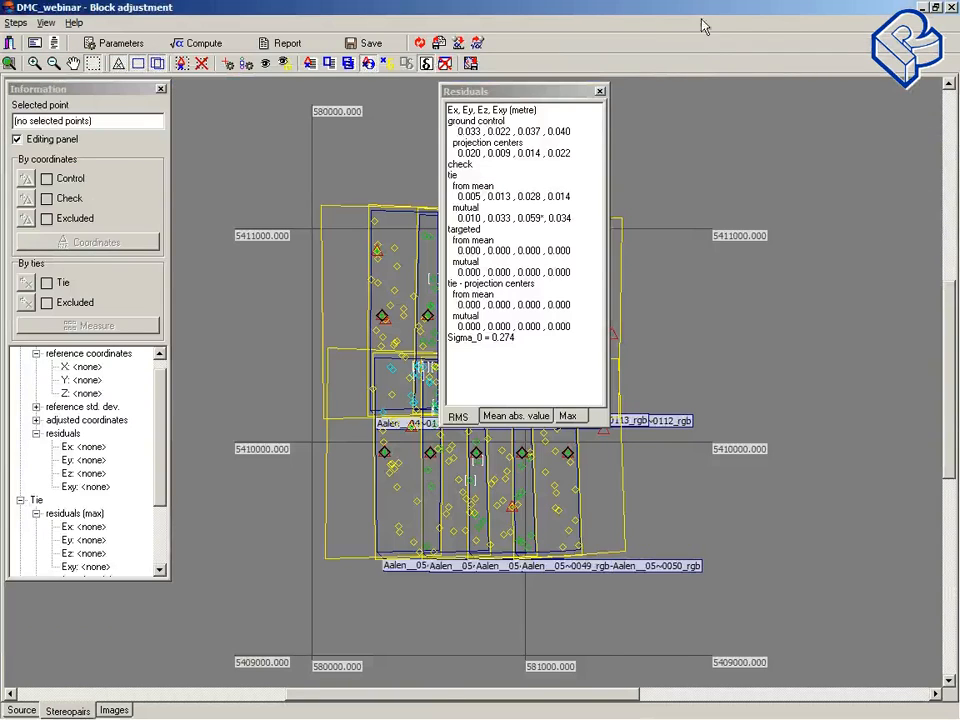
{"action": "left_click", "coordinate": [921, 7]}
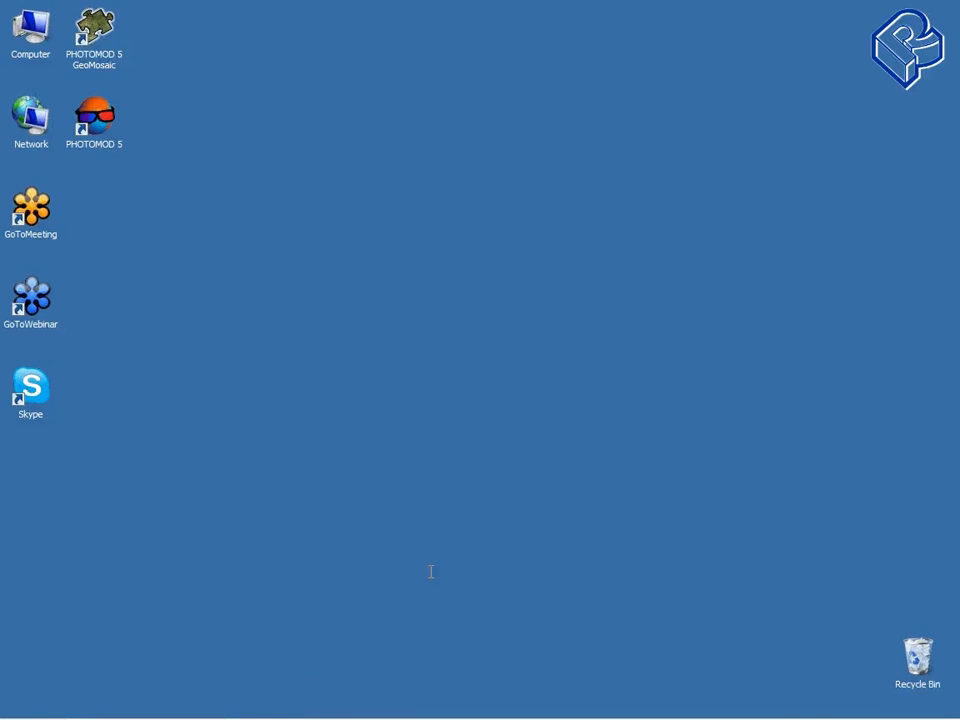
{"action": "mouse_move", "coordinate": [283, 708]}
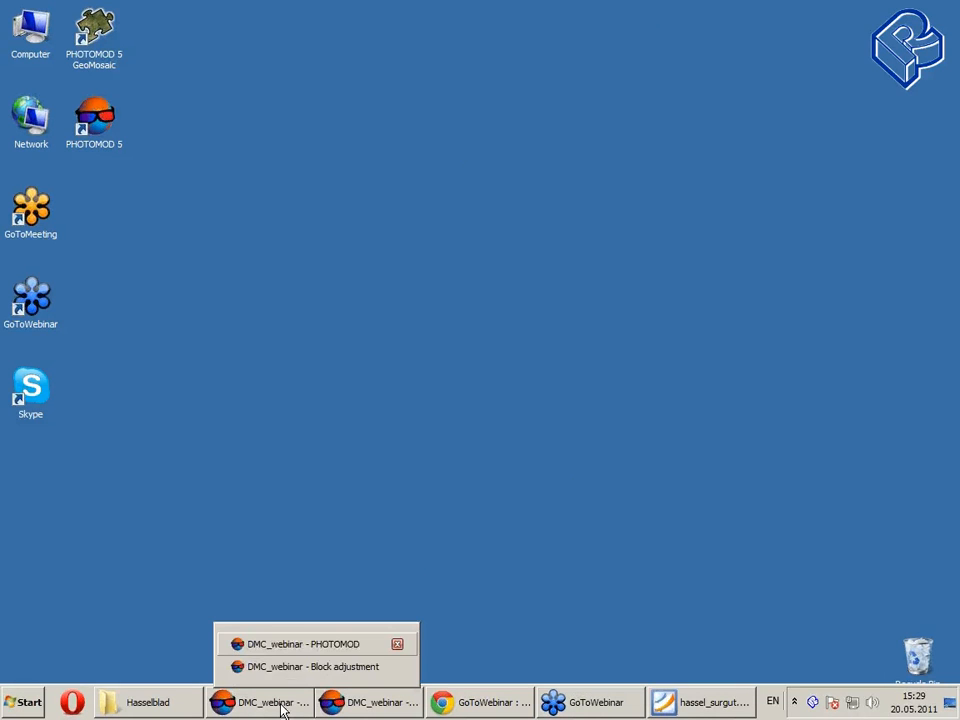